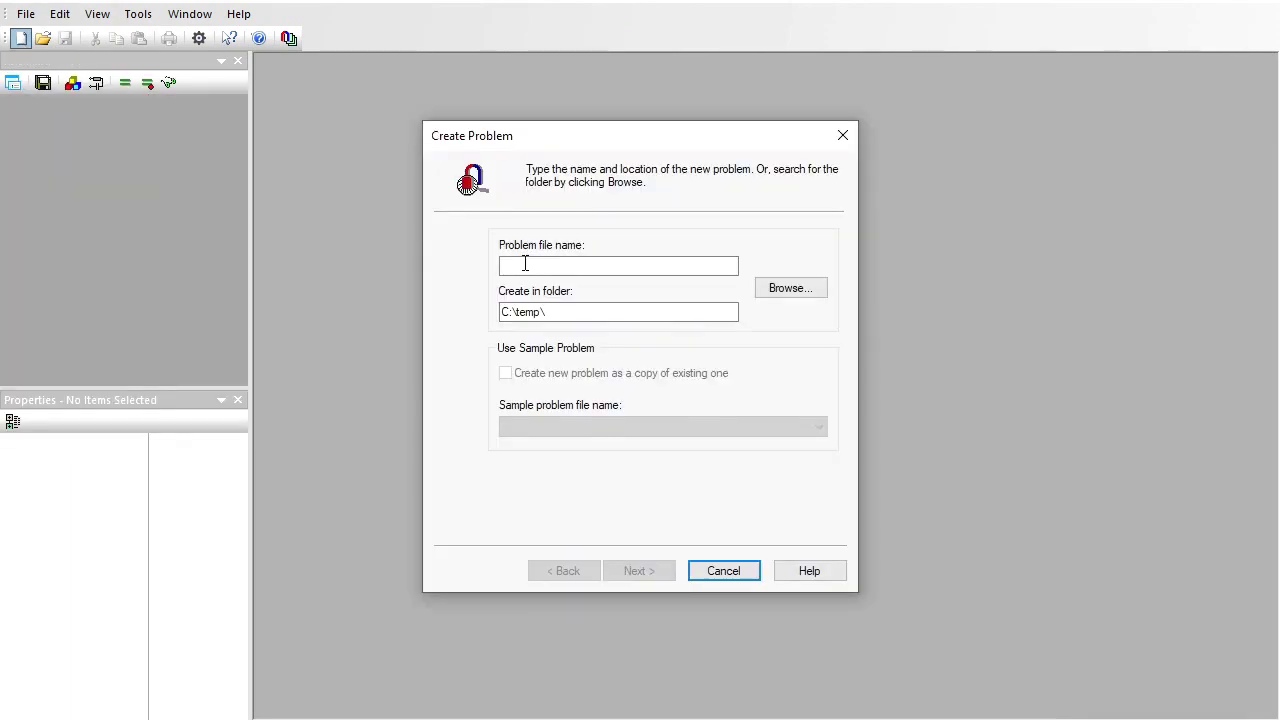
Create problem 'generator' as Magnetostatics with Millimeters length units and Lz of 400
type("generator")
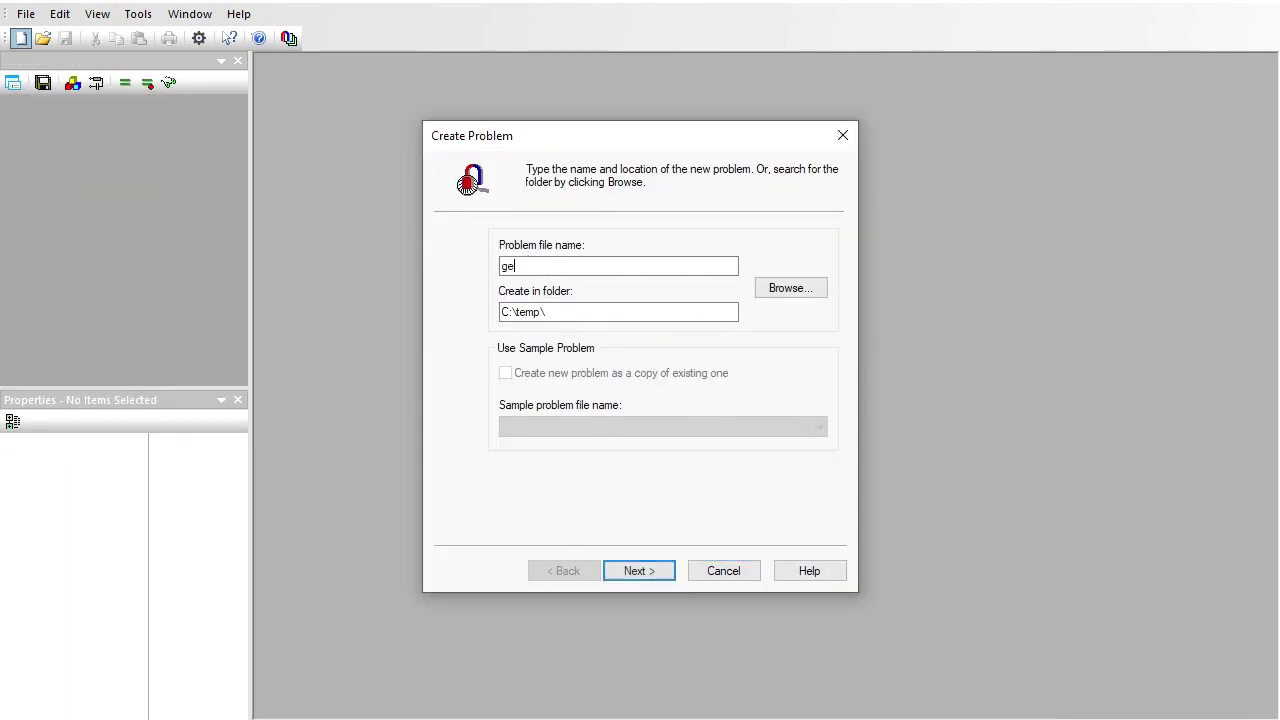
left_click(640, 574)
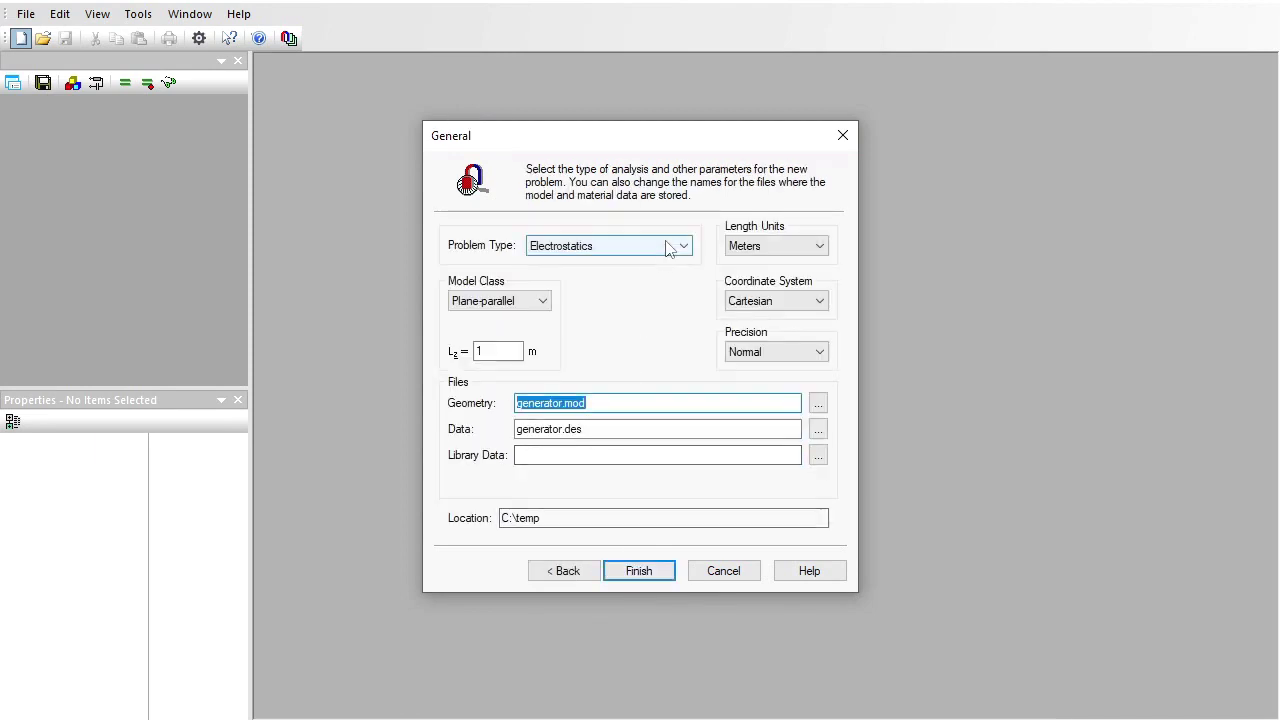
left_click(669, 246)
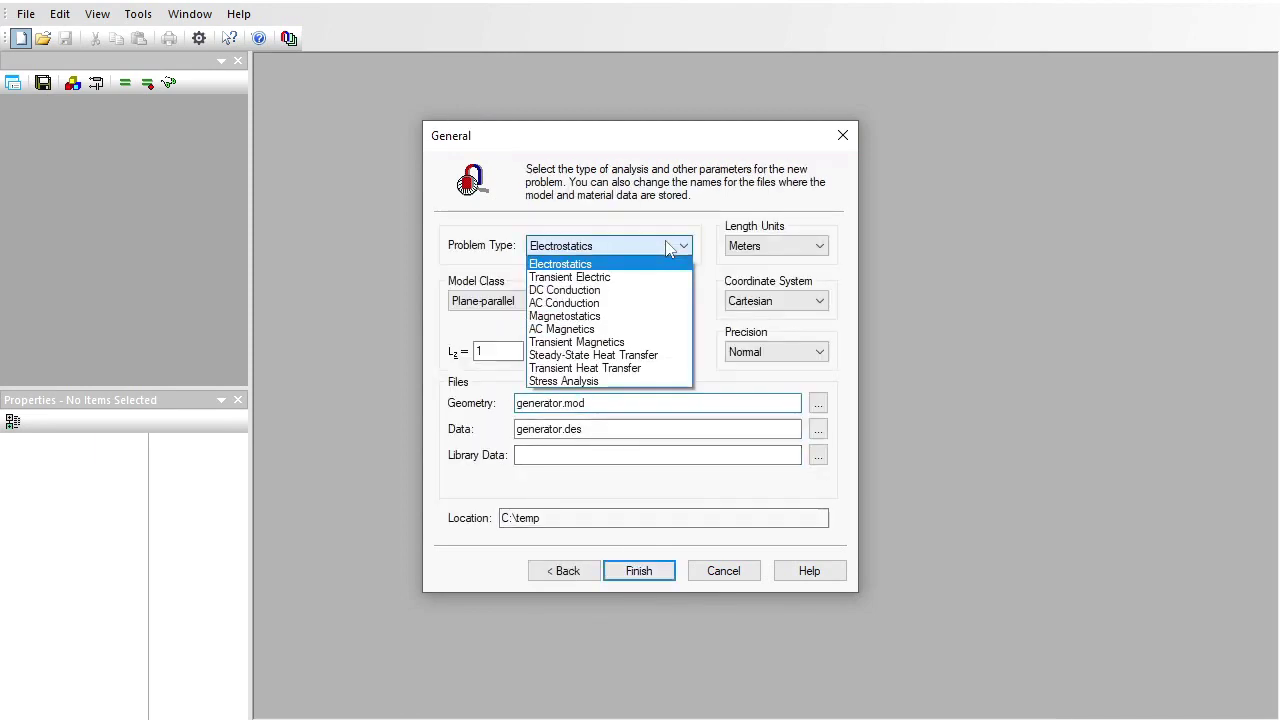
left_click(604, 316)
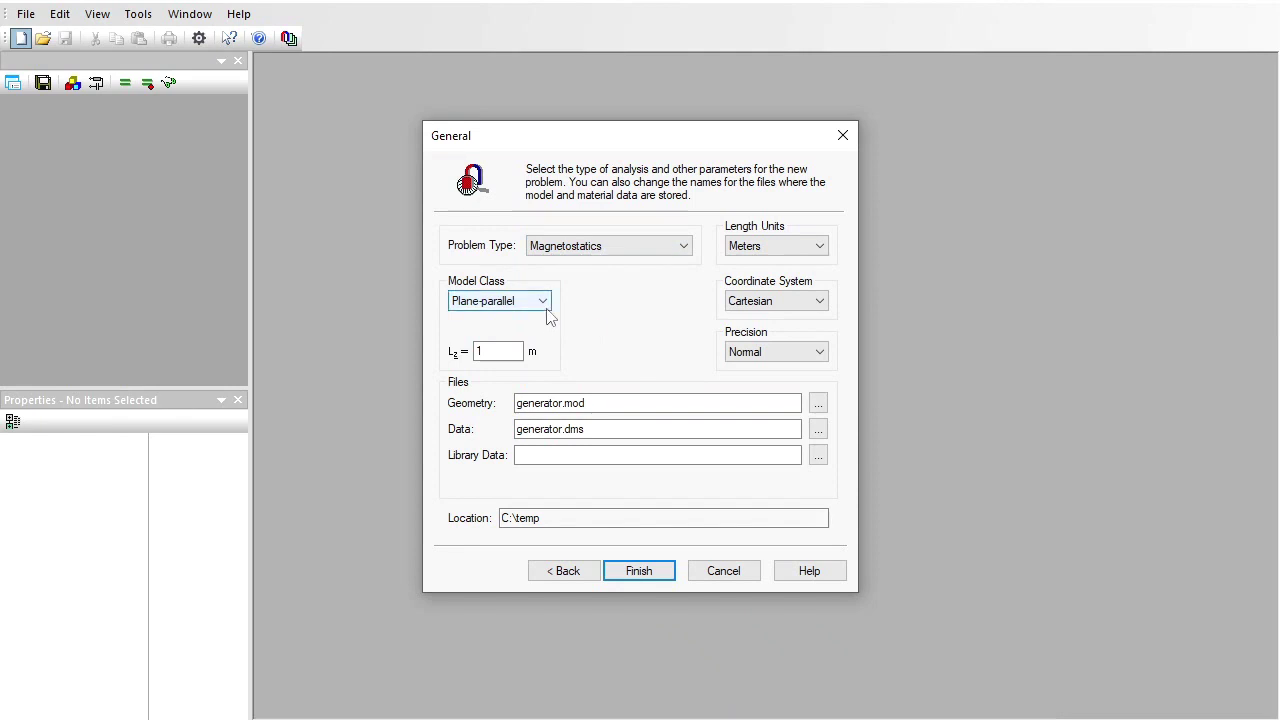
left_click(779, 253)
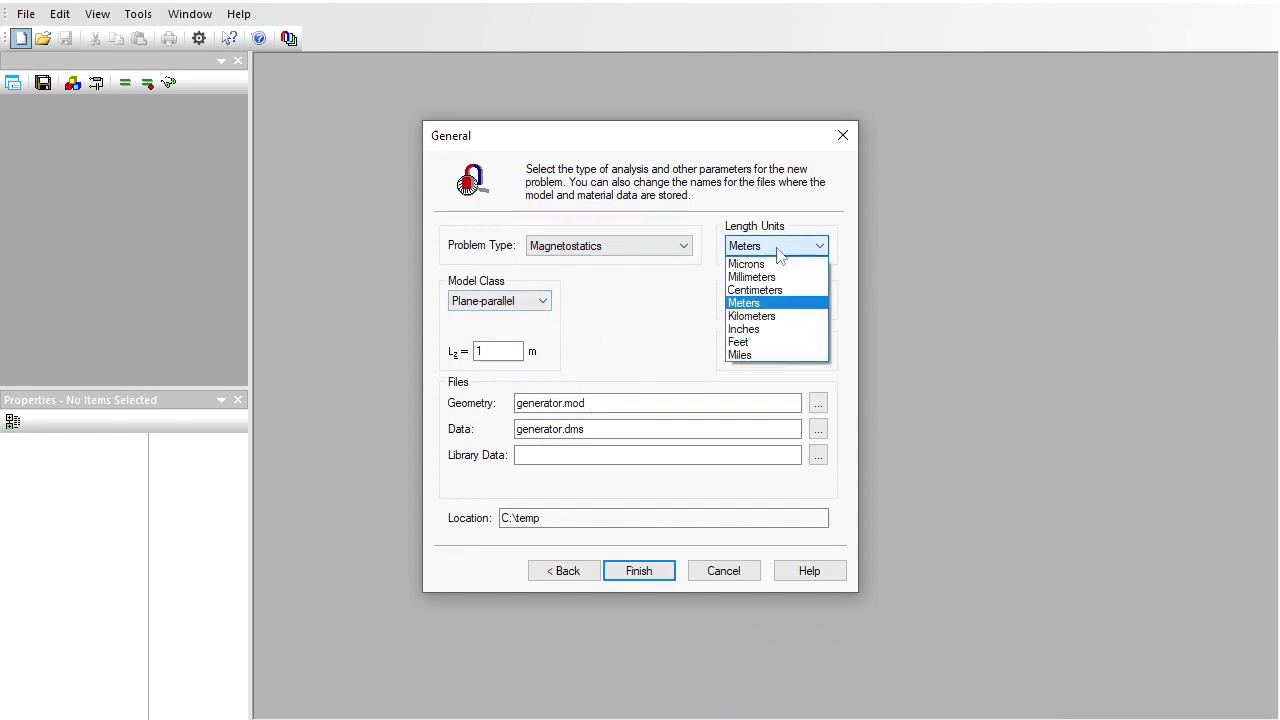
left_click(761, 284)
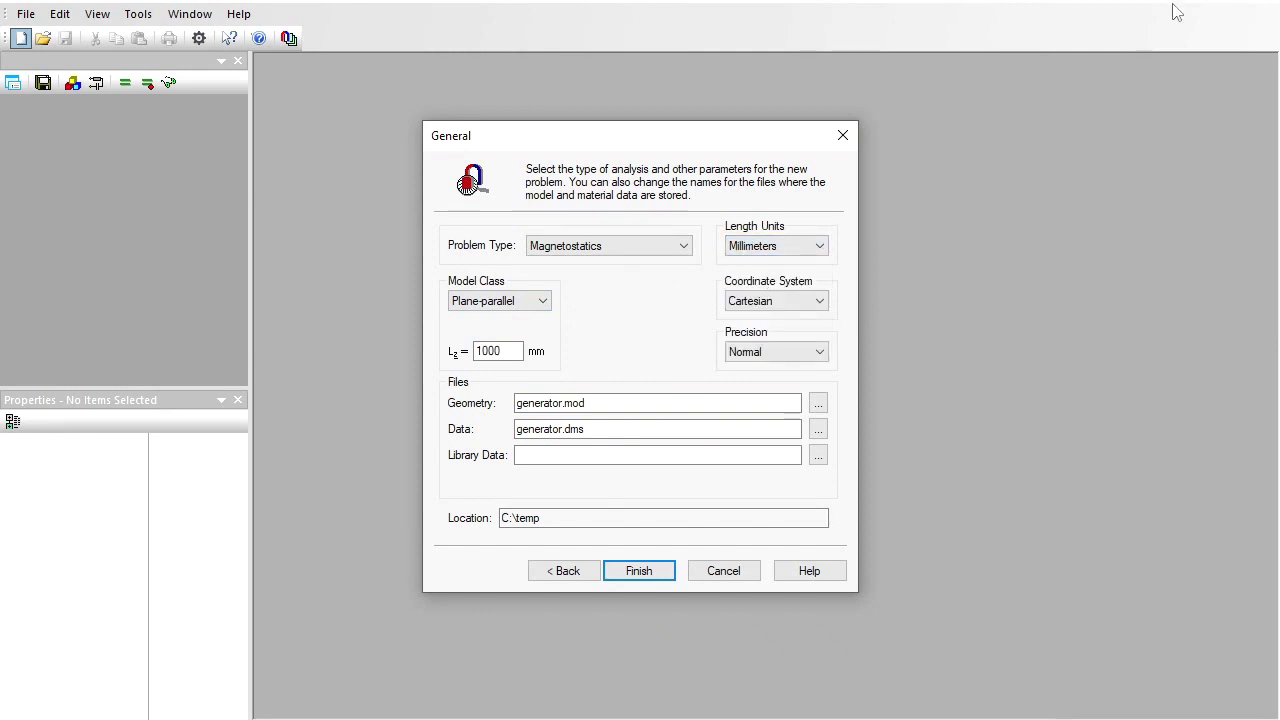
left_click_drag(488, 351, 455, 356)
type("4")
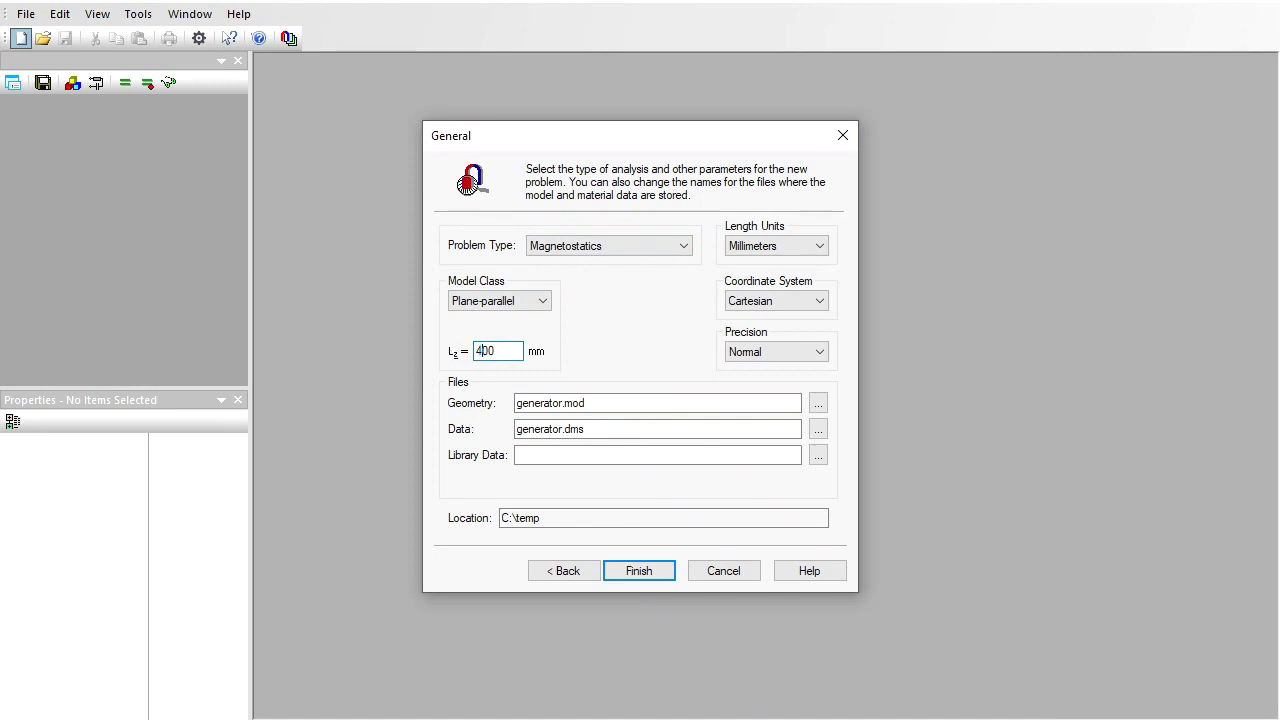
left_click(638, 569)
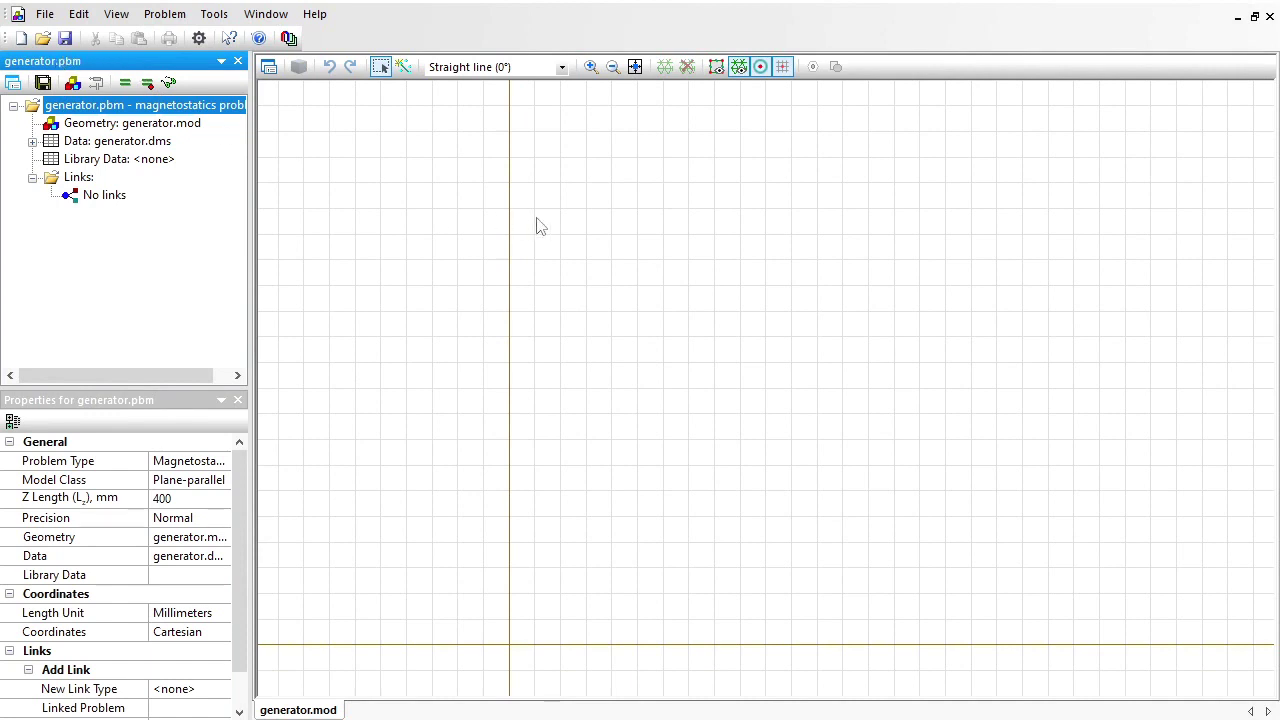
Import the generator.dxf drawing into the empty geometry through File > Import DXF
left_click(812, 378)
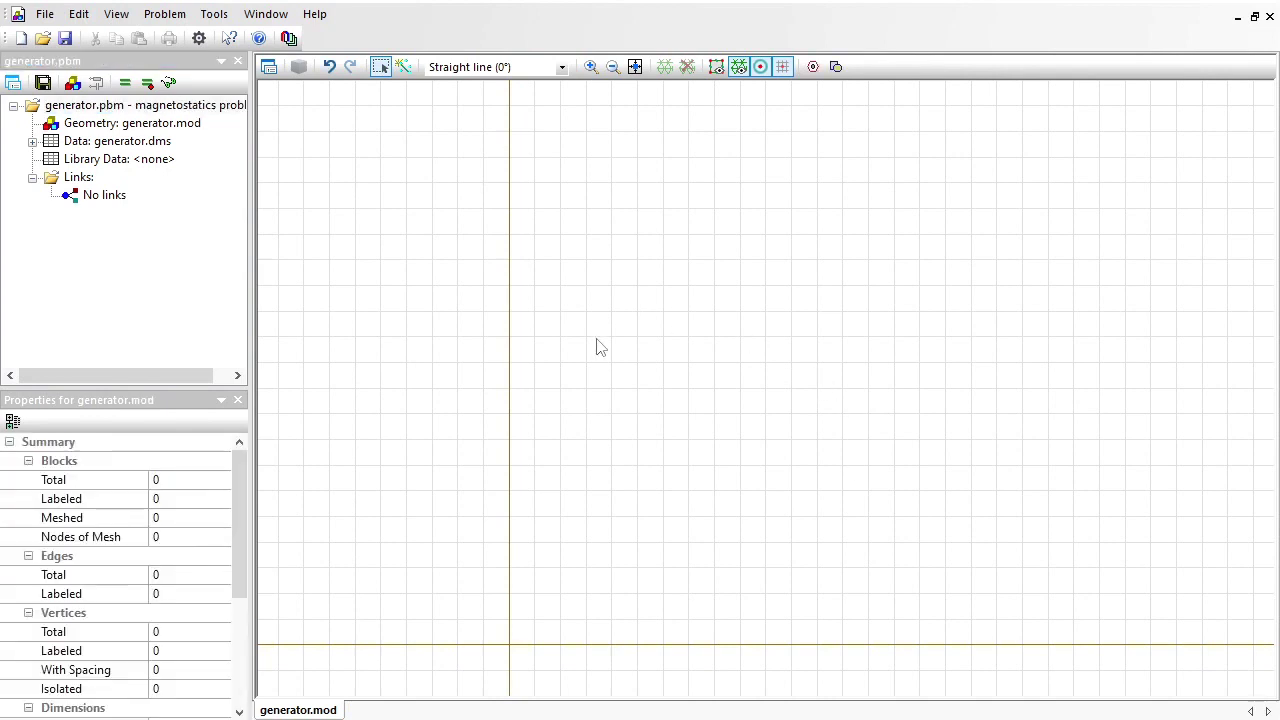
left_click(44, 15)
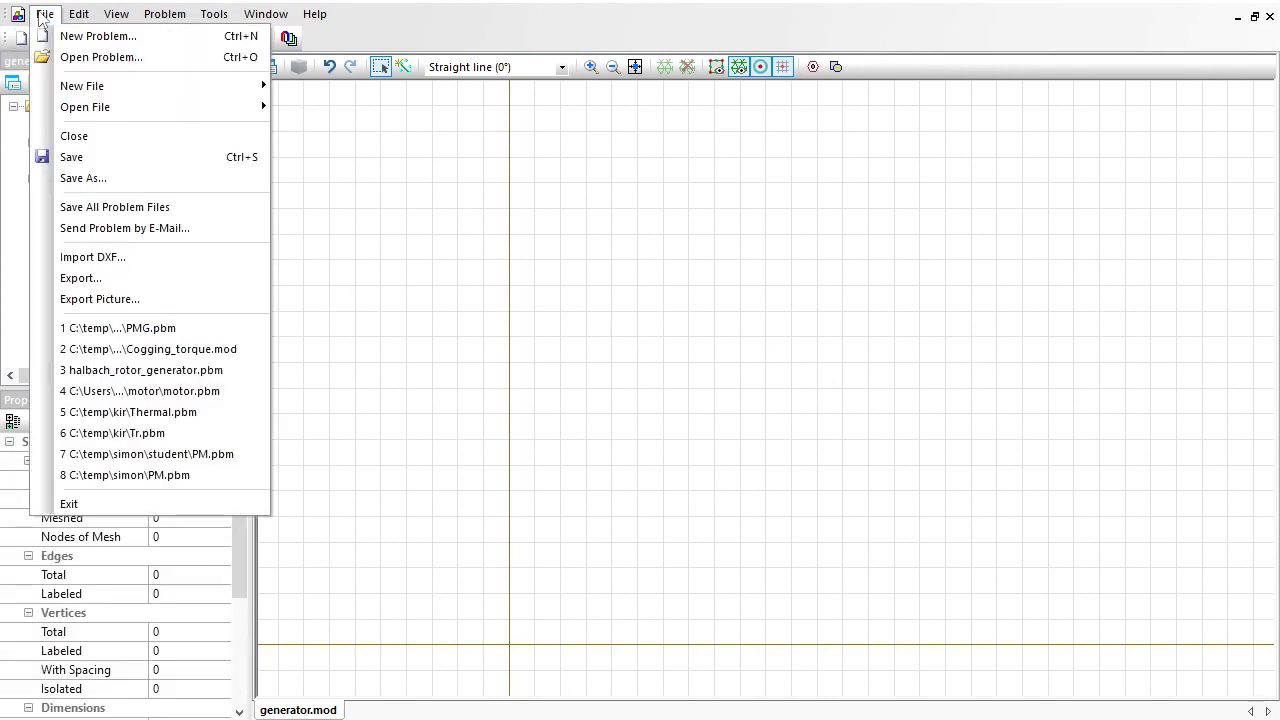
left_click(138, 263)
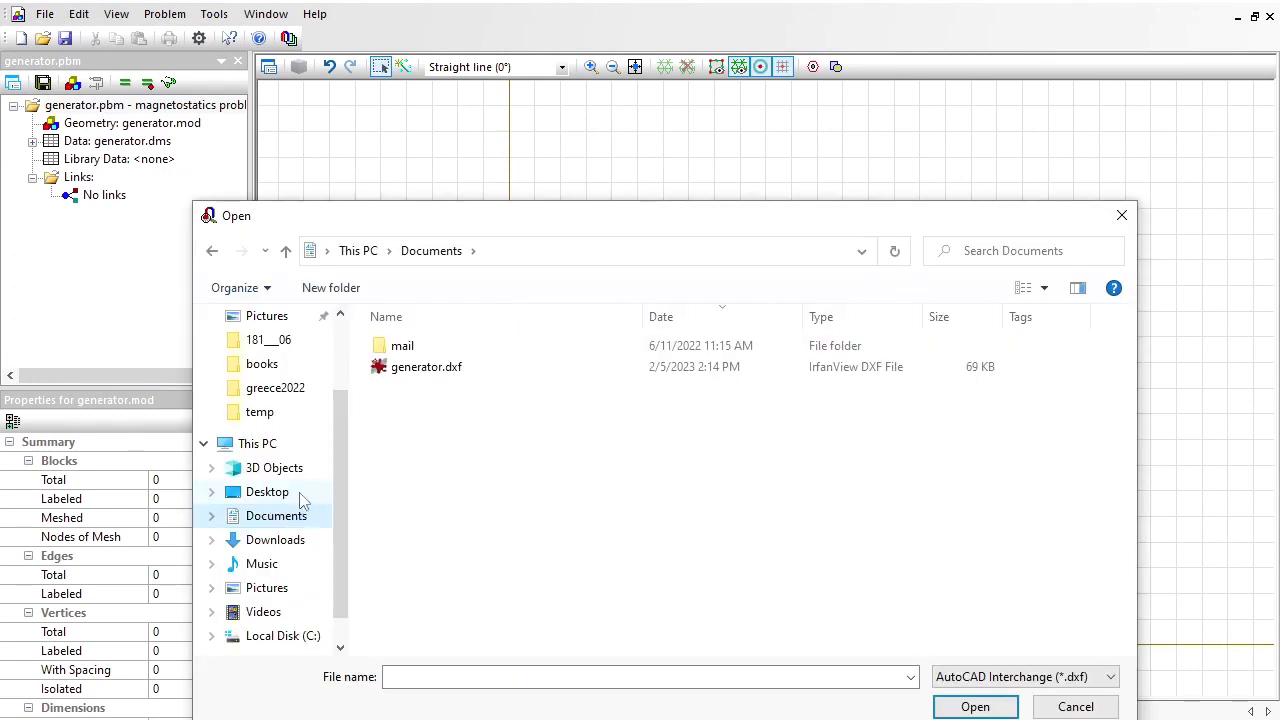
left_click(422, 375)
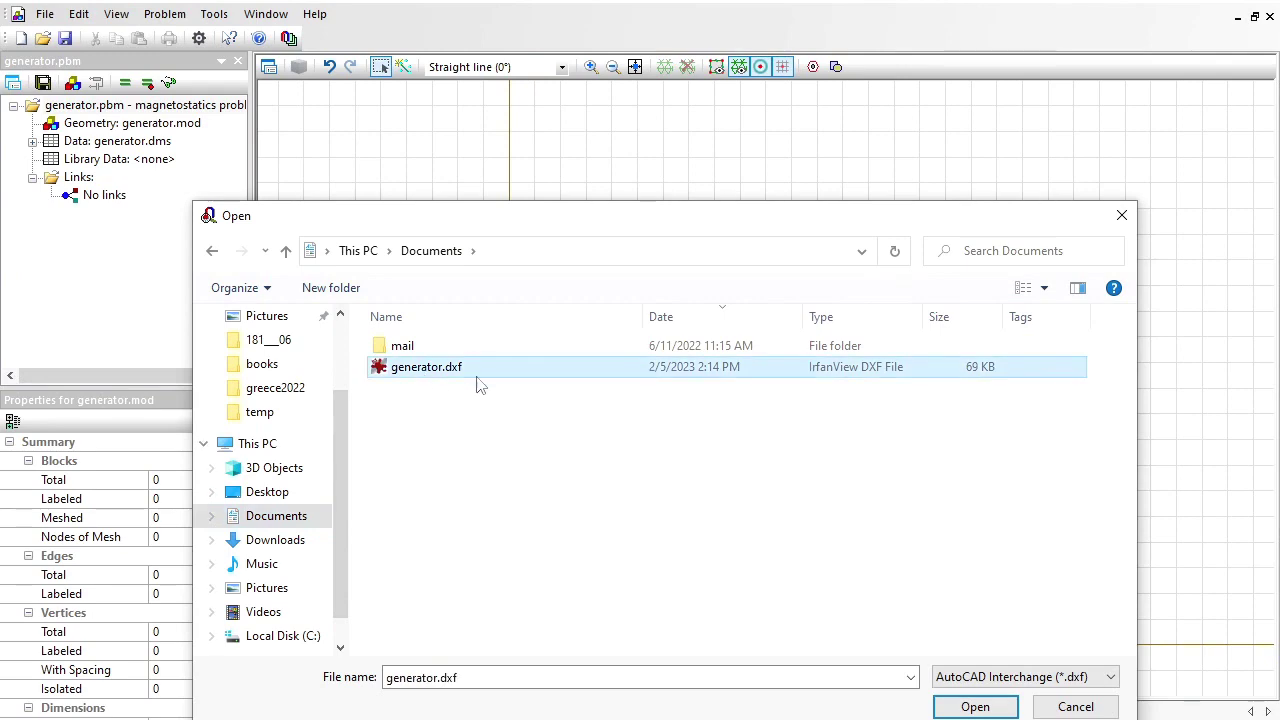
left_click(969, 710)
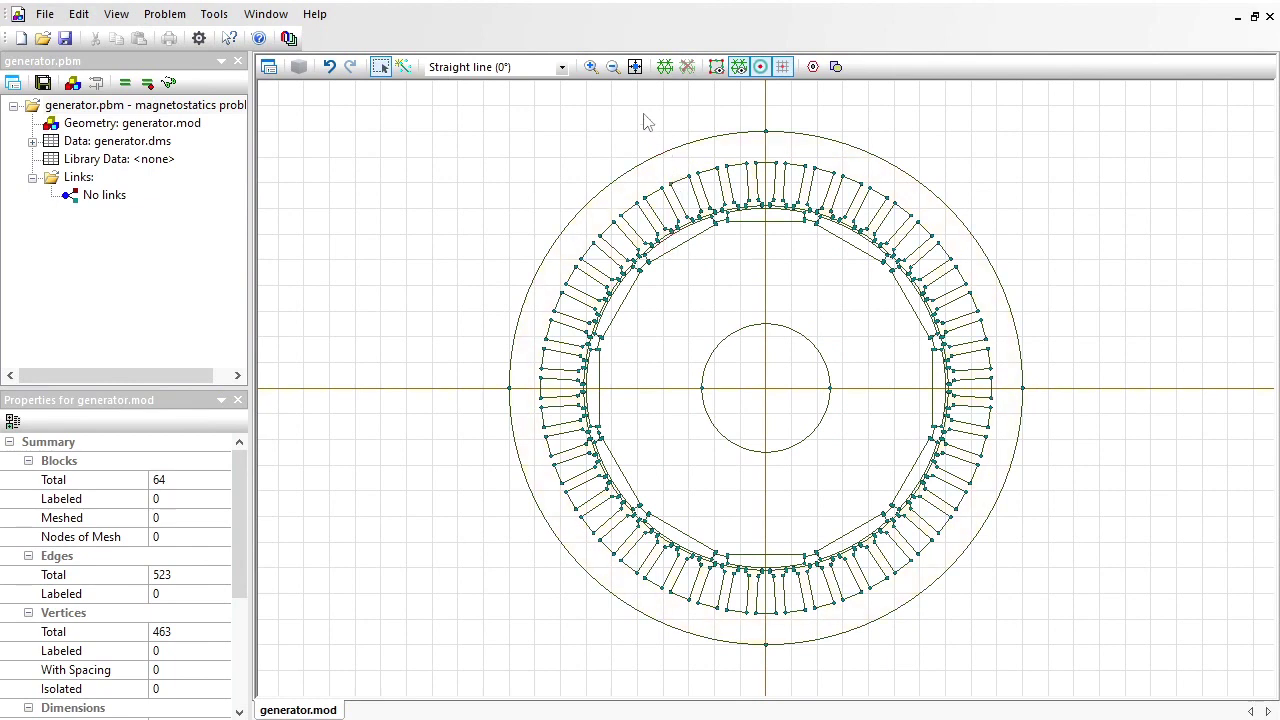
Insert a circle of diameter 282 centred at x=0, y=0 into the air gap
left_click(592, 66)
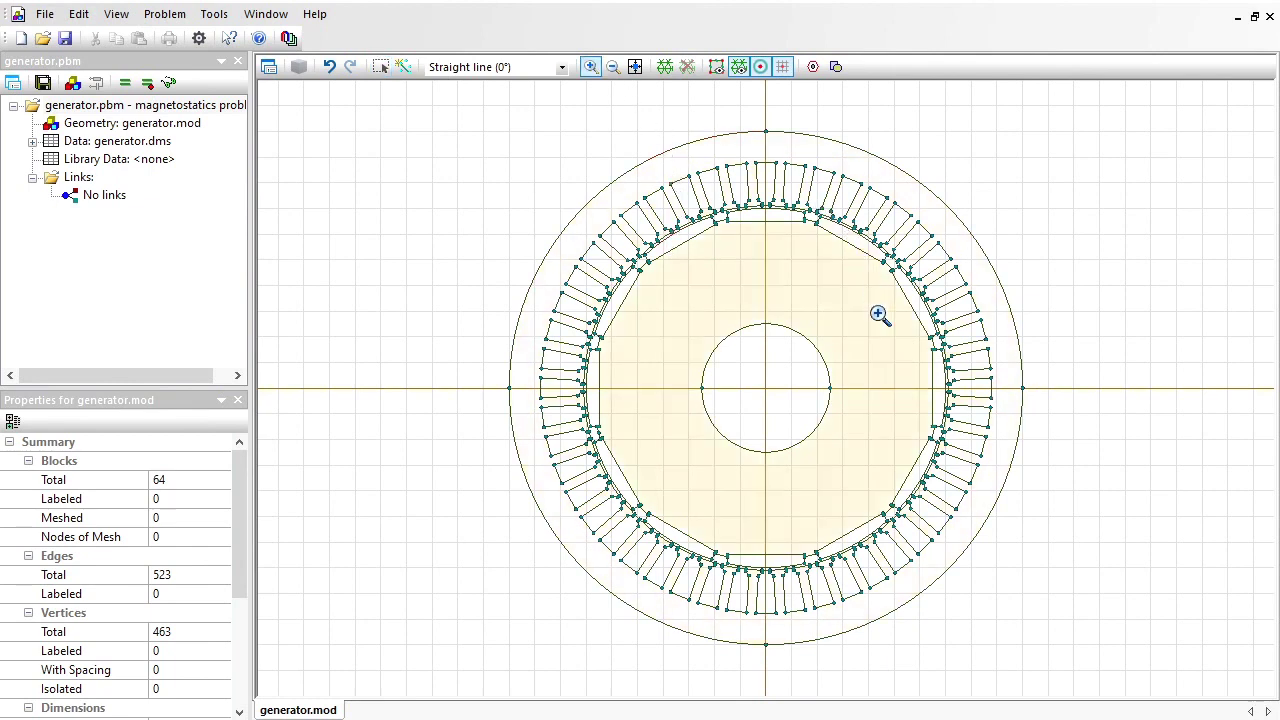
left_click_drag(879, 316, 961, 409)
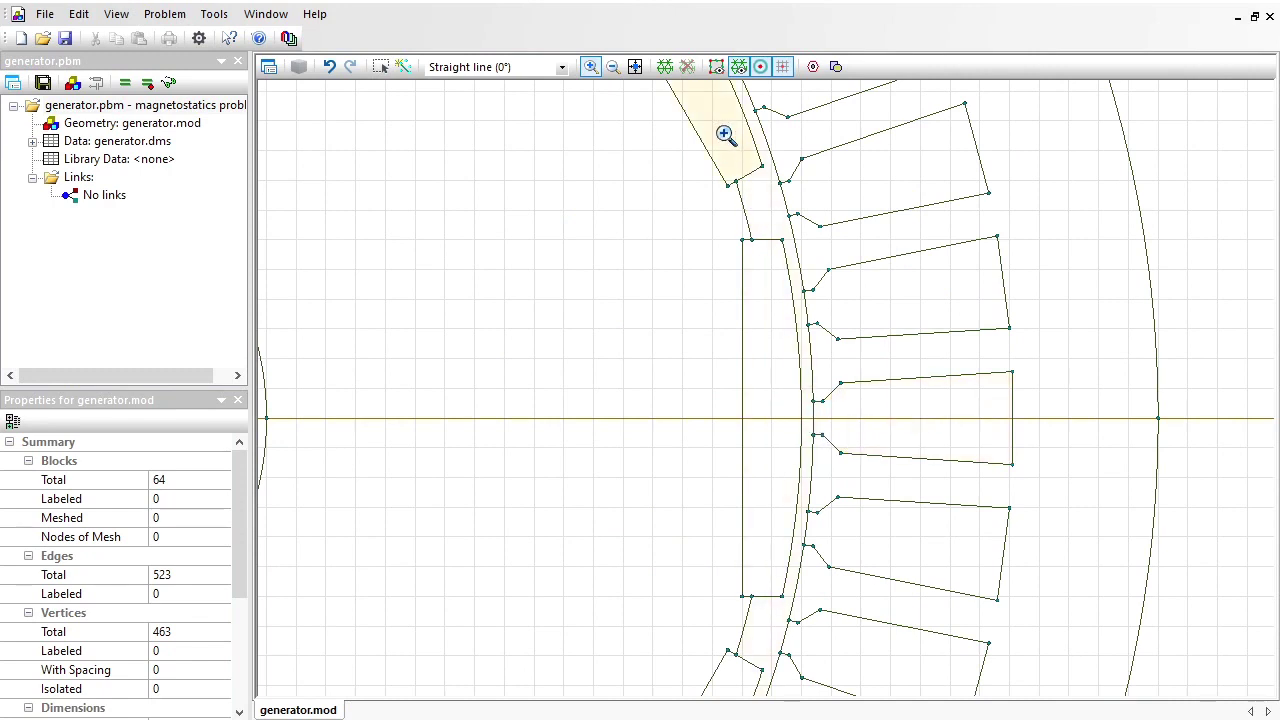
left_click(591, 66)
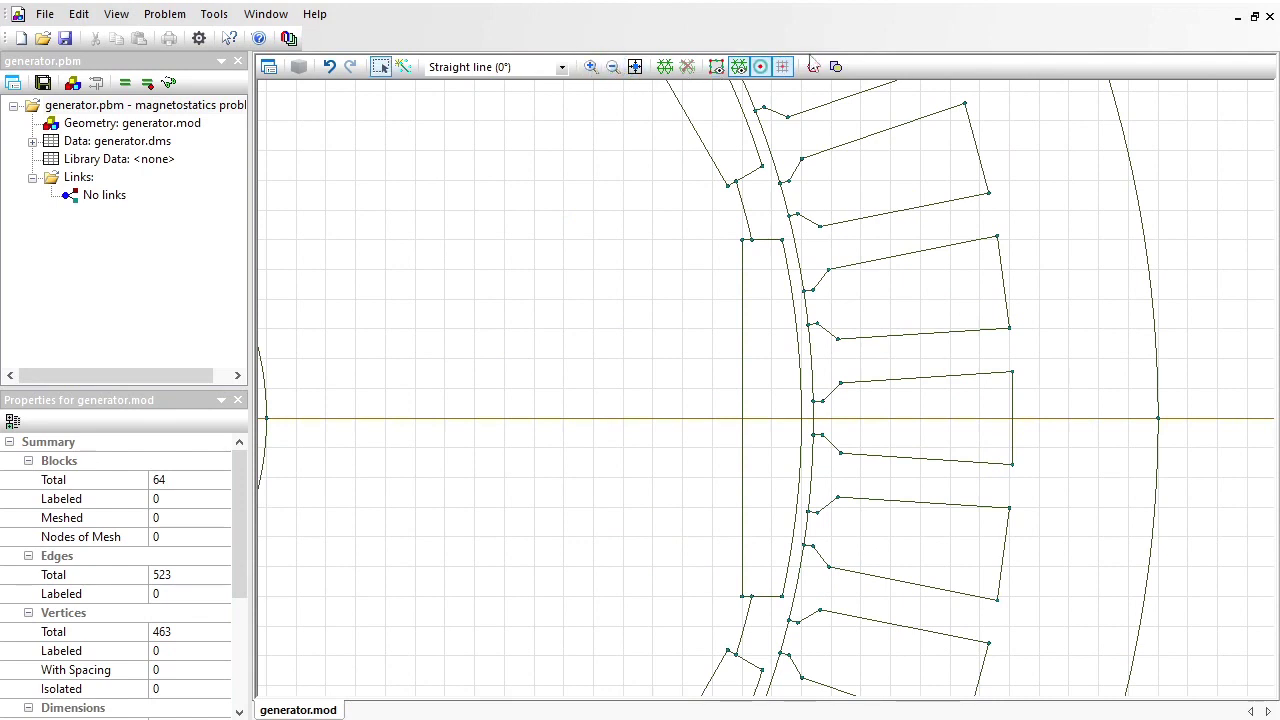
left_click(836, 66)
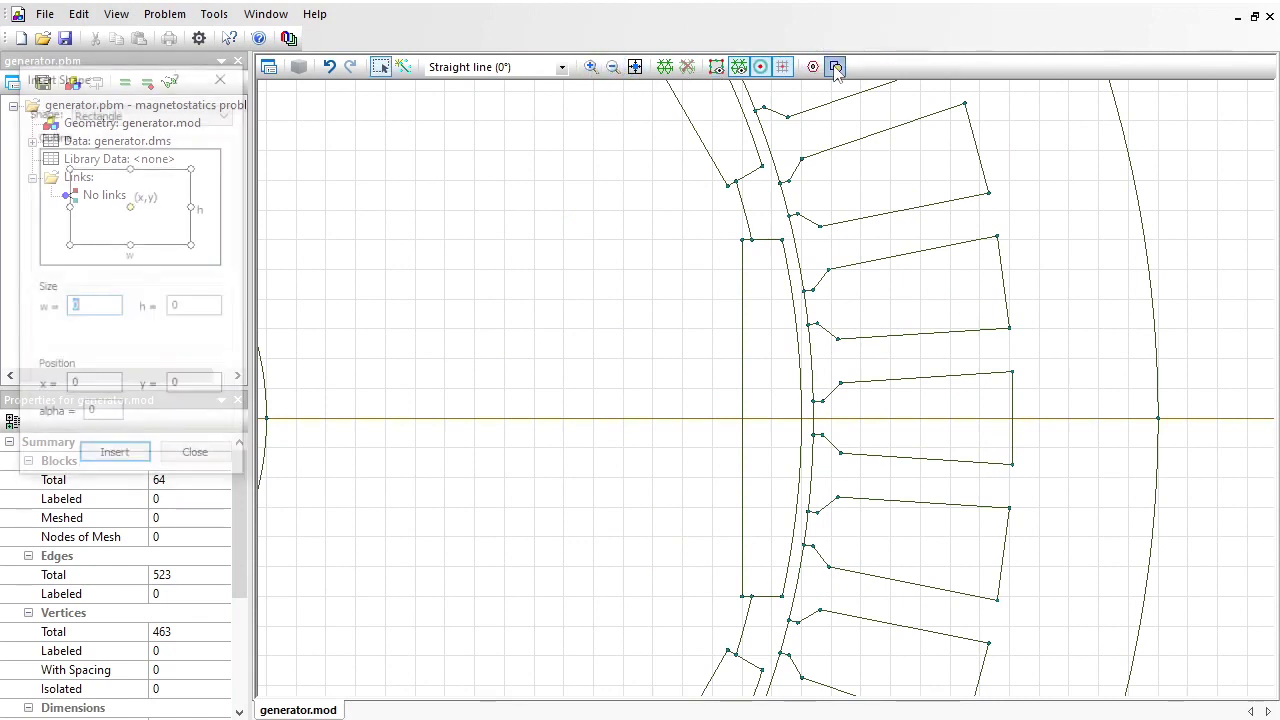
left_click(162, 116)
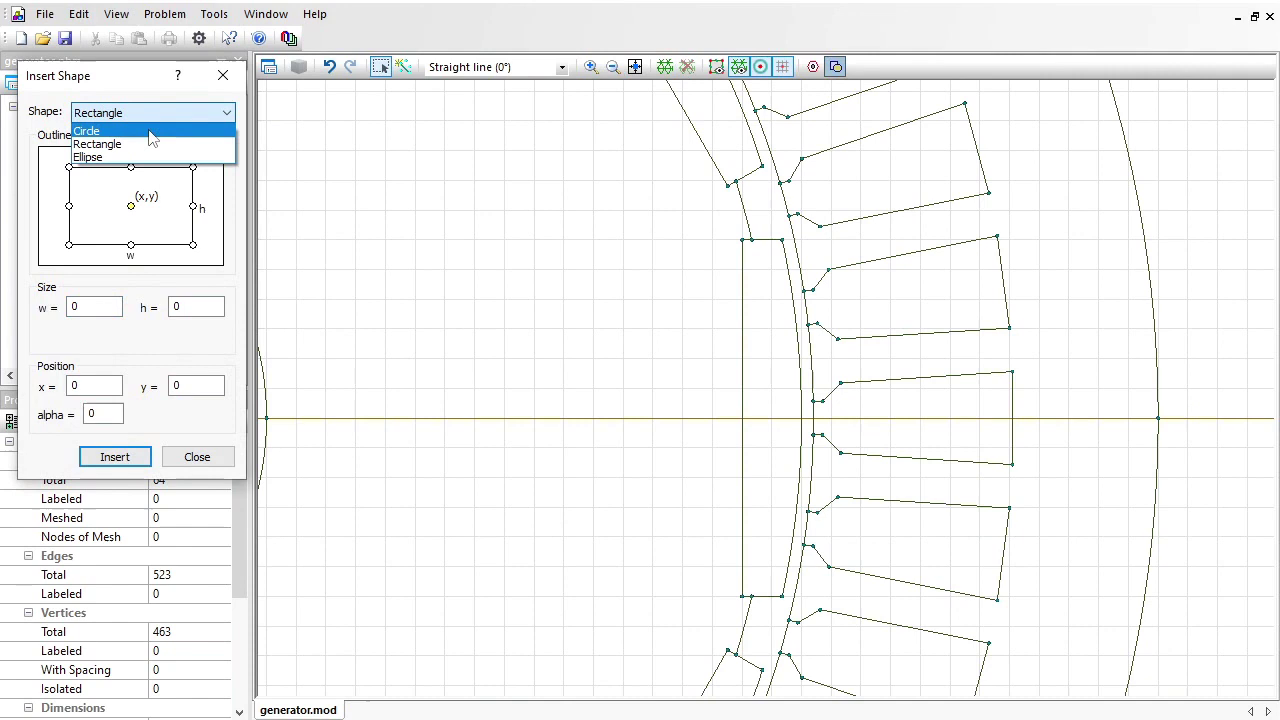
left_click(131, 134)
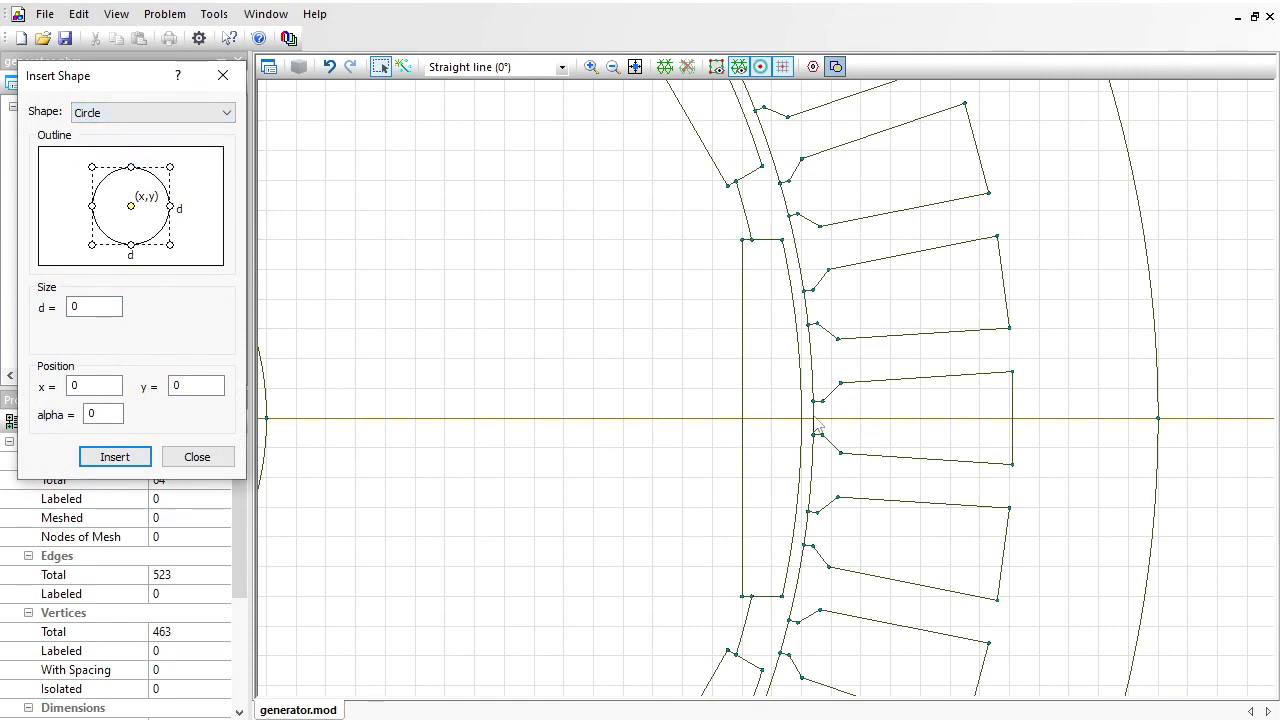
double_click(90, 306)
type("282")
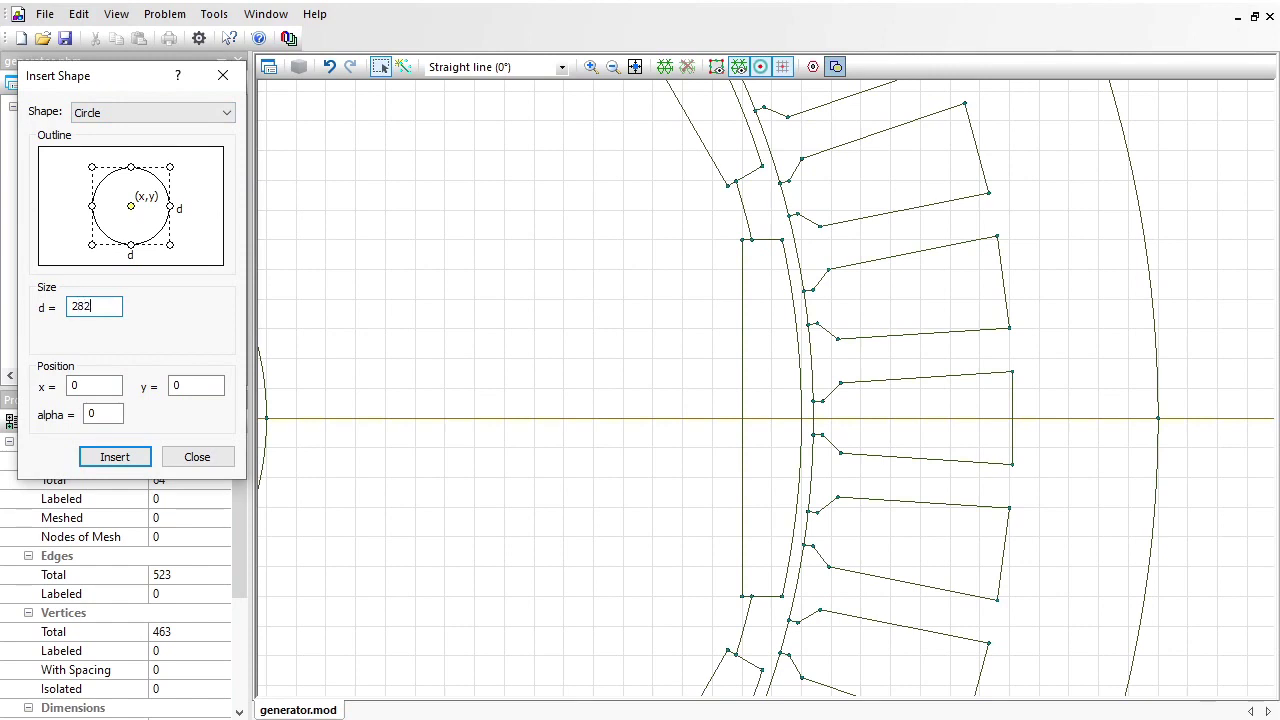
left_click(121, 462)
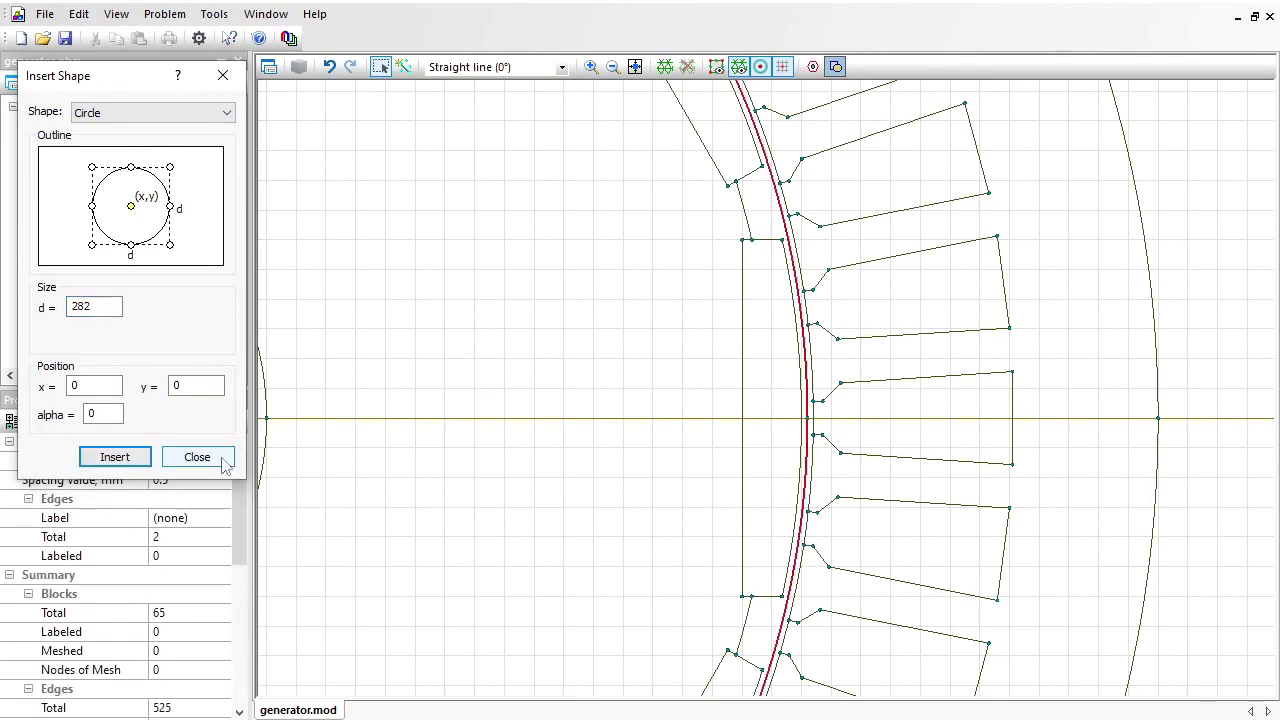
left_click(224, 464)
left_click(635, 66)
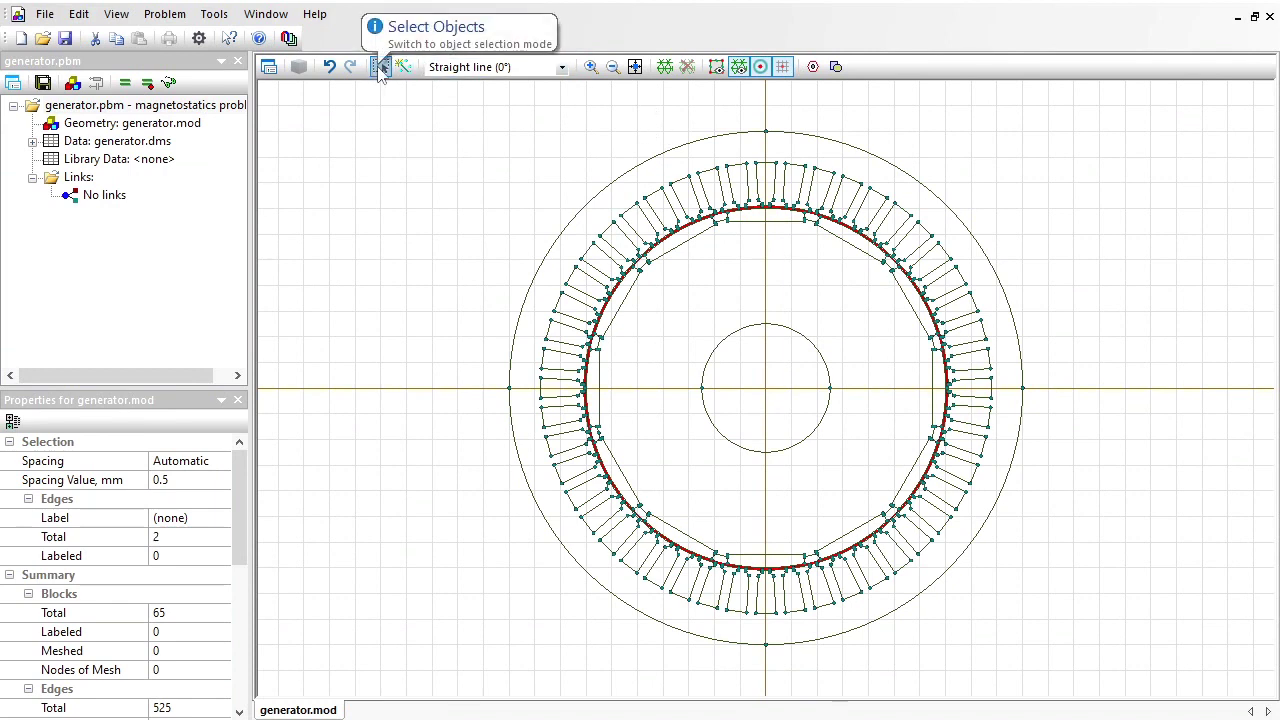
Label the rotor core 'rotor', the outer ring 'stator' and the central circle 'shaft'
left_click(731, 293)
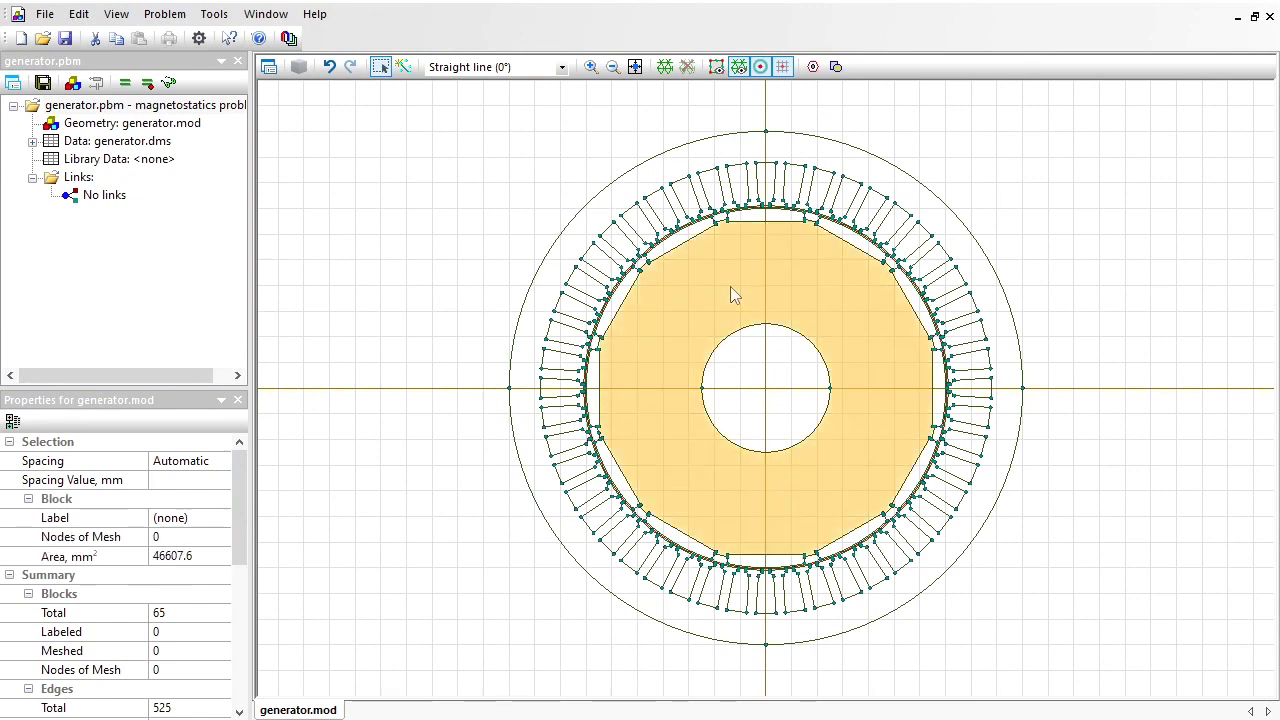
left_click(197, 518)
type("rotor")
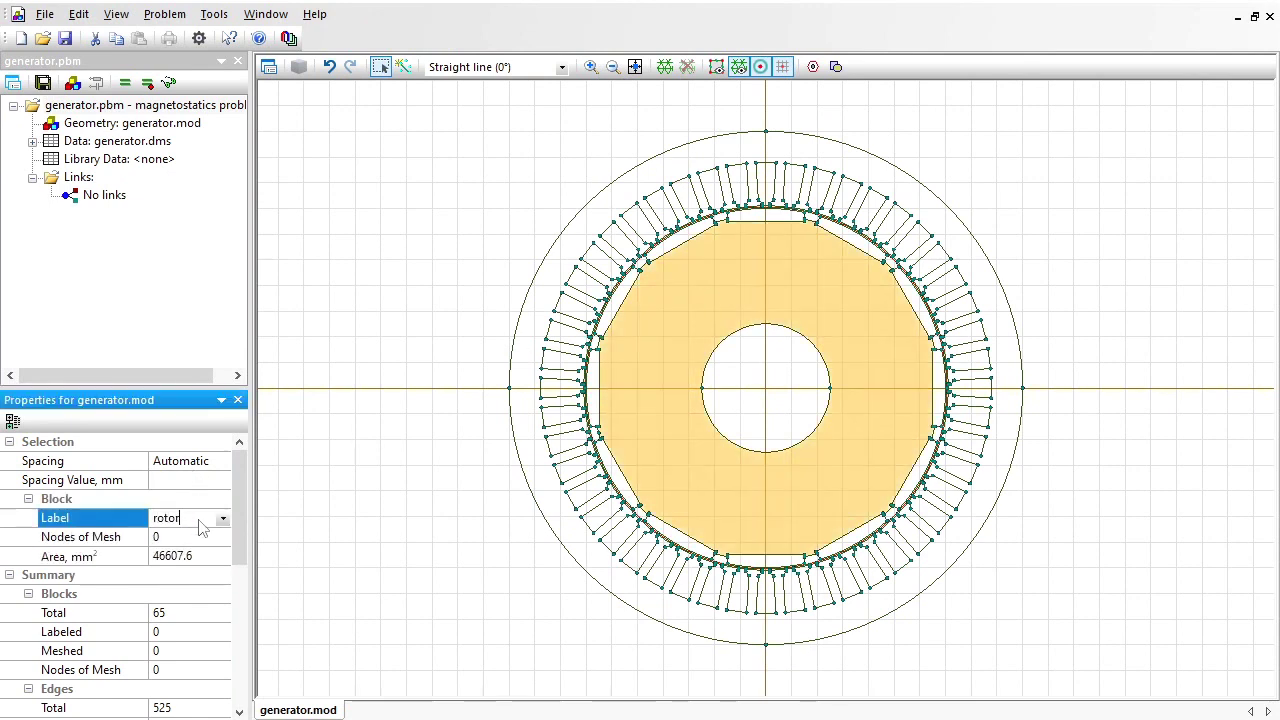
key("Return")
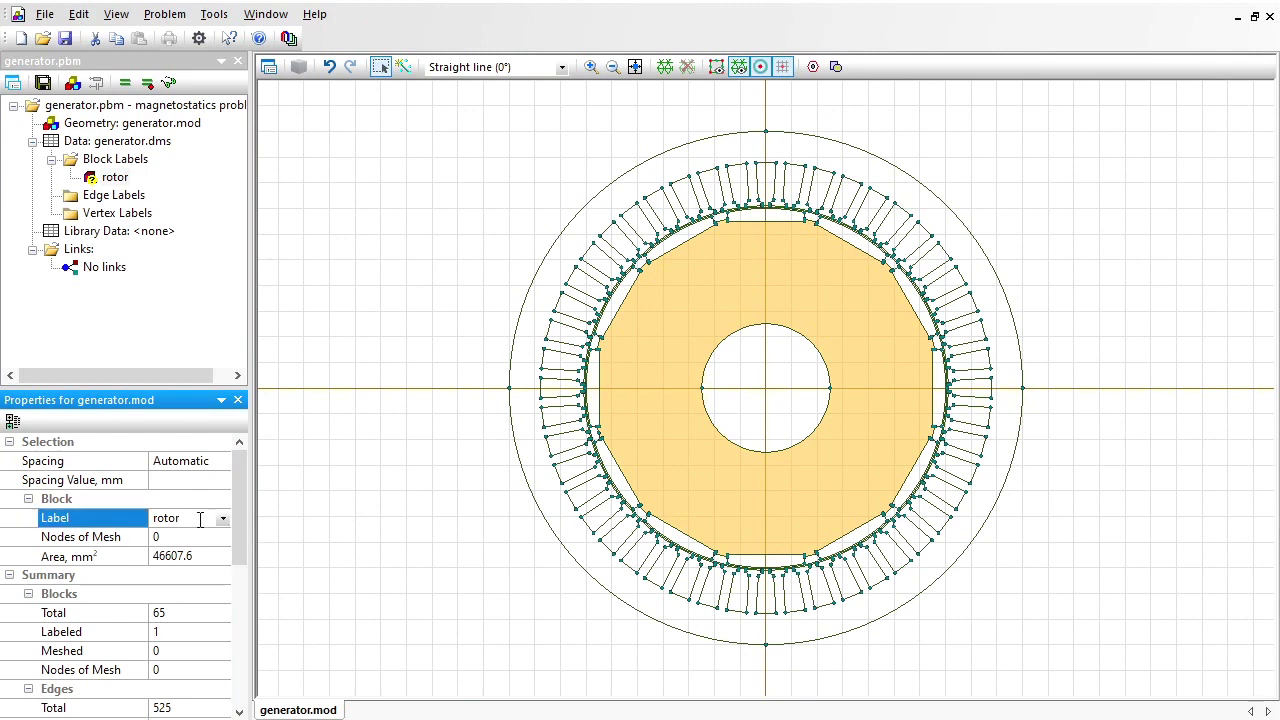
left_click(632, 207)
left_click(199, 517)
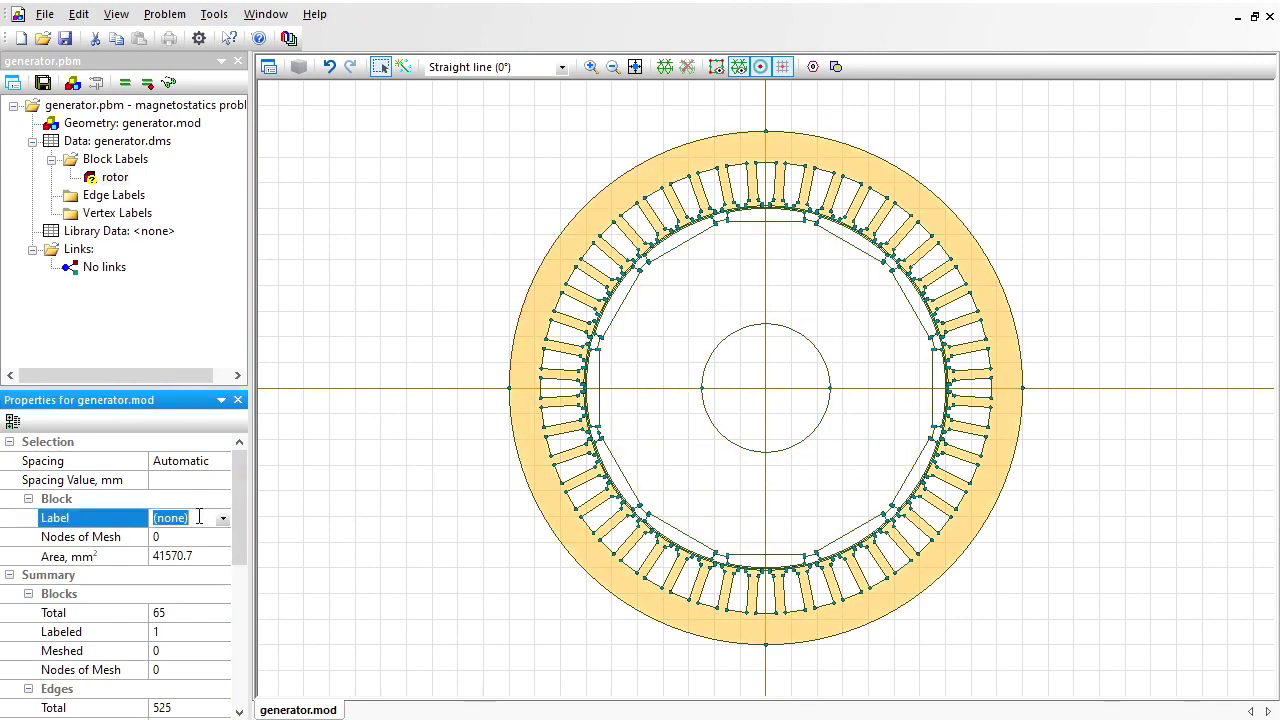
type("stator")
key("Return")
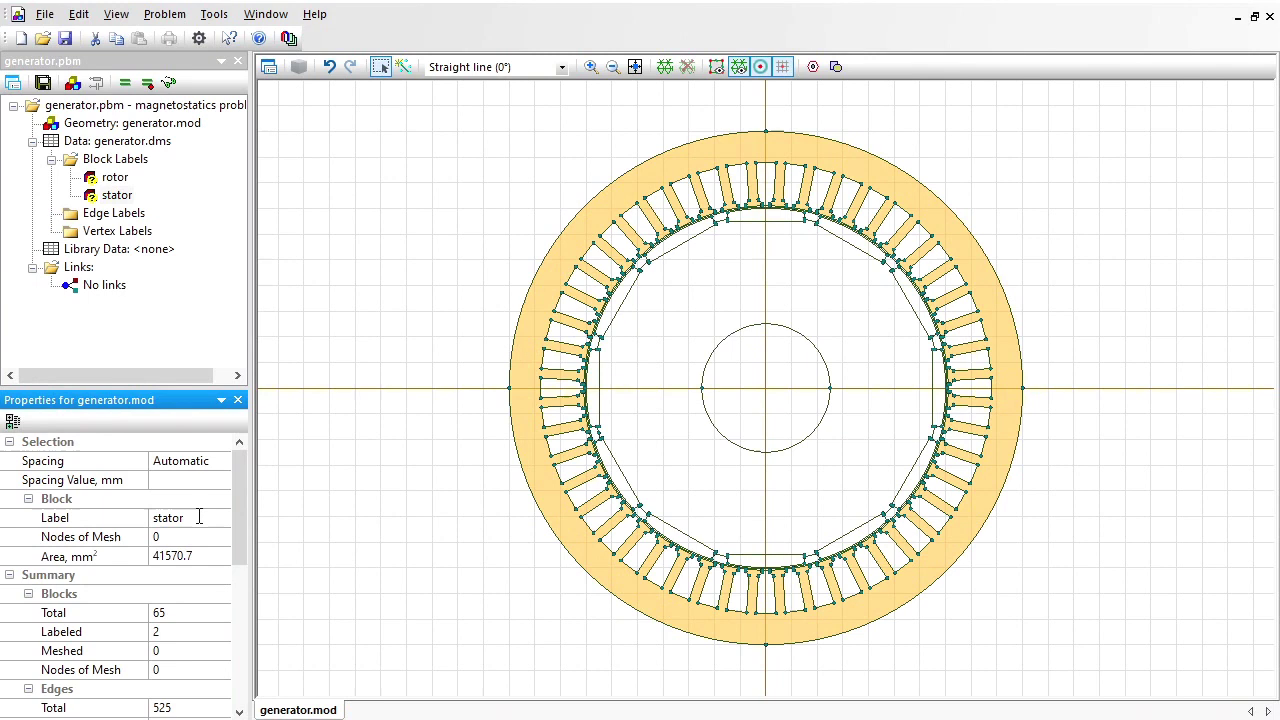
left_click(751, 403)
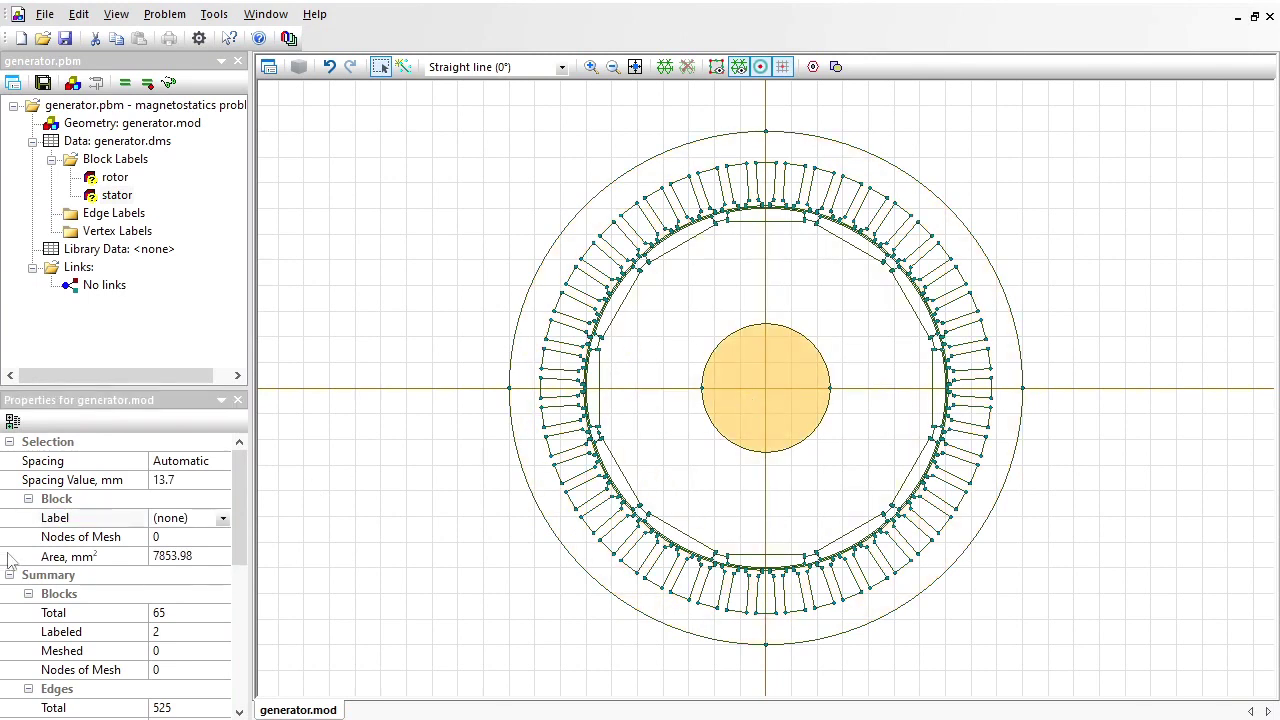
left_click(205, 514)
type("shaft")
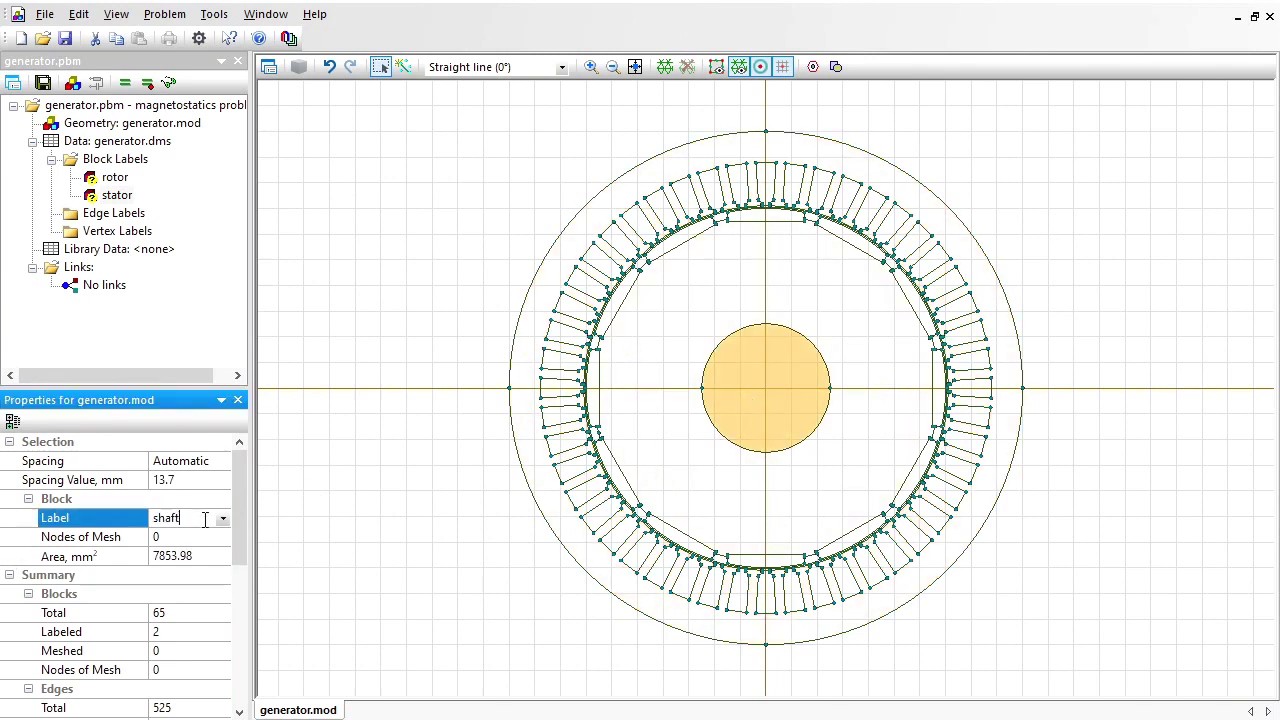
key("Return")
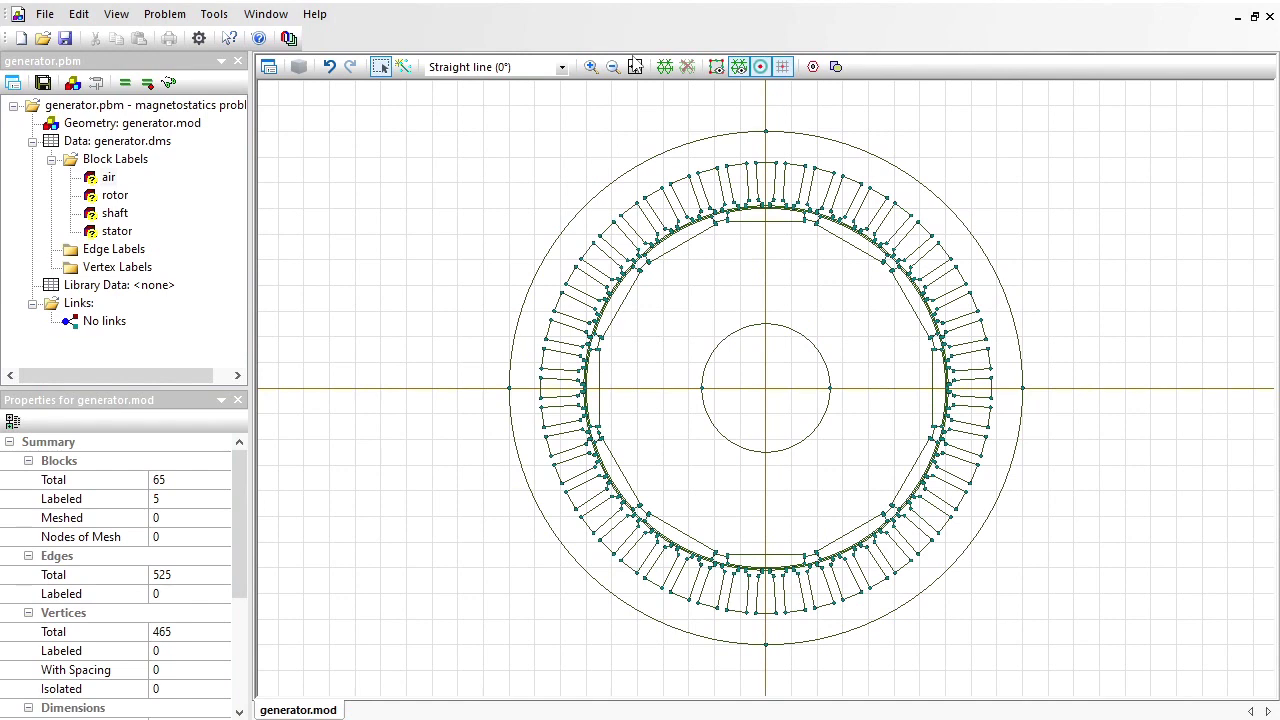
Select five stator slots, then box-select every block of the generator
left_click(714, 192)
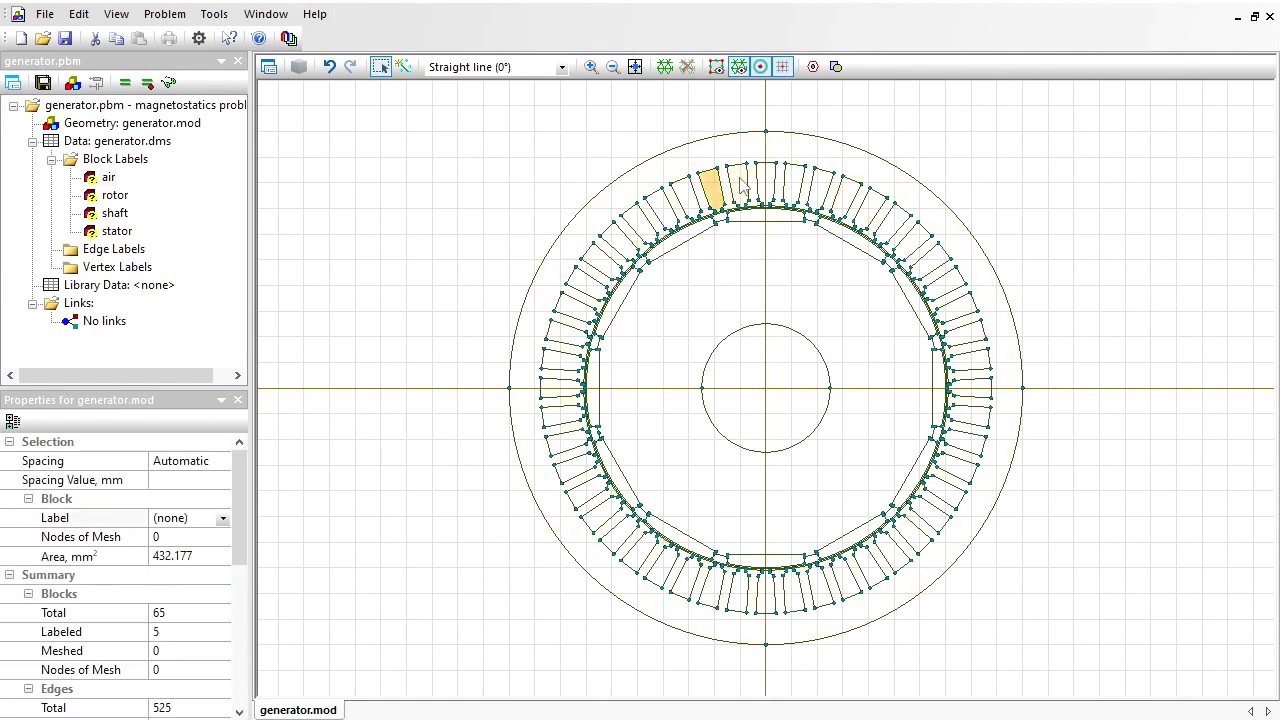
left_click(739, 188, "ctrl")
left_click(766, 188, "ctrl")
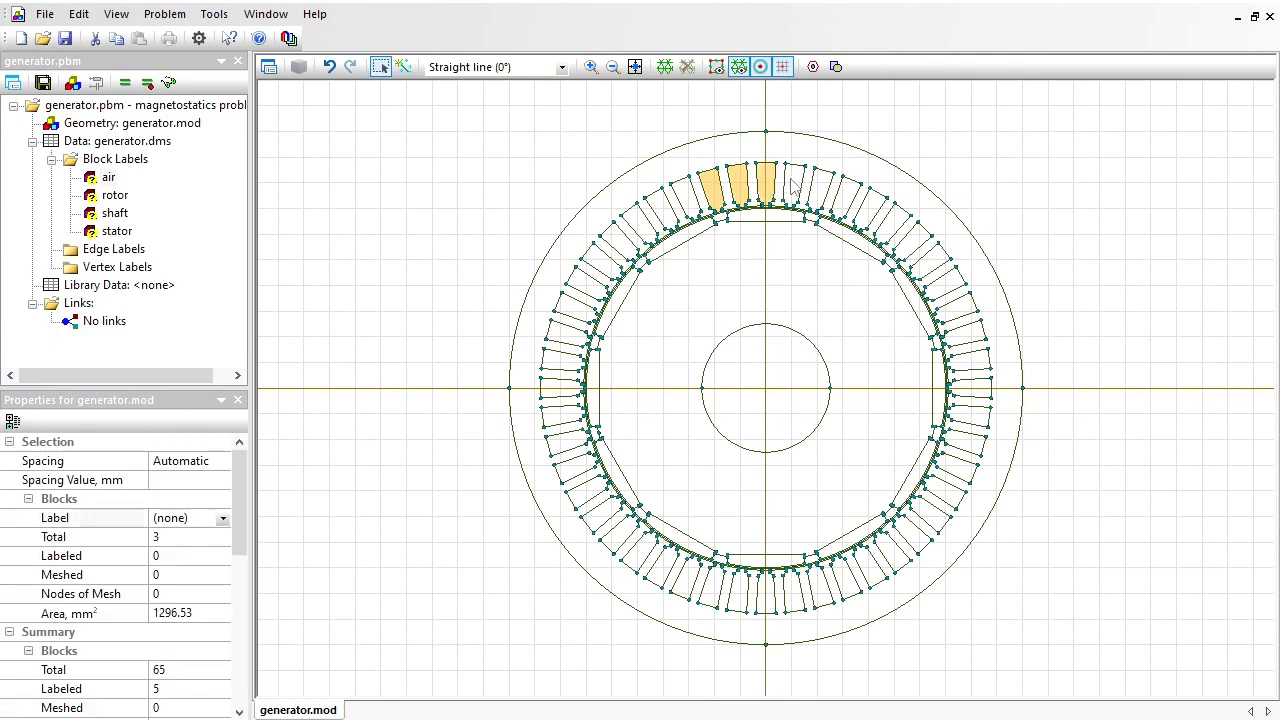
left_click(794, 188, "ctrl")
left_click(821, 190, "ctrl")
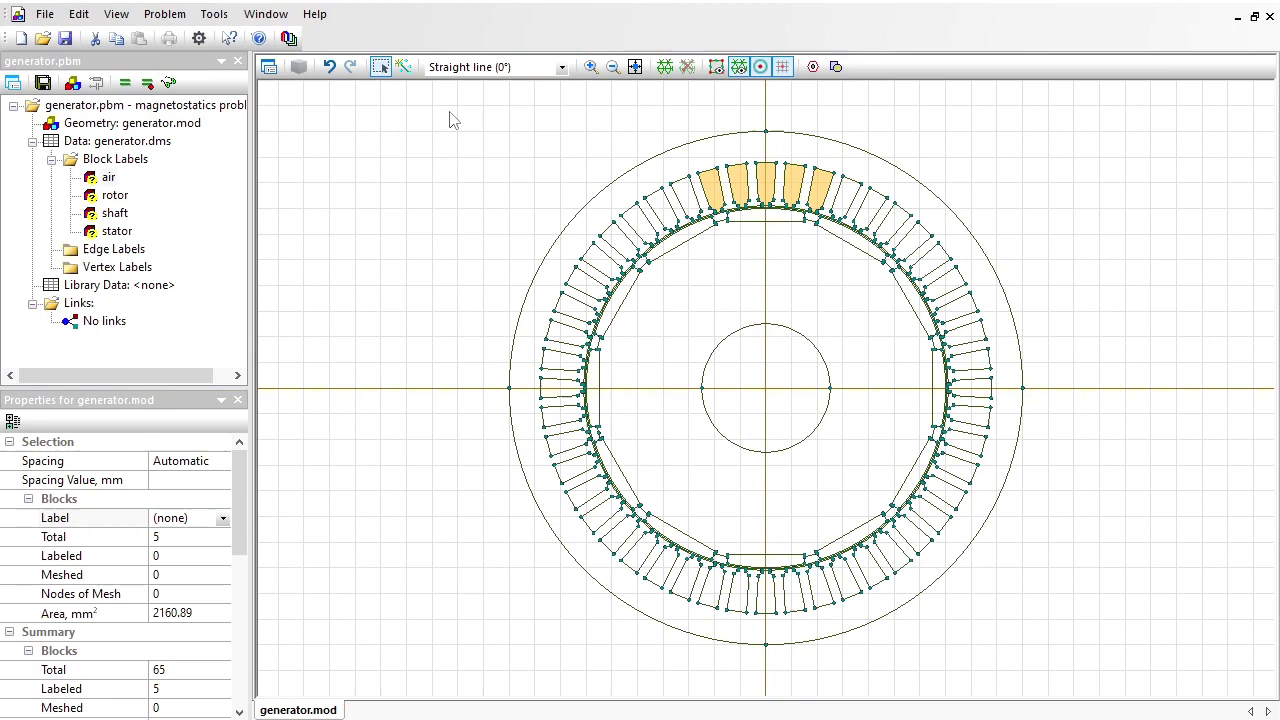
mouse_move(450, 116)
left_mouse_down()
mouse_move(942, 490)
mouse_move(1103, 634)
mouse_move(1103, 666)
left_mouse_up()
Give all selected blocks the label 'slots'
left_click(193, 518)
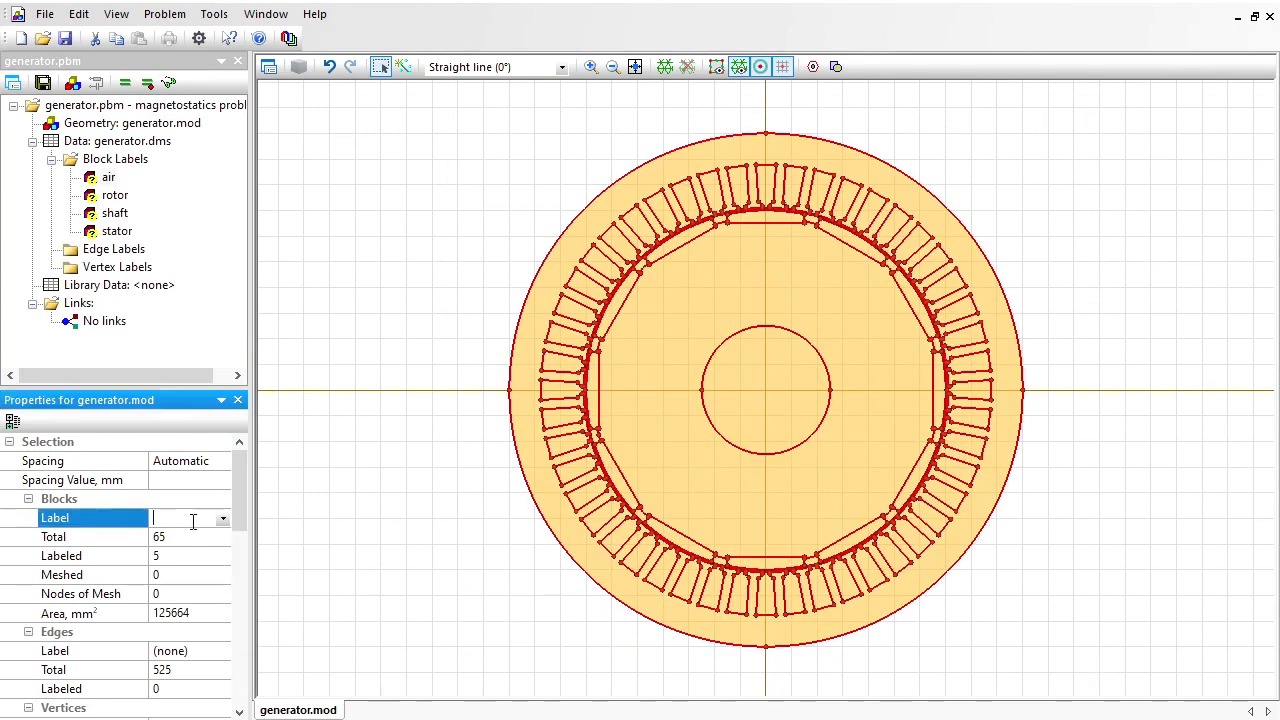
type("slots")
key("Return")
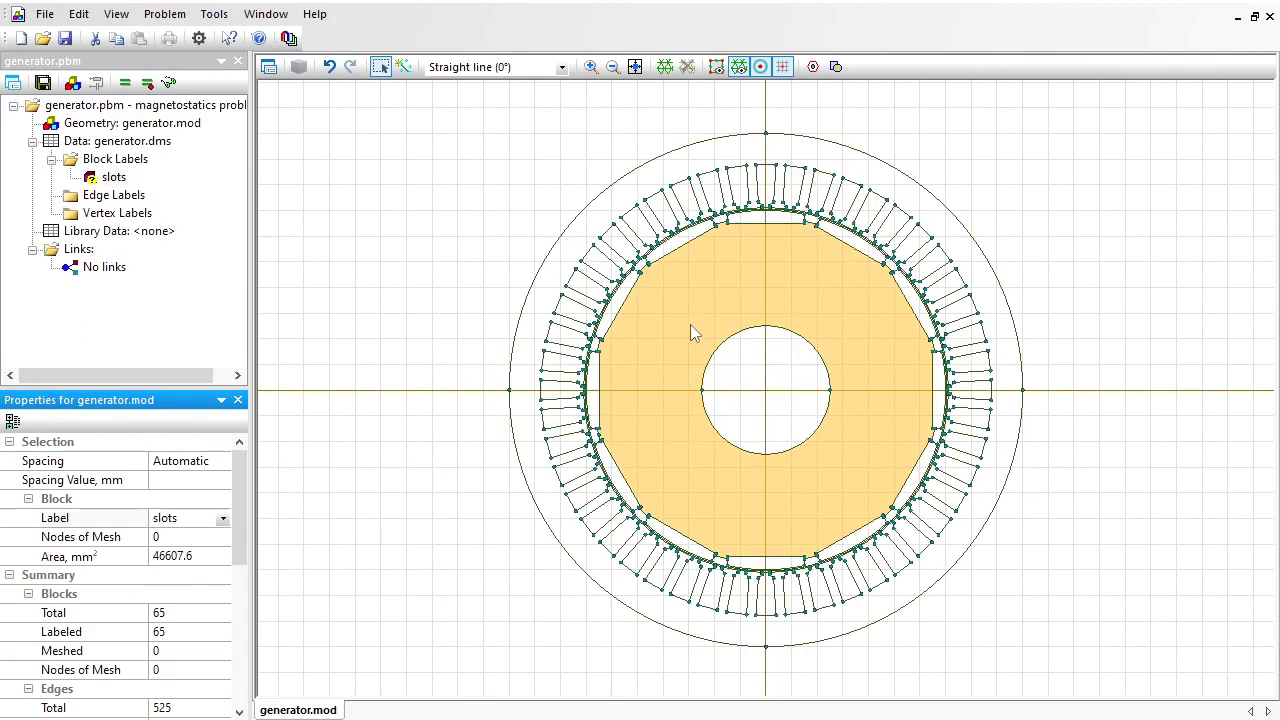
Relabel the rotor core 'rotor', the outer ring 'stator' and the centre circle 'shaft'
left_click(690, 333)
left_click(199, 513)
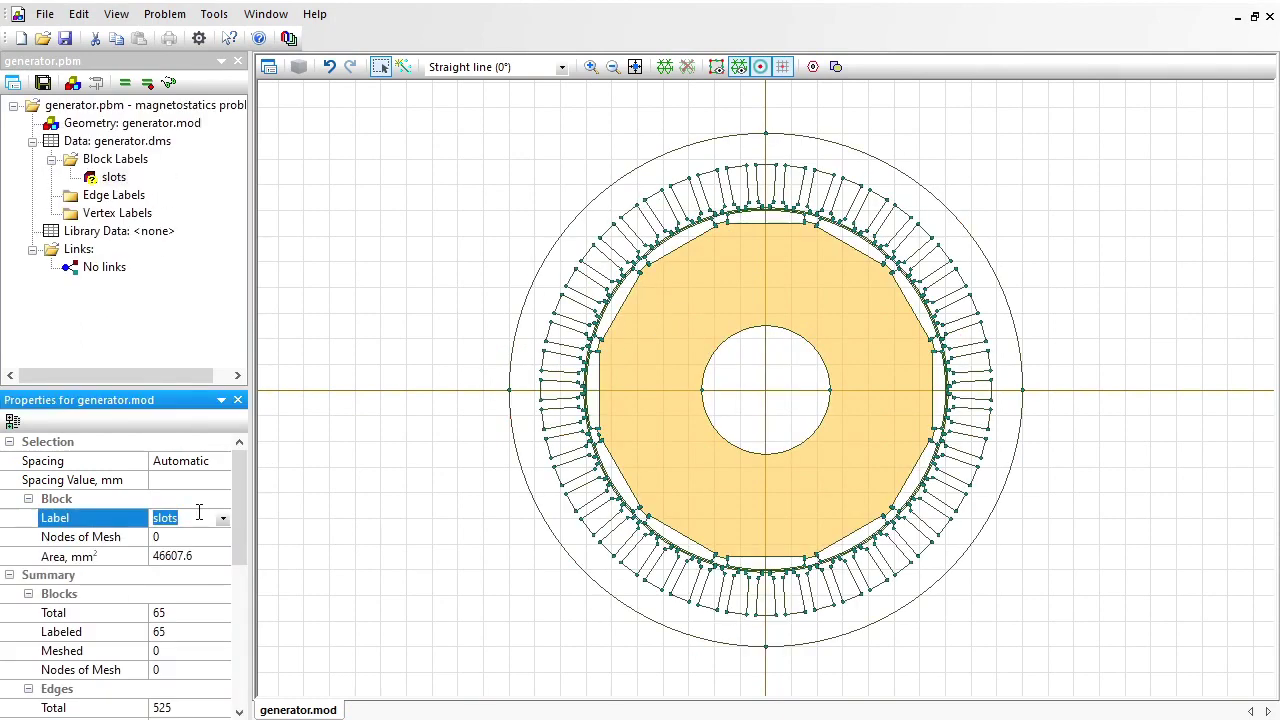
type("rotor")
key("Return")
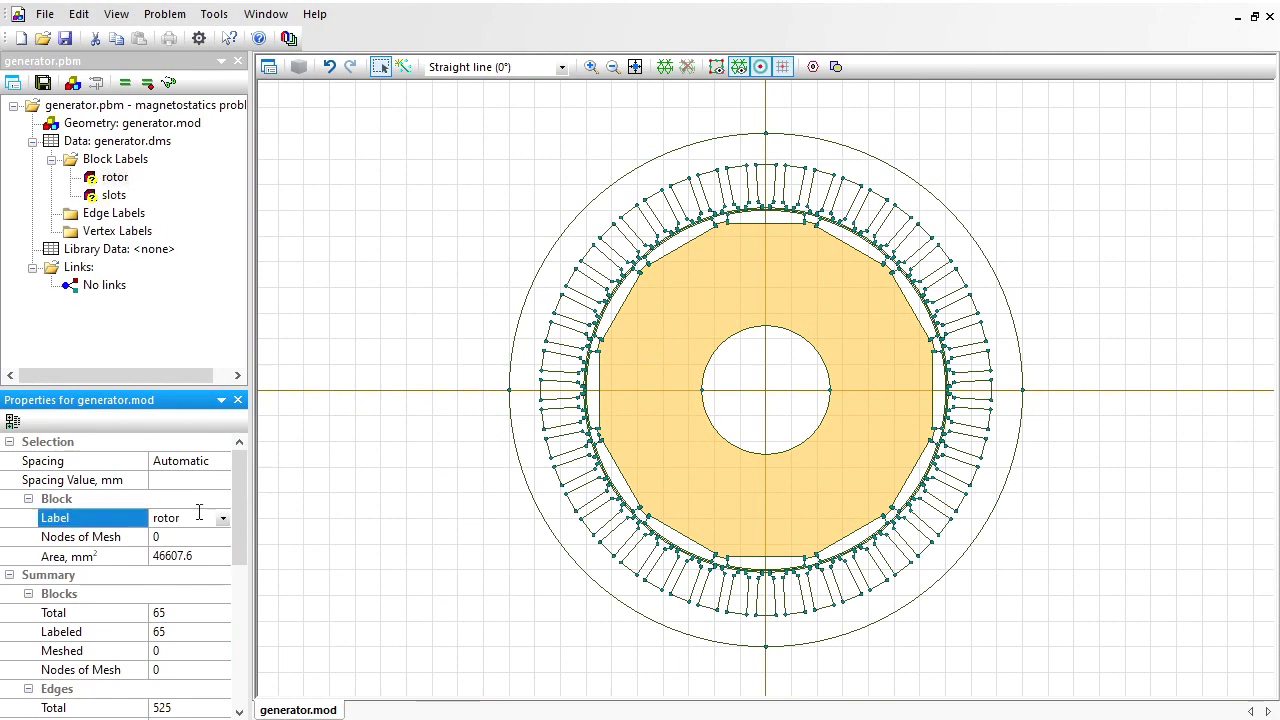
left_click(716, 160)
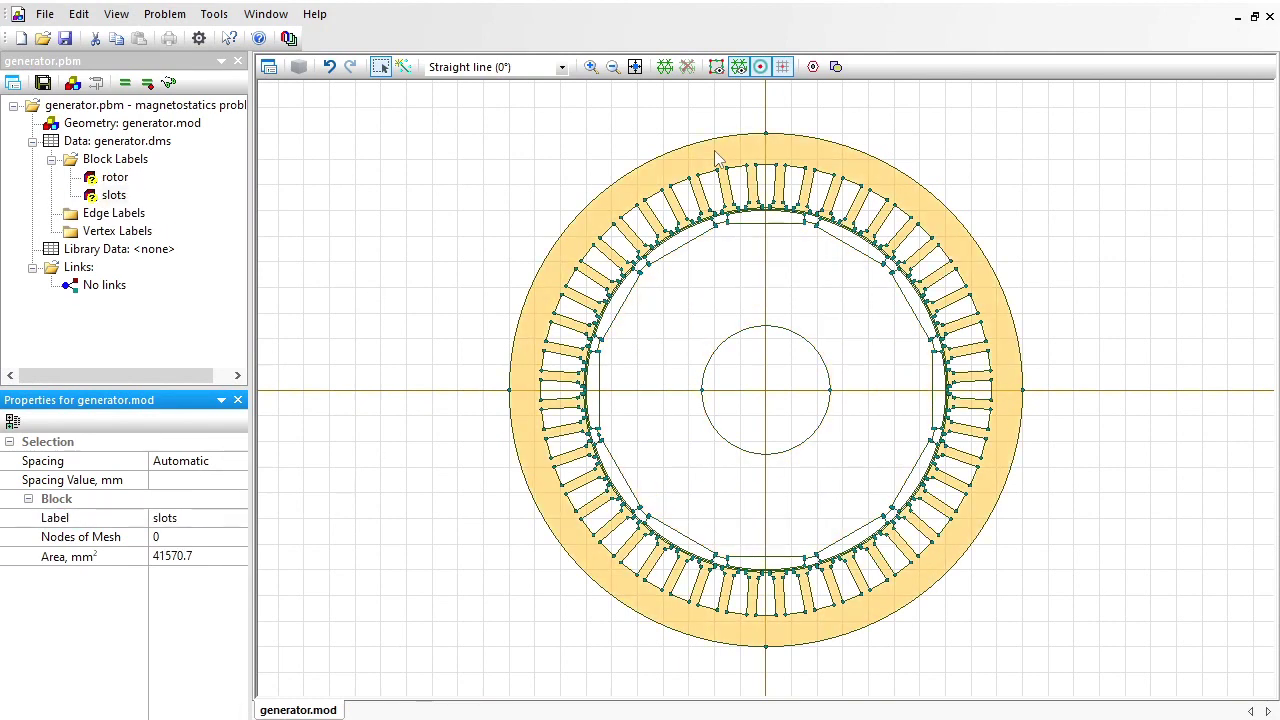
left_click(186, 513)
type("stator")
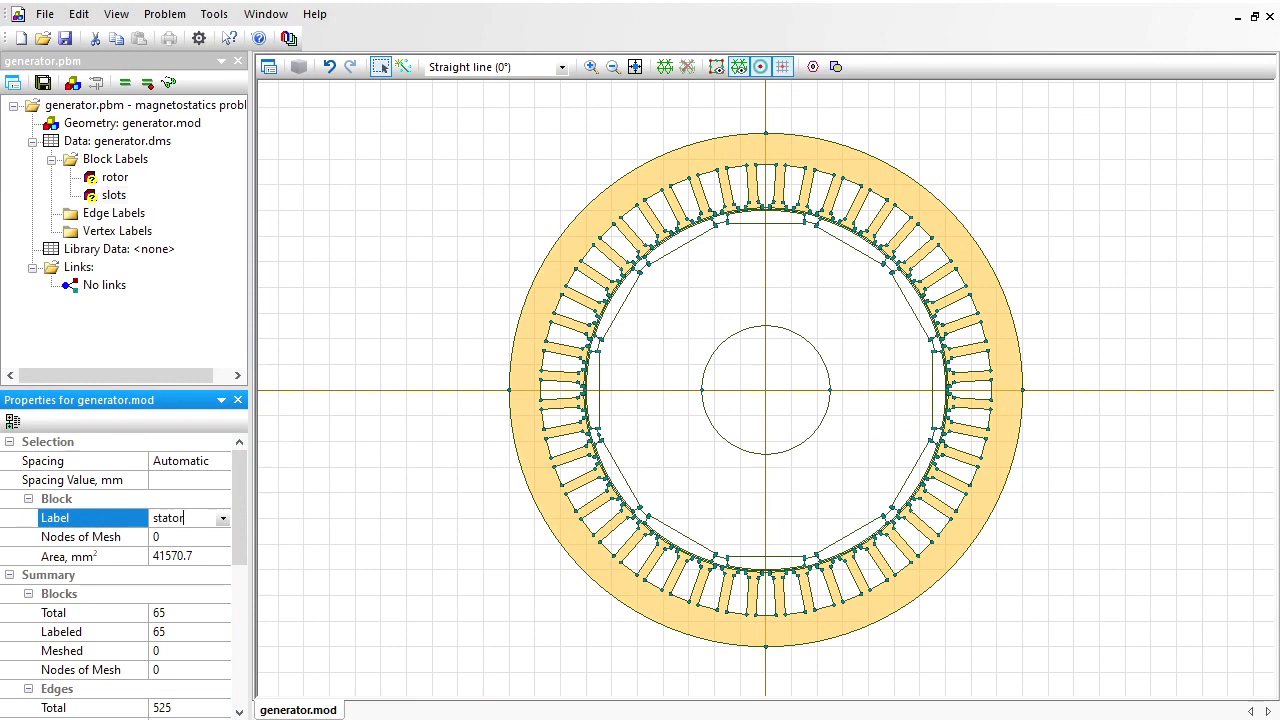
key("Return")
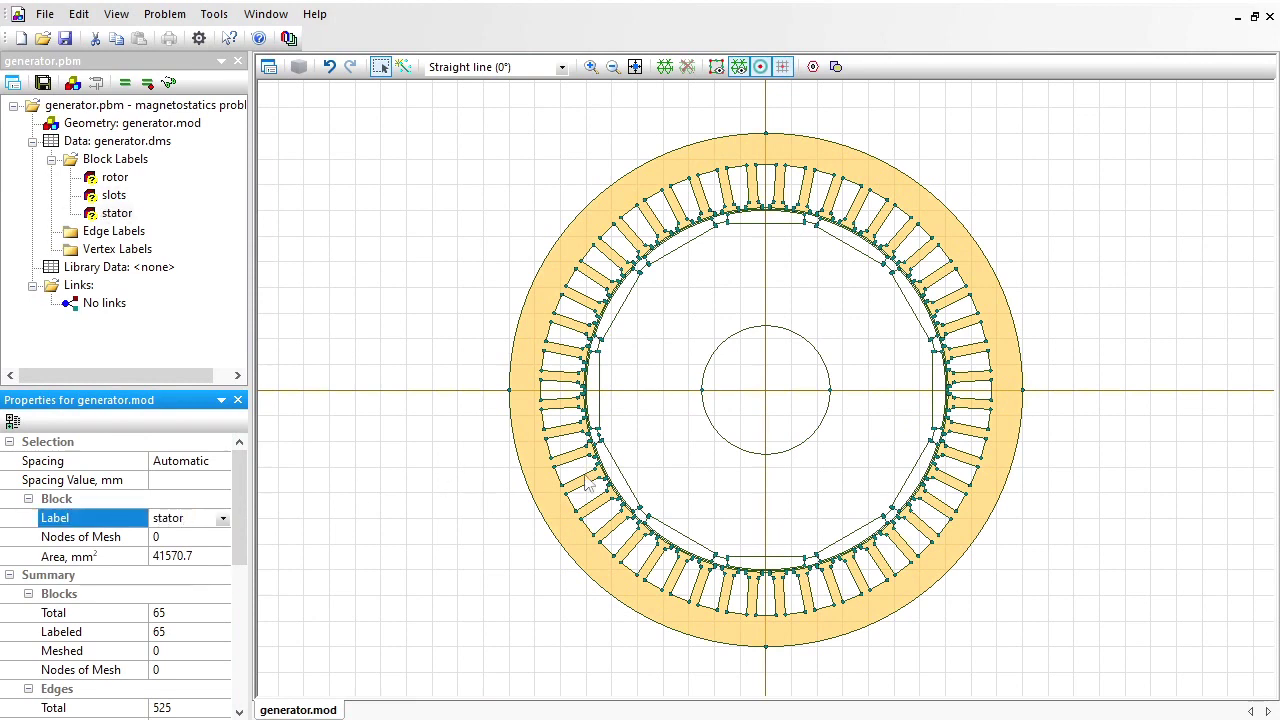
left_click(737, 374)
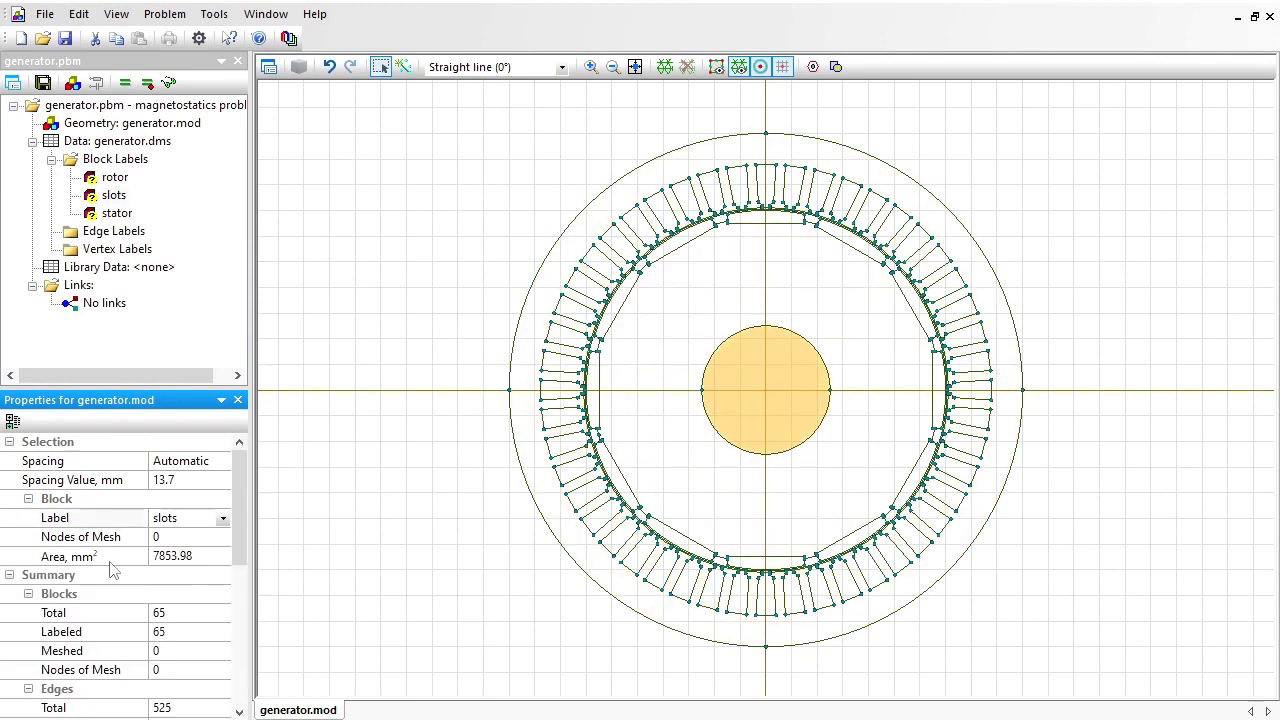
left_click(194, 515)
type("shaft")
key("Return")
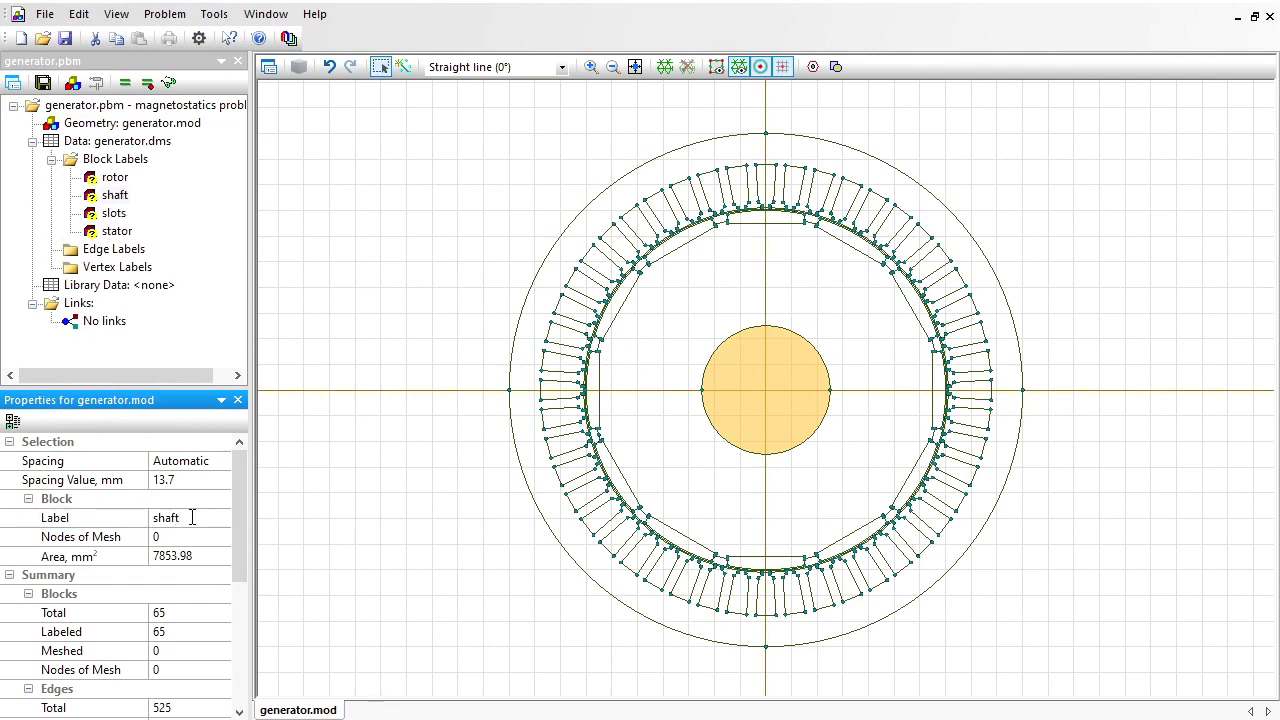
Zoom into the top of the stator and label the small air-gap blocks 'air'
left_click(590, 66)
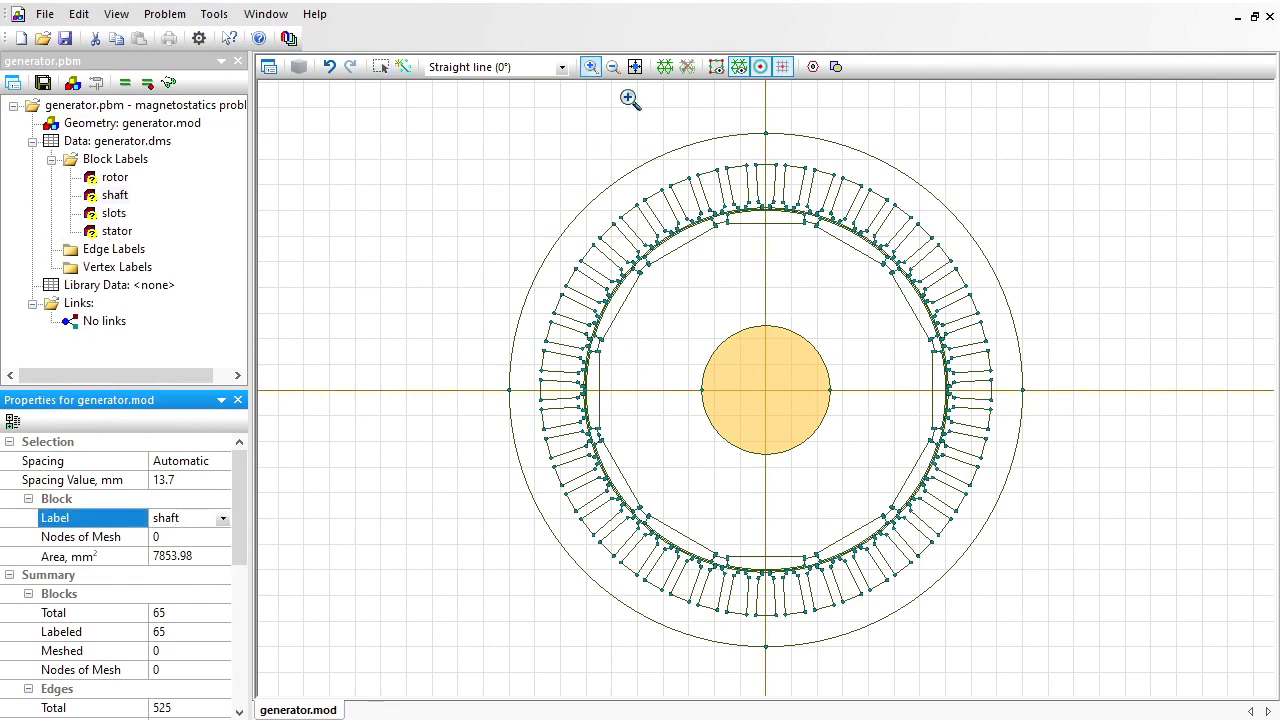
left_click_drag(709, 168, 848, 265)
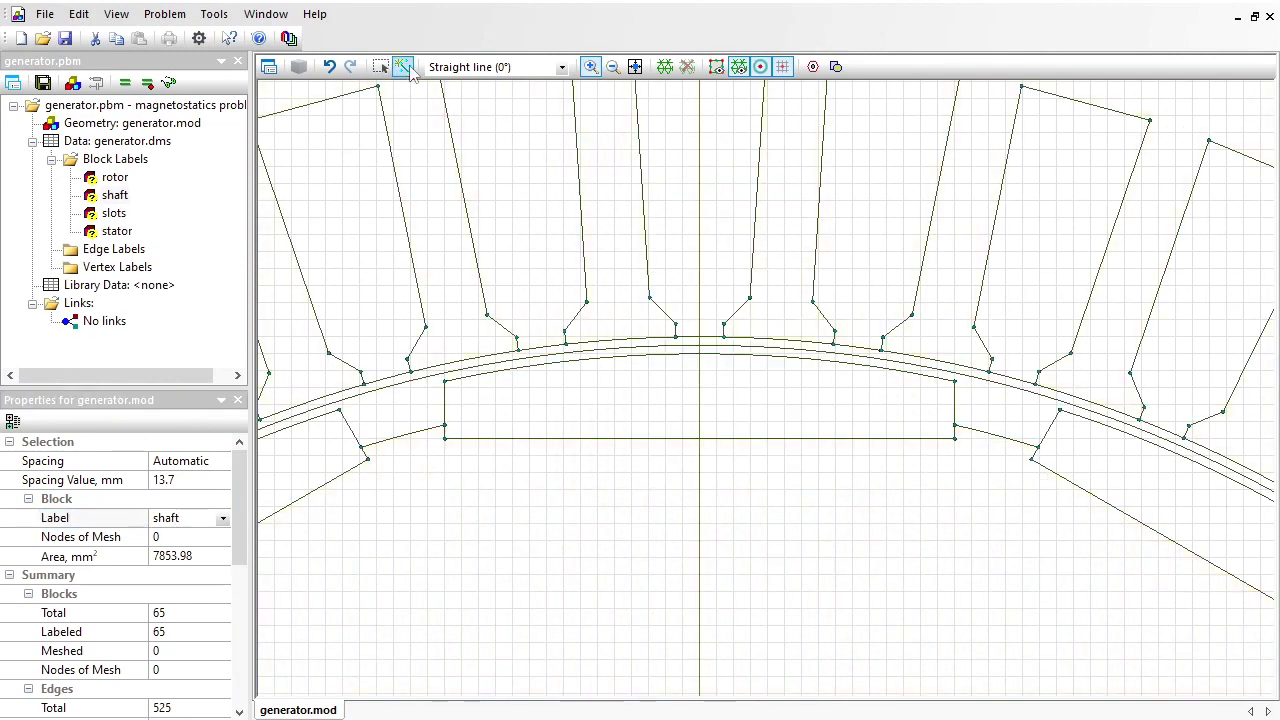
left_click(380, 66)
left_click(410, 412)
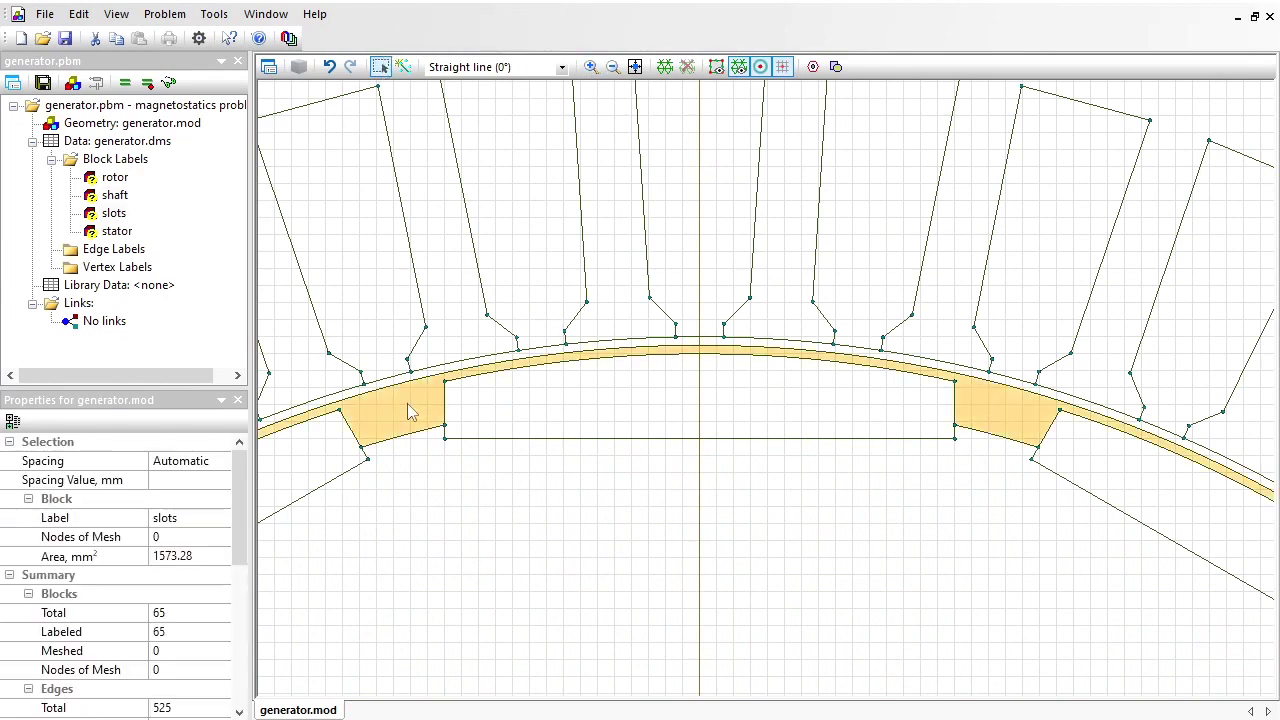
left_click(195, 518)
type("air")
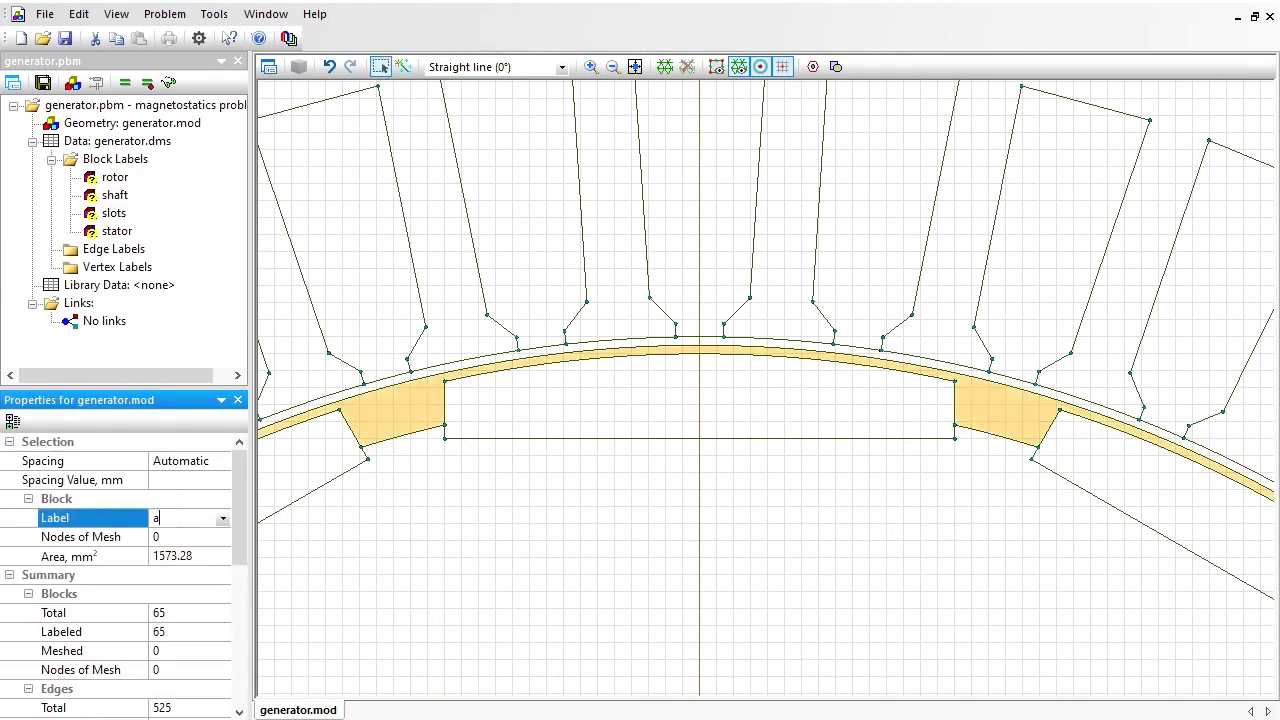
key("Return")
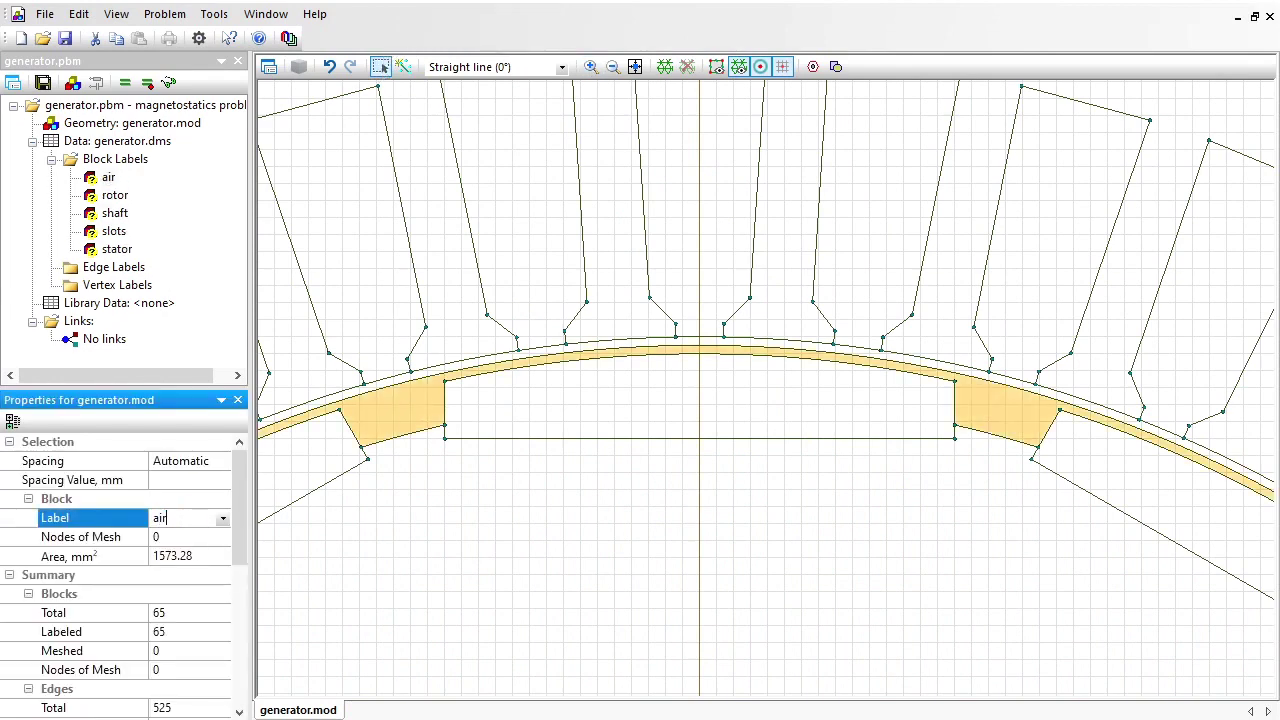
Select the thin arc band in the air gap and start labelling it 'air'
left_click(390, 385)
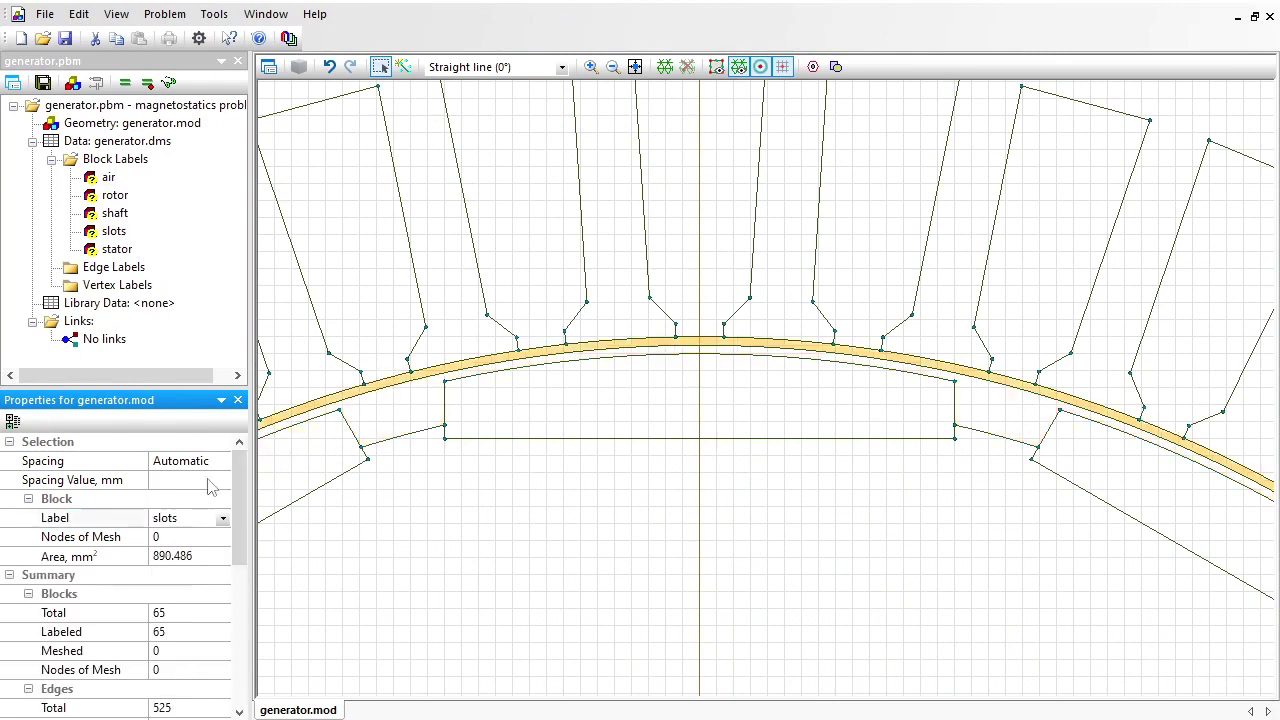
left_click(188, 518)
type("air")
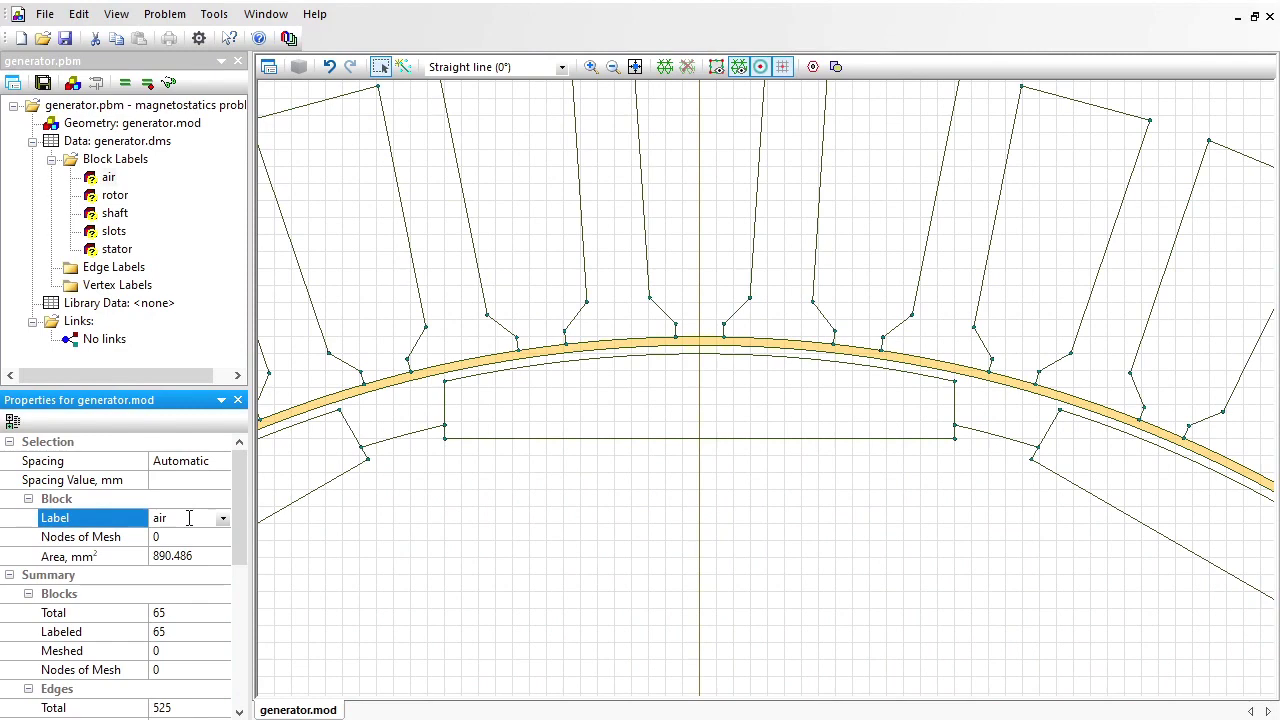
Label the top, upper-right and upper-left magnet blocks N+90, N+30 and N+120
scroll(740, 300, "down", 5)
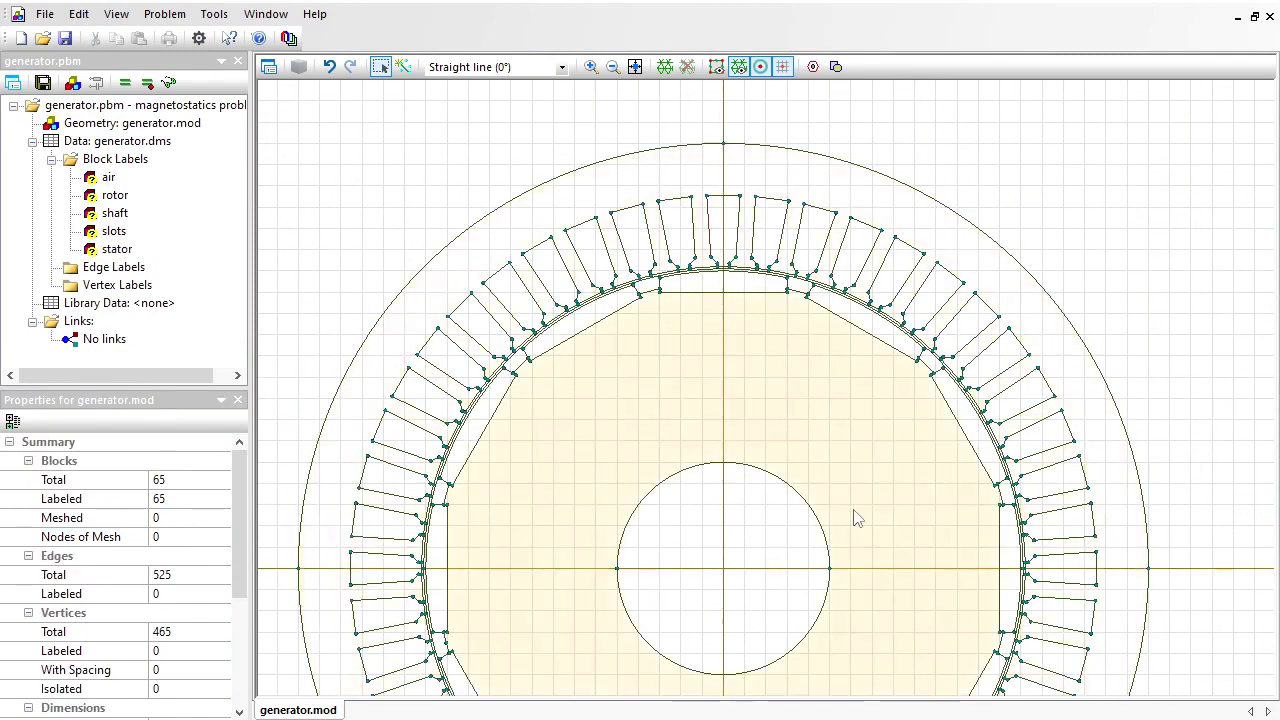
left_click(743, 291)
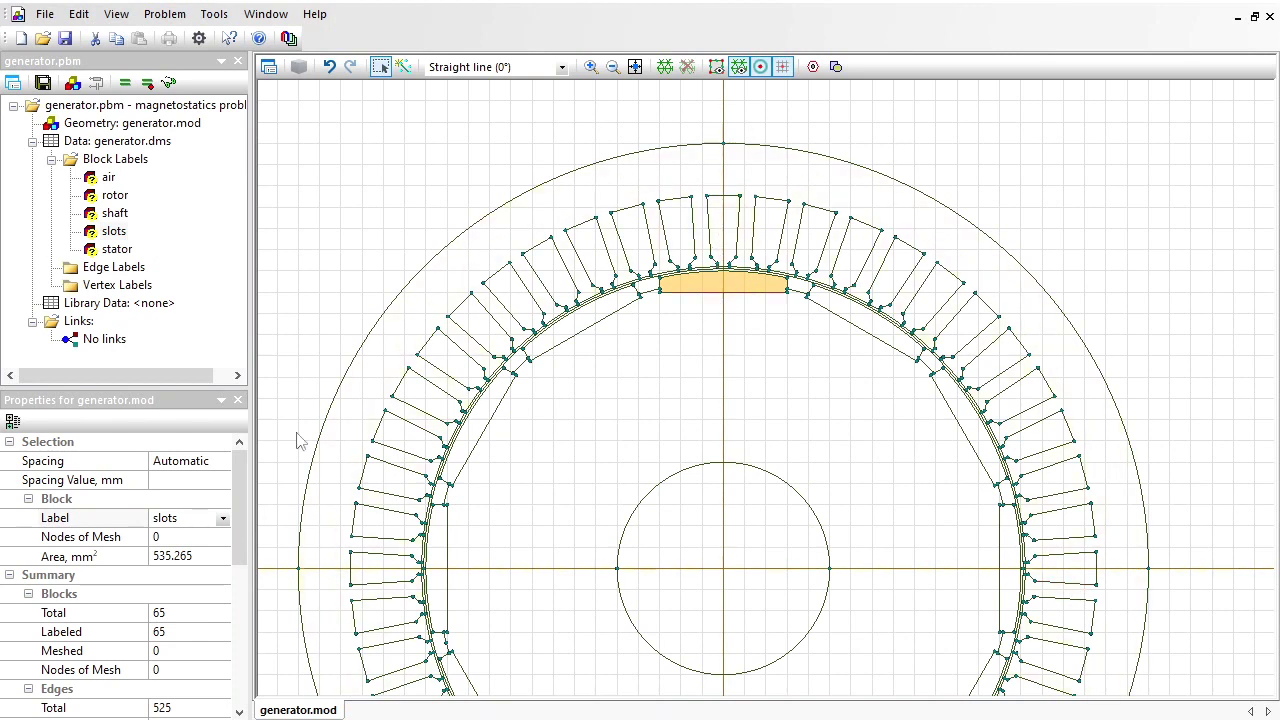
left_click(190, 518)
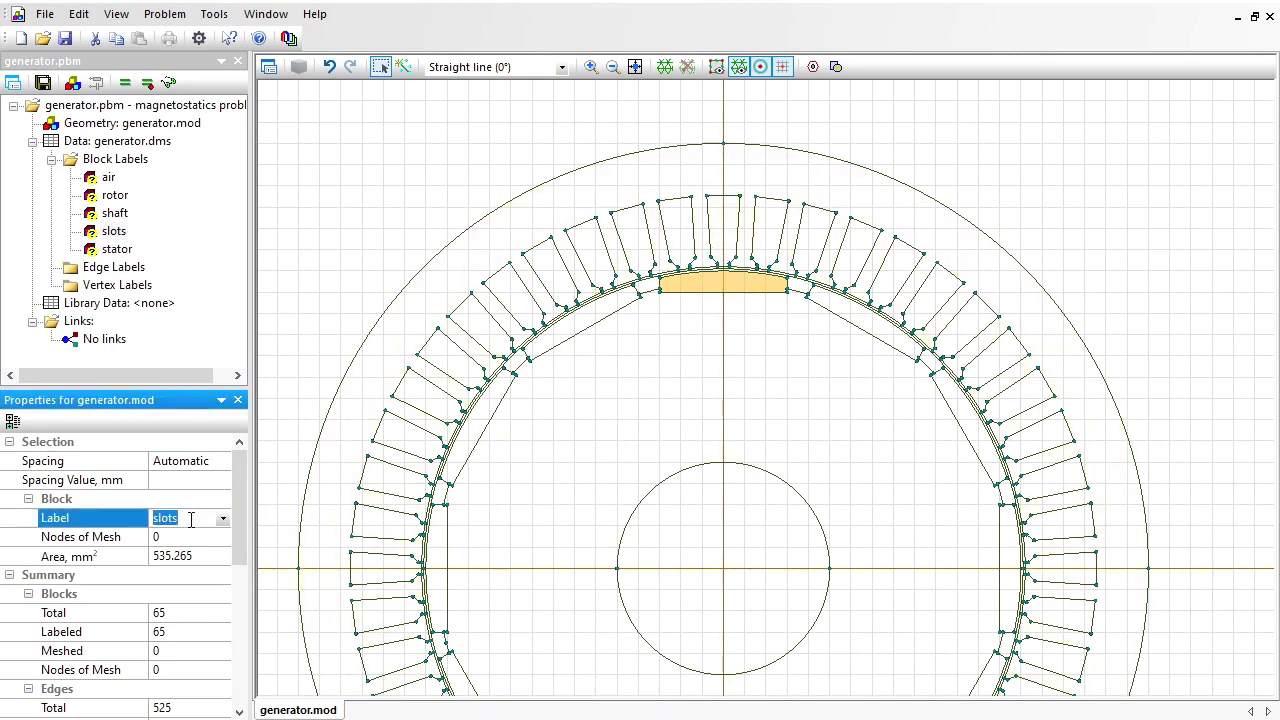
type("N+90")
key("Return")
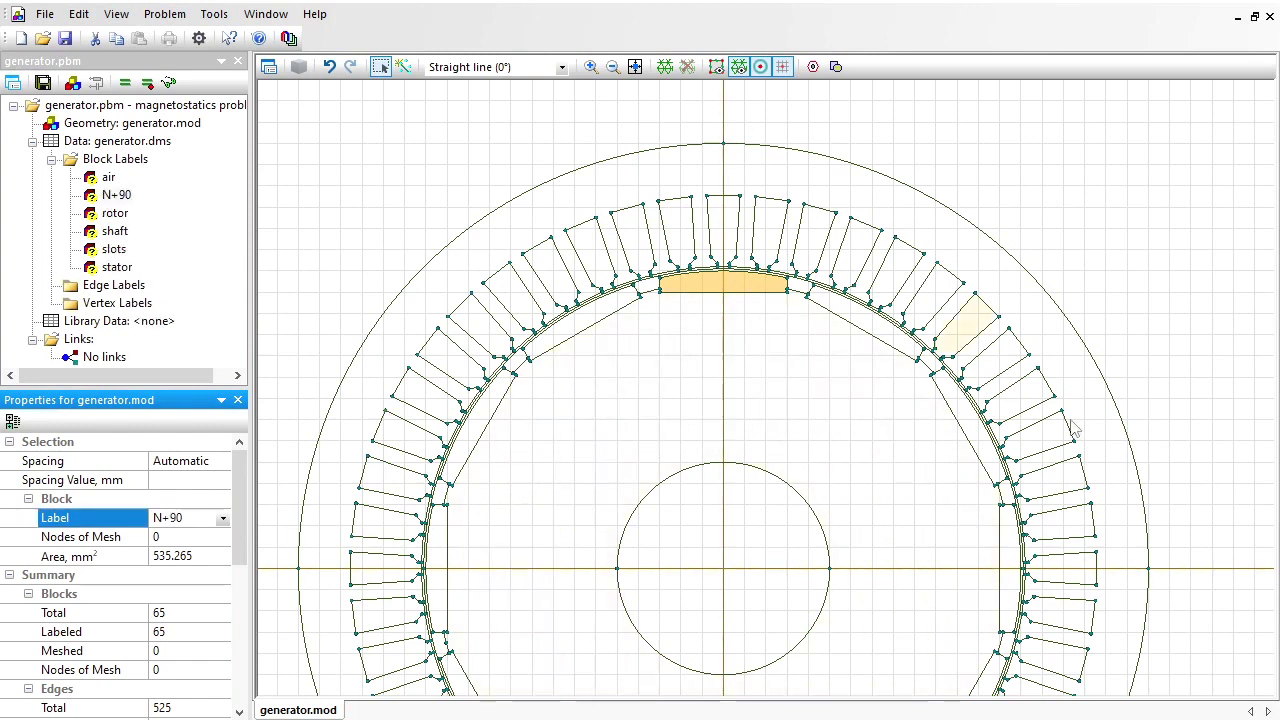
left_click(968, 424)
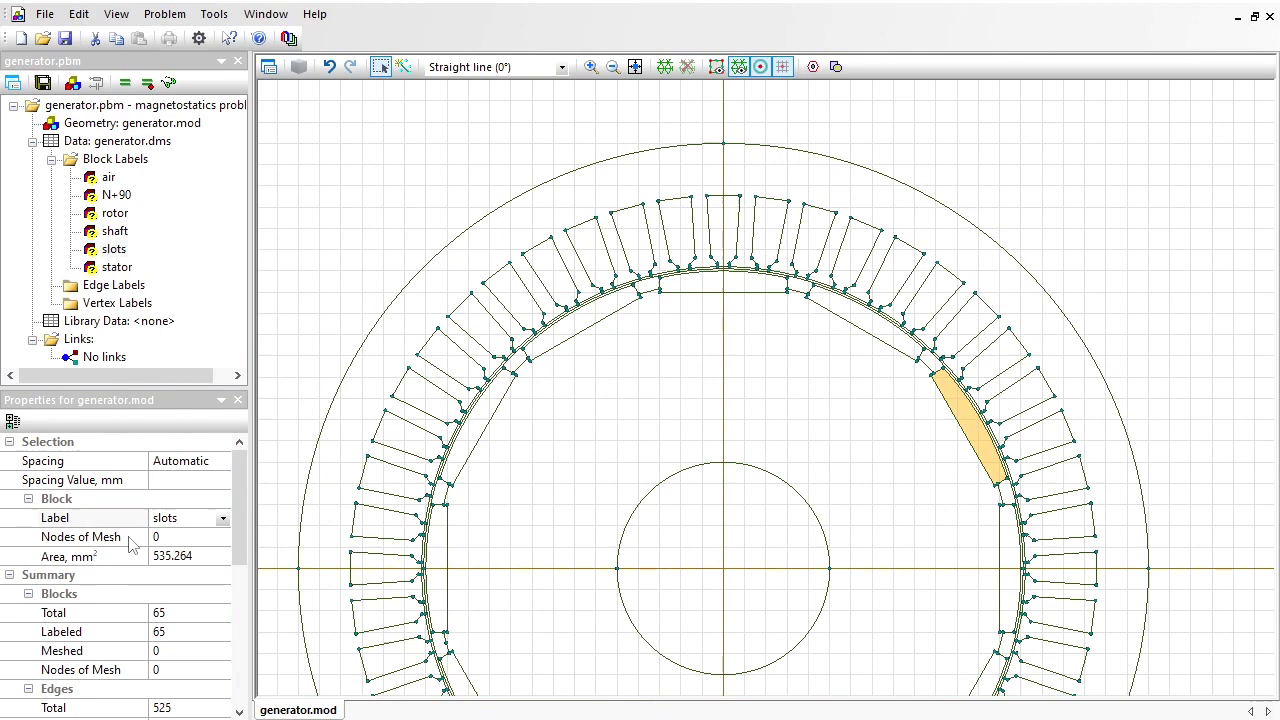
left_click(185, 520)
type("N+30")
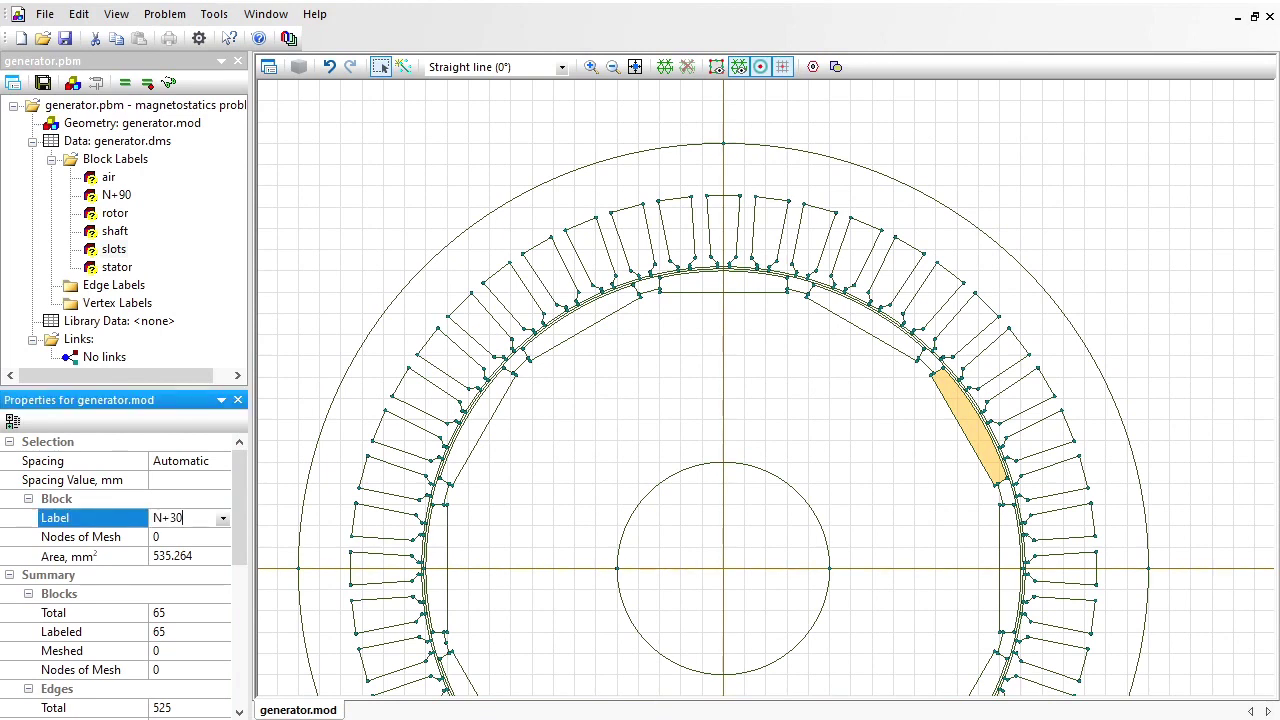
key("Return")
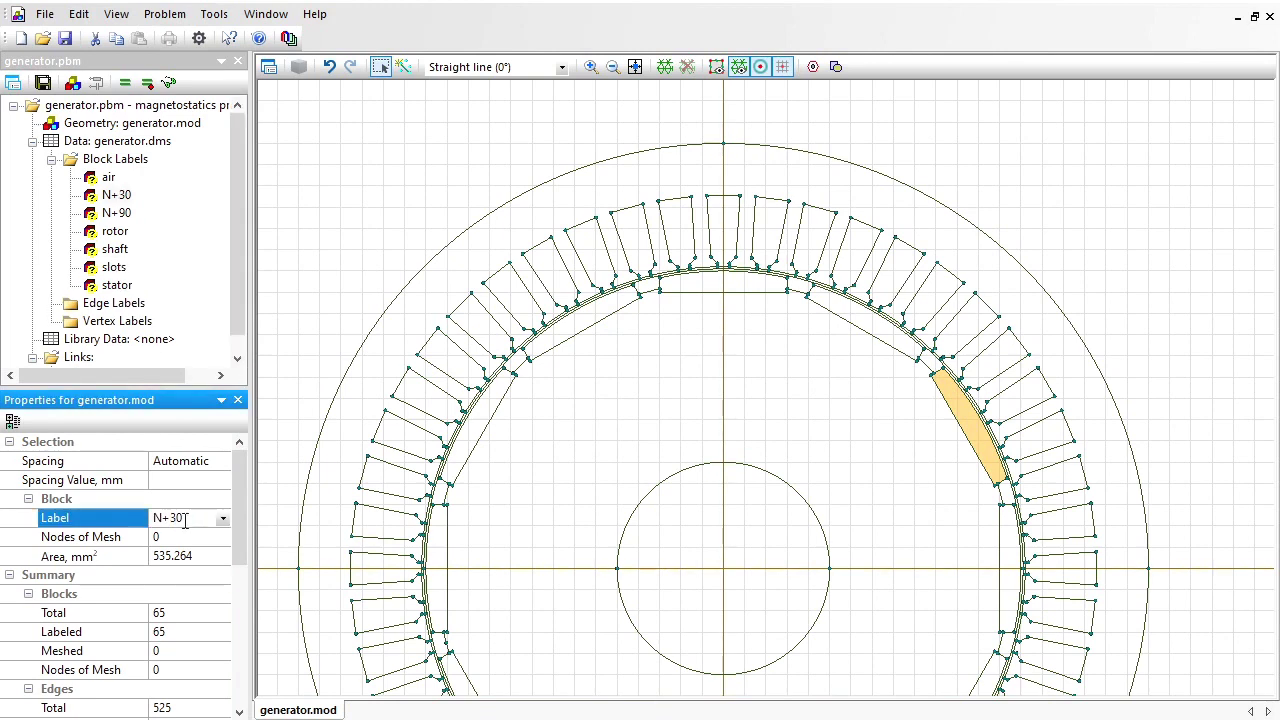
left_click(488, 418)
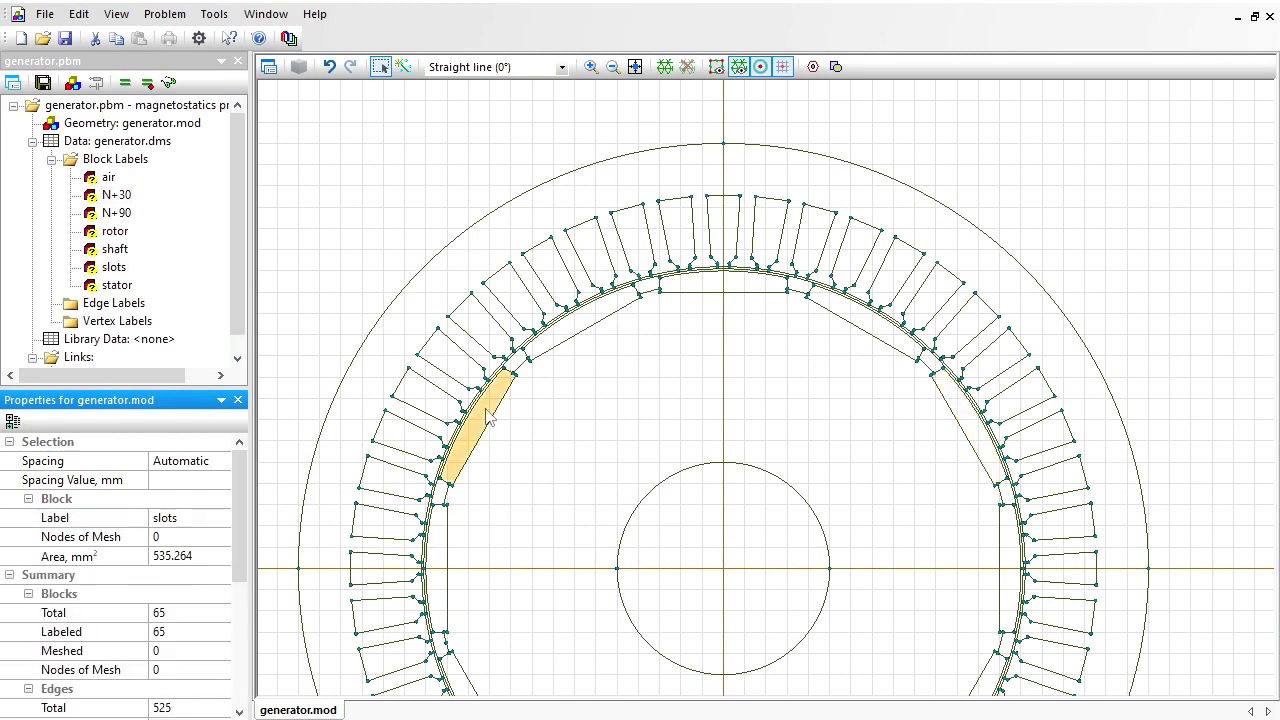
left_click(184, 517)
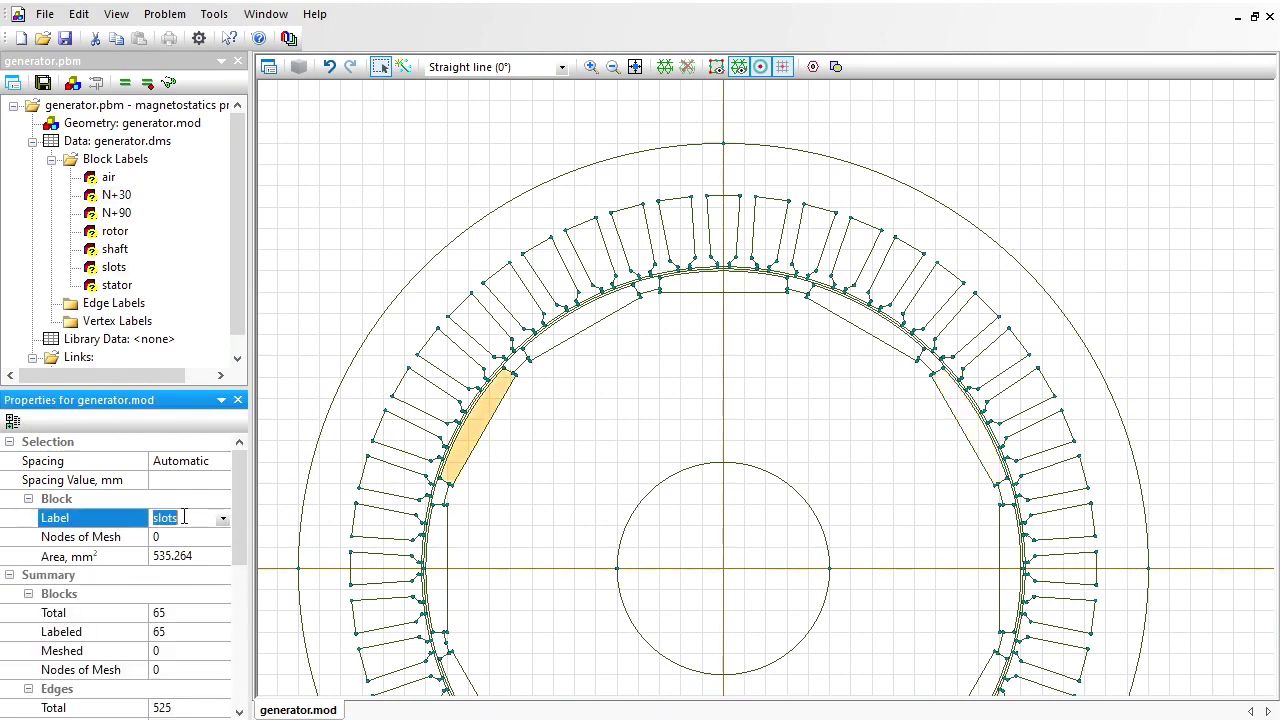
type("N+120")
key("Return")
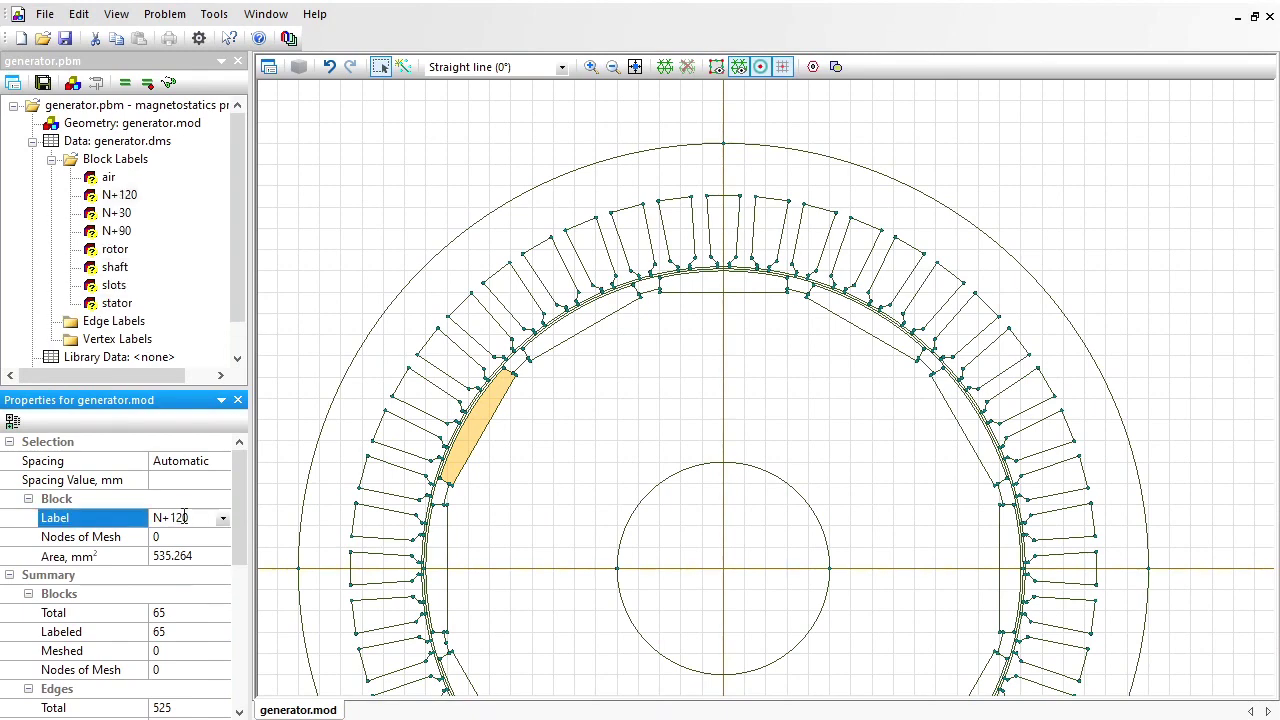
Label the lower-left and bottom blocks N-120 and N-90, and begin on the lower-right one
scroll(688, 358, "down", 2)
scroll(688, 358, "down", 2)
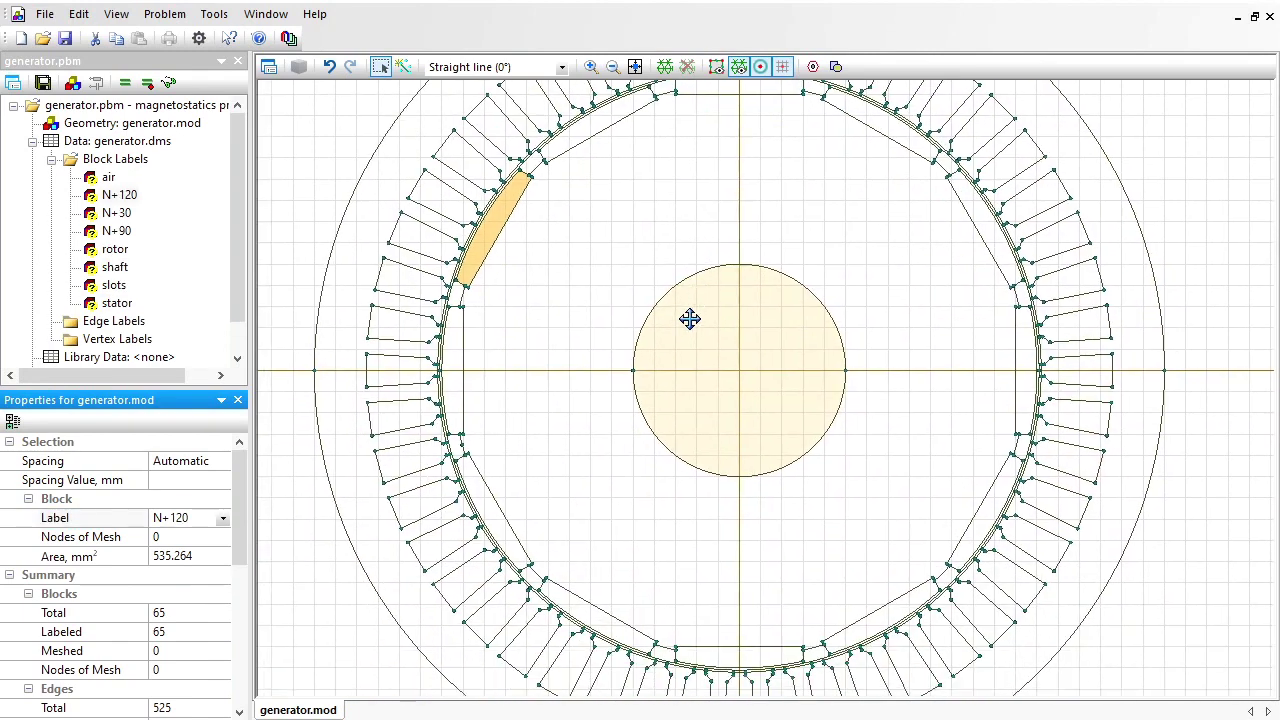
left_click(487, 518)
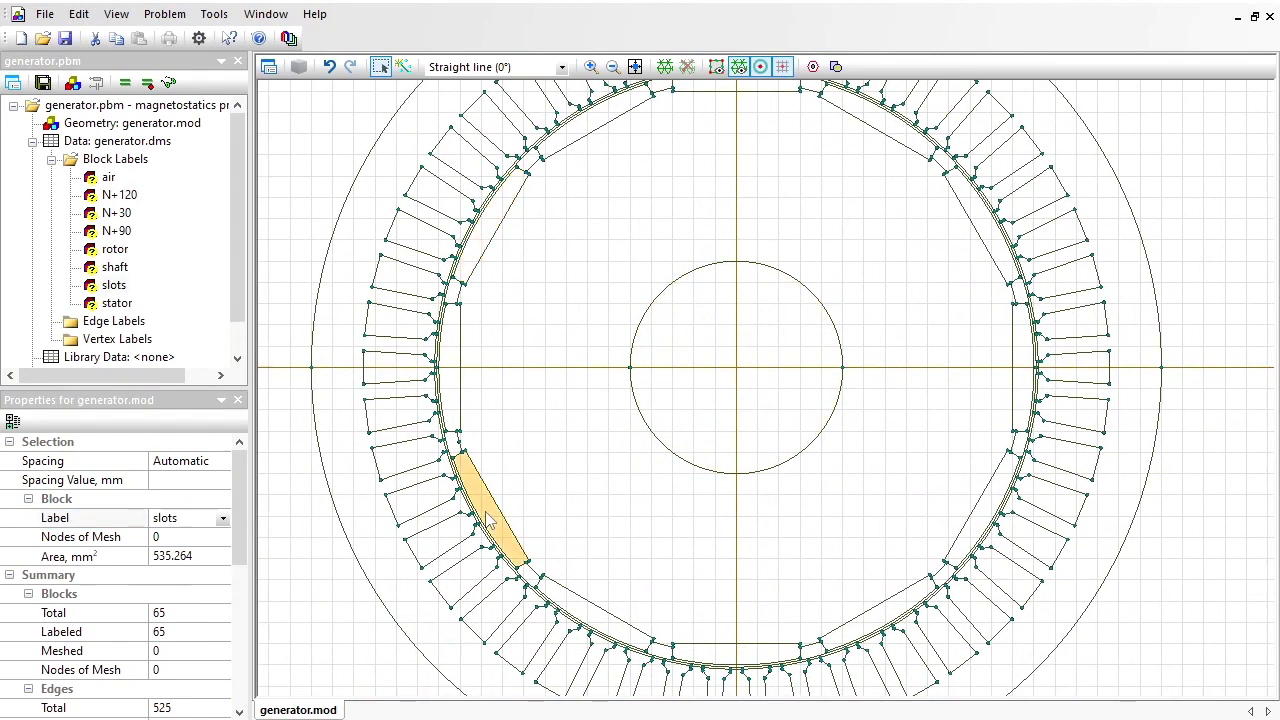
left_click(199, 517)
type("N-120")
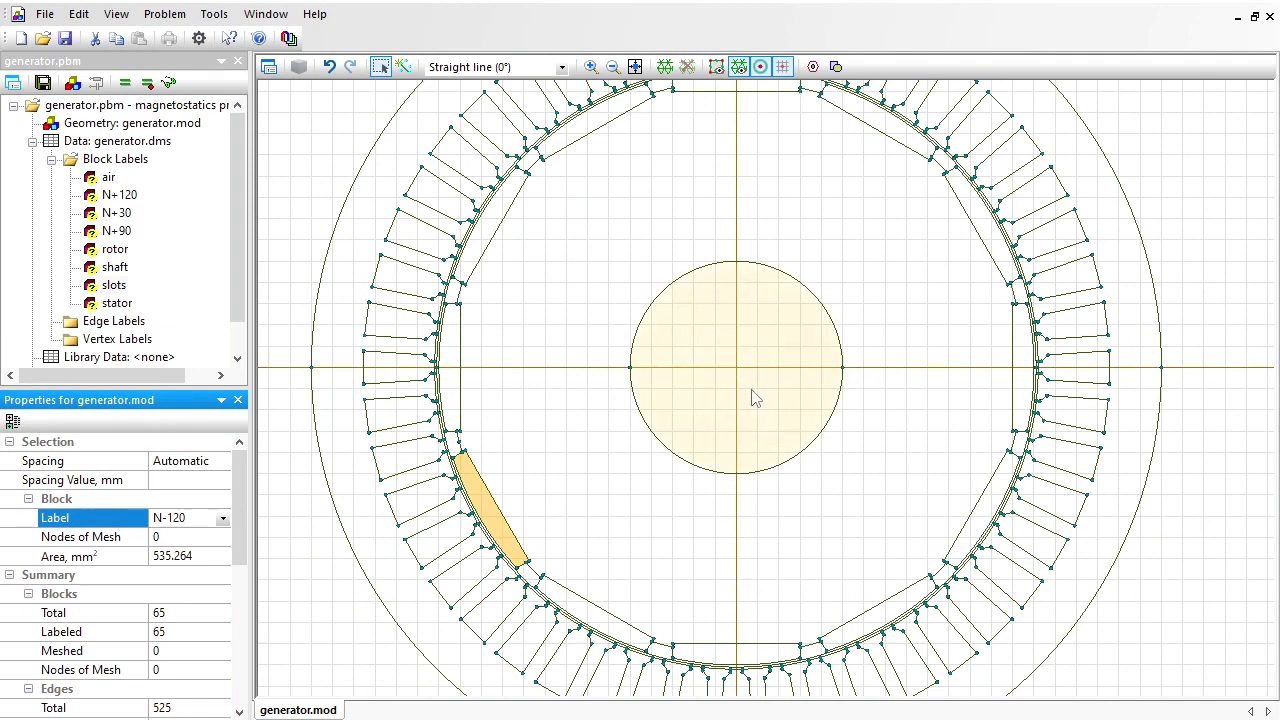
key("Return")
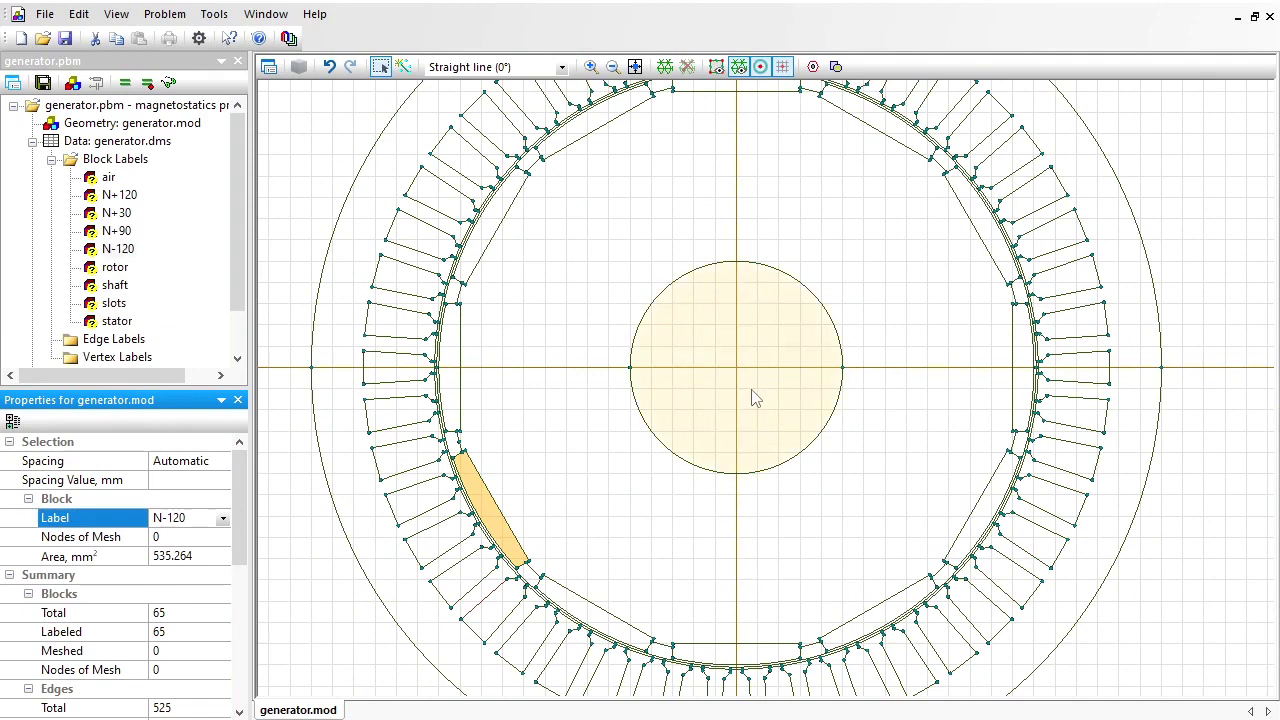
left_click(720, 655)
left_click(193, 517)
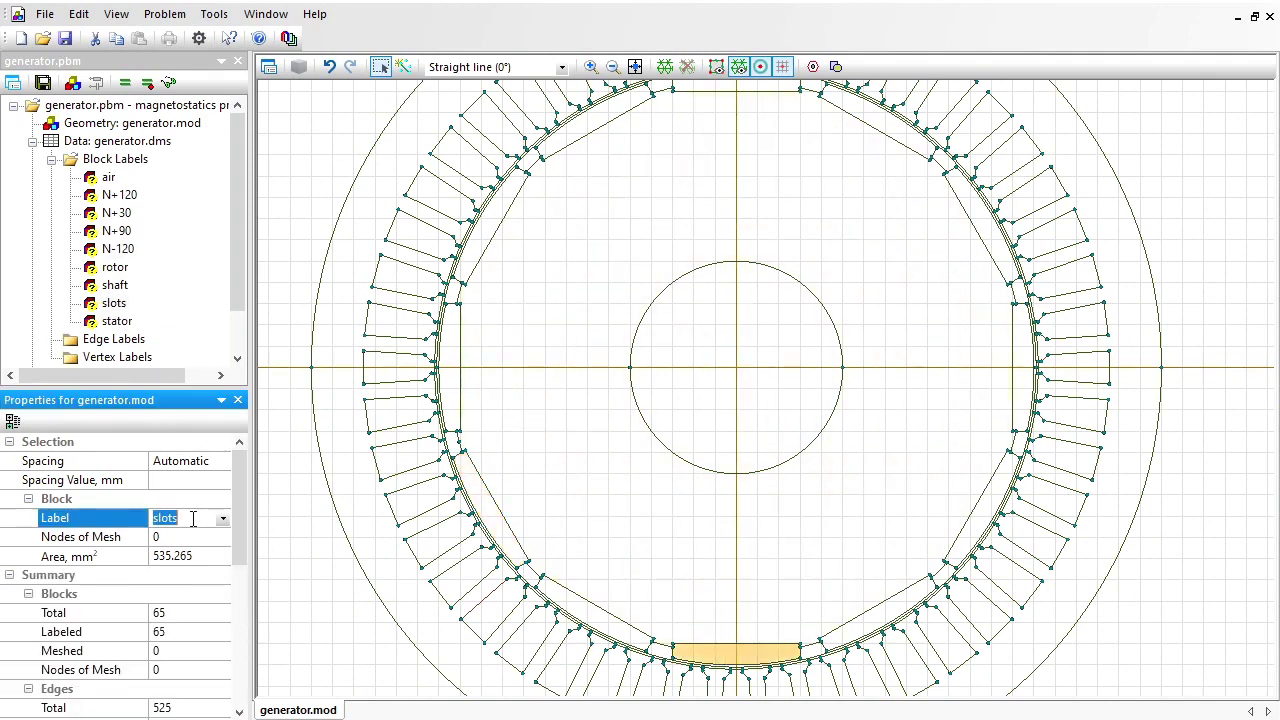
type("N-90")
key("Return")
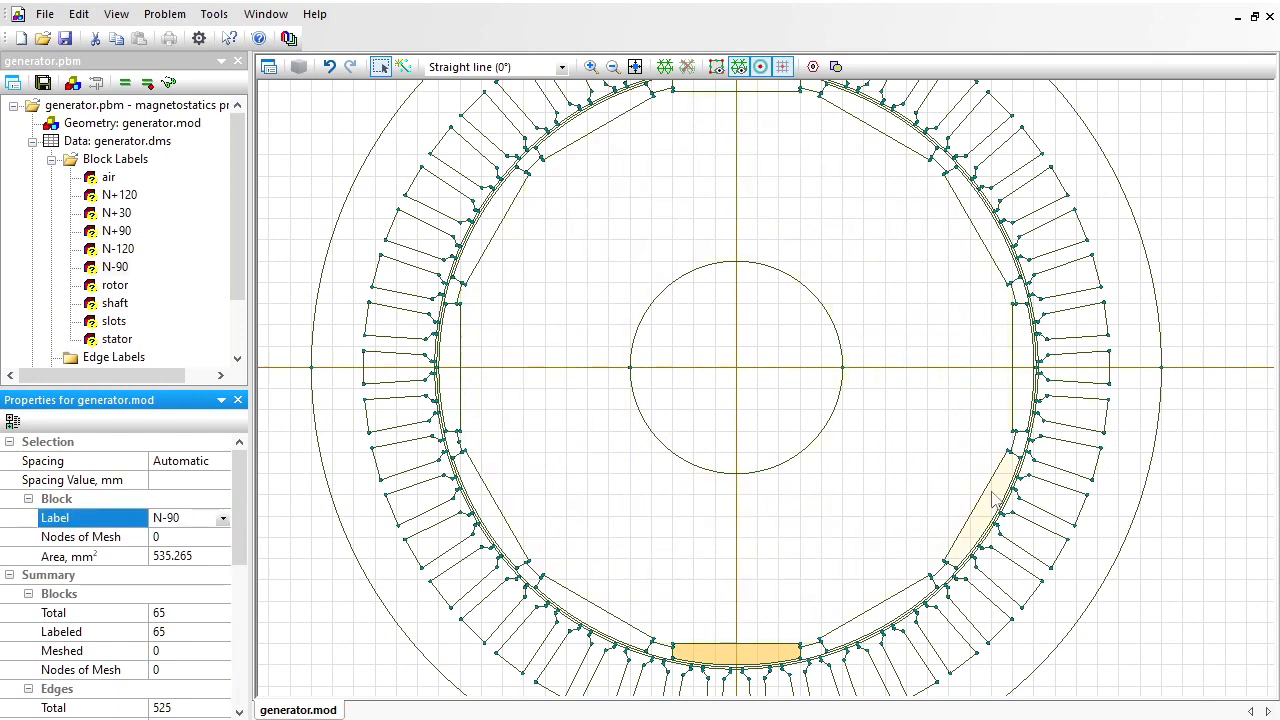
left_click(995, 500)
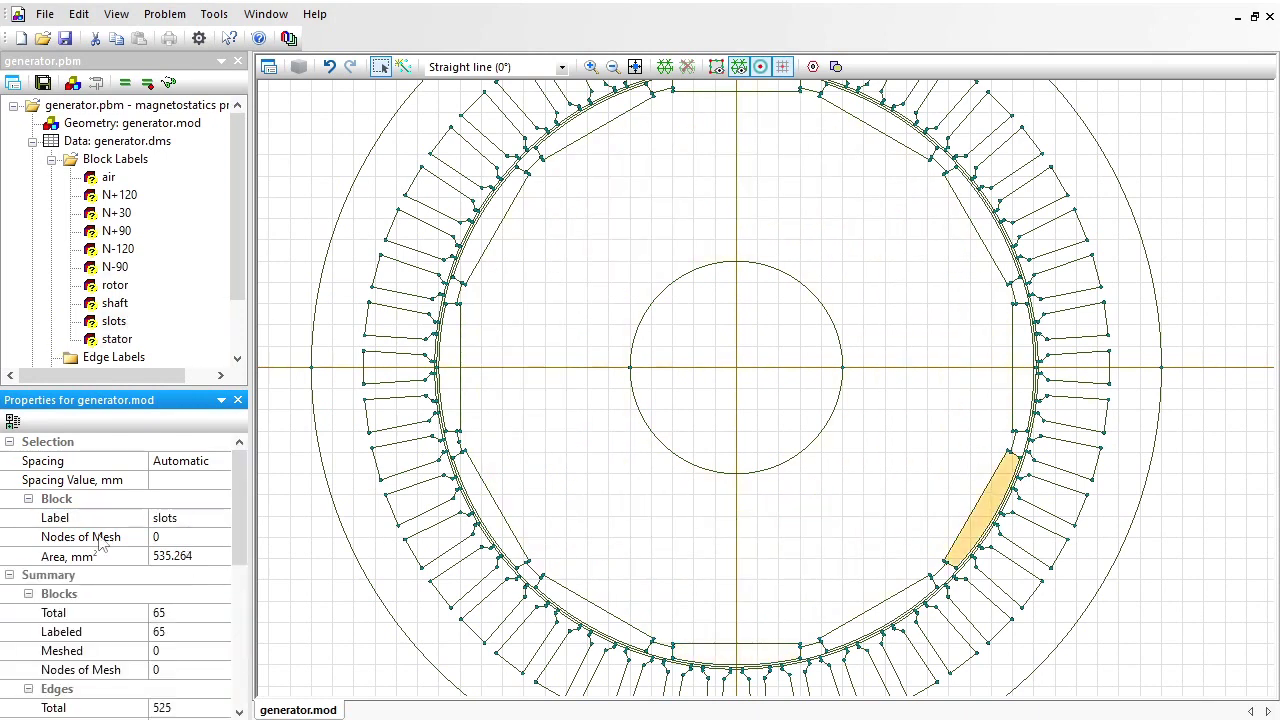
left_click(188, 516)
Finish the lower-right block as N-30, then label the right and top-right slots S+0 and S+60
type("N-30")
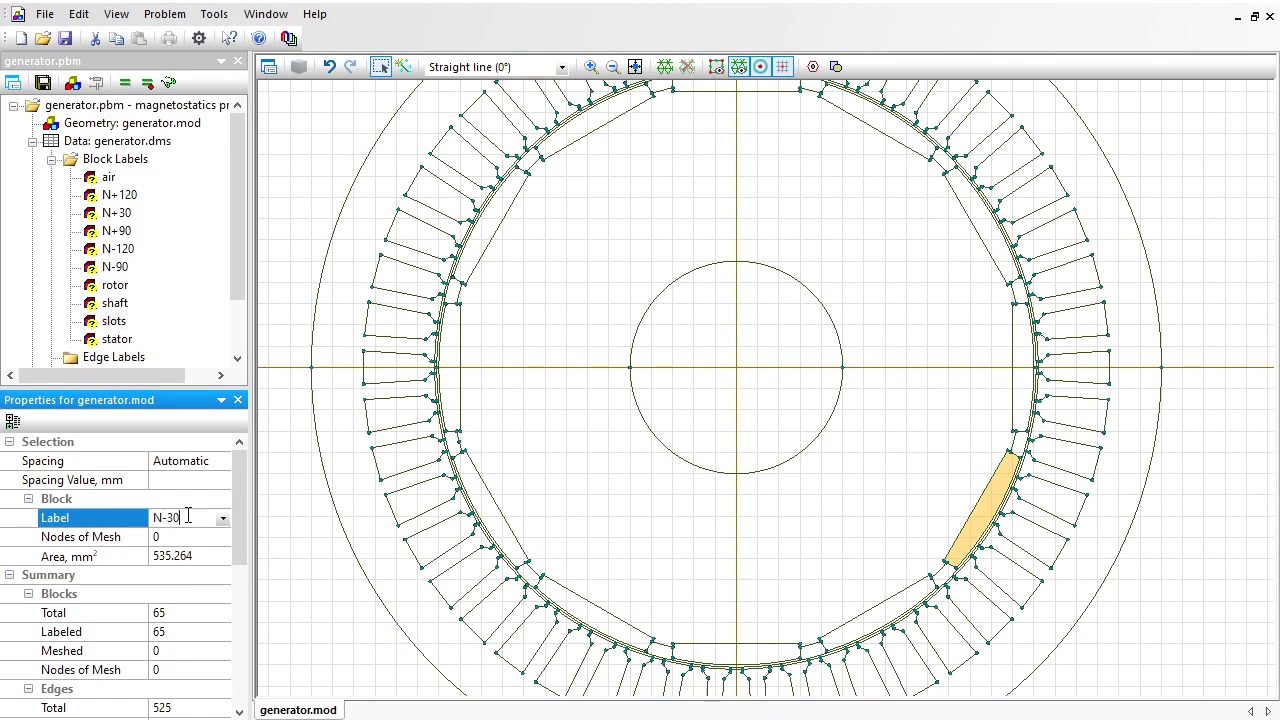
left_click(995, 505)
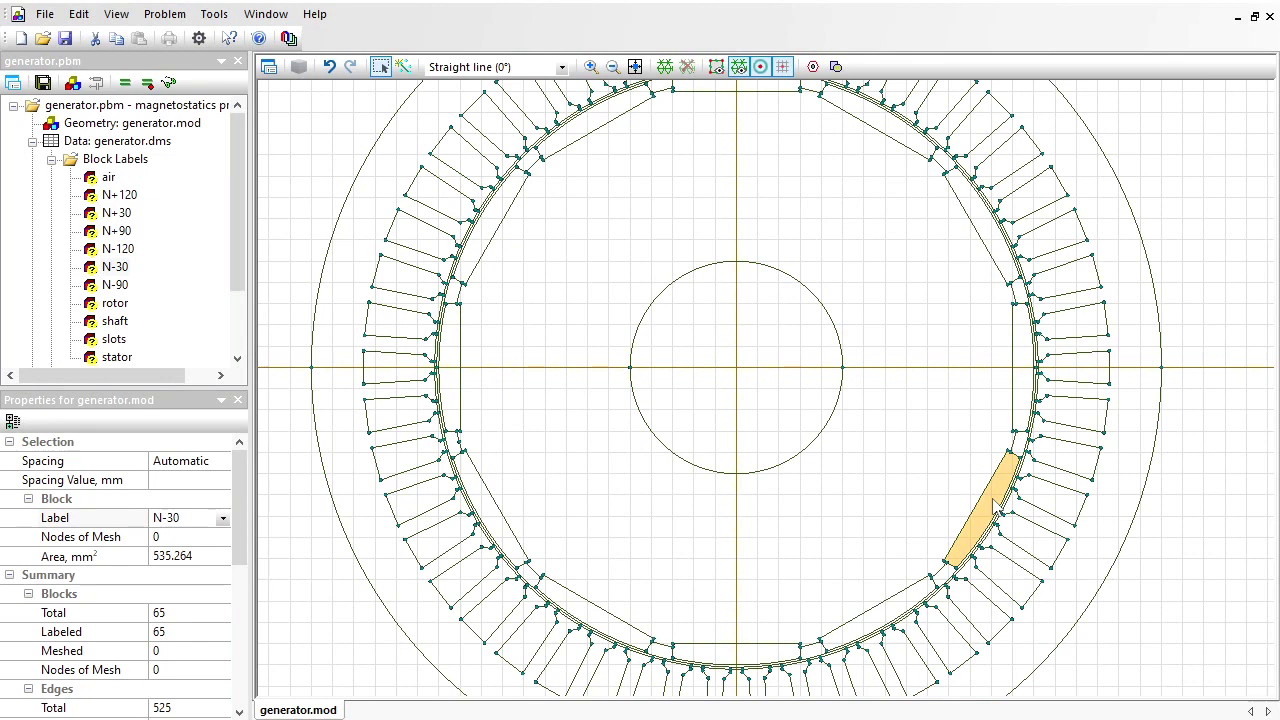
left_click(1026, 362)
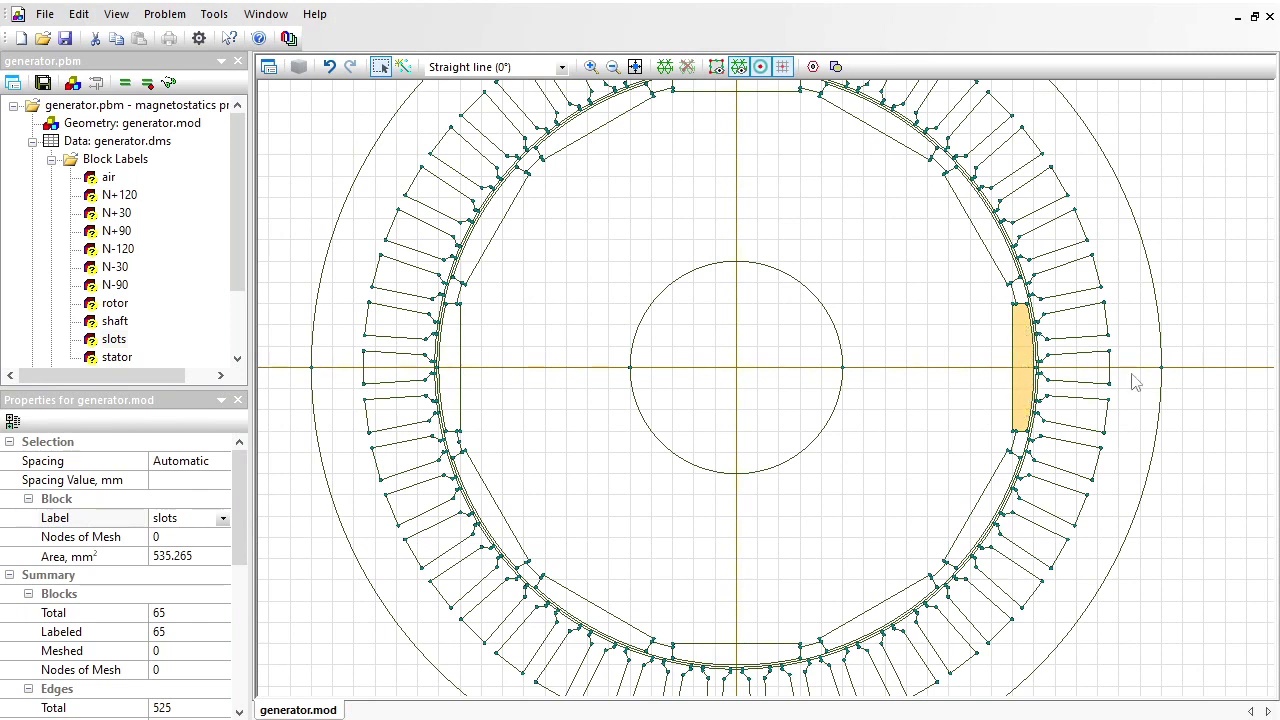
left_click(199, 520)
left_click(199, 520)
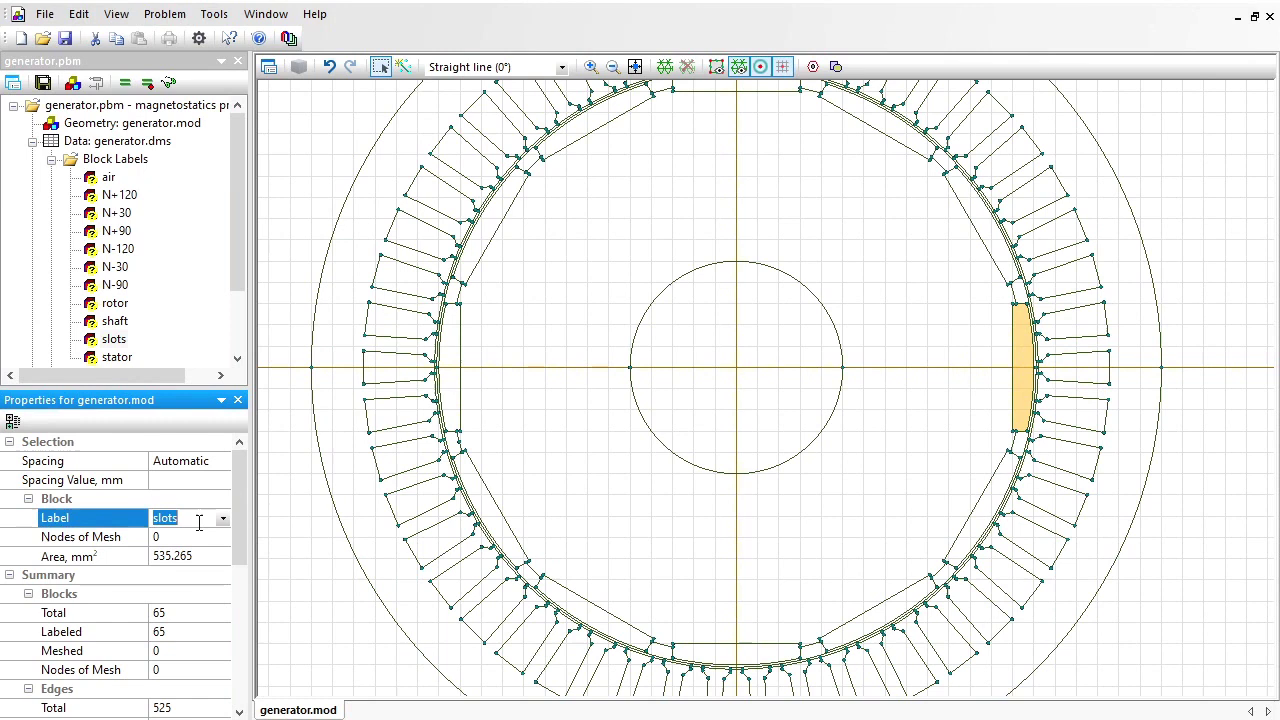
type("S+0")
key("Return")
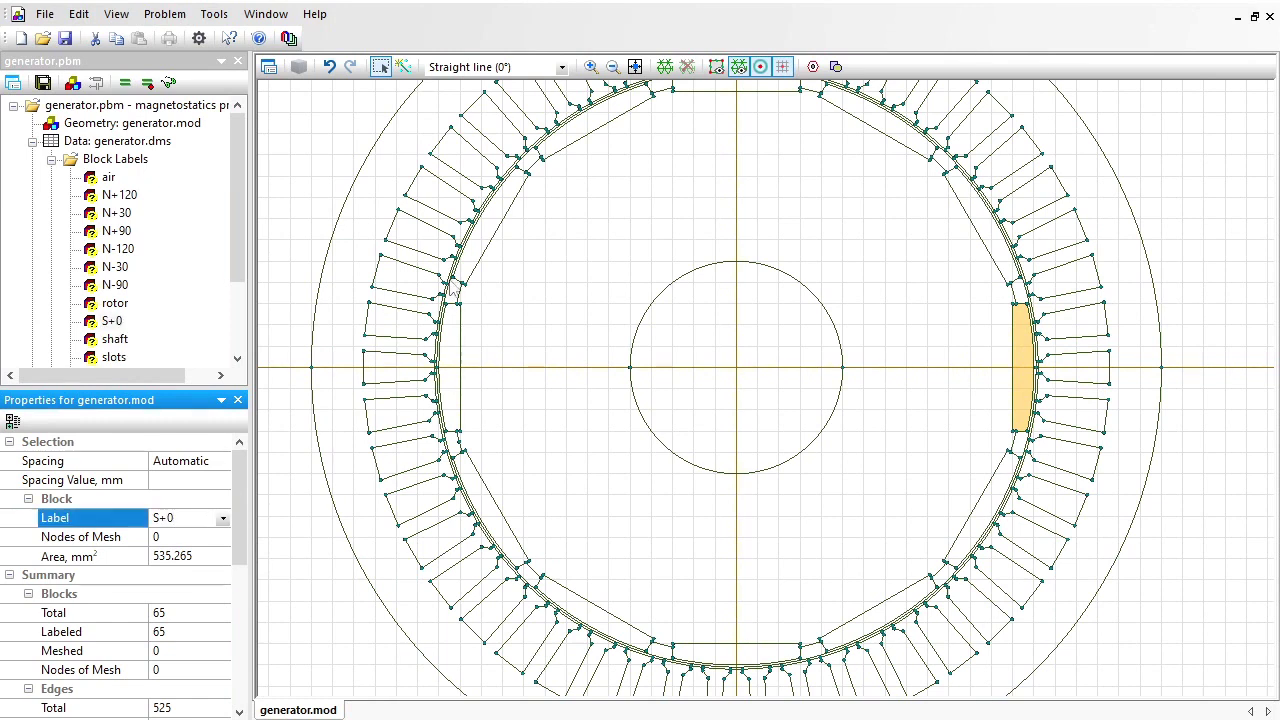
left_click(880, 123)
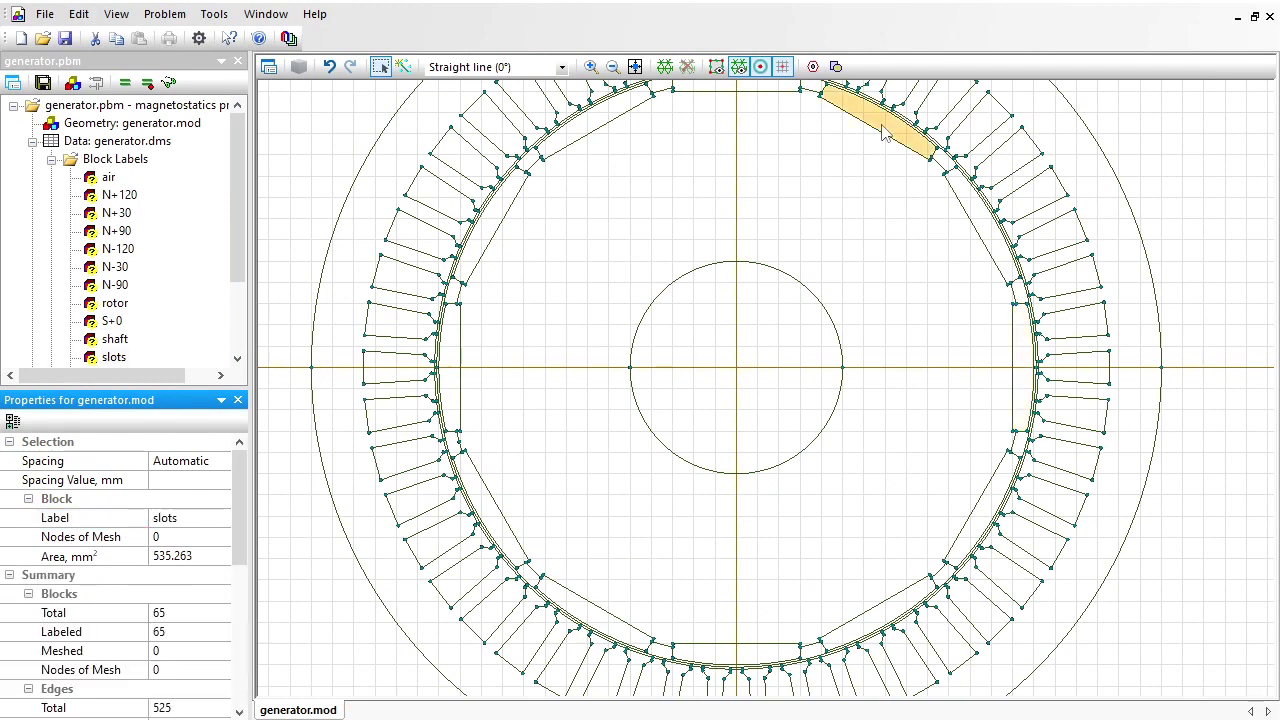
left_click(199, 520)
type("S")
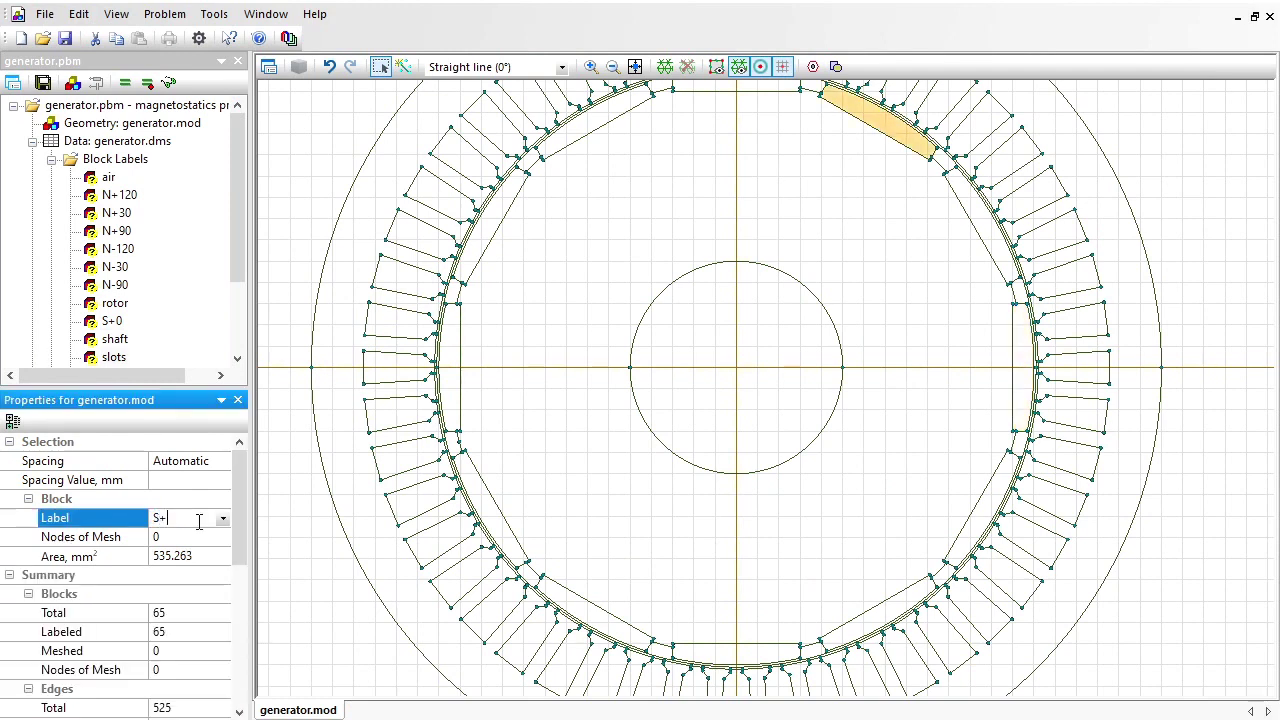
type("+60")
key("Return")
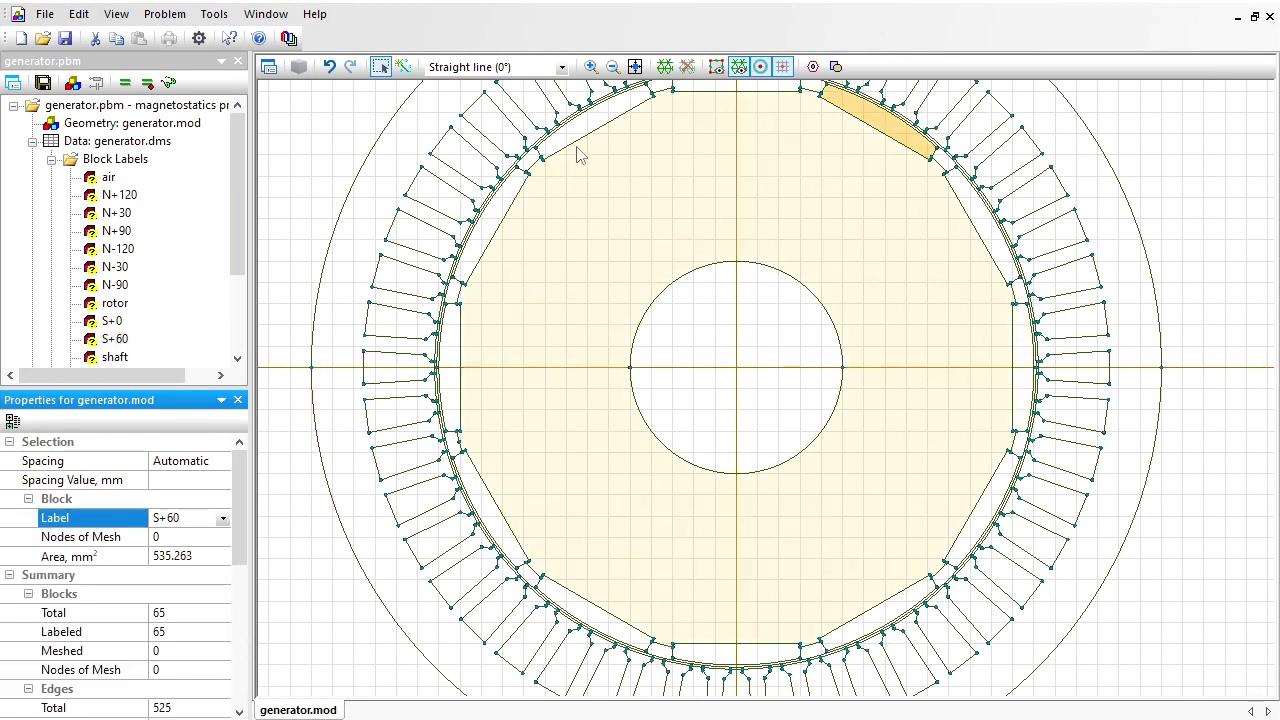
Label the top-left and left slot blocks S+120 and S+180
left_click(590, 137)
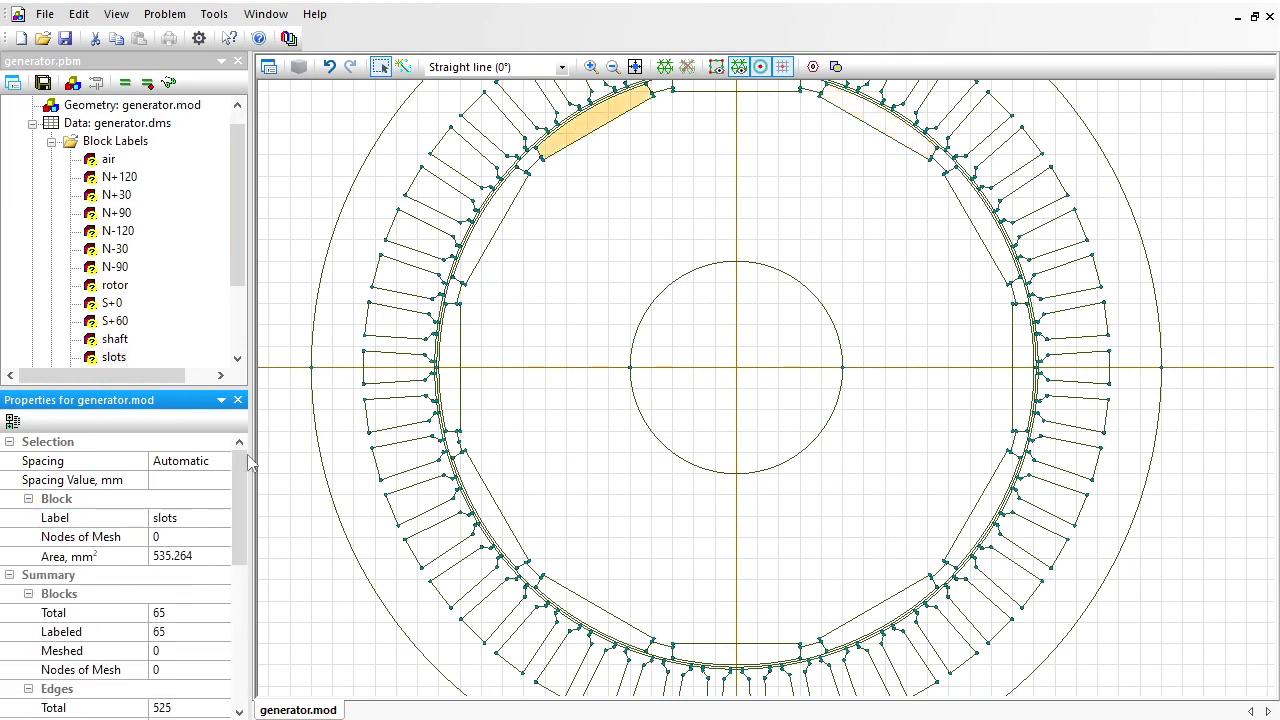
left_click(189, 518)
type("S")
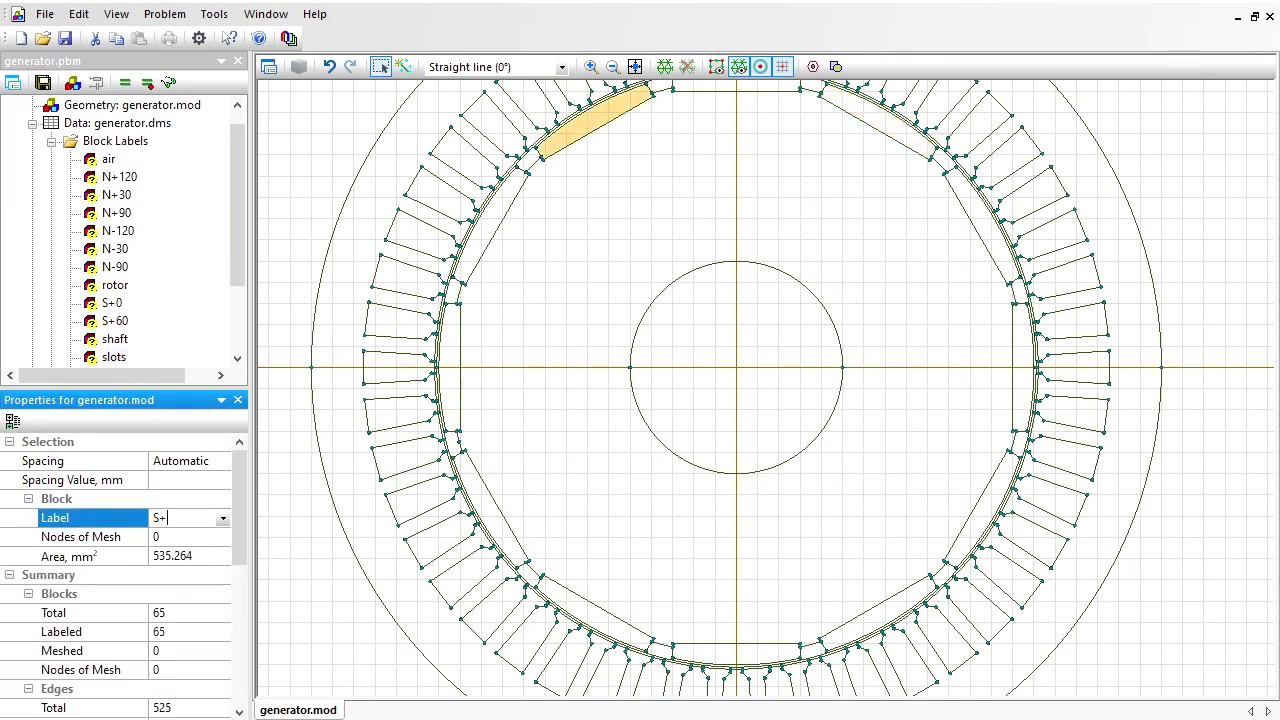
type("+120")
key("Return")
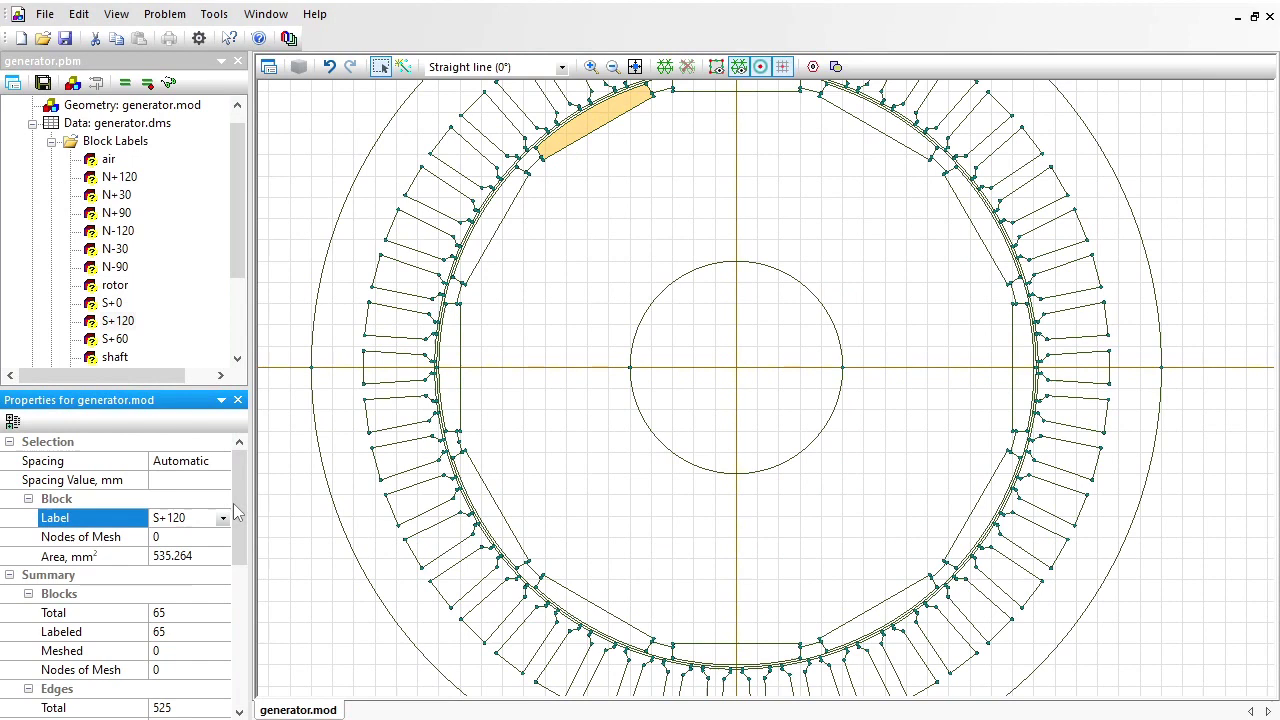
left_click(457, 379)
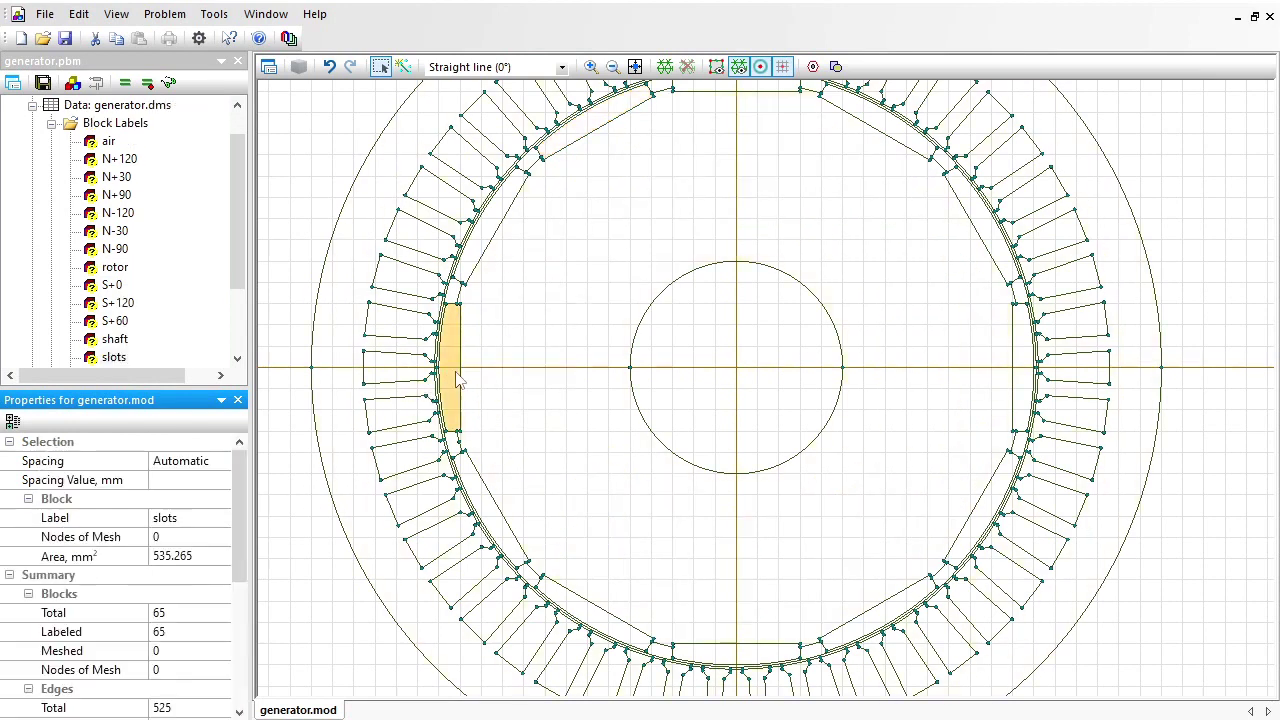
left_click(206, 522)
type("S")
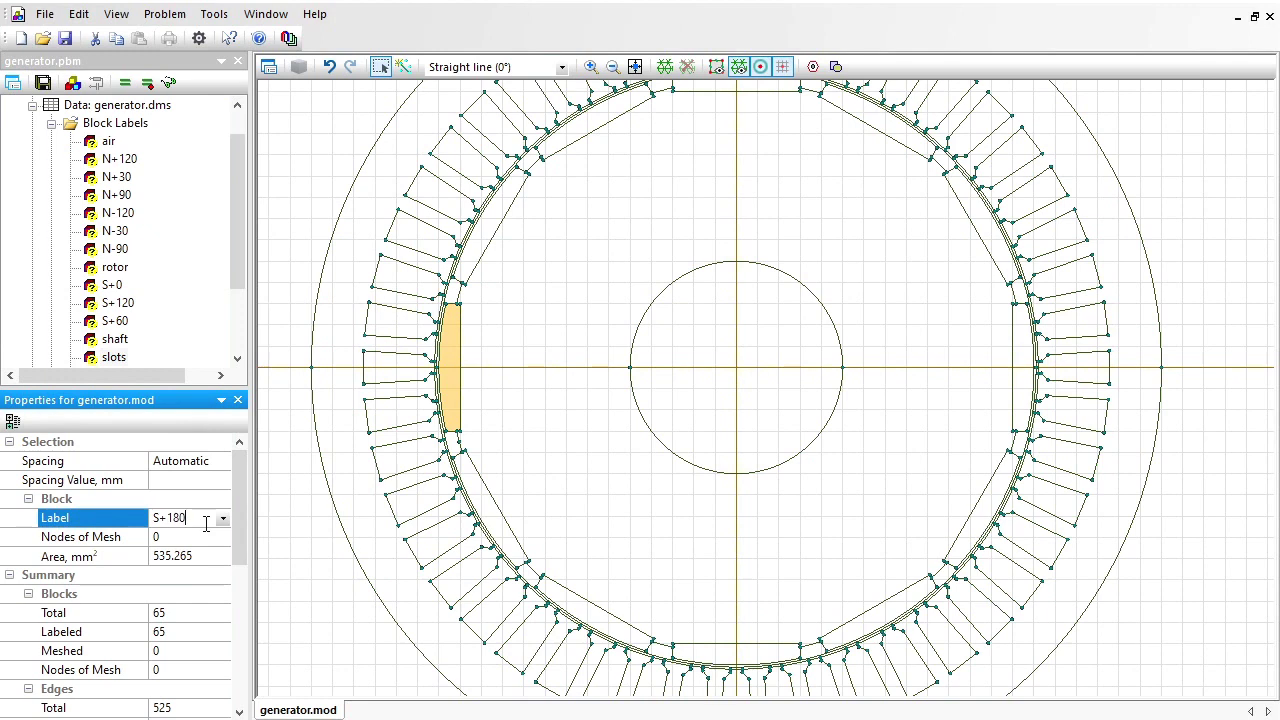
type("+180")
key("Return")
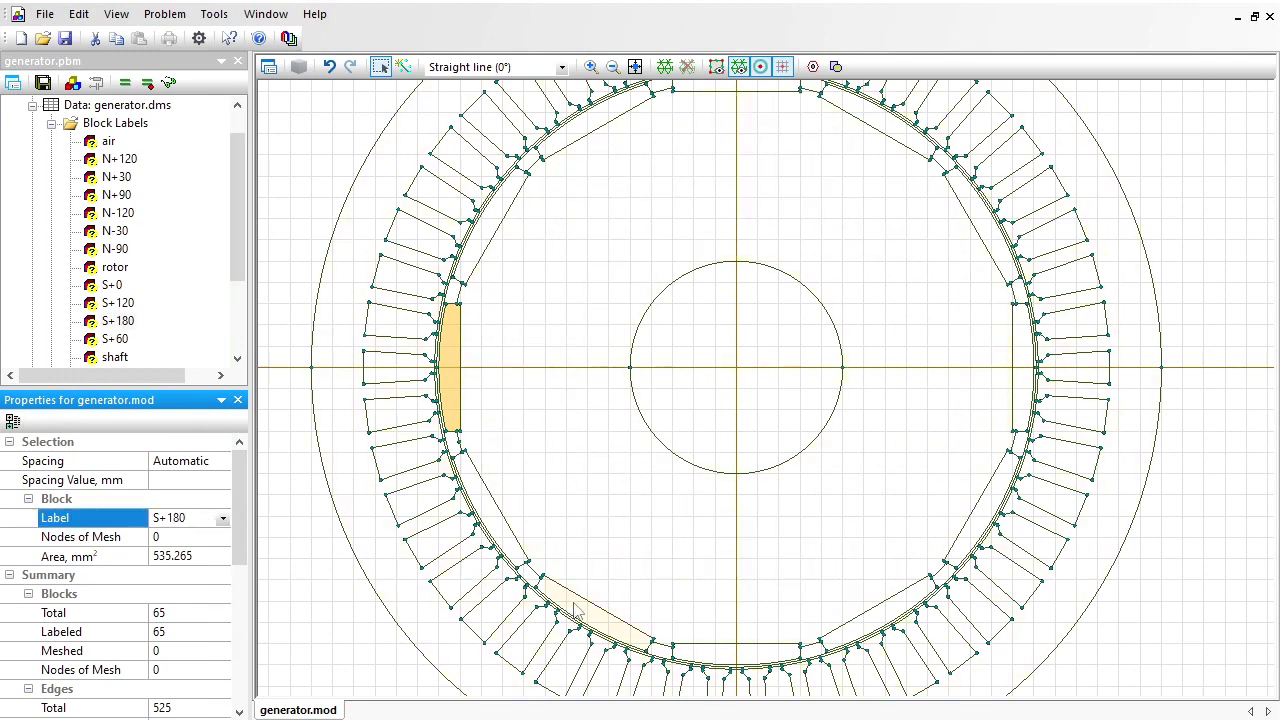
Label the lower-left and lower-right slot blocks S-120 and S-60
left_click(577, 610)
left_click(181, 517)
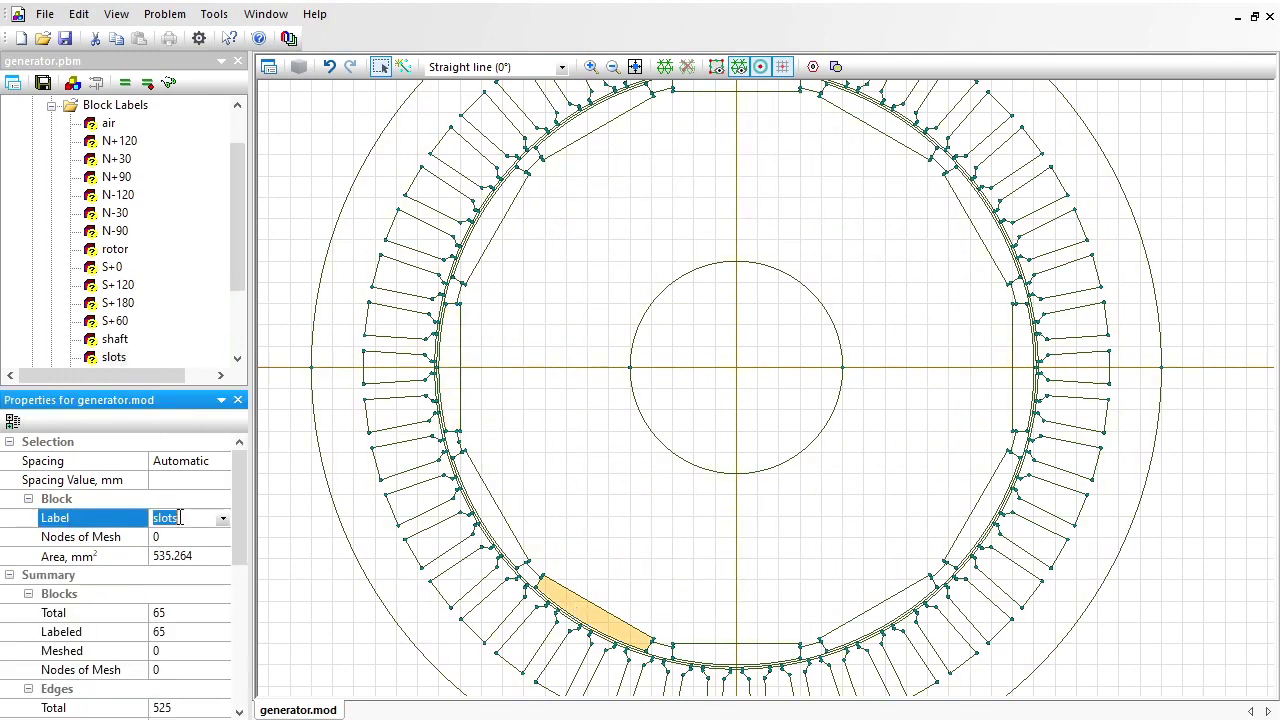
type("S-120")
key("Return")
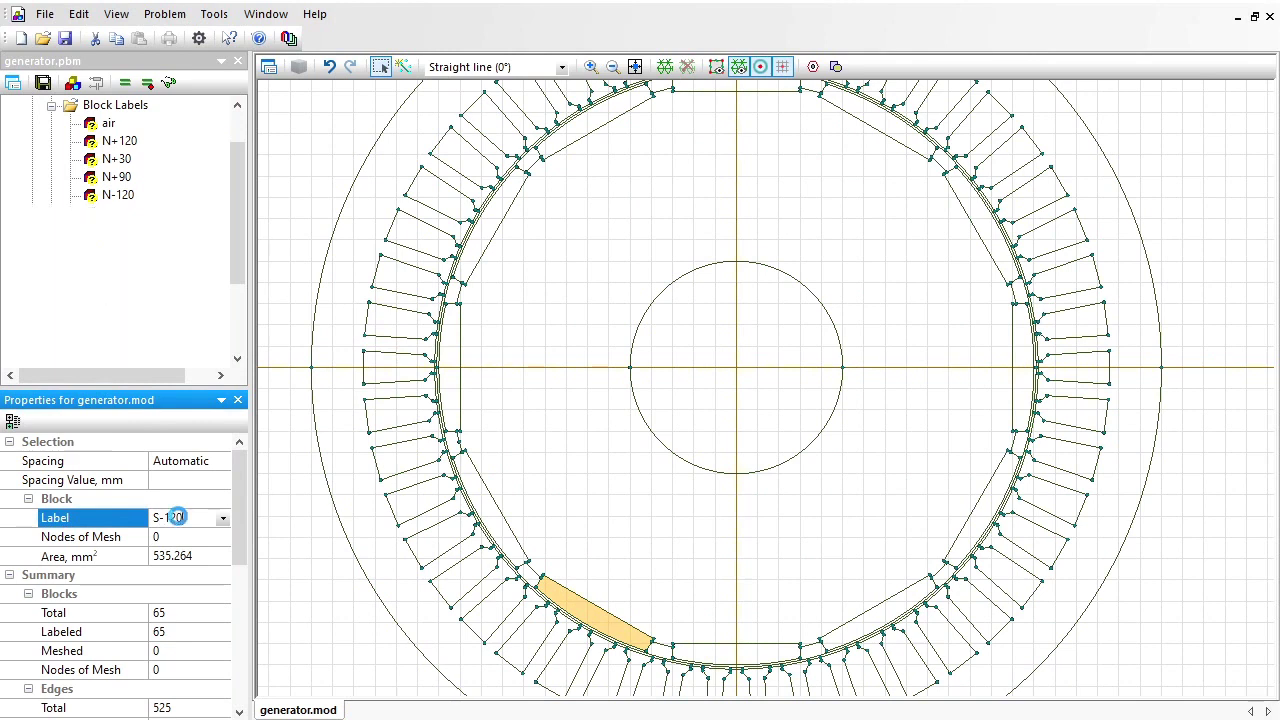
left_click(885, 608)
left_click(198, 524)
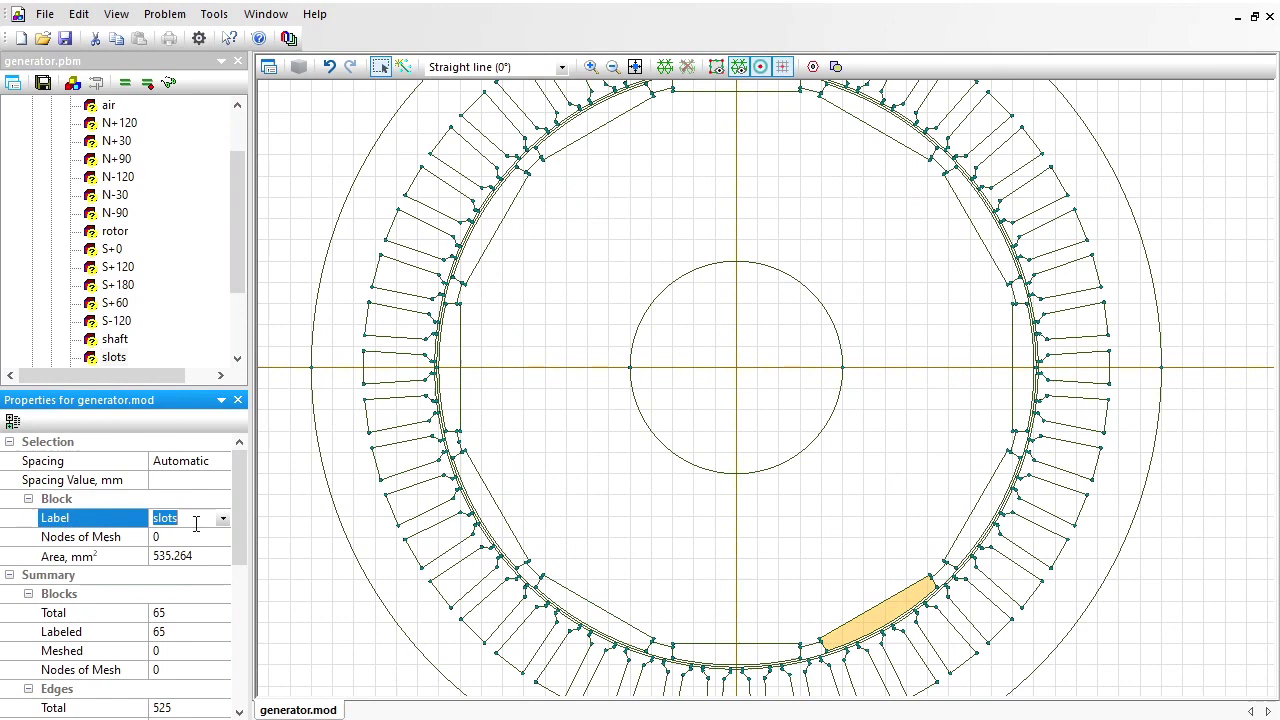
type("S-60")
key("Return")
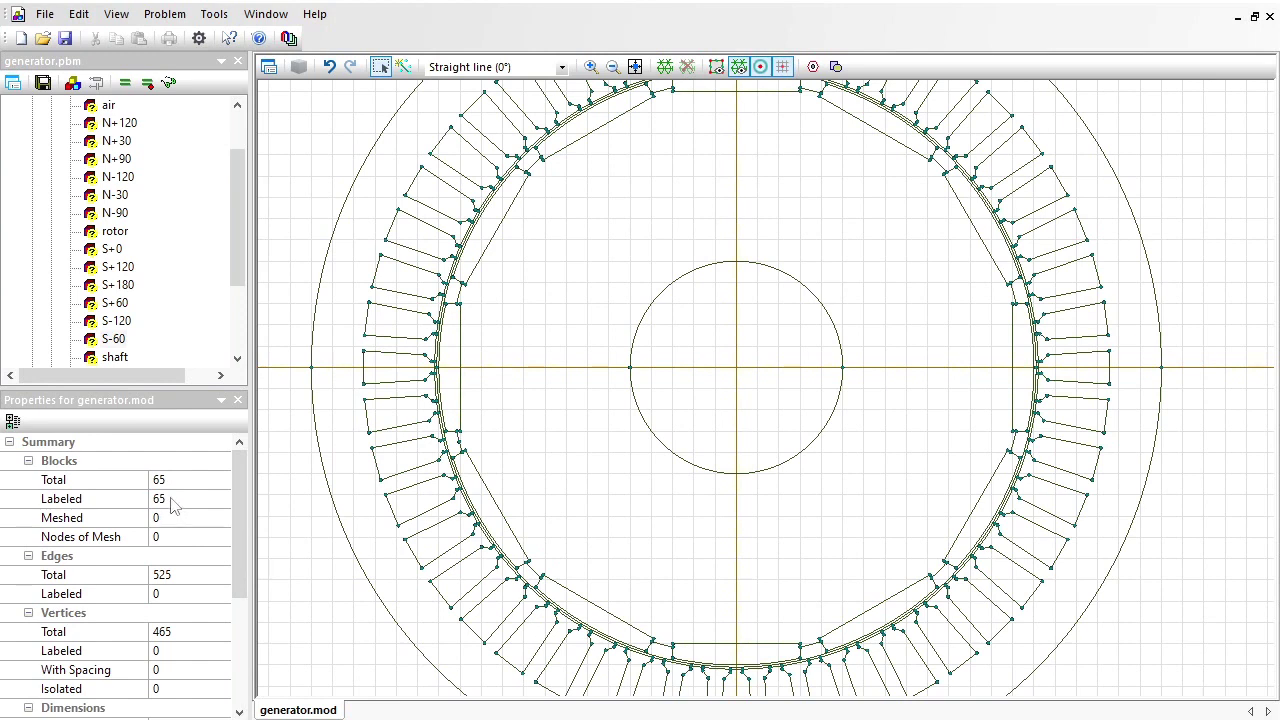
Give the two outer boundary arcs the edge label 'external'
left_click(336, 229)
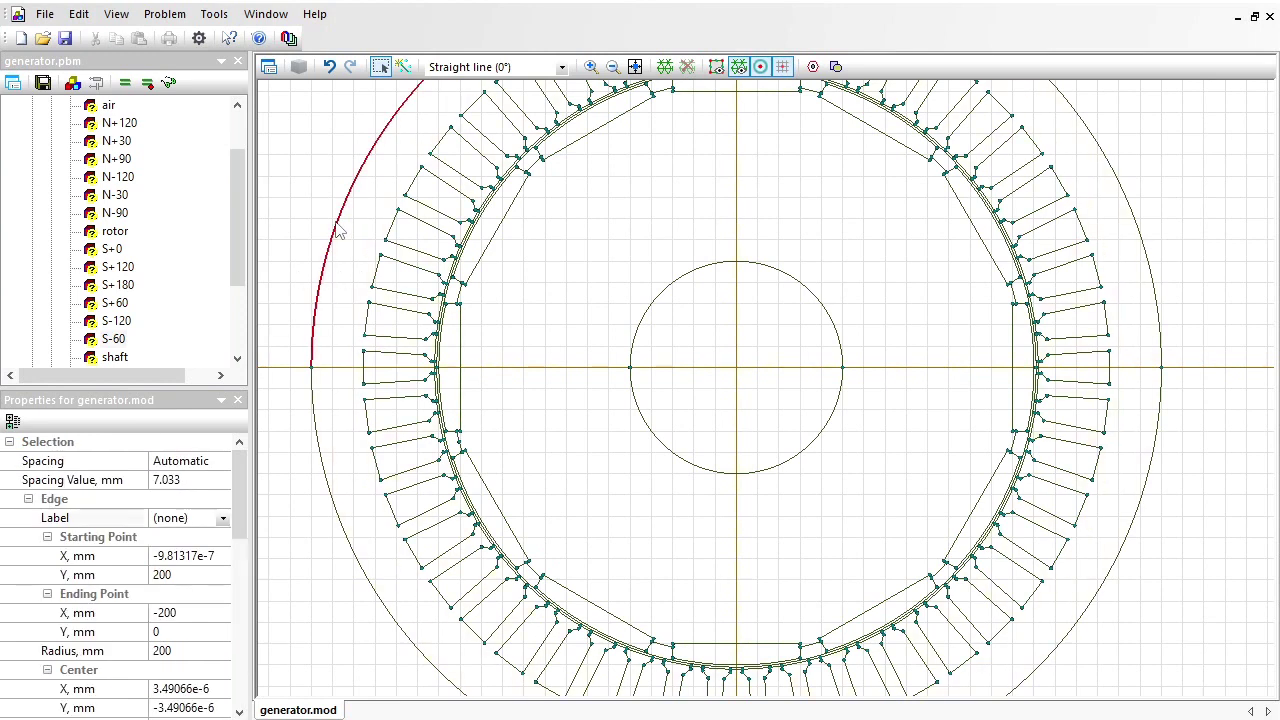
left_click(319, 433, "shift")
left_click(199, 517)
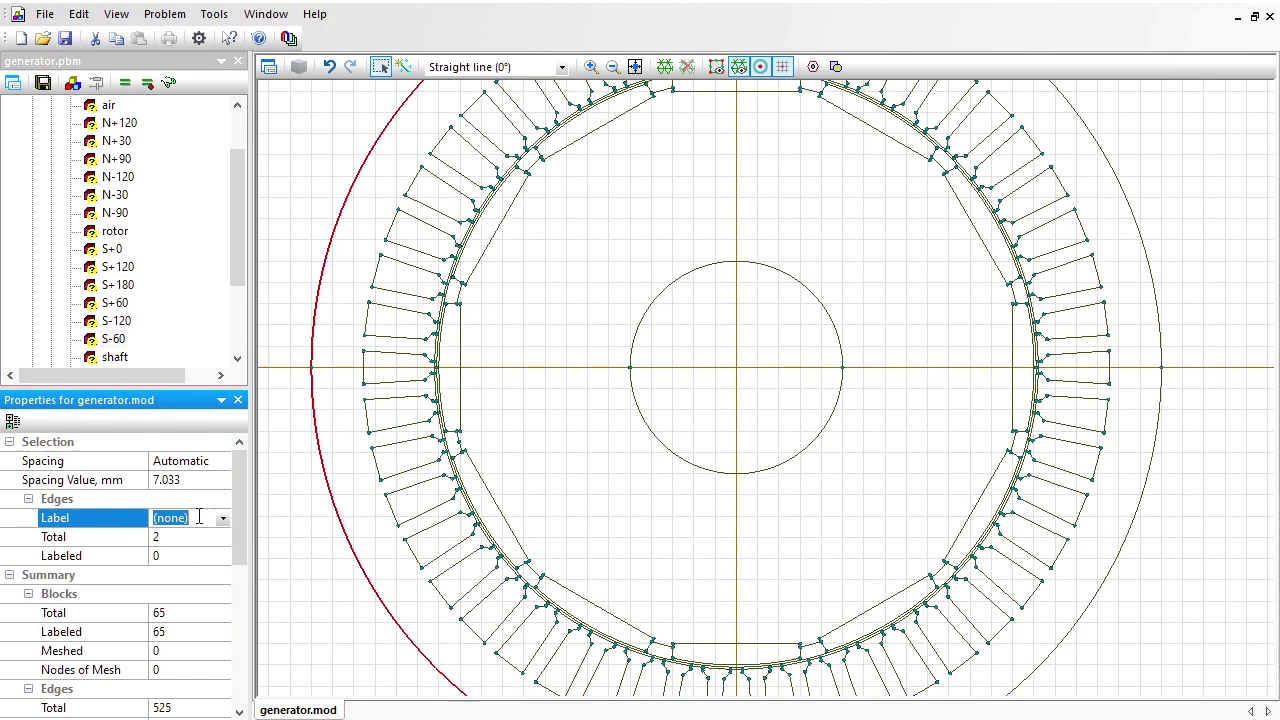
type("external")
key("Return")
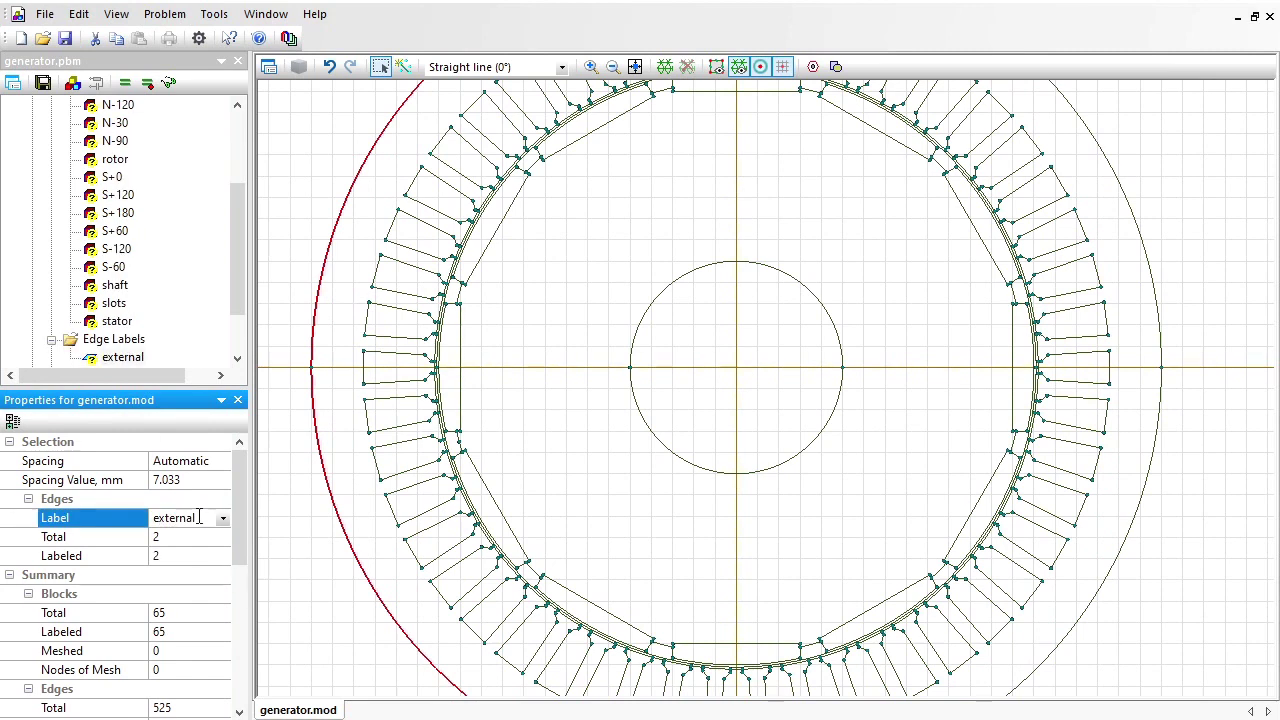
Label the two arcs of the 282 mm air-gap circle 'air gap' and fit the model in view
left_click(591, 66)
left_click_drag(1007, 319, 1080, 430)
left_click(380, 66)
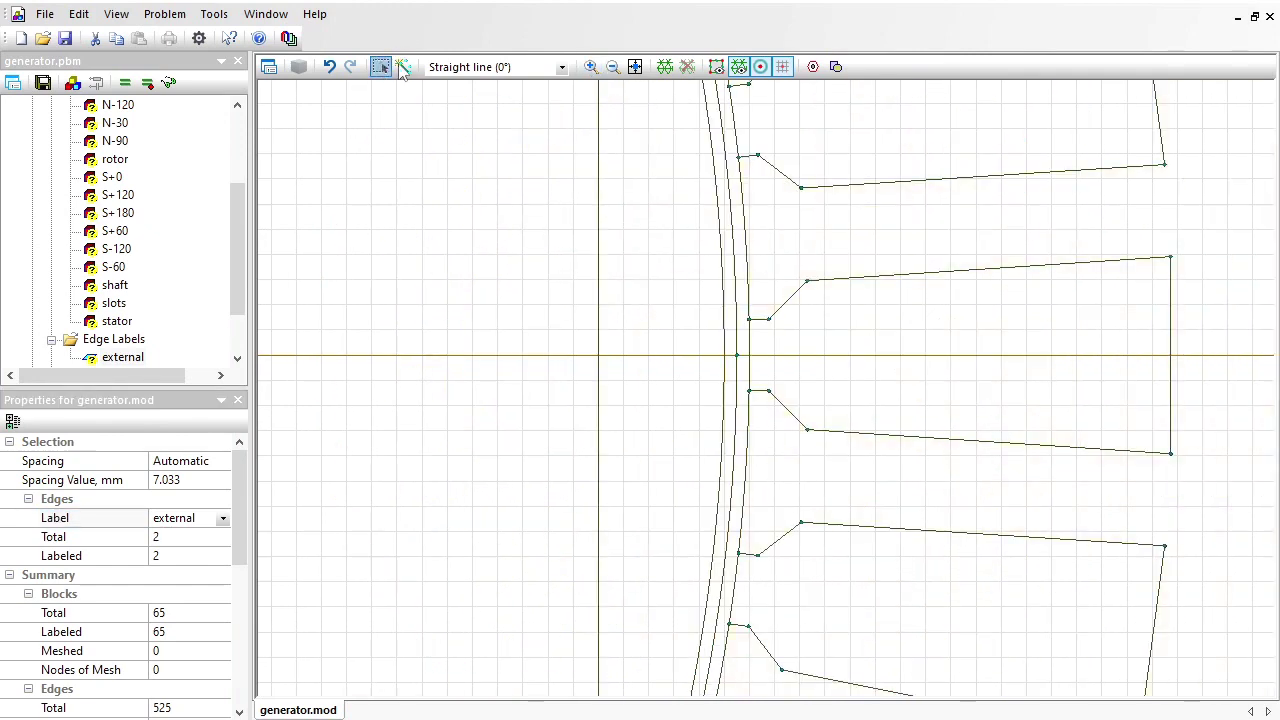
left_click(735, 298)
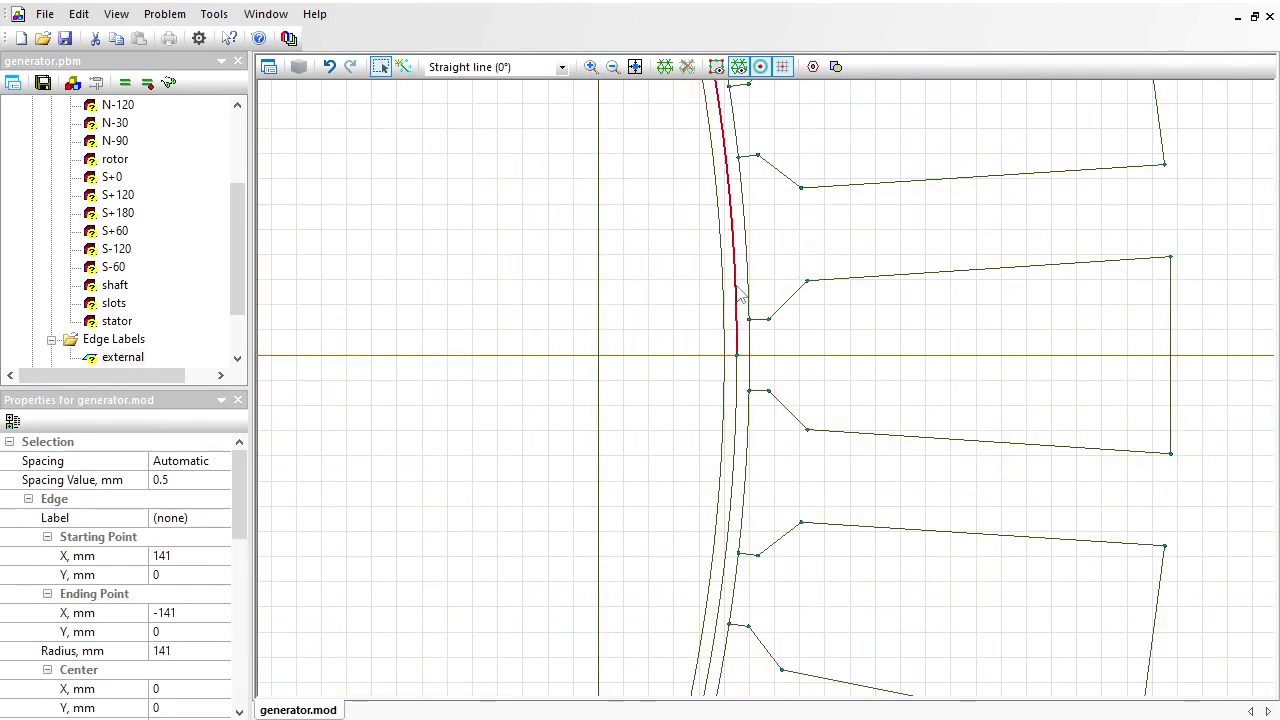
left_click(740, 389, "ctrl")
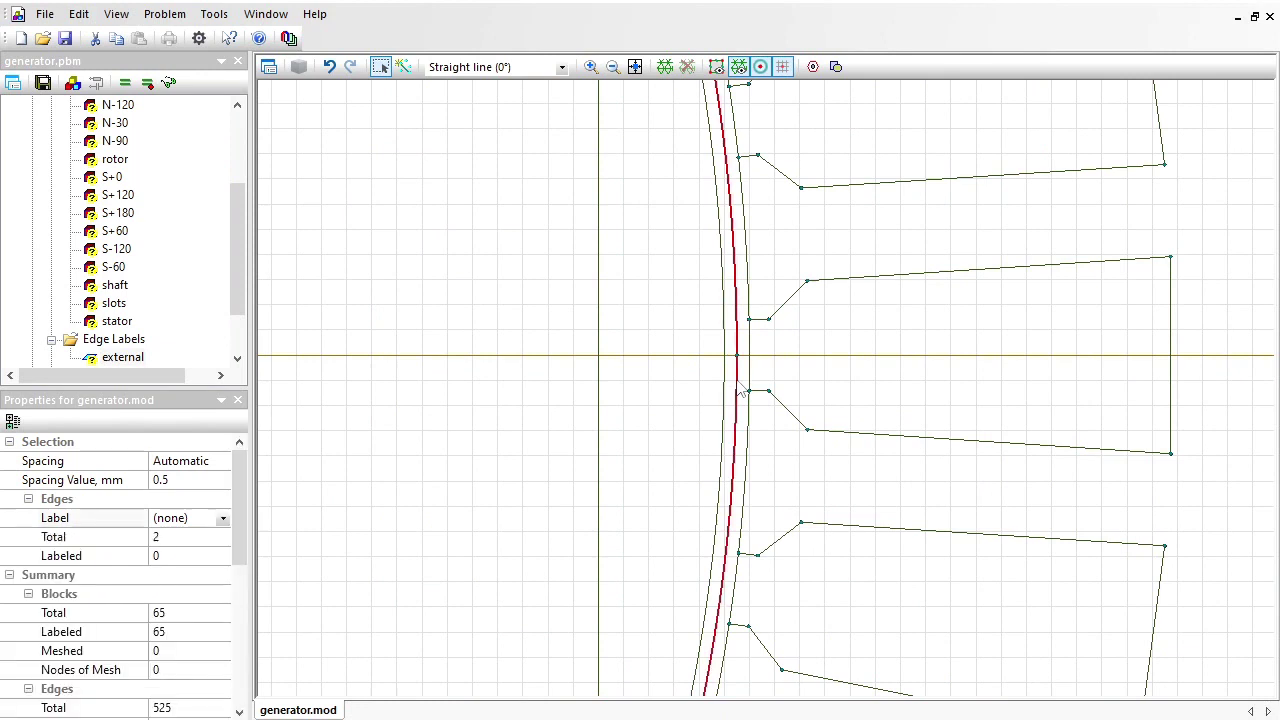
left_click(202, 518)
type("a")
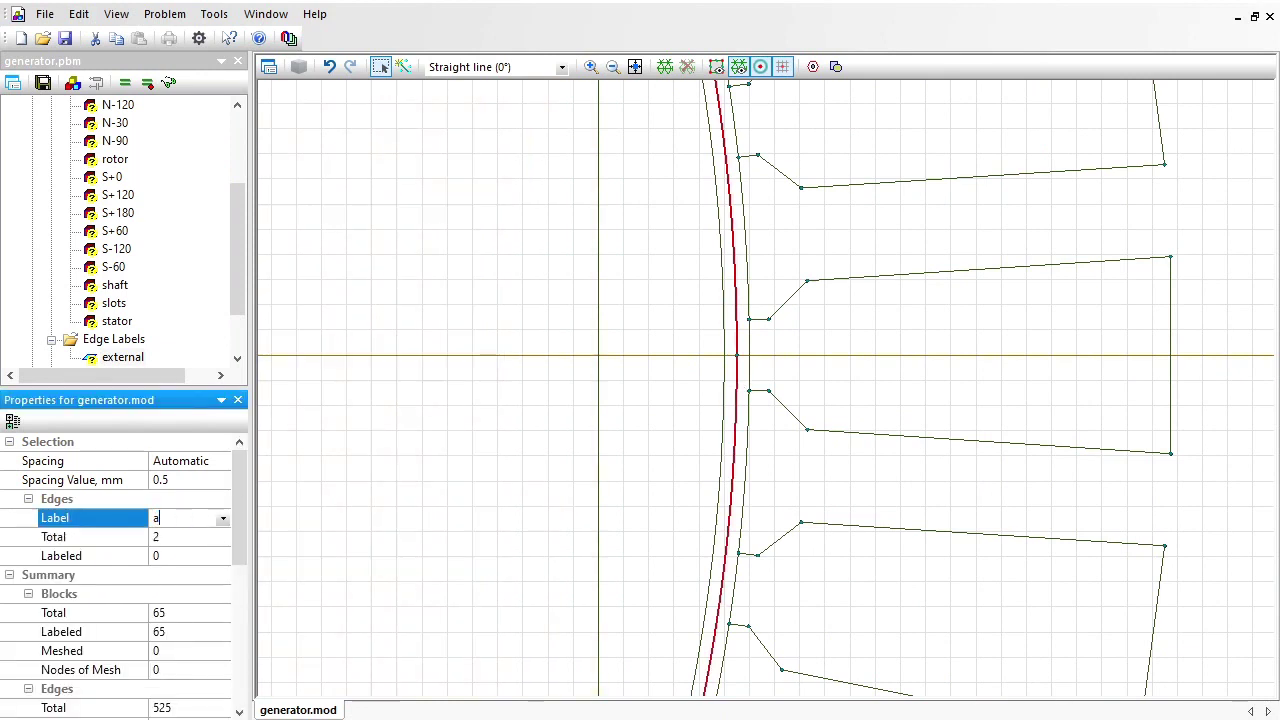
type("ir gap")
key("Return")
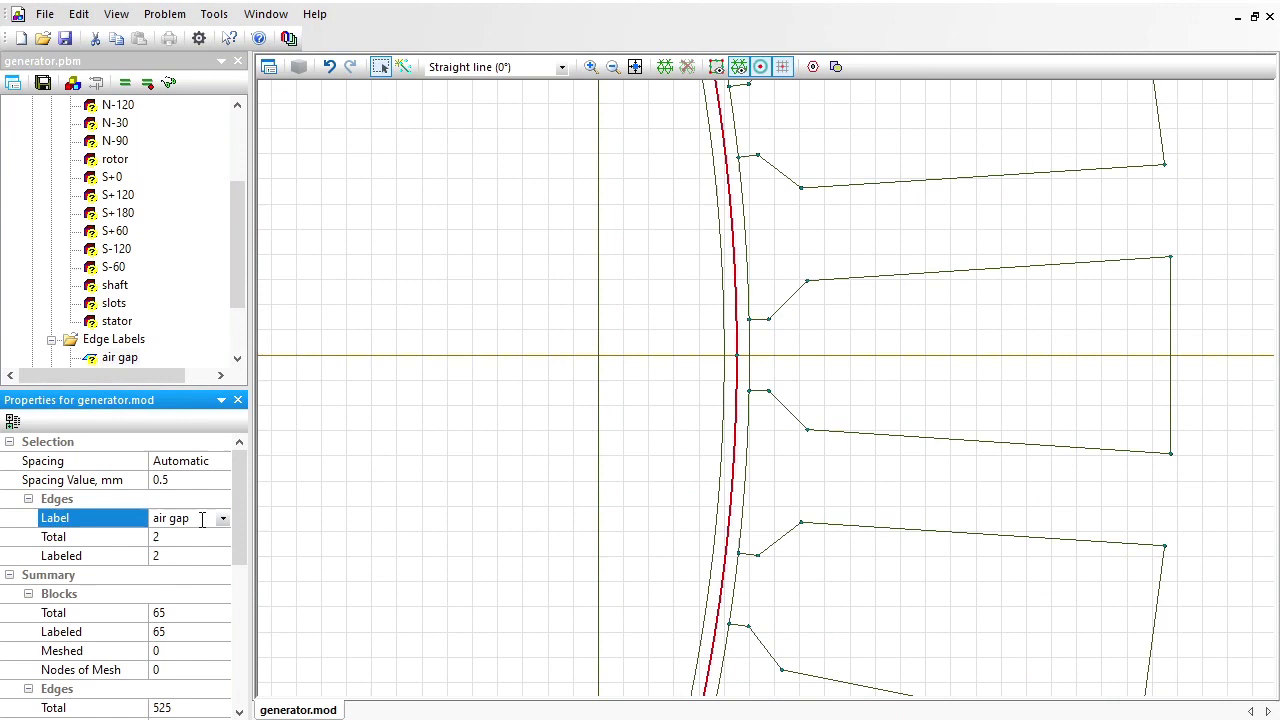
left_click(635, 67)
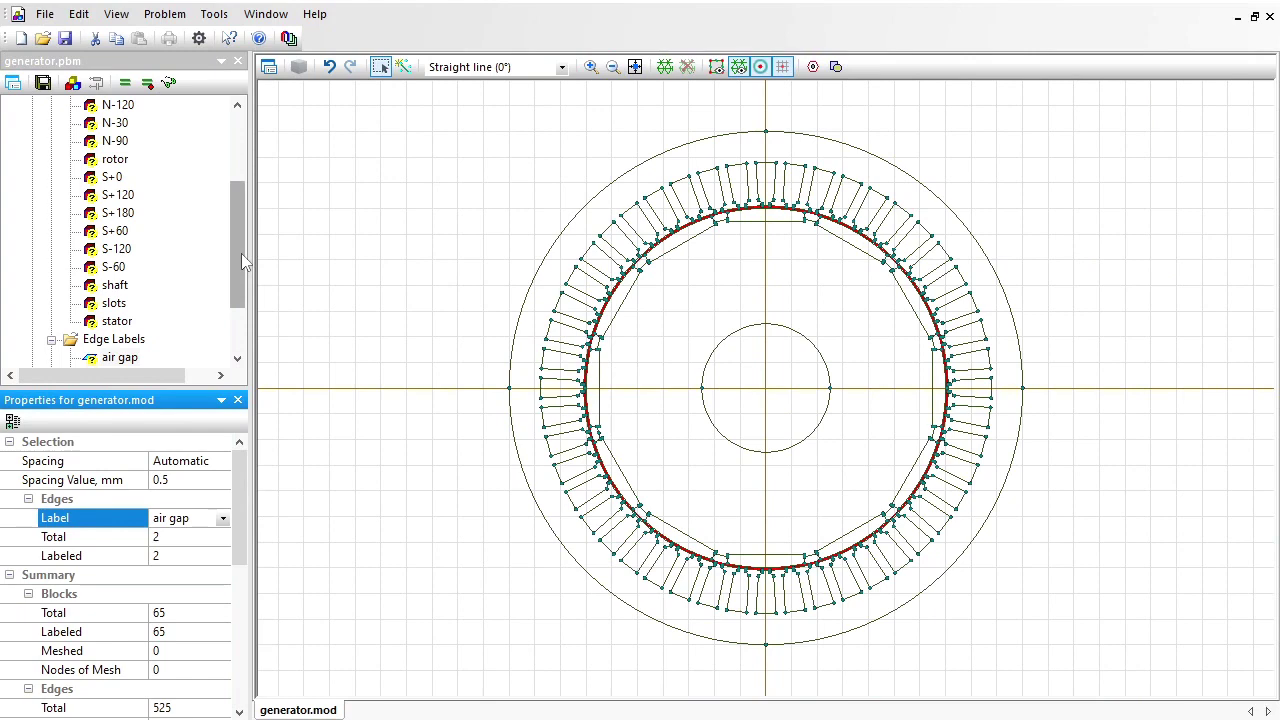
Set the air block label's relative permeability to 1
scroll(241, 253, "up", 5)
left_click(106, 178)
double_click(107, 178)
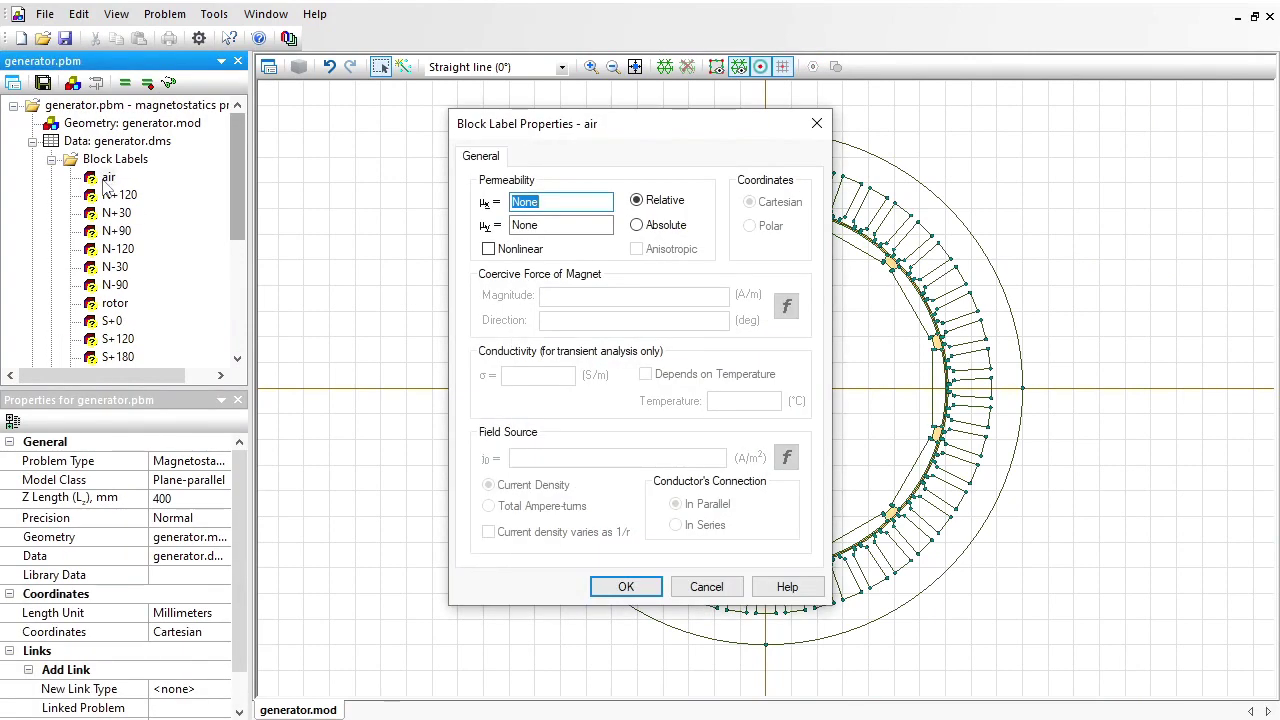
type("1")
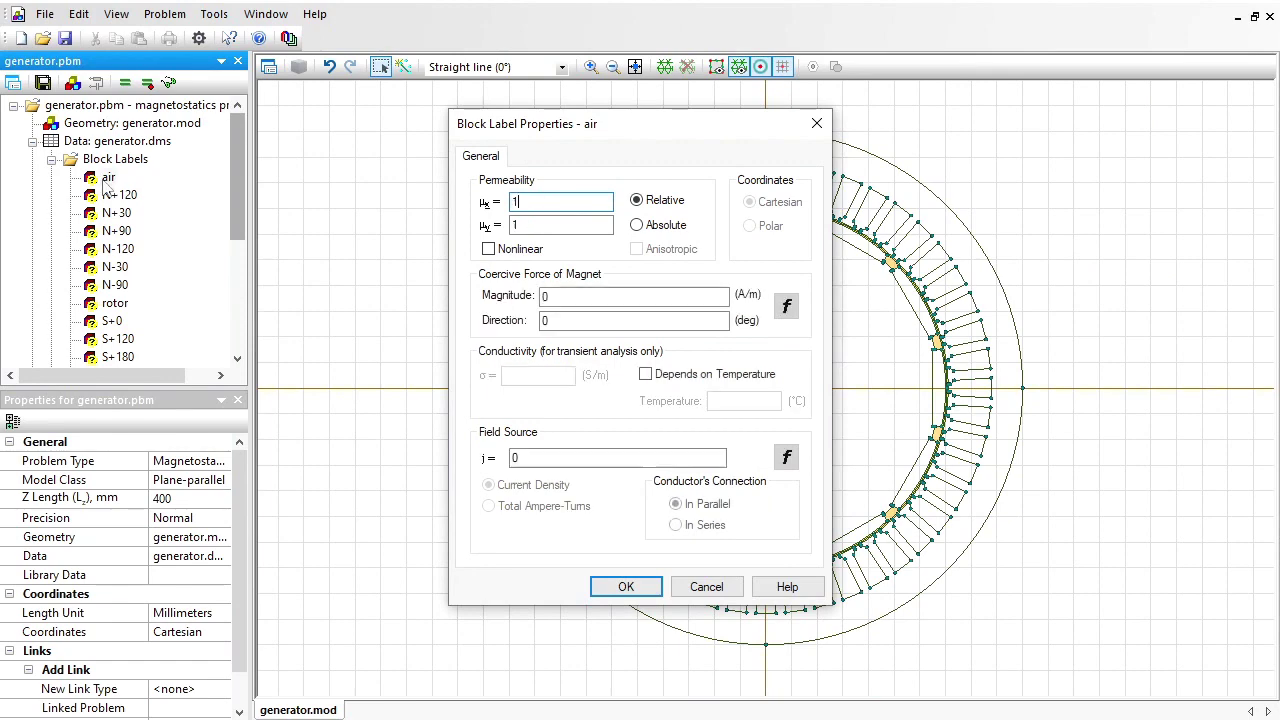
key("Return")
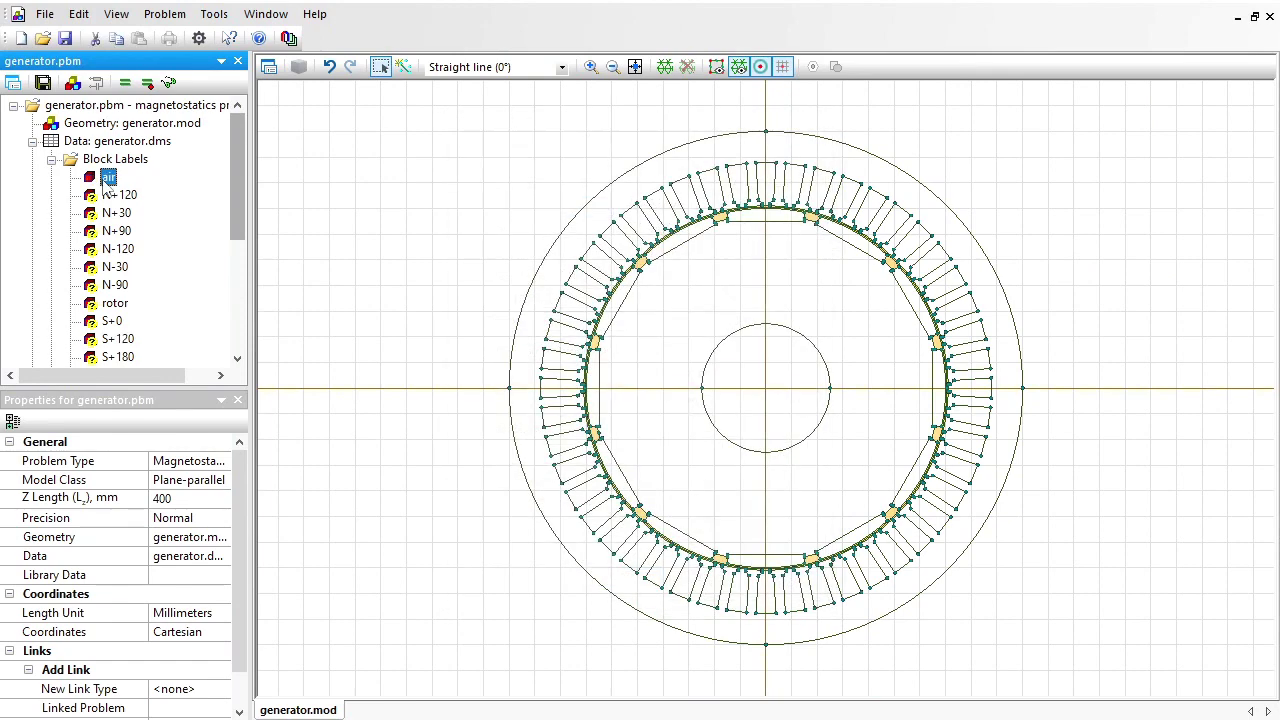
Make the rotor block's material nonlinear
scroll(93, 128, "down", 1)
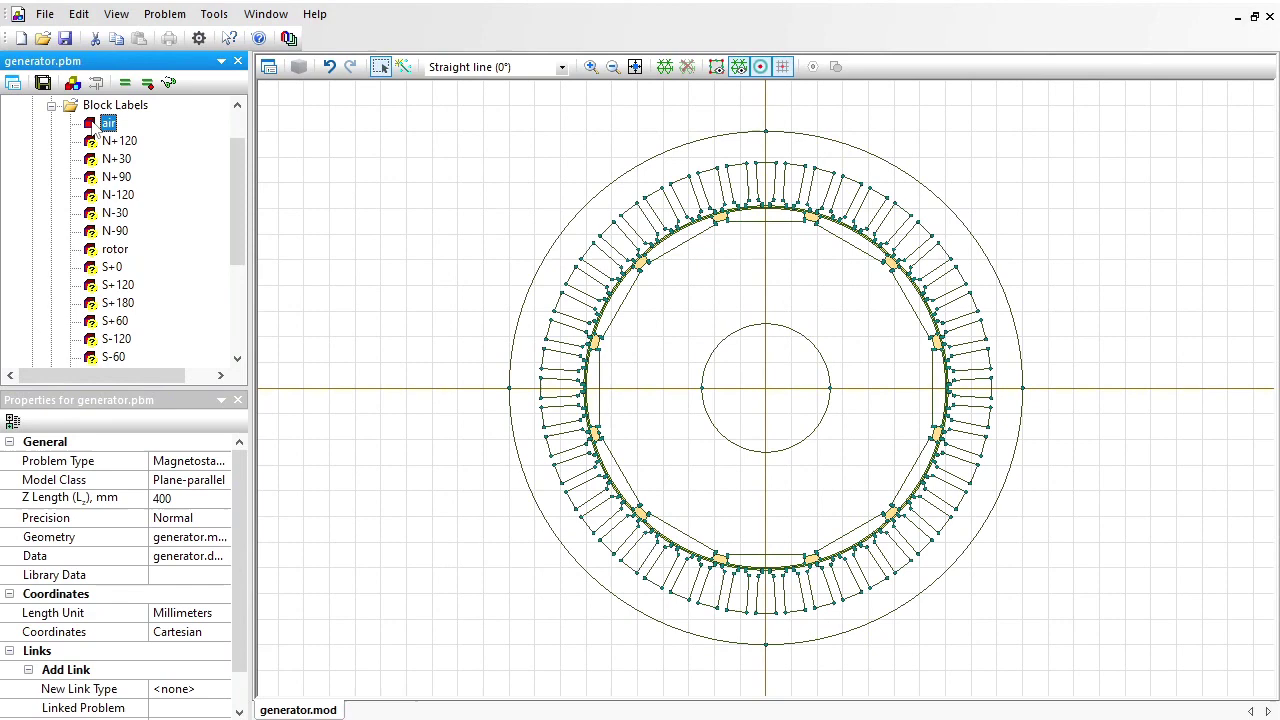
double_click(105, 249)
left_click_drag(567, 130, 199, 124)
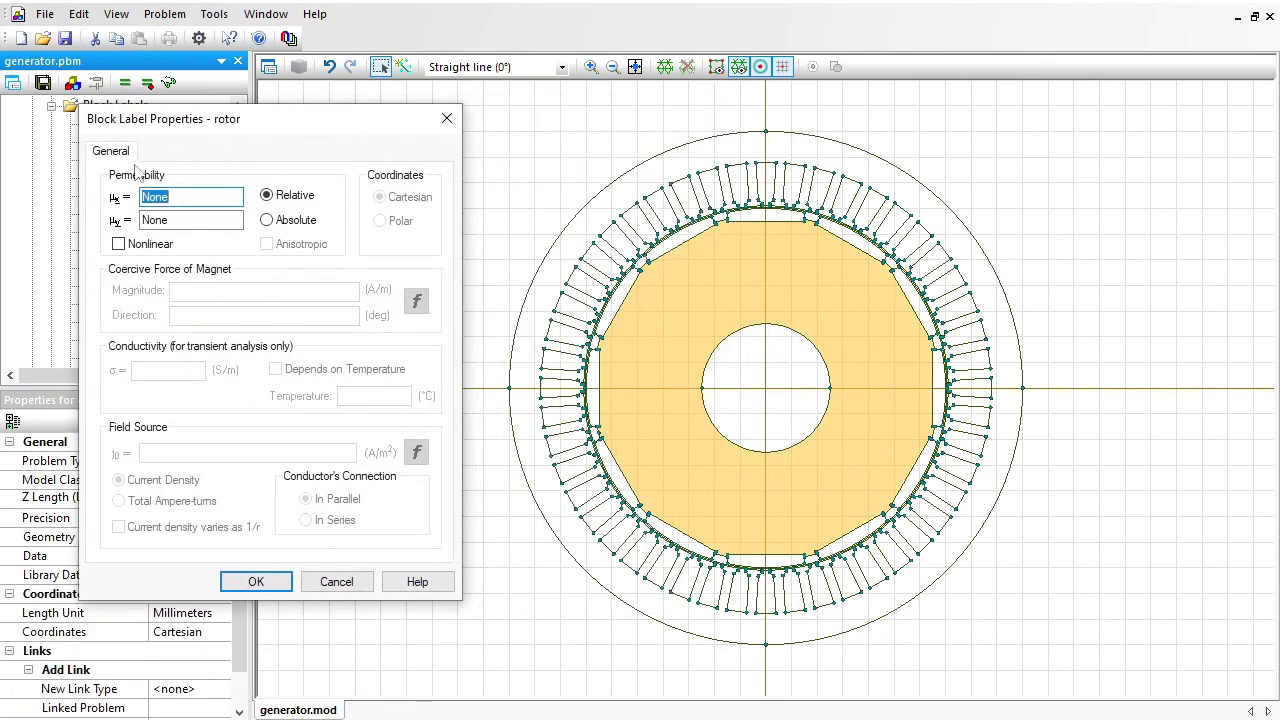
left_click(118, 244)
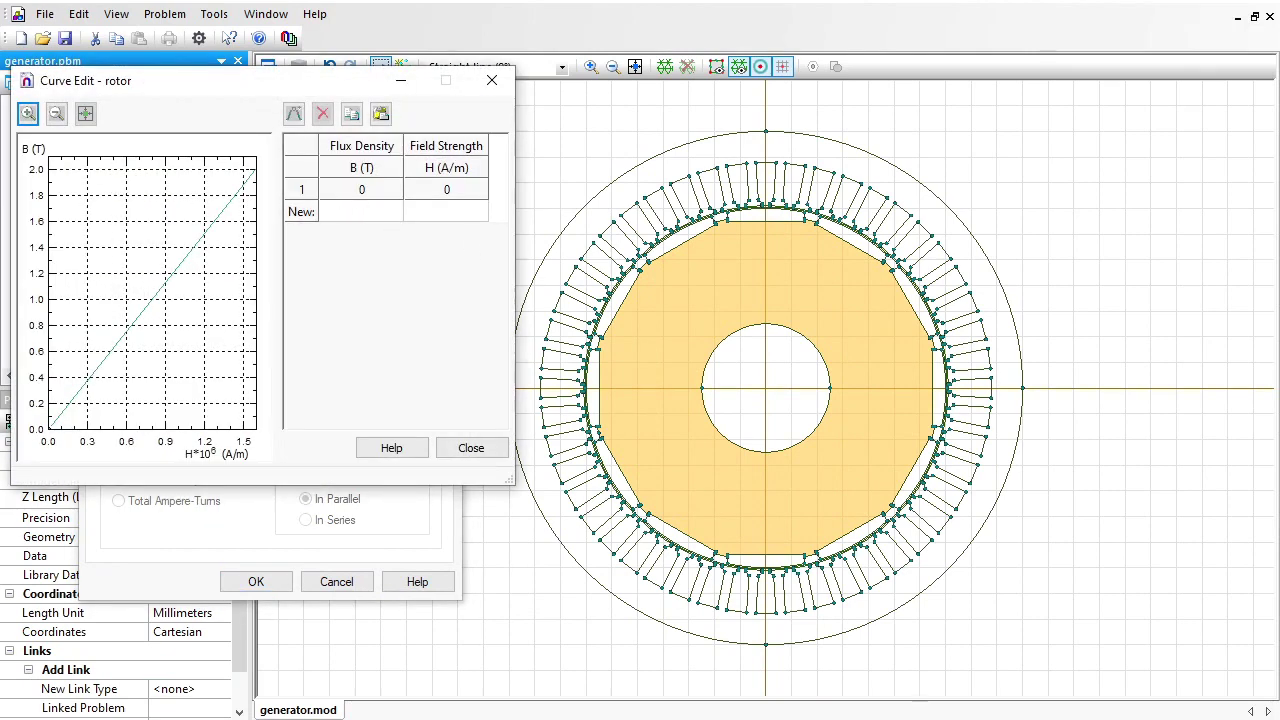
Paste the 11-point steel.txt B-H data into the rotor's curve and confirm the rotor properties
key("alt+Tab")
left_click(1102, 447)
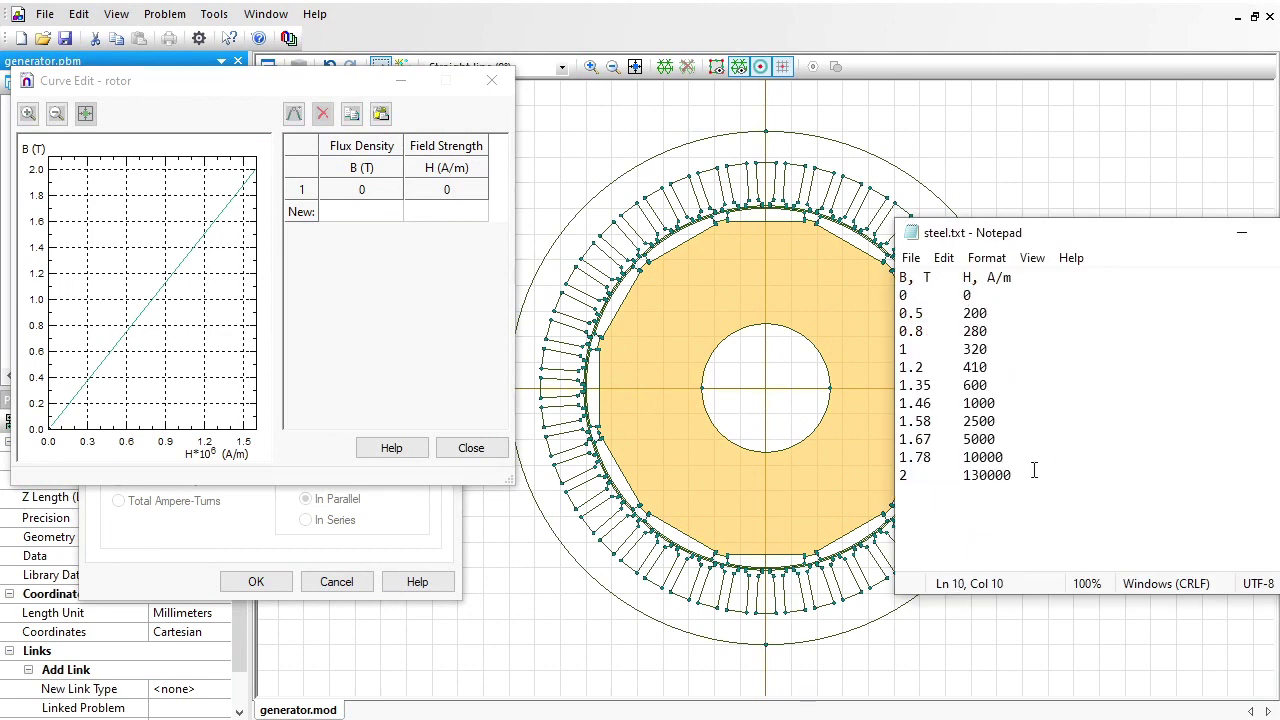
left_click_drag(1034, 471, 883, 301)
key("ctrl+c")
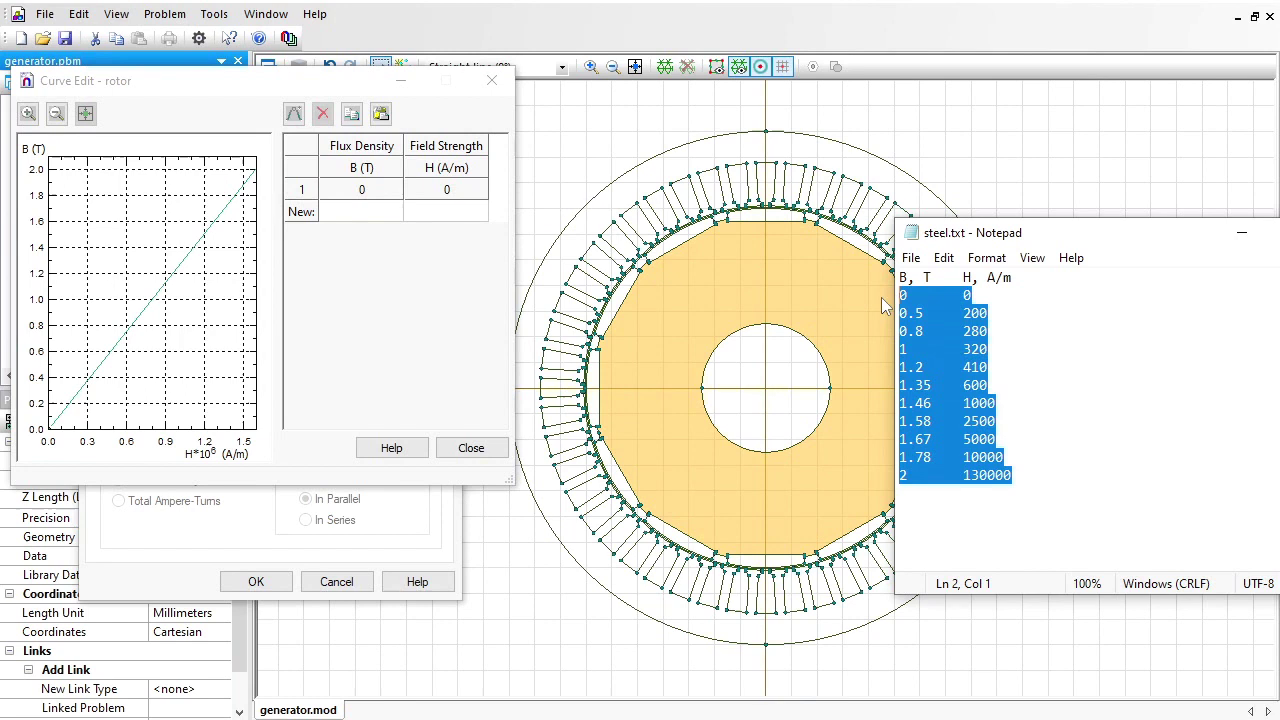
left_click(362, 213)
key("ctrl+v")
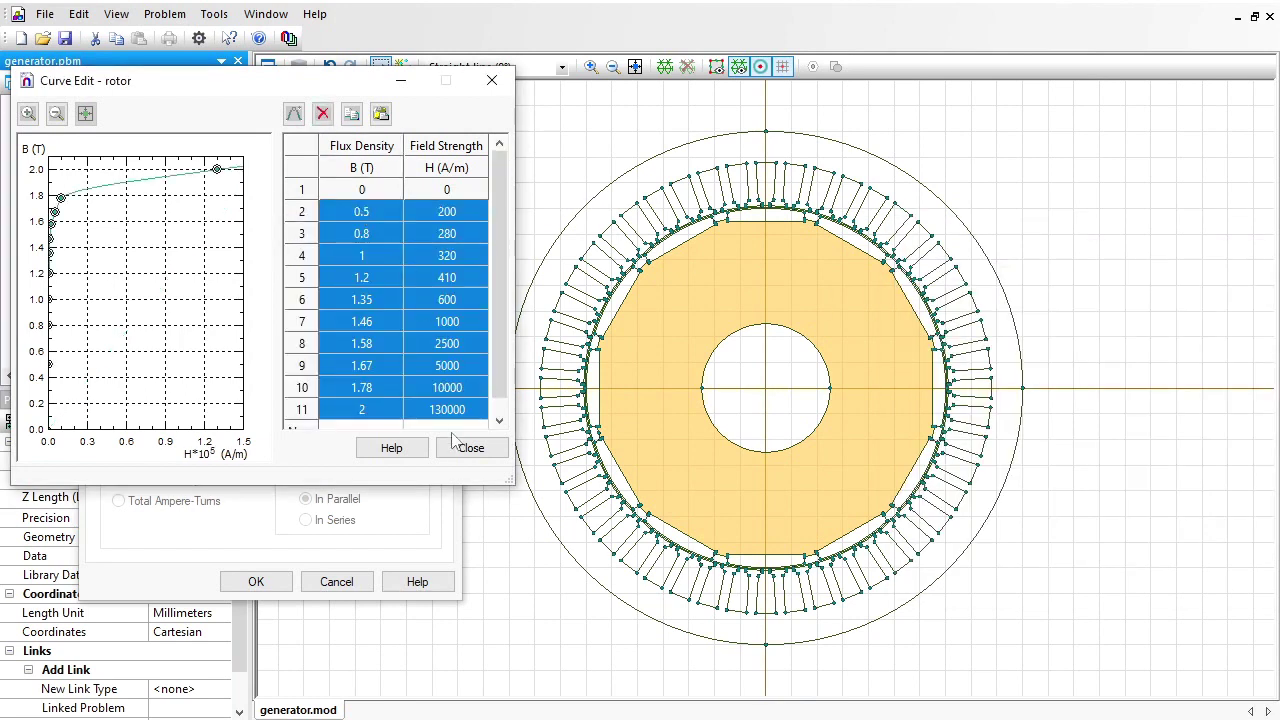
left_click(57, 113)
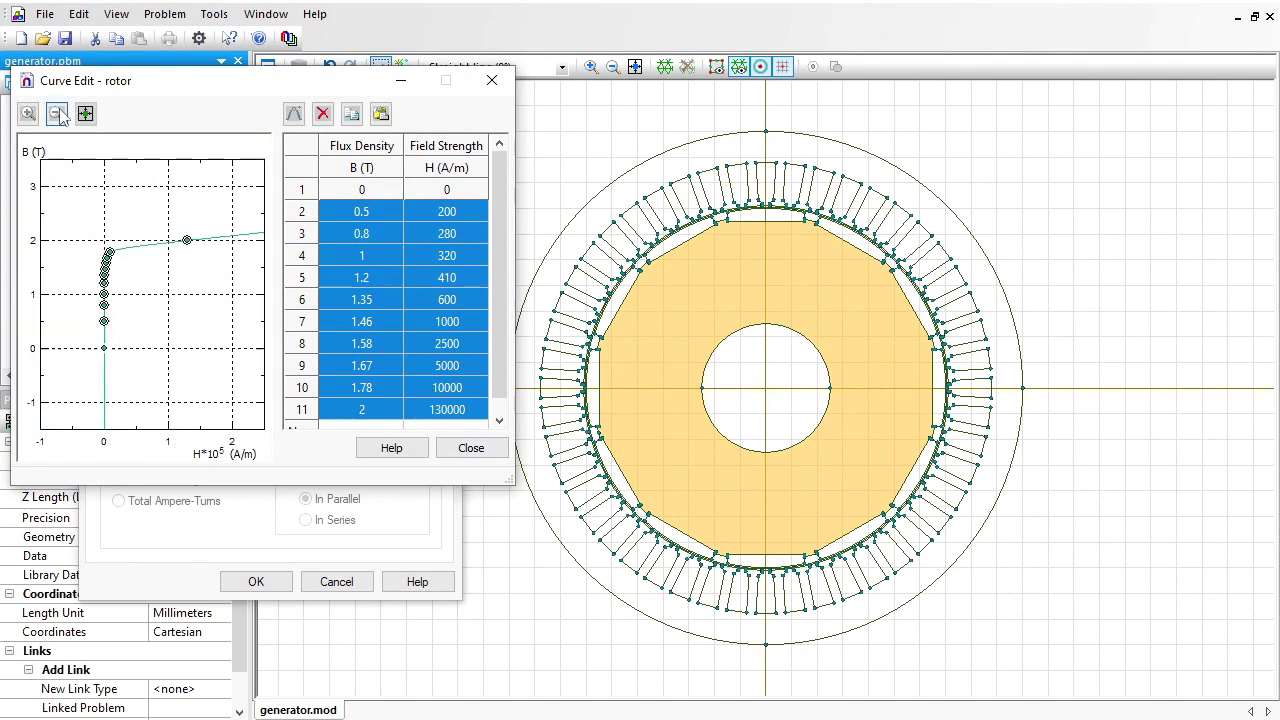
left_click(476, 448)
left_click(284, 590)
left_click_drag(236, 223, 237, 281)
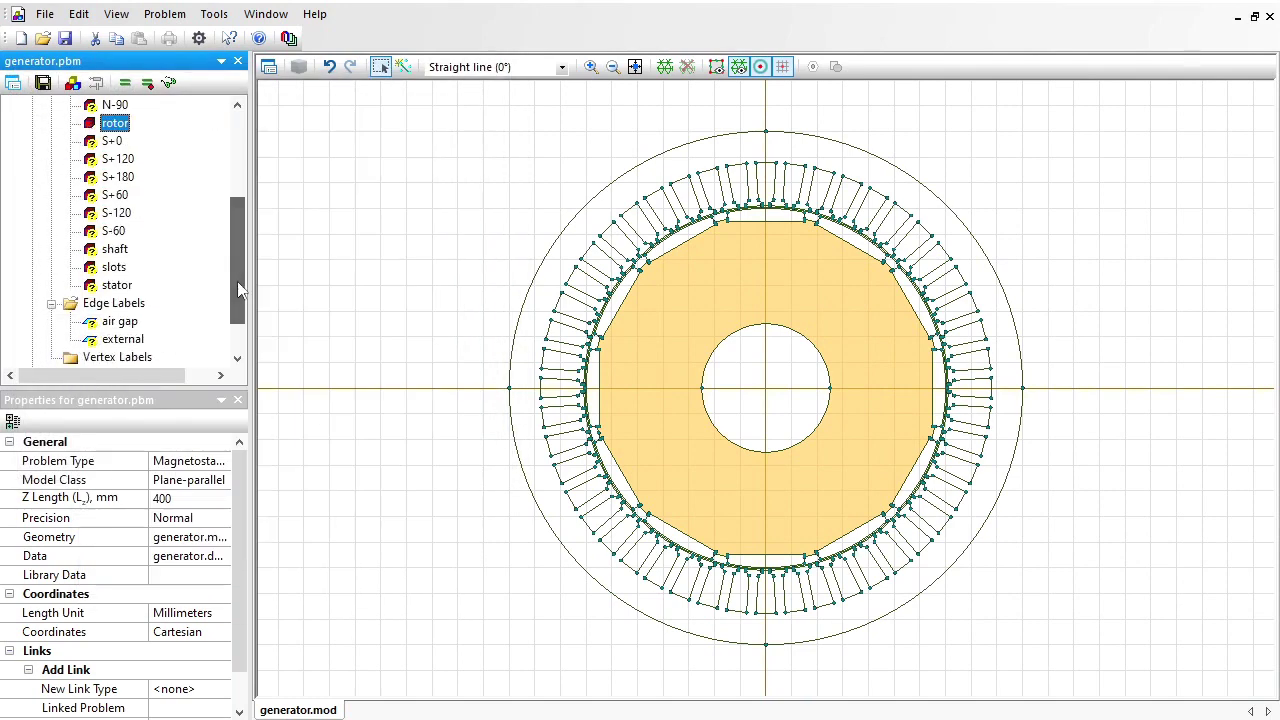
Make the stator nonlinear using the same pasted steel B-H curve
double_click(97, 286)
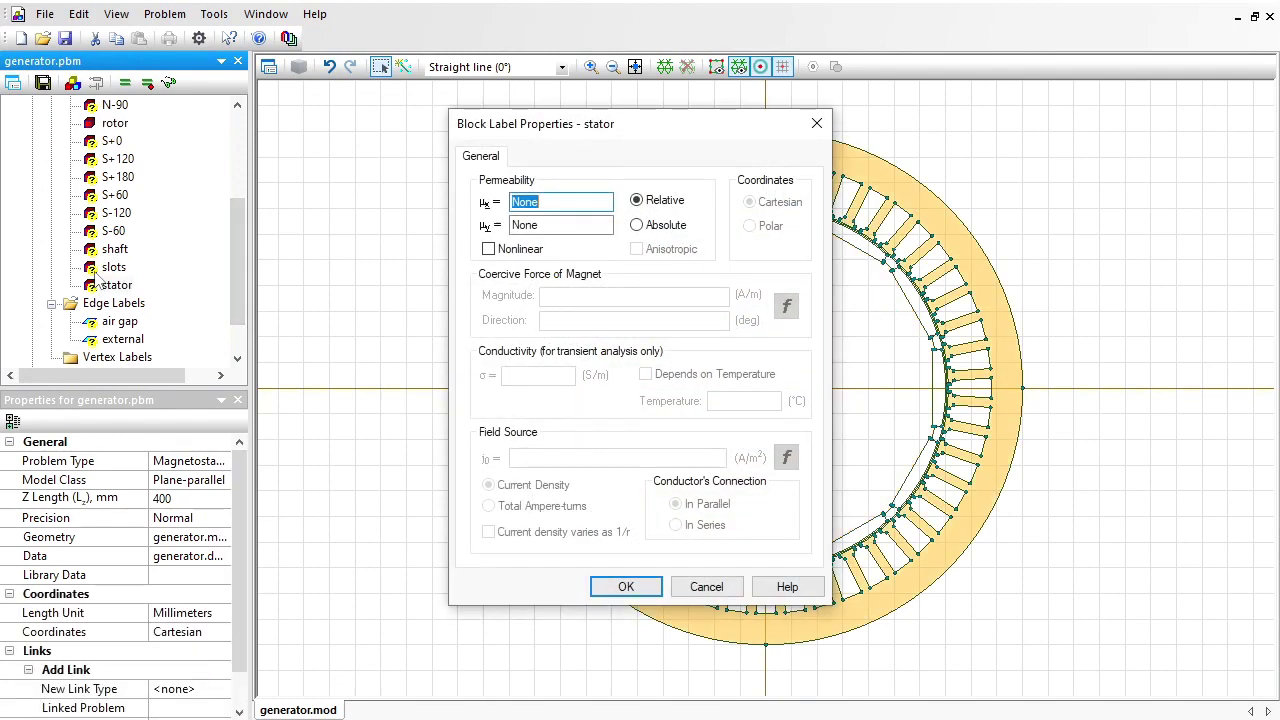
left_click(488, 249)
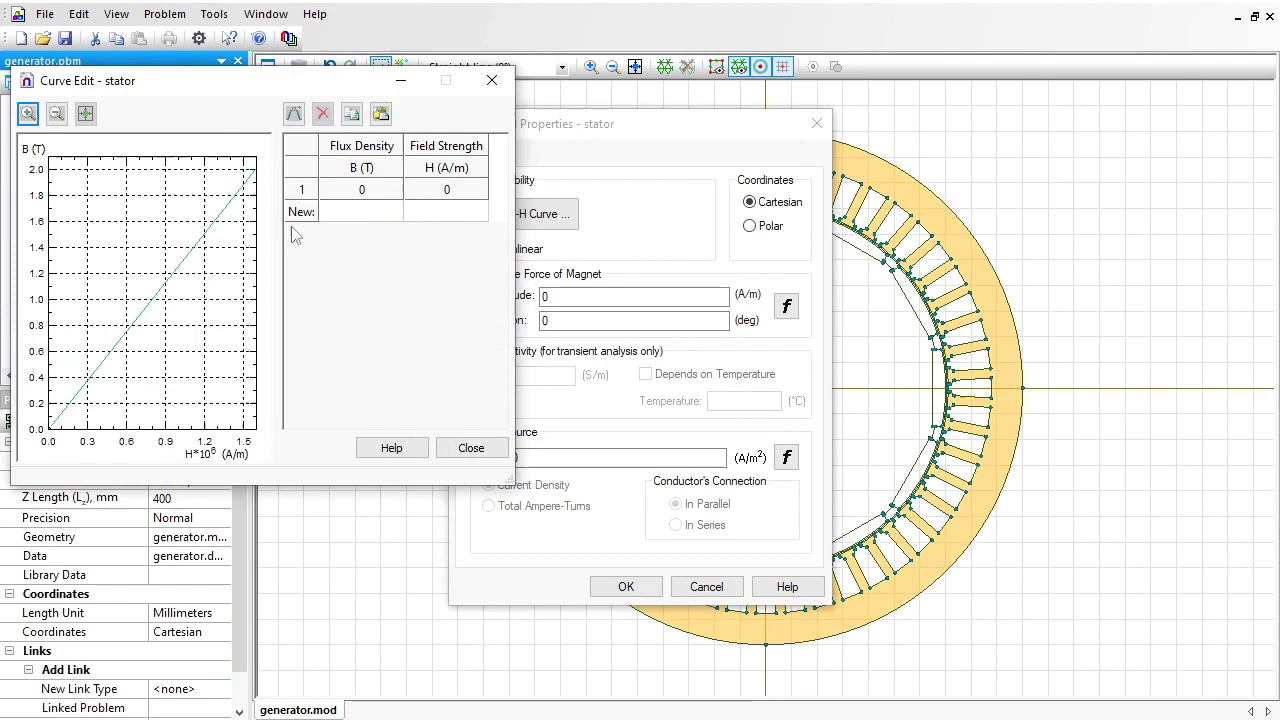
left_click(358, 222)
key("ctrl+v")
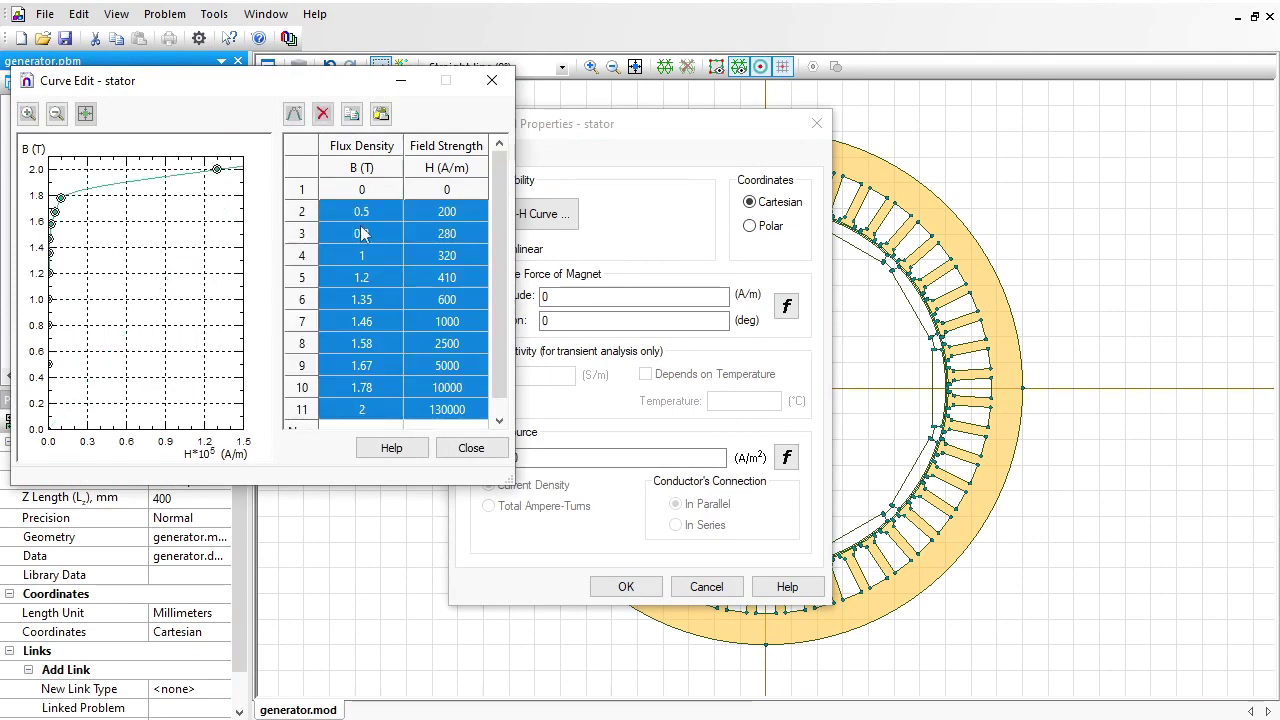
left_click(466, 449)
left_click(626, 587)
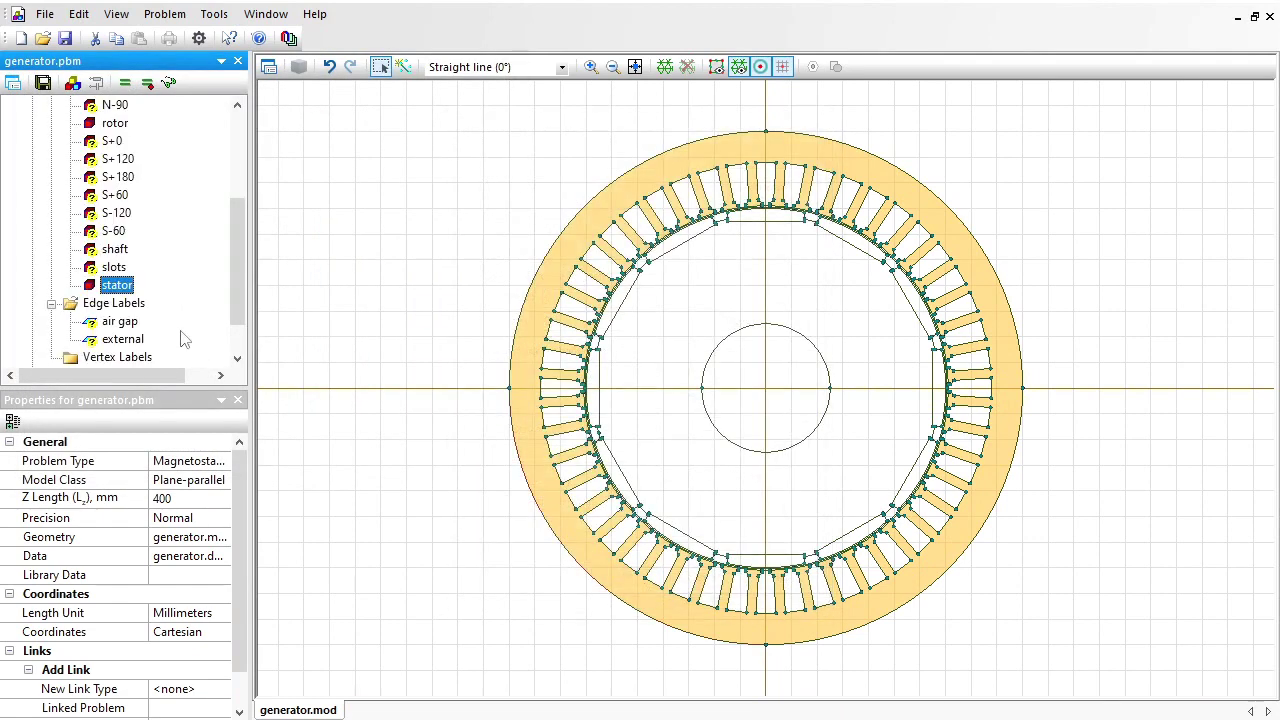
Accept relative permeability 1 for the slots and shaft labels
left_click(113, 267)
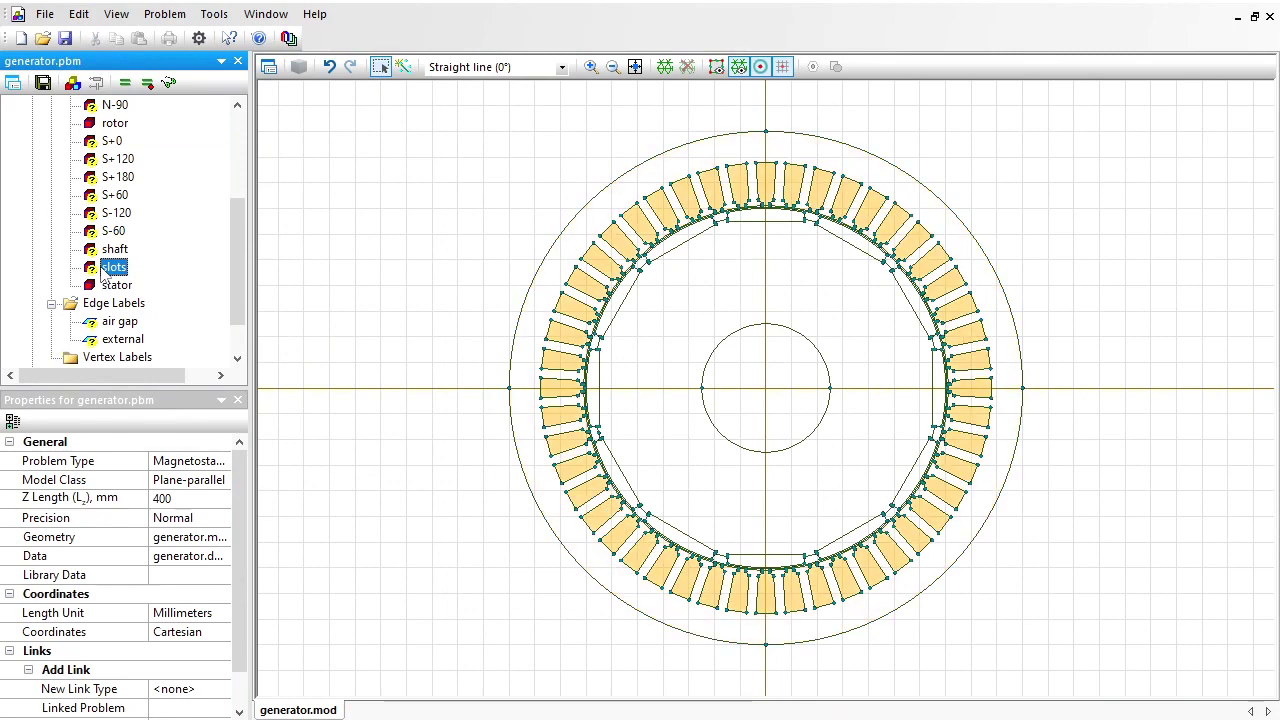
double_click(110, 267)
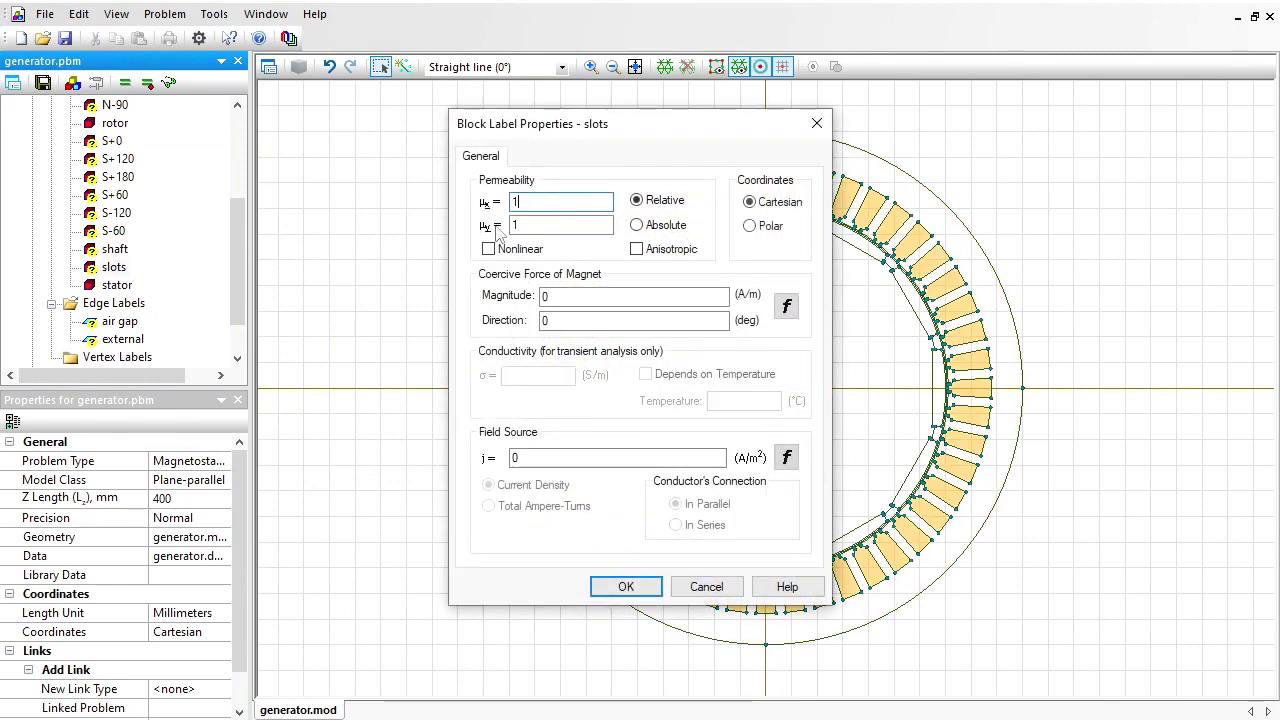
key("Return")
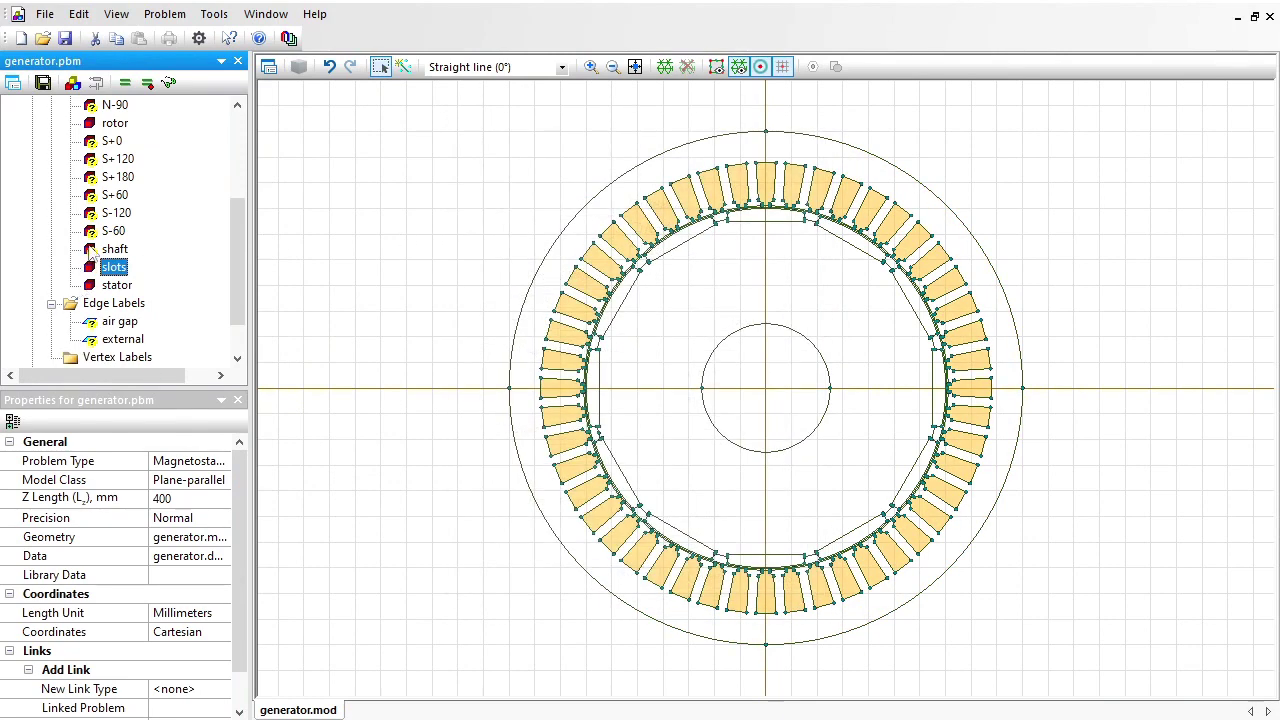
left_click(92, 250)
double_click(91, 251)
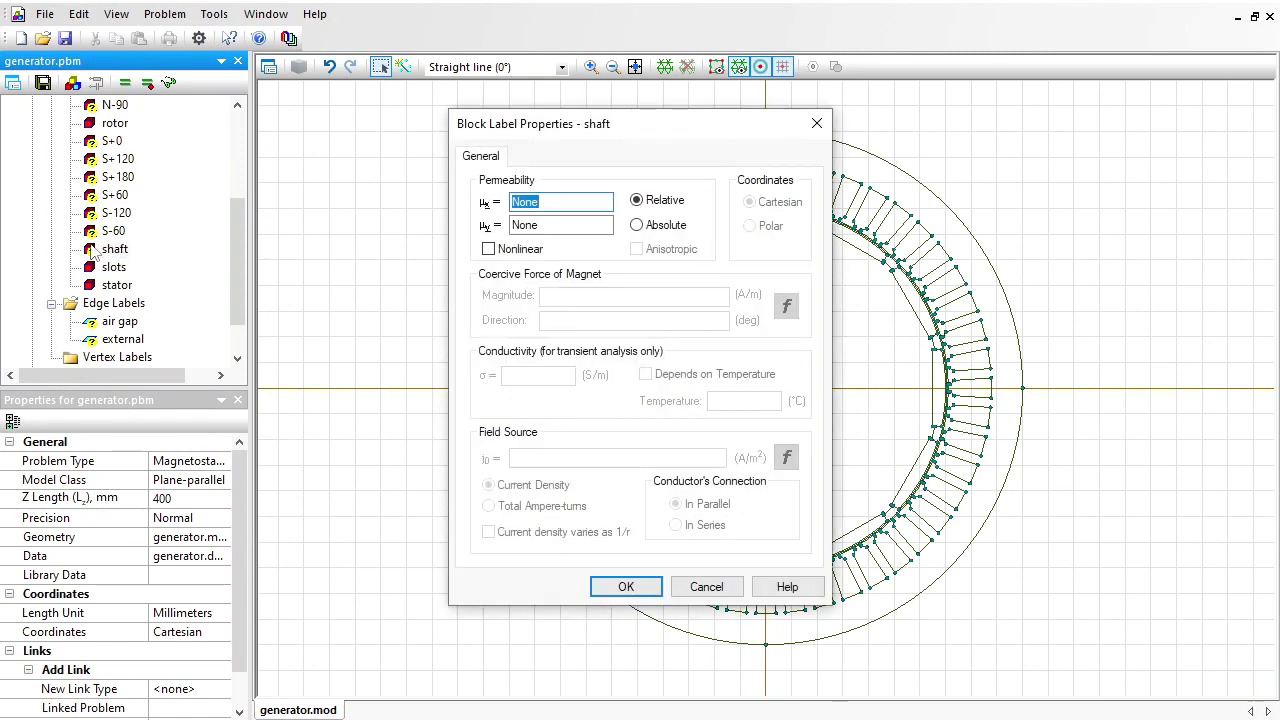
left_click(625, 587)
left_click_drag(238, 288, 236, 215)
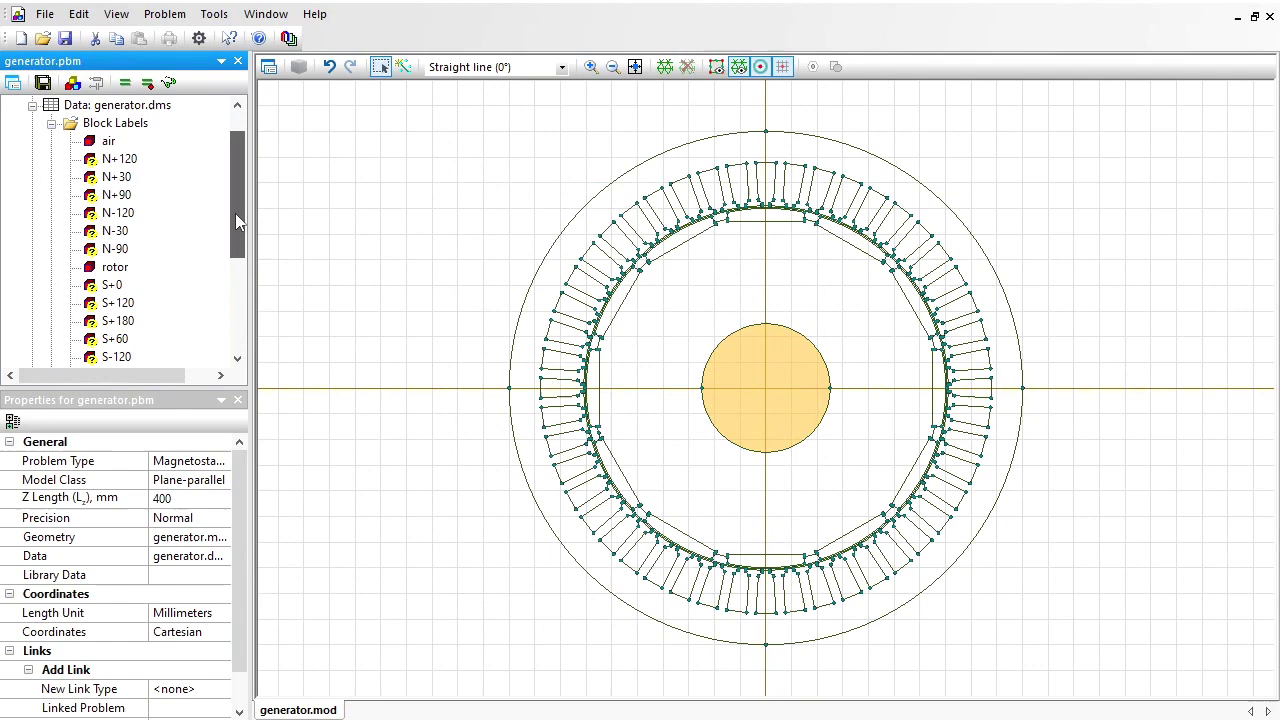
left_click(103, 233)
Give the N+90 magnet μ 1.05 and coercive force 950000 A/m at 90°
double_click(103, 233)
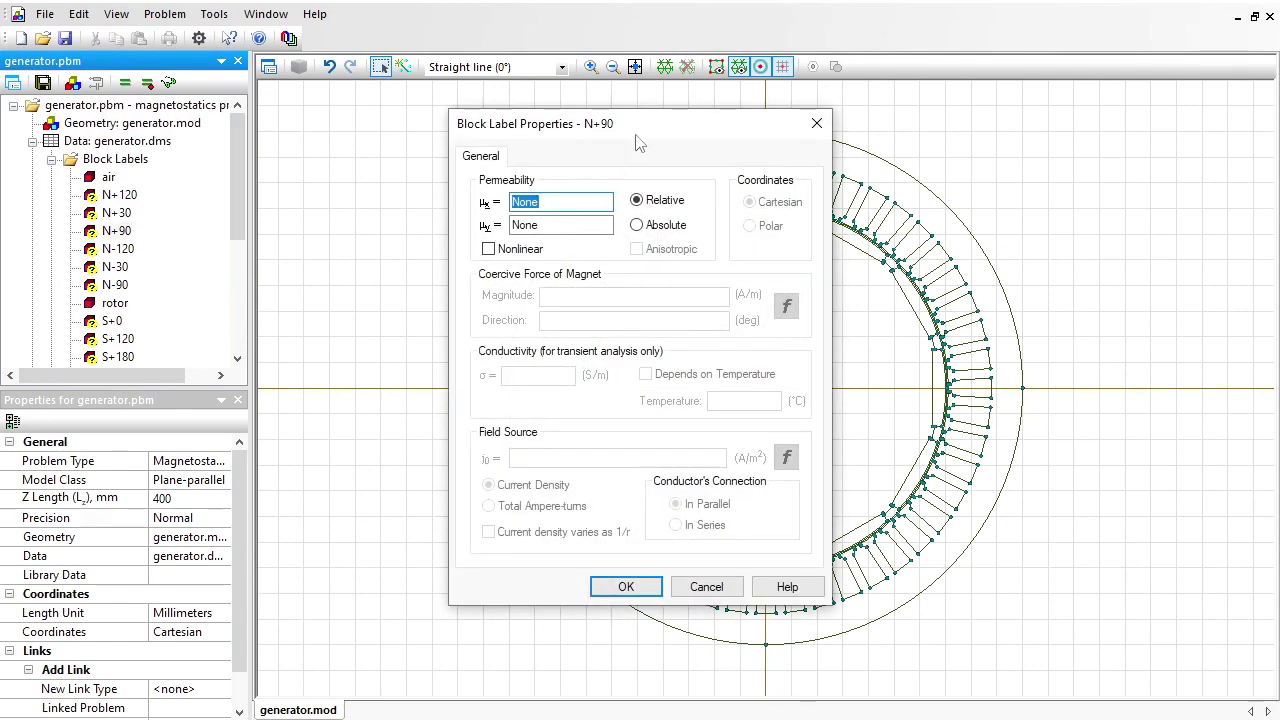
left_click_drag(644, 136, 340, 110)
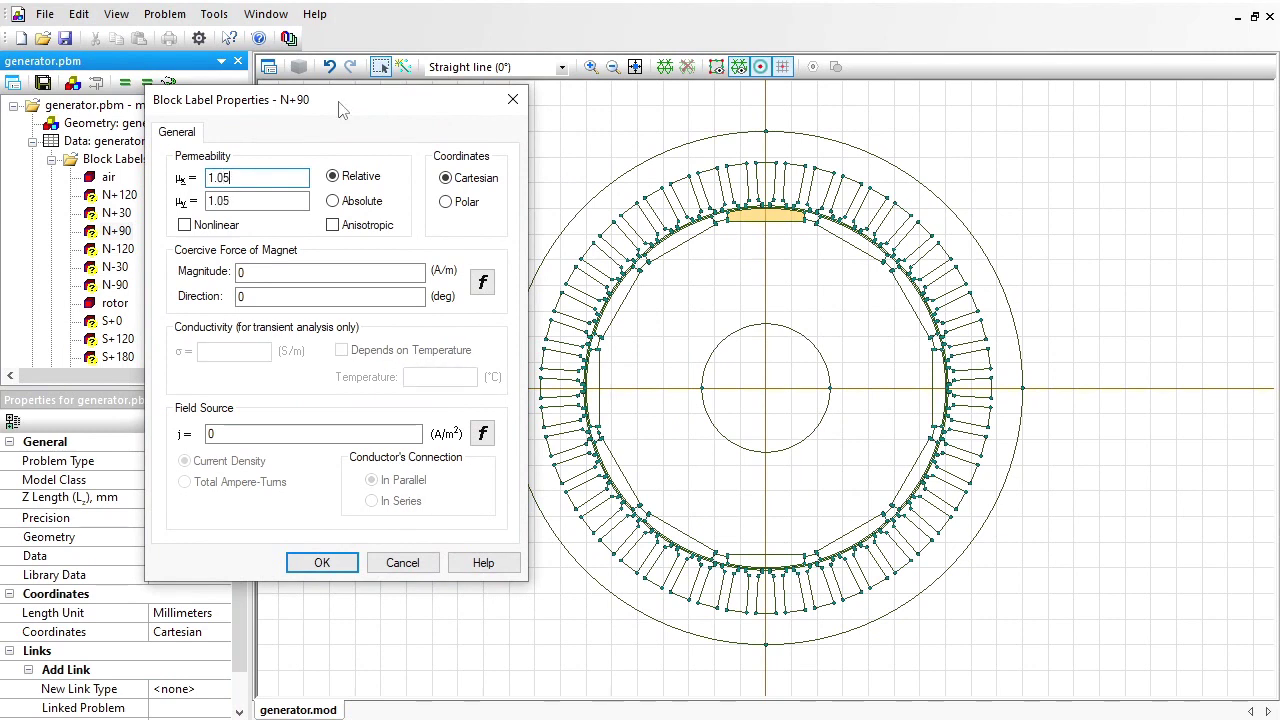
double_click(310, 272)
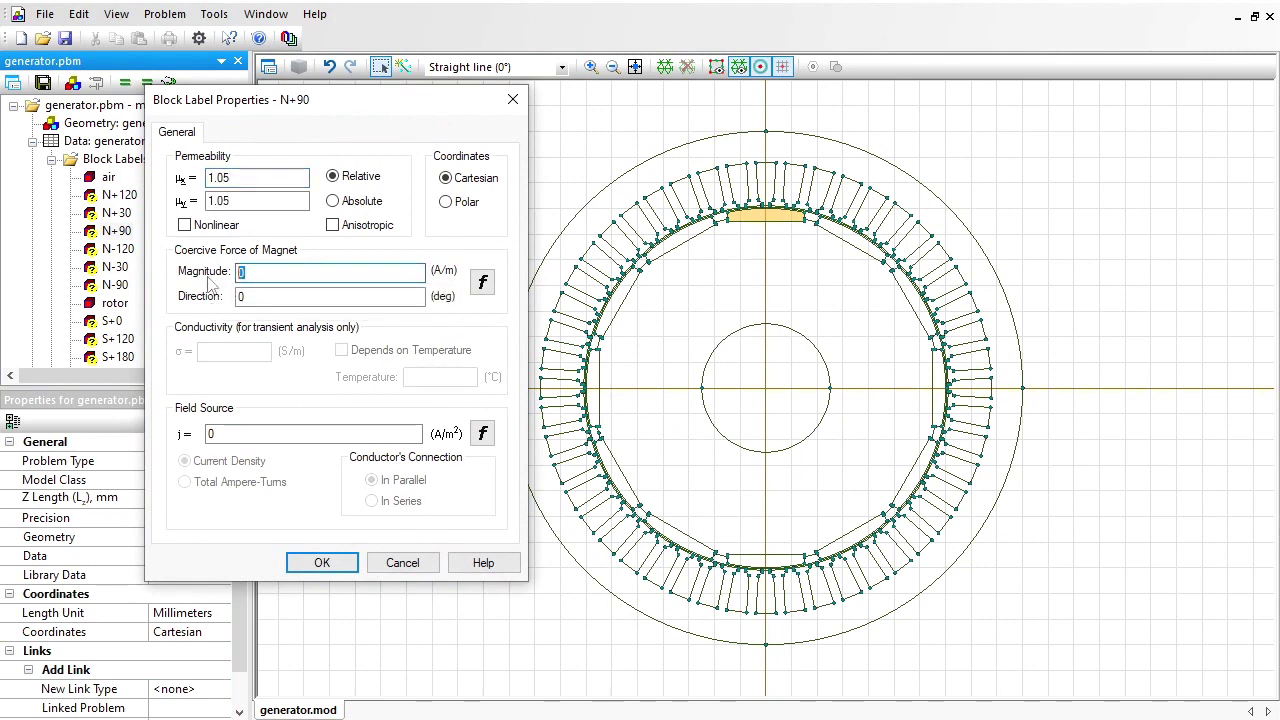
type("950000")
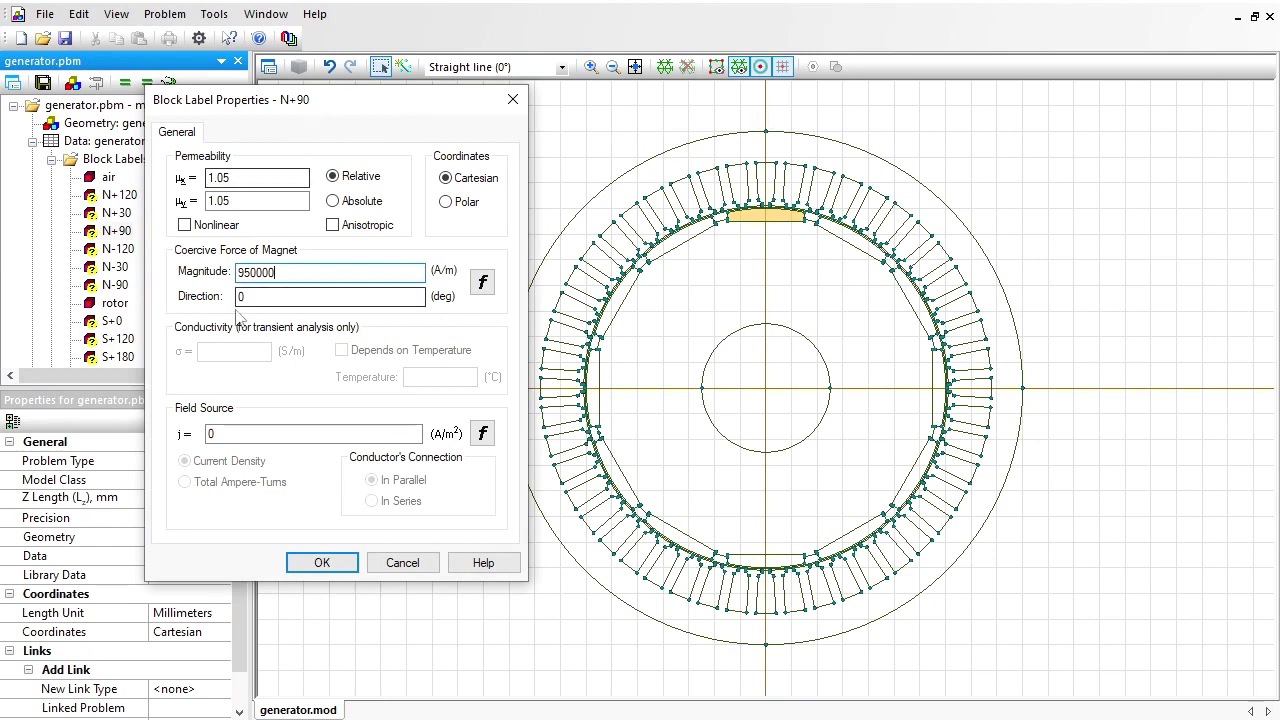
key("Tab")
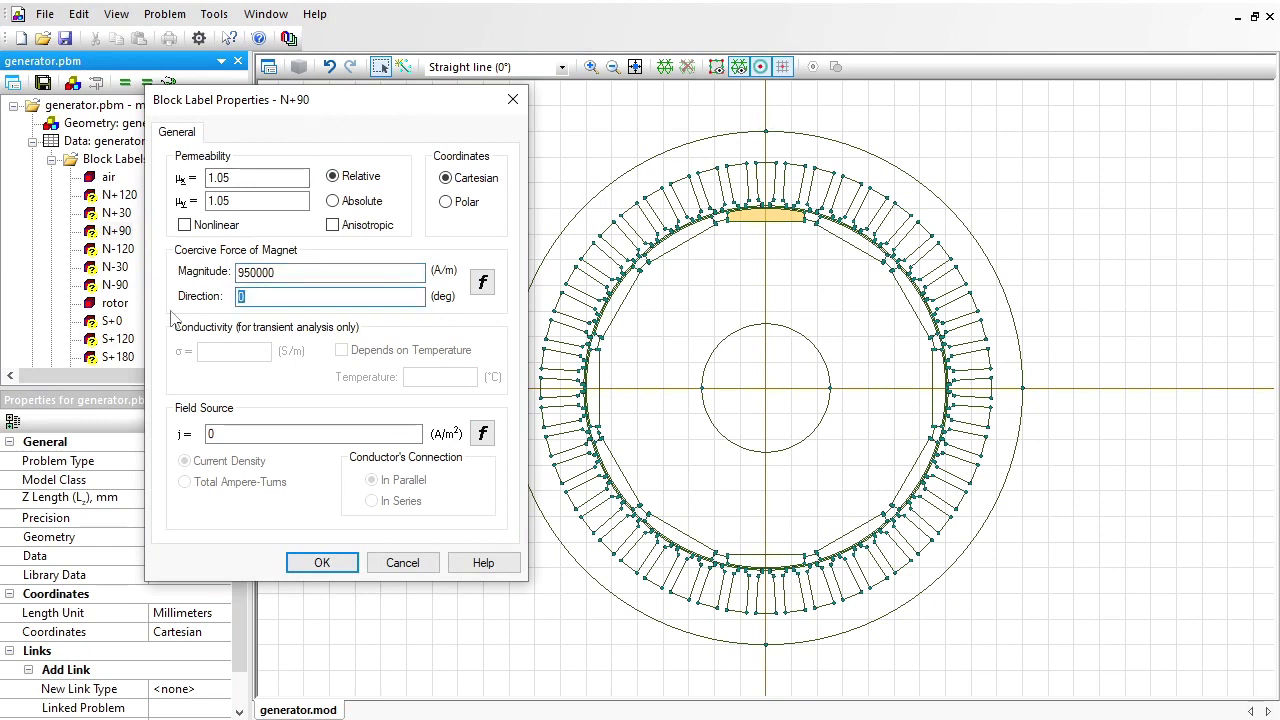
type("90")
left_click(324, 564)
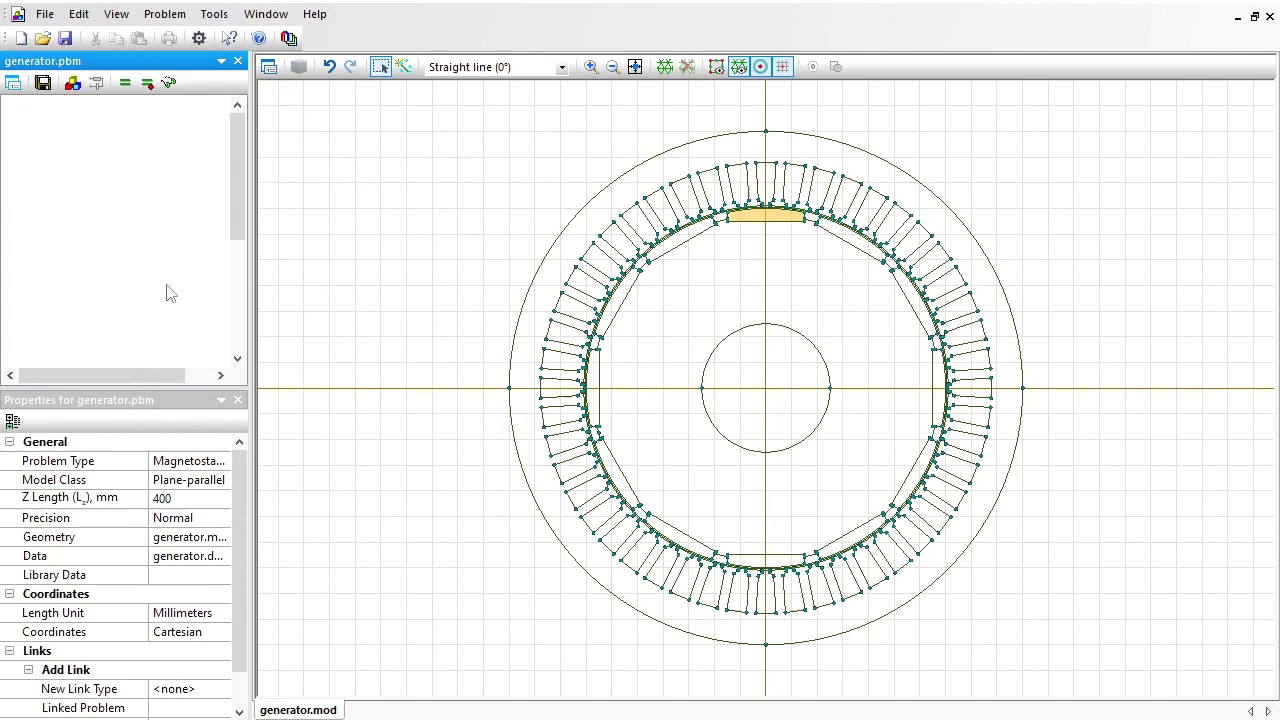
Give the N+30 magnet coercive force 950000 A/m directed at +30°
left_click(113, 214)
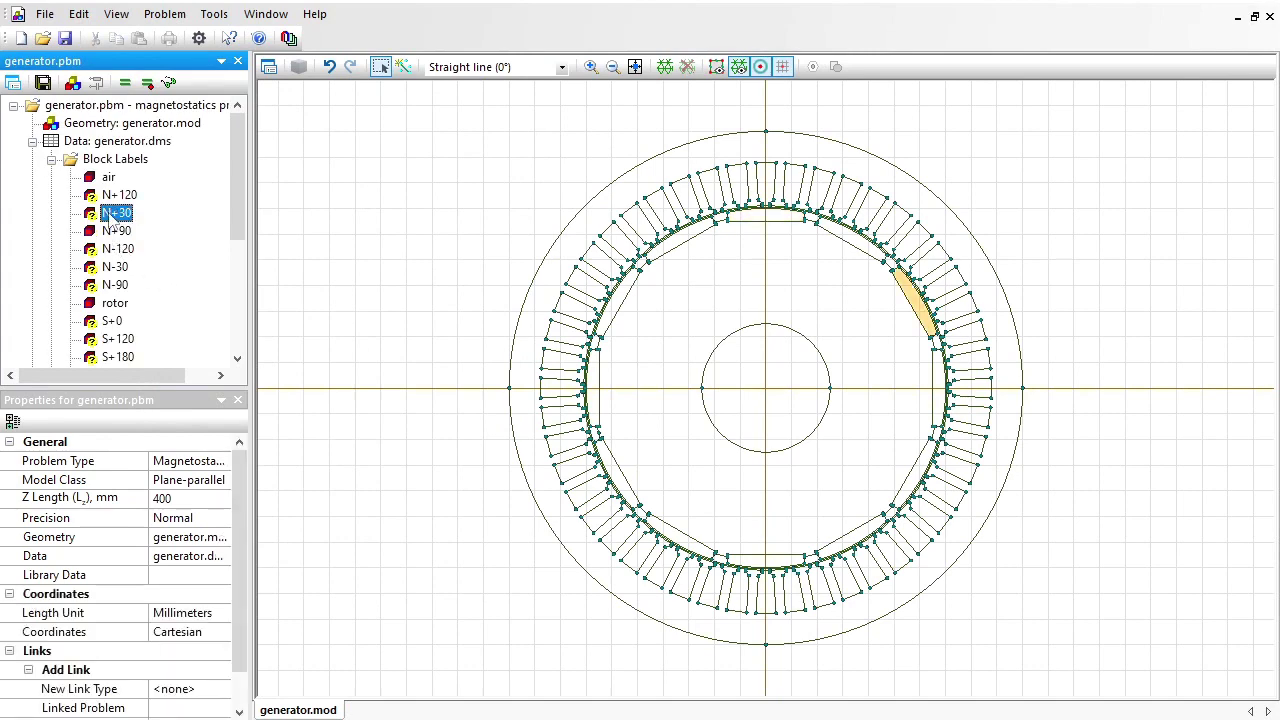
double_click(112, 220)
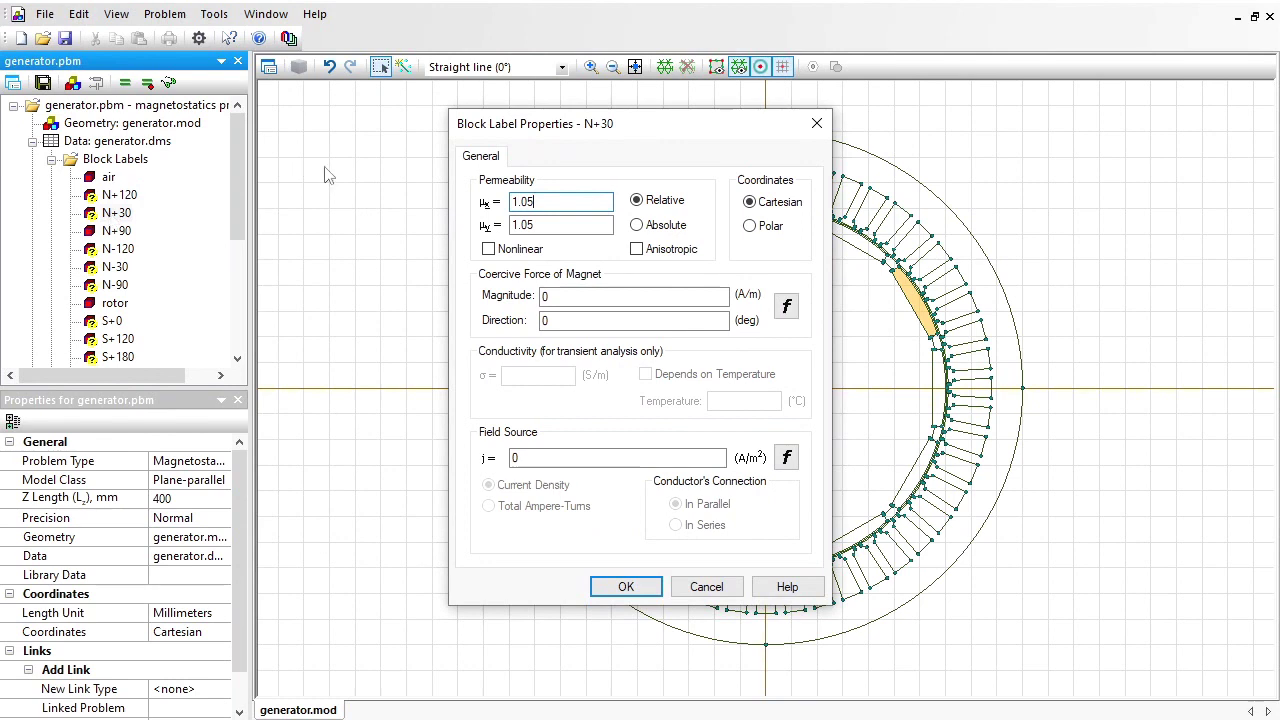
double_click(546, 296)
type("950000")
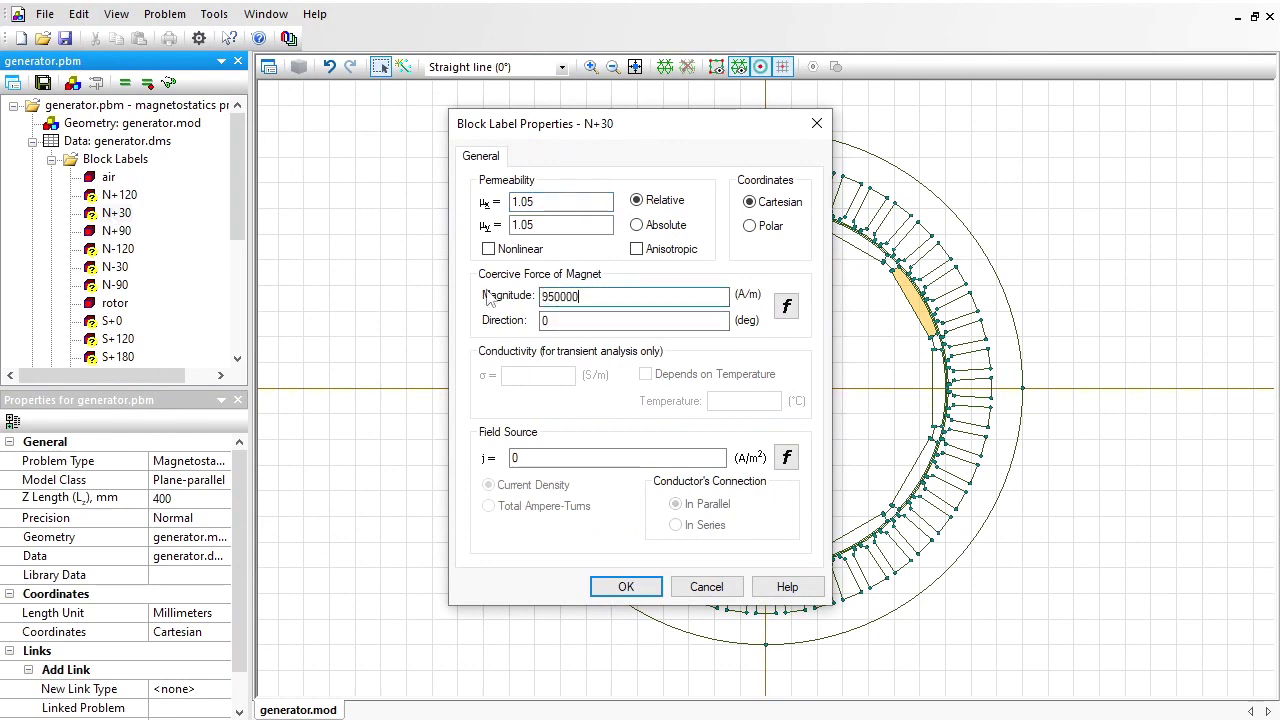
key("Tab")
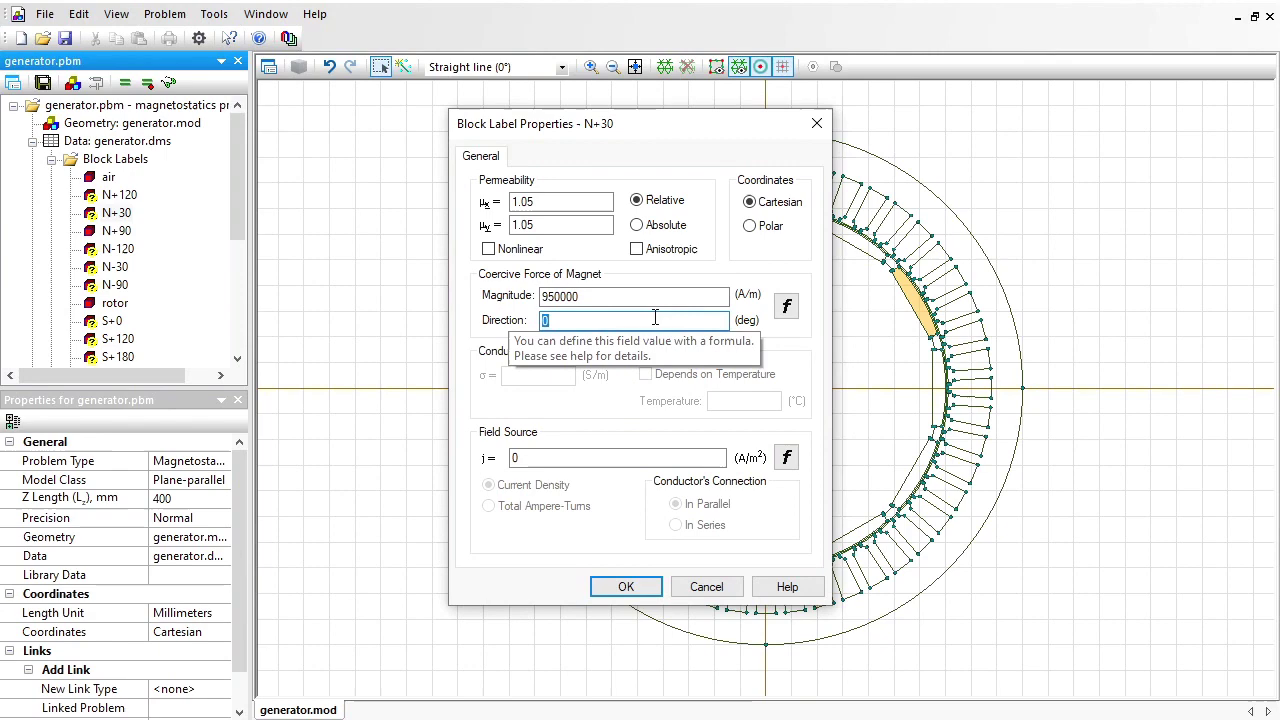
type("+30")
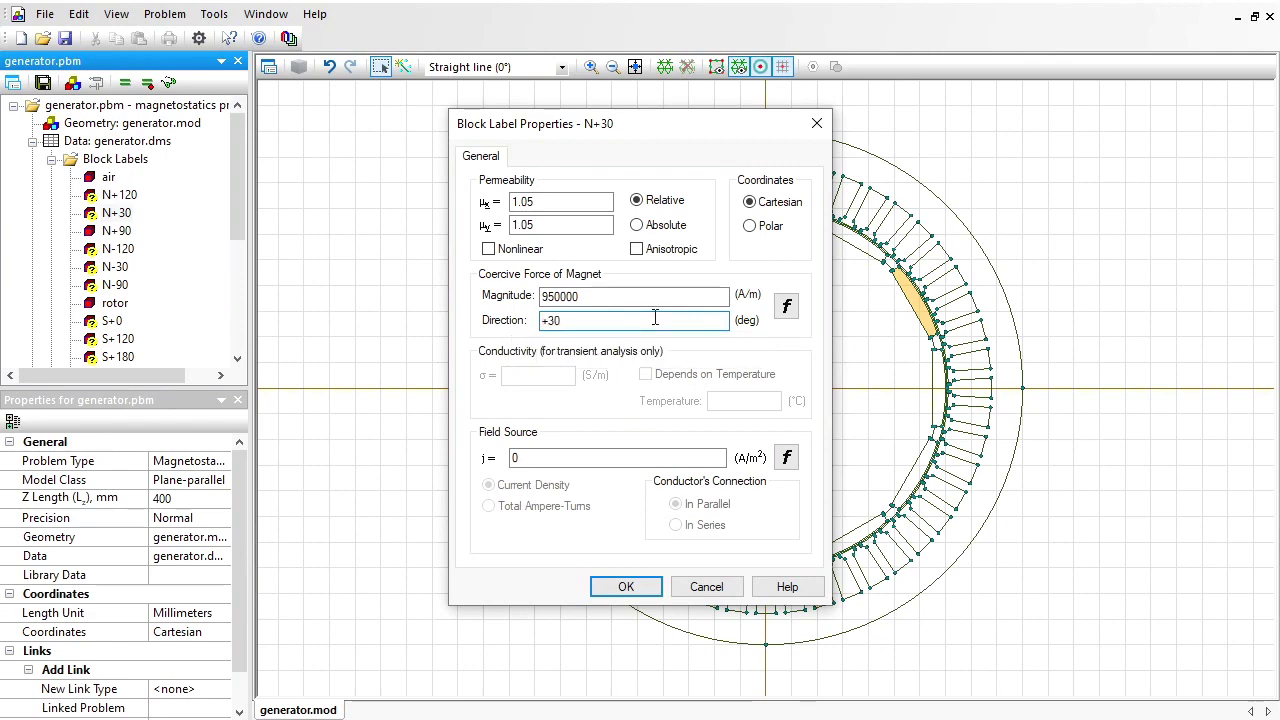
key("Return")
Give the N+120 magnet coercive force 950000 A/m directed at 120°
left_click(118, 195)
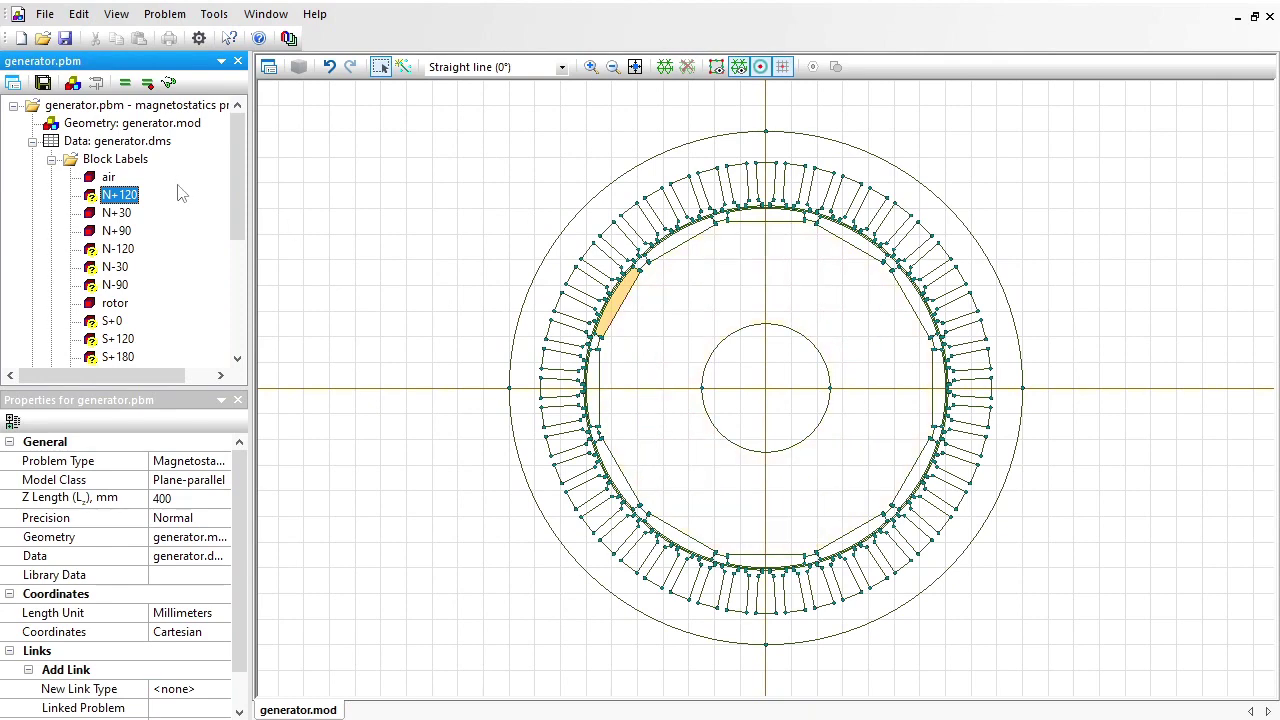
double_click(118, 196)
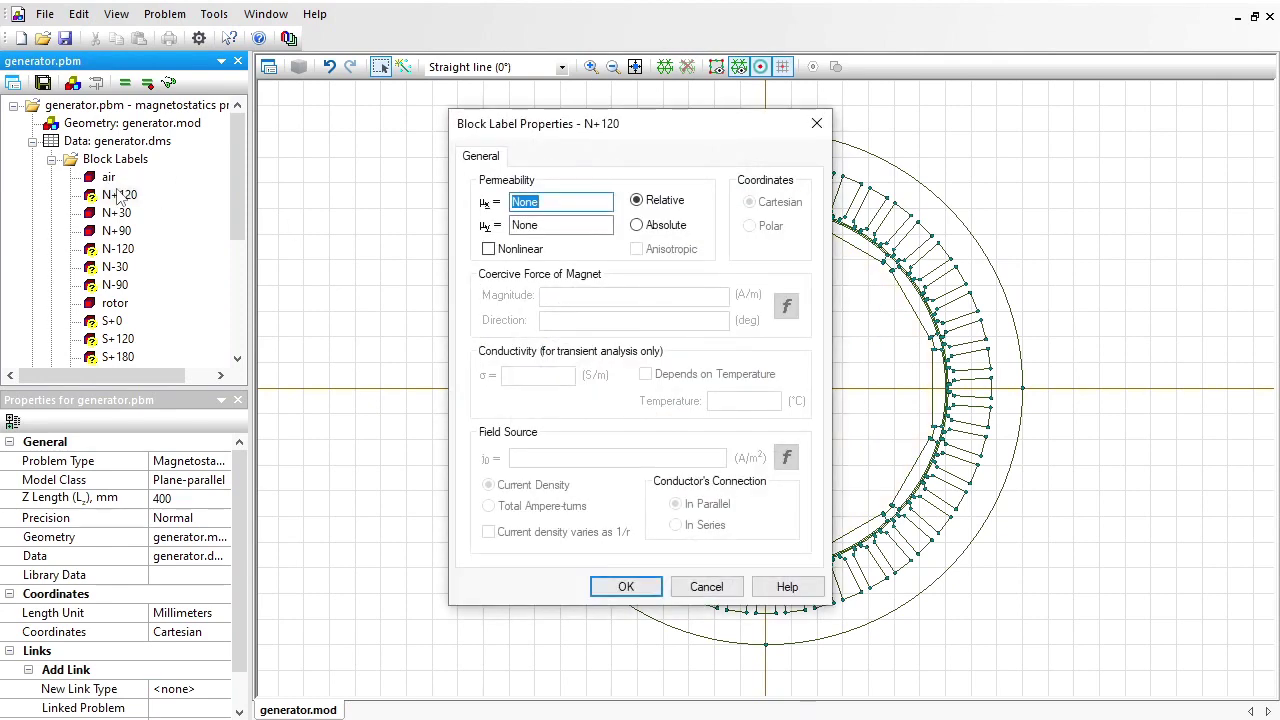
double_click(560, 296)
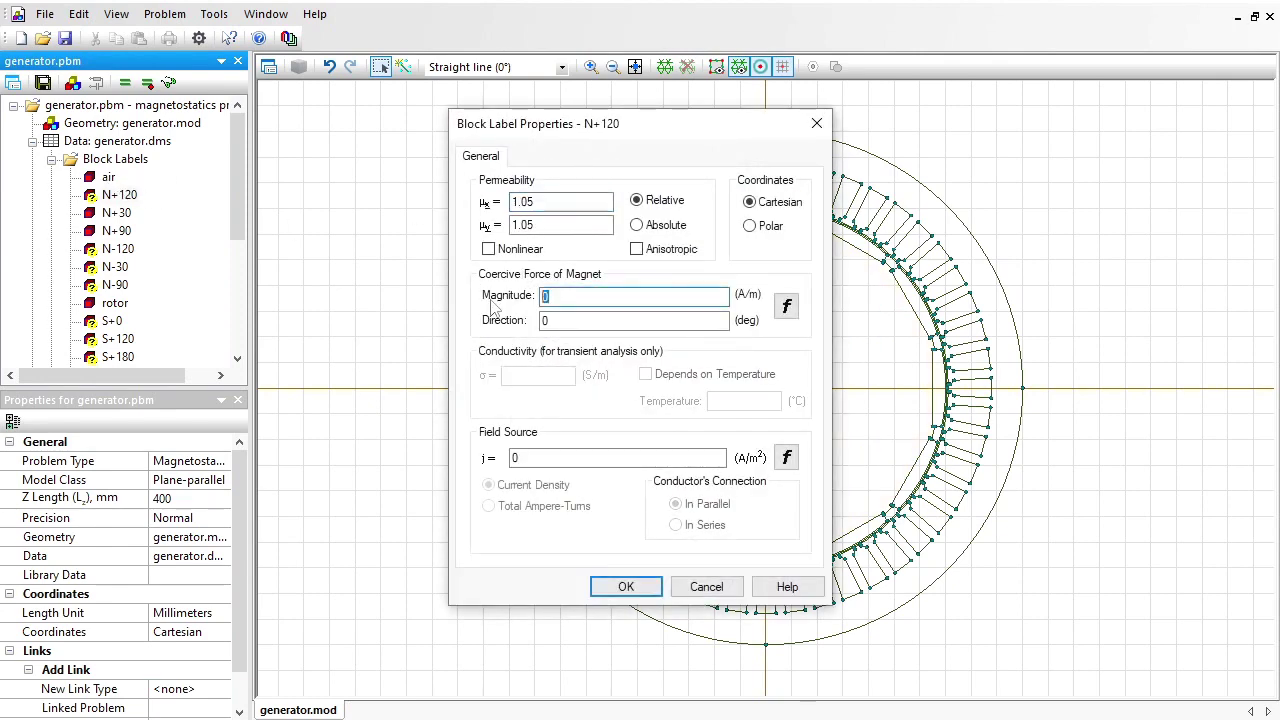
type("950000")
key("Tab")
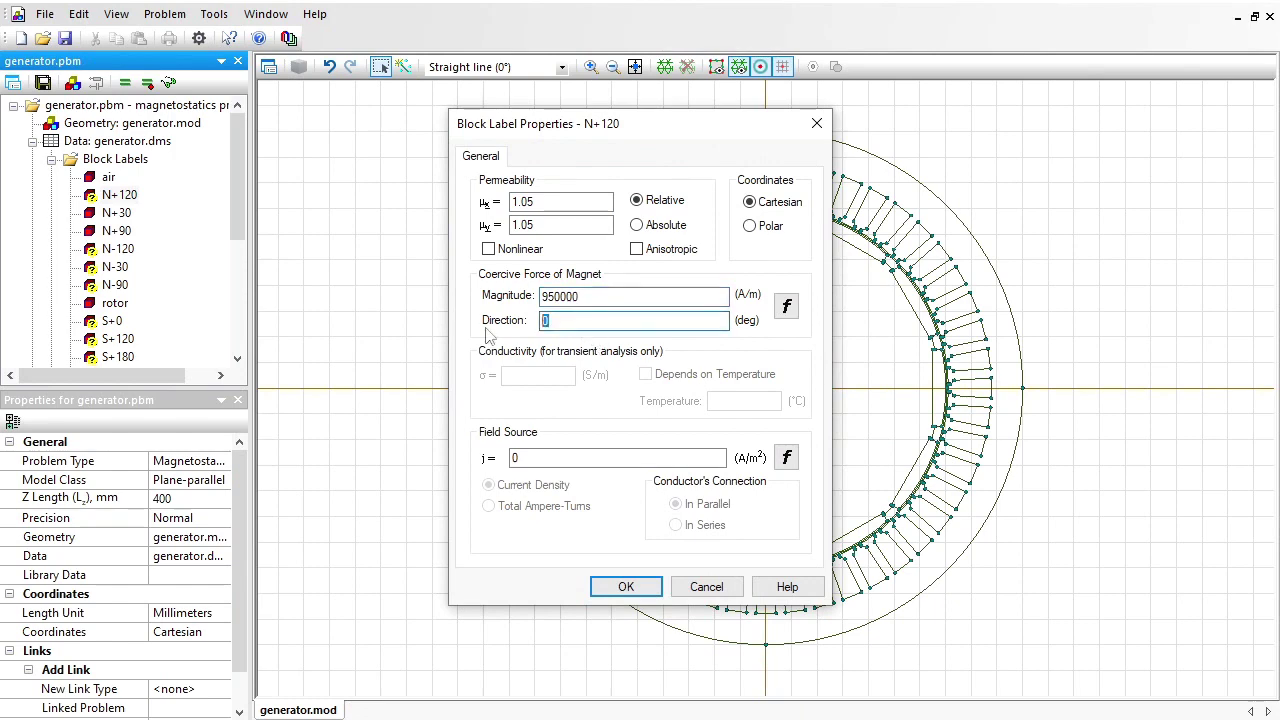
type("1")
key("Return")
Give the N-120 magnet μ 1.05 and 950000 A/m at -120°
key("Down")
key("Down")
key("Down")
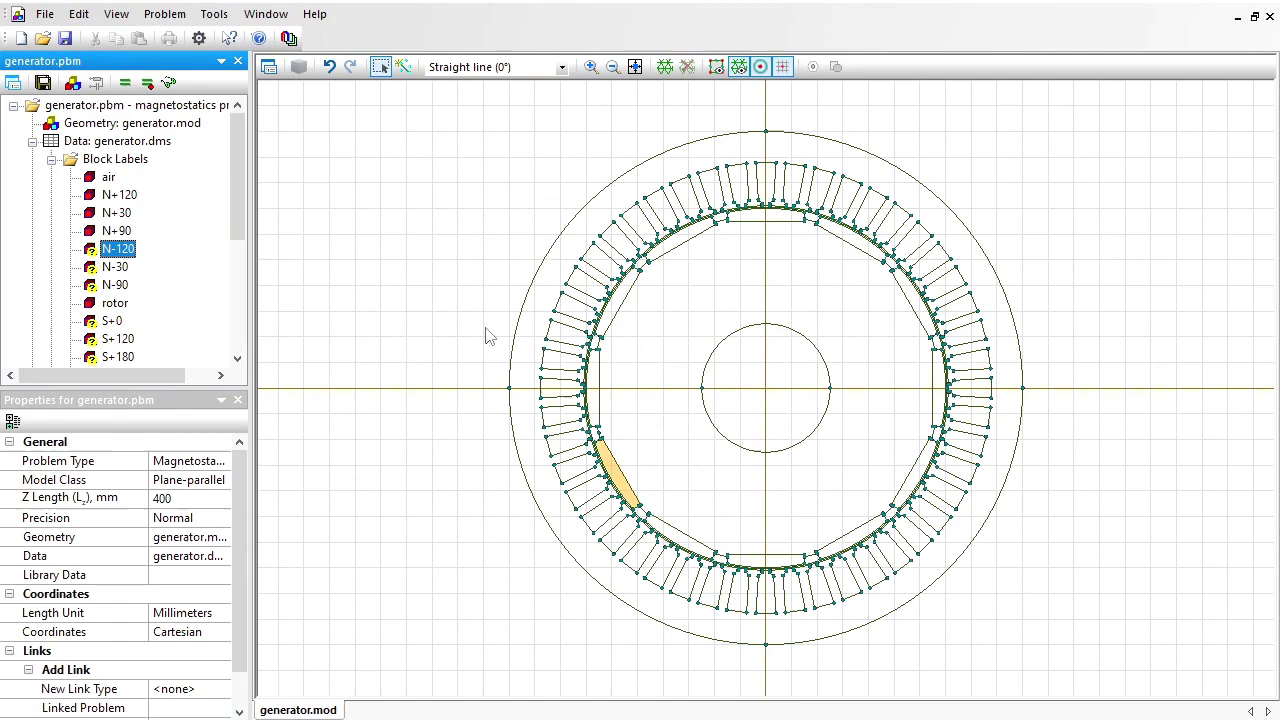
key("Return")
type("1.0")
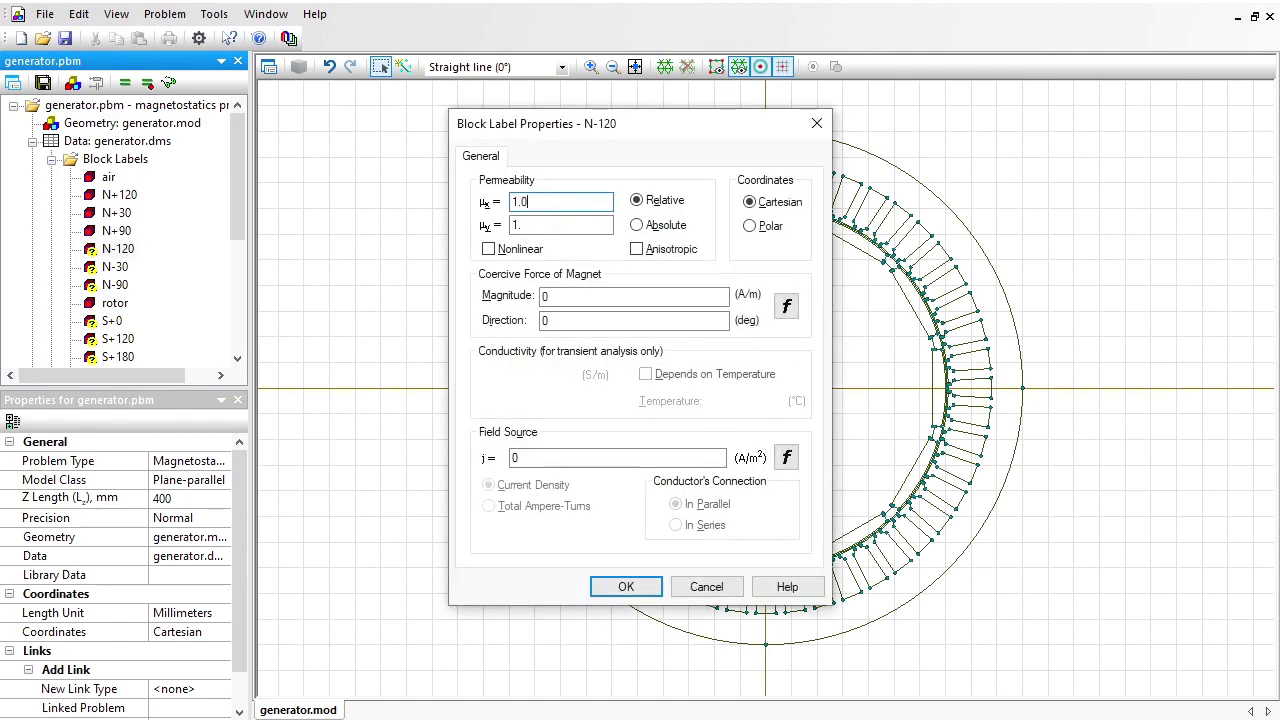
type("5")
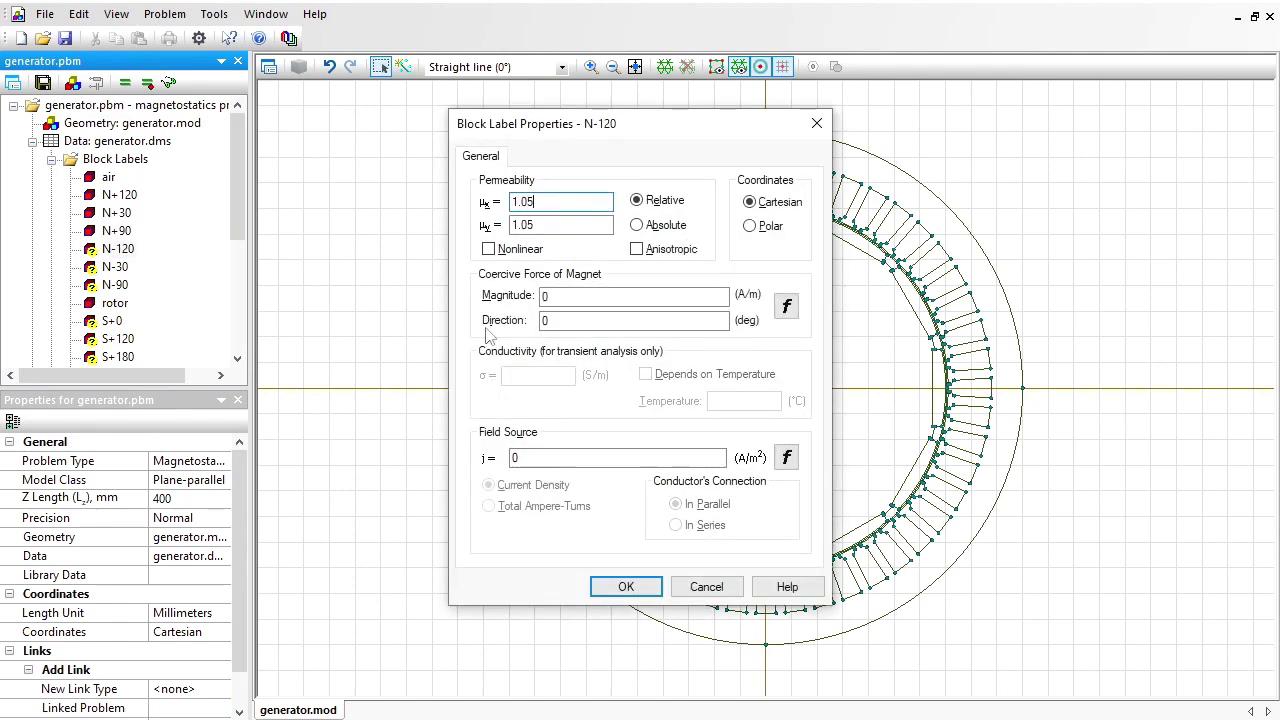
double_click(592, 296)
type("950000")
key("Tab")
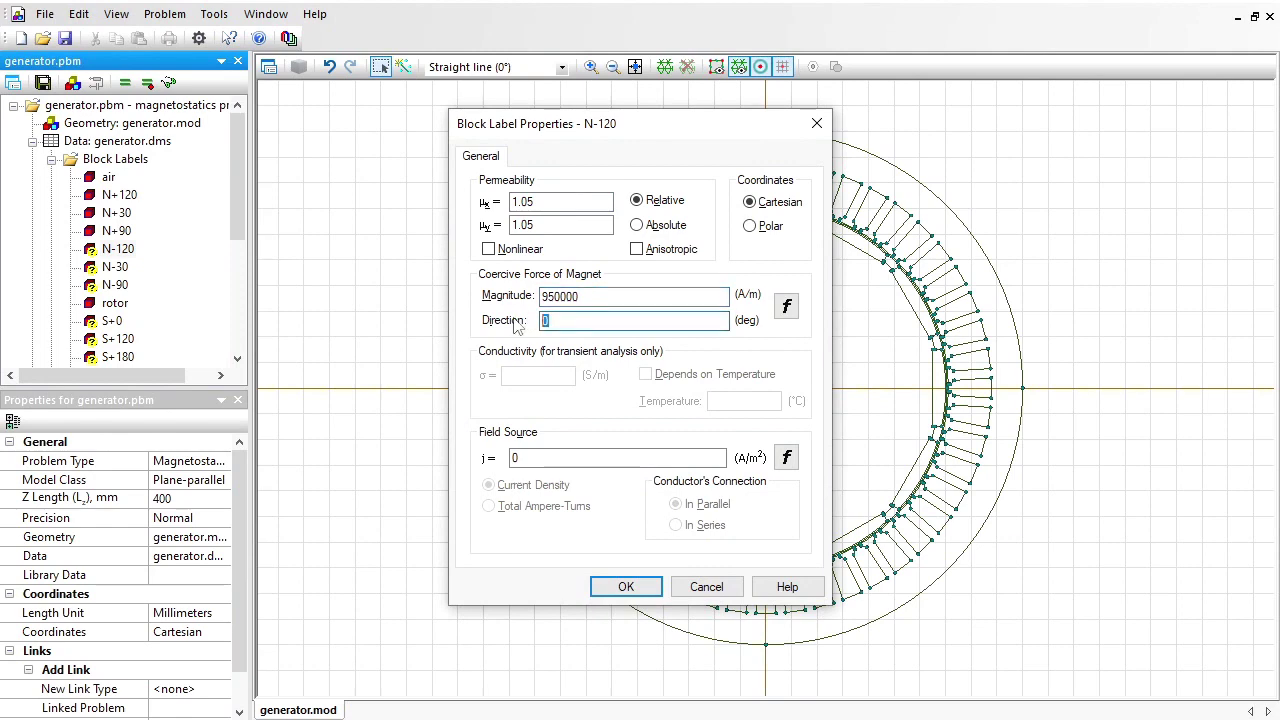
type("-120")
key("Return")
Give the N-30 magnet coercive force 950000 A/m directed at -30°
key("Down")
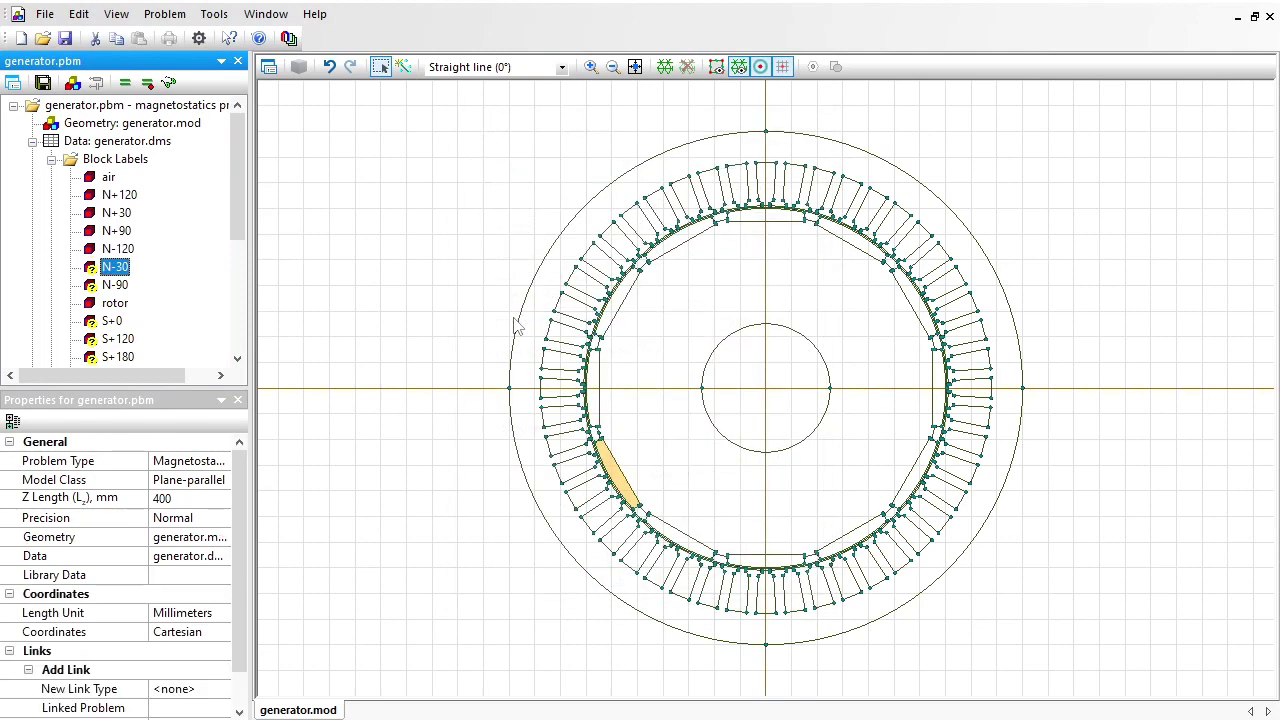
key("Return")
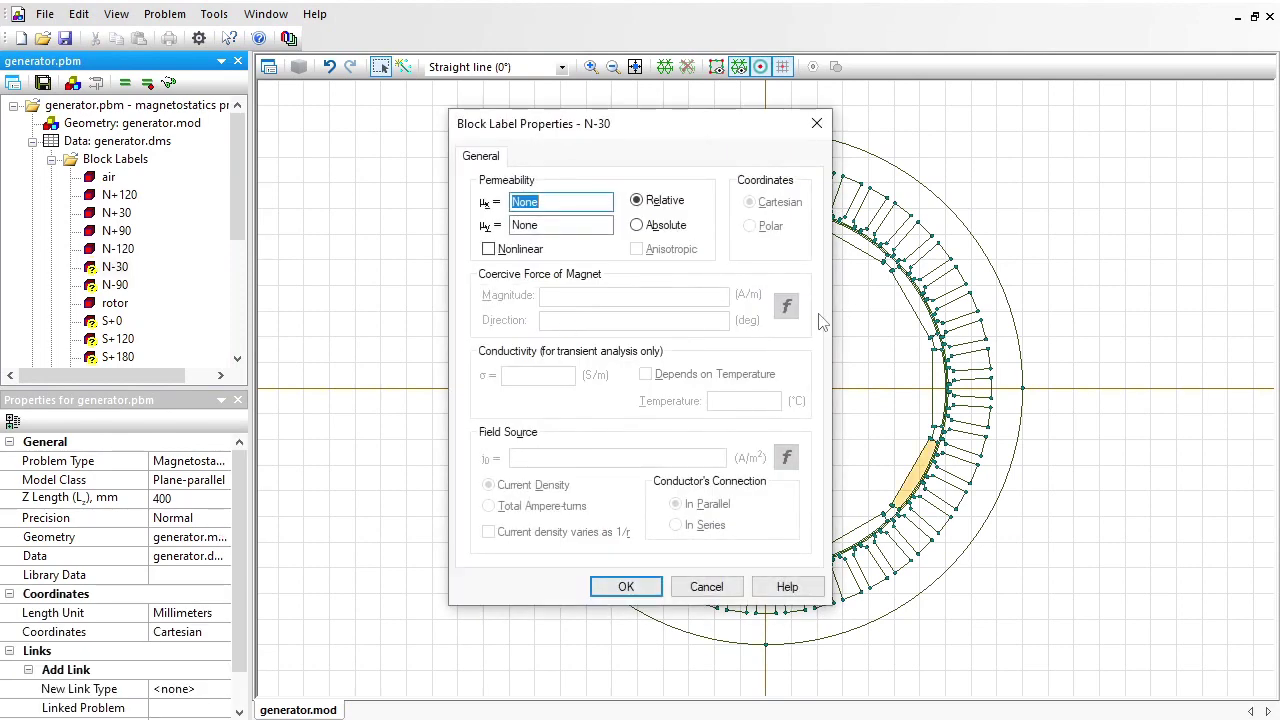
double_click(640, 296)
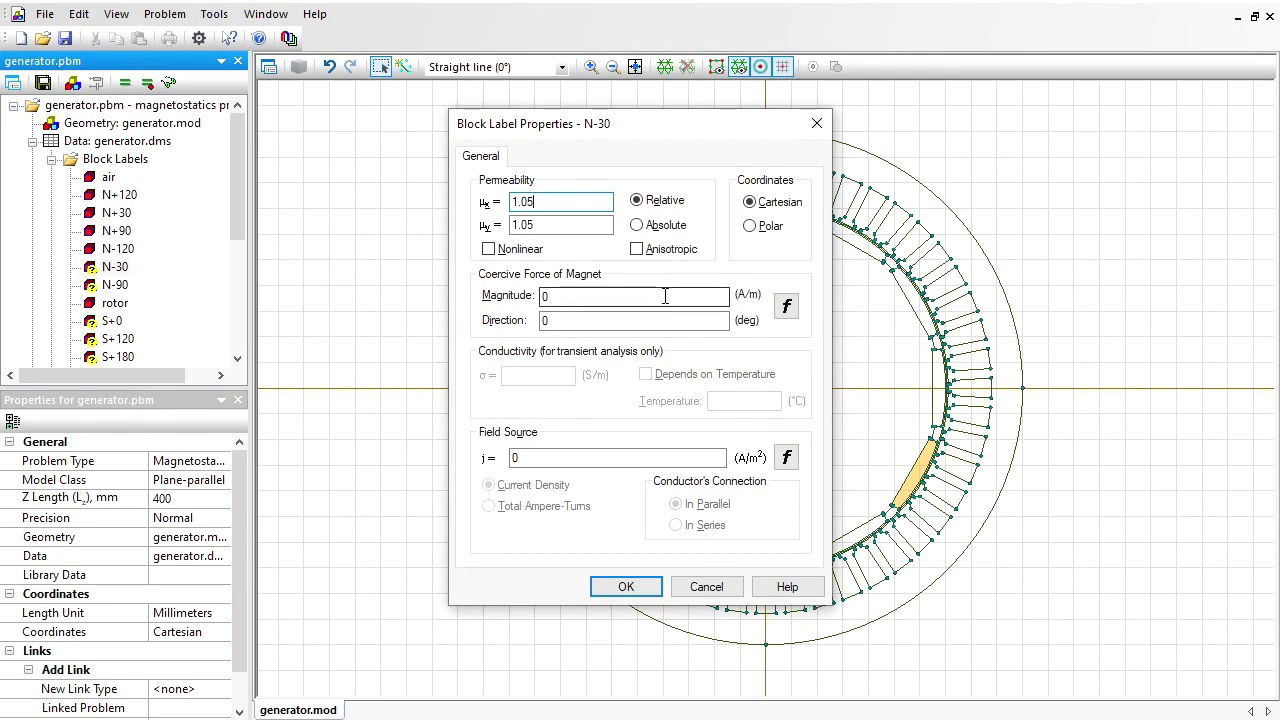
type("950000")
key("Tab")
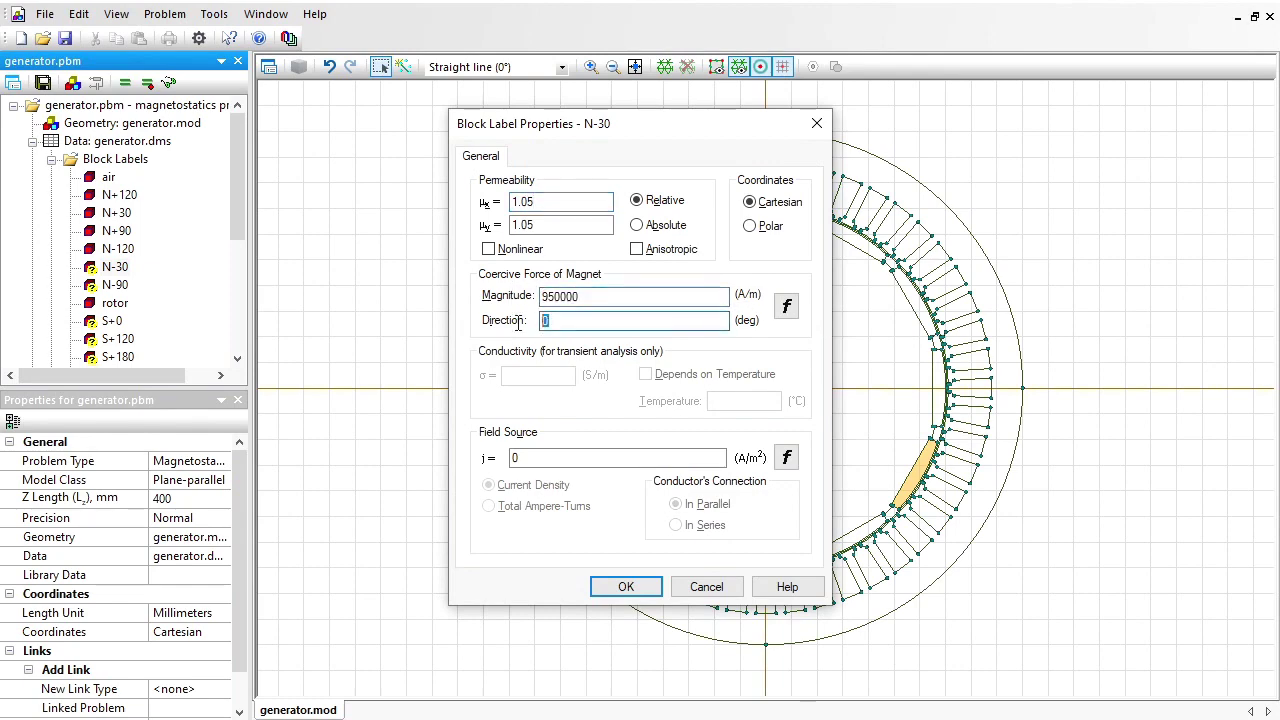
type("-30")
key("Return")
Give the N-90 magnet μ 1.05 and 950000 A/m at -90°
key("Down")
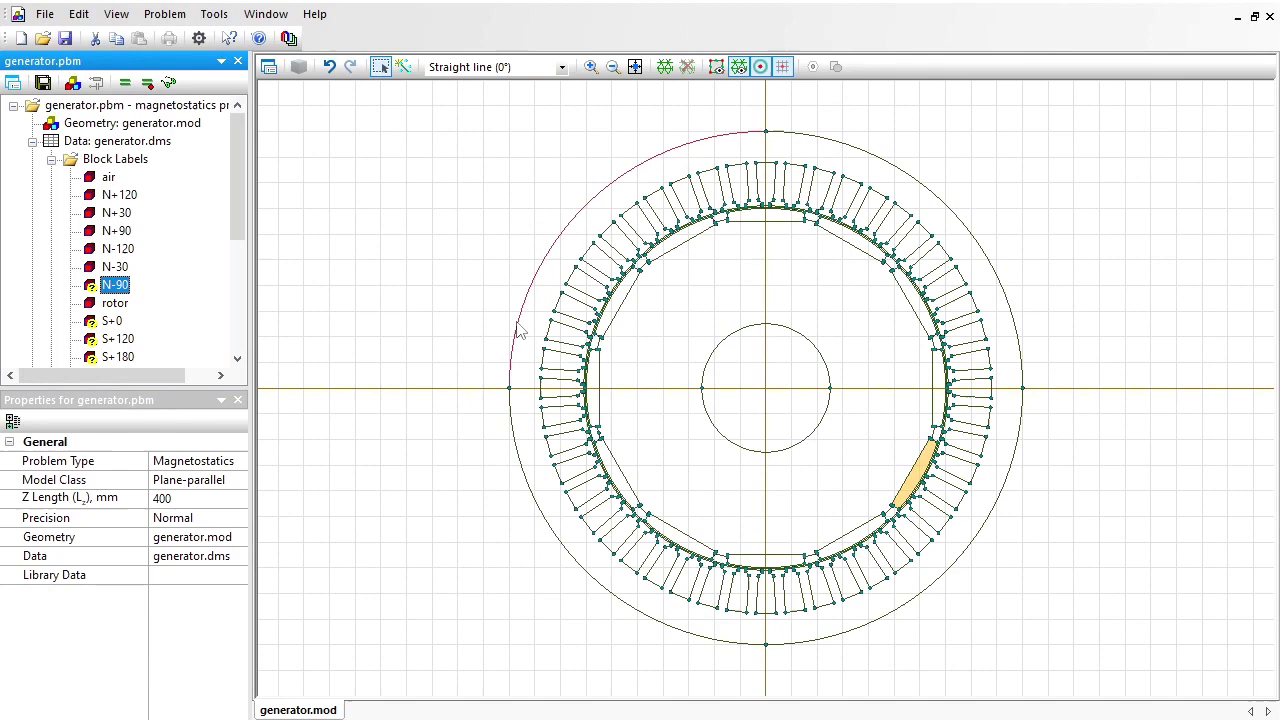
key("Return")
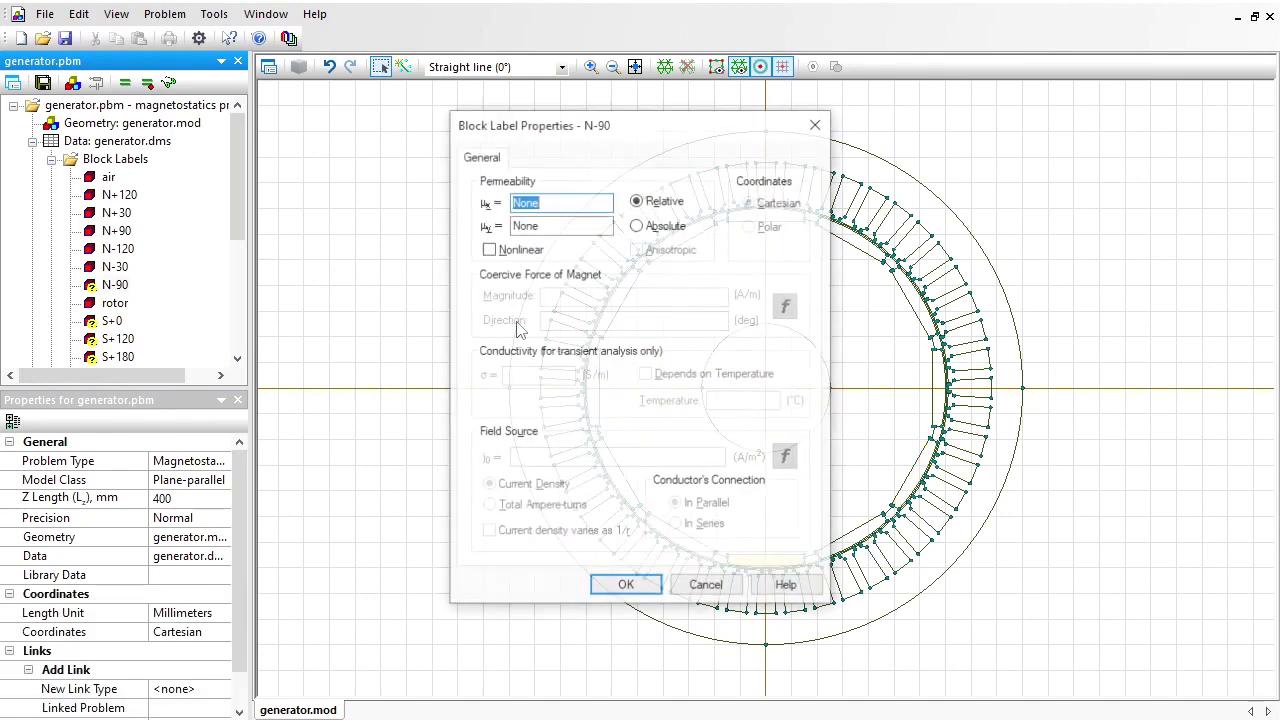
type("1.05")
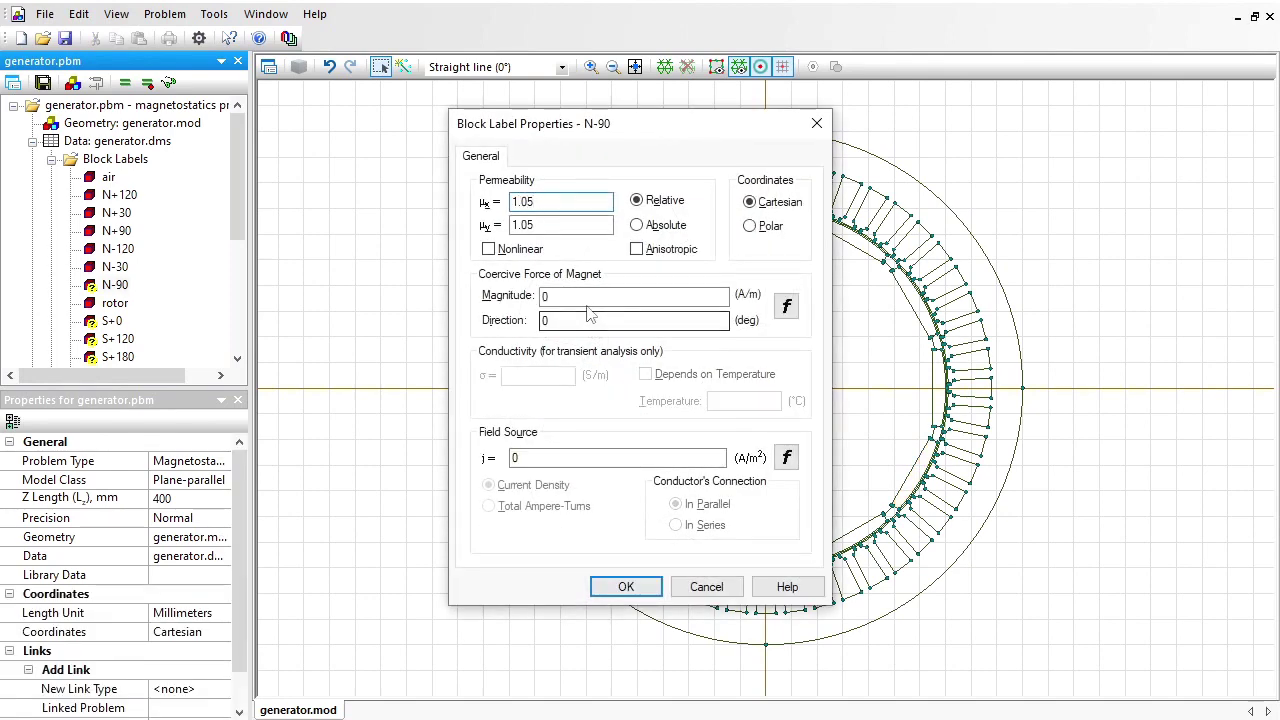
left_click_drag(588, 298, 457, 297)
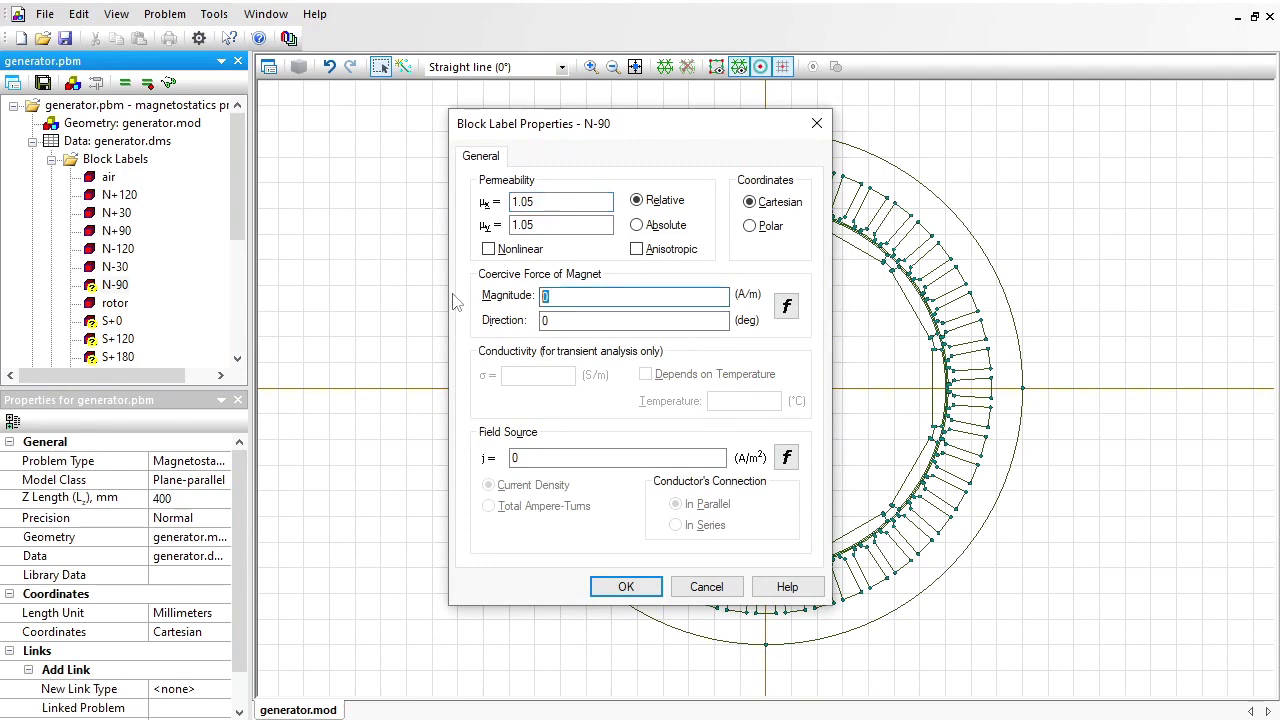
type("950000")
left_click(549, 320)
left_click_drag(549, 320, 490, 330)
type("-")
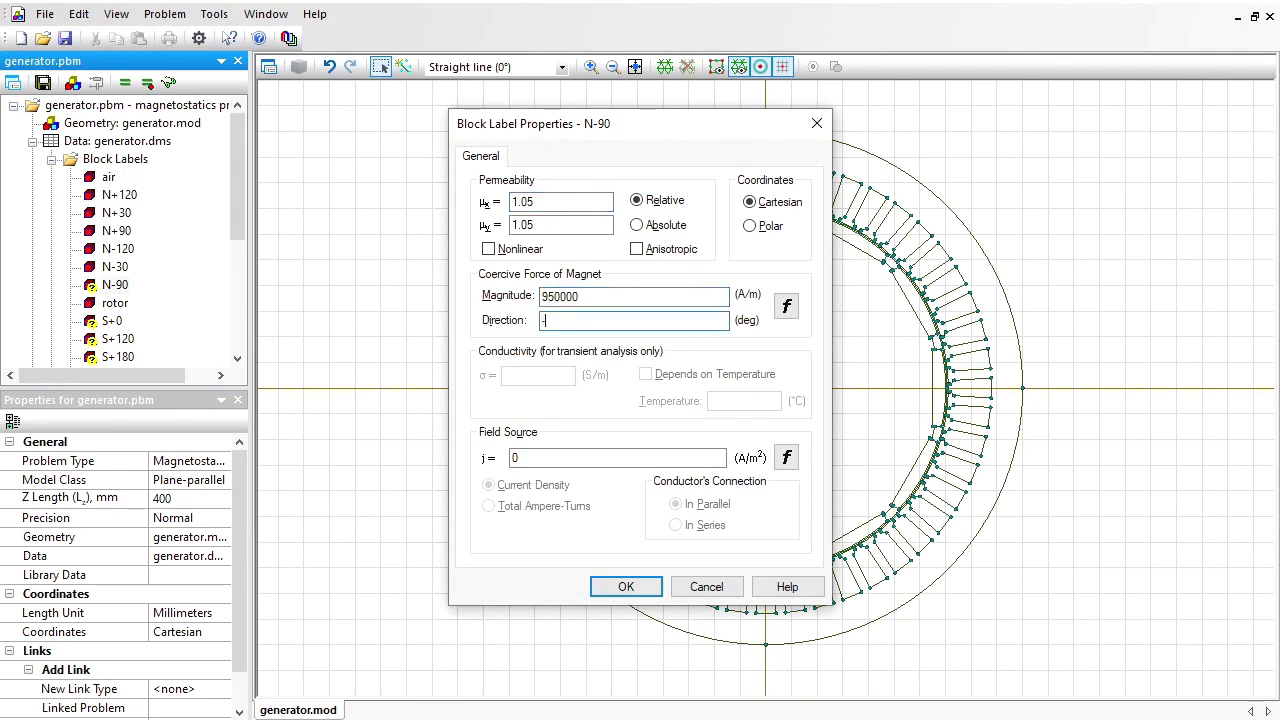
type("90")
key("Return")
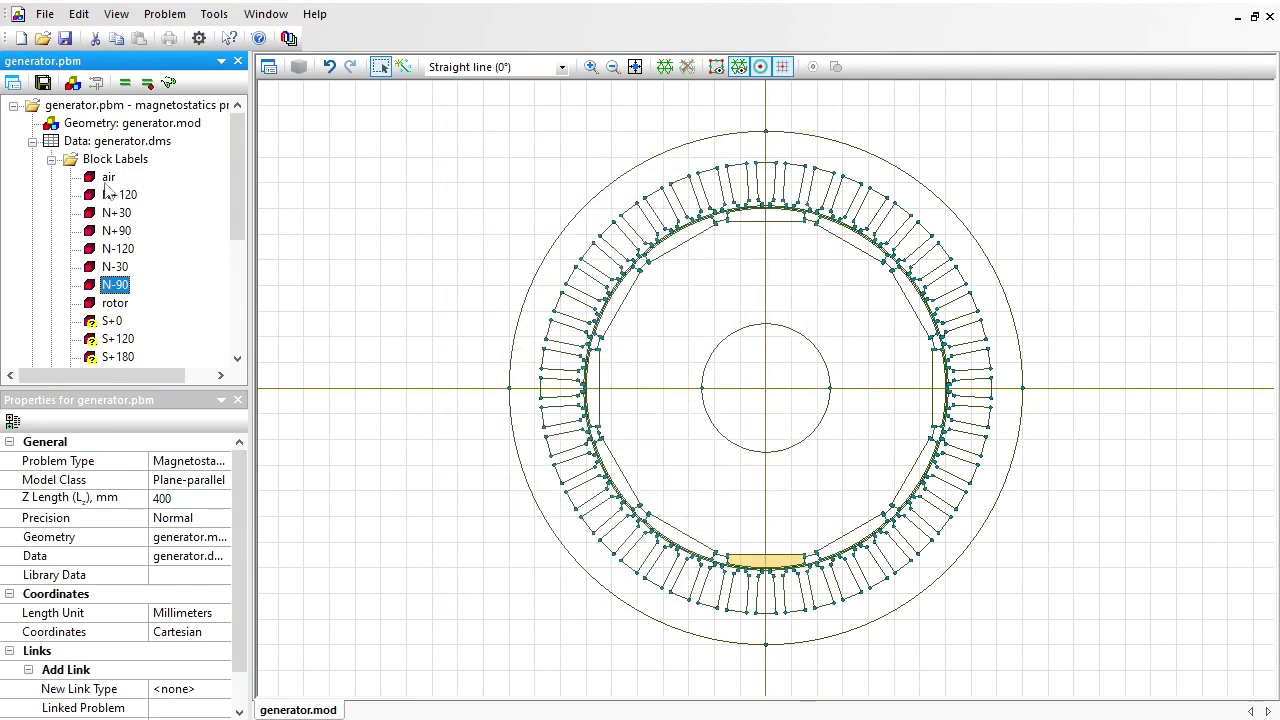
Give the S+0 magnet coercive force -950000 A/m at 0°
left_click_drag(235, 164, 235, 214)
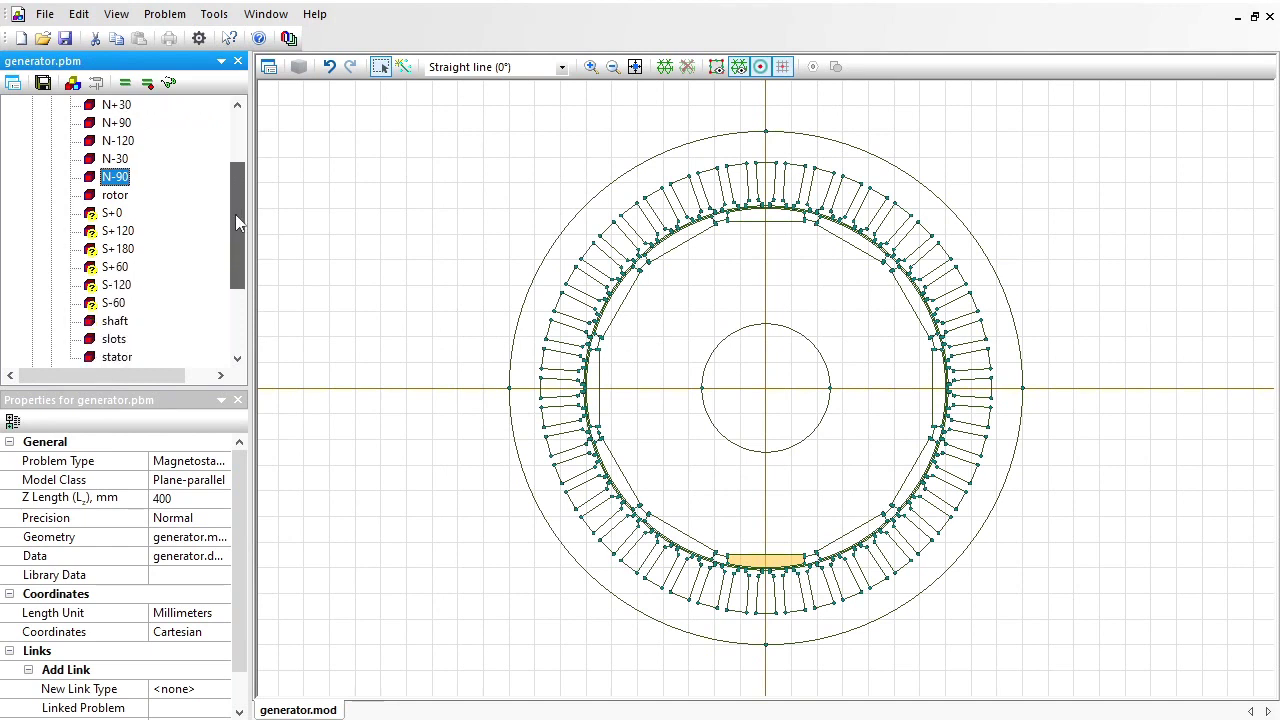
double_click(112, 215)
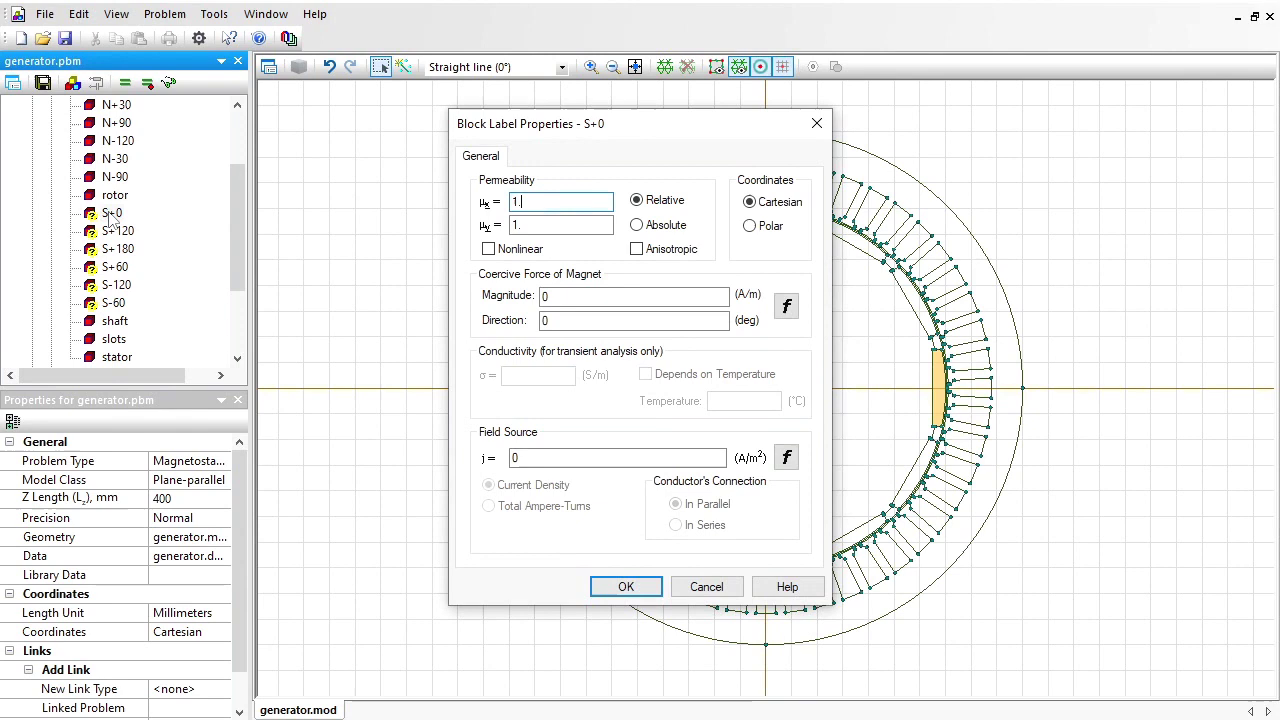
type("950000")
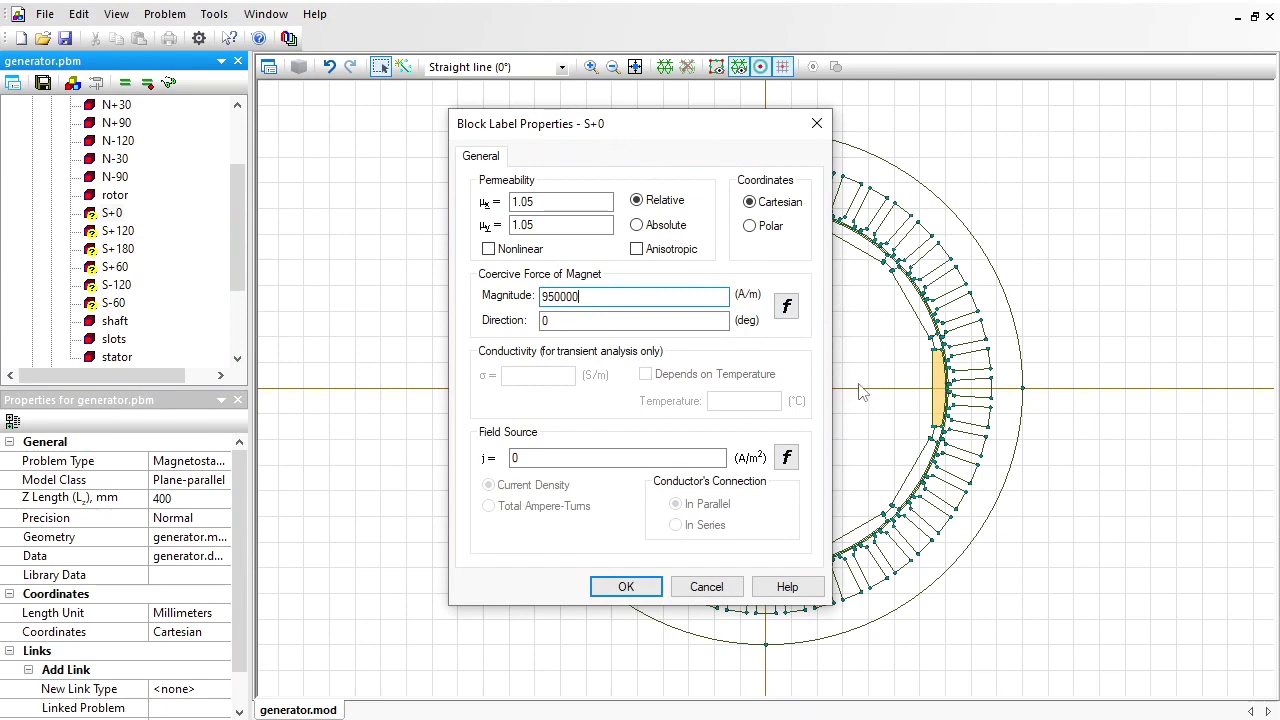
key("Home")
type("-")
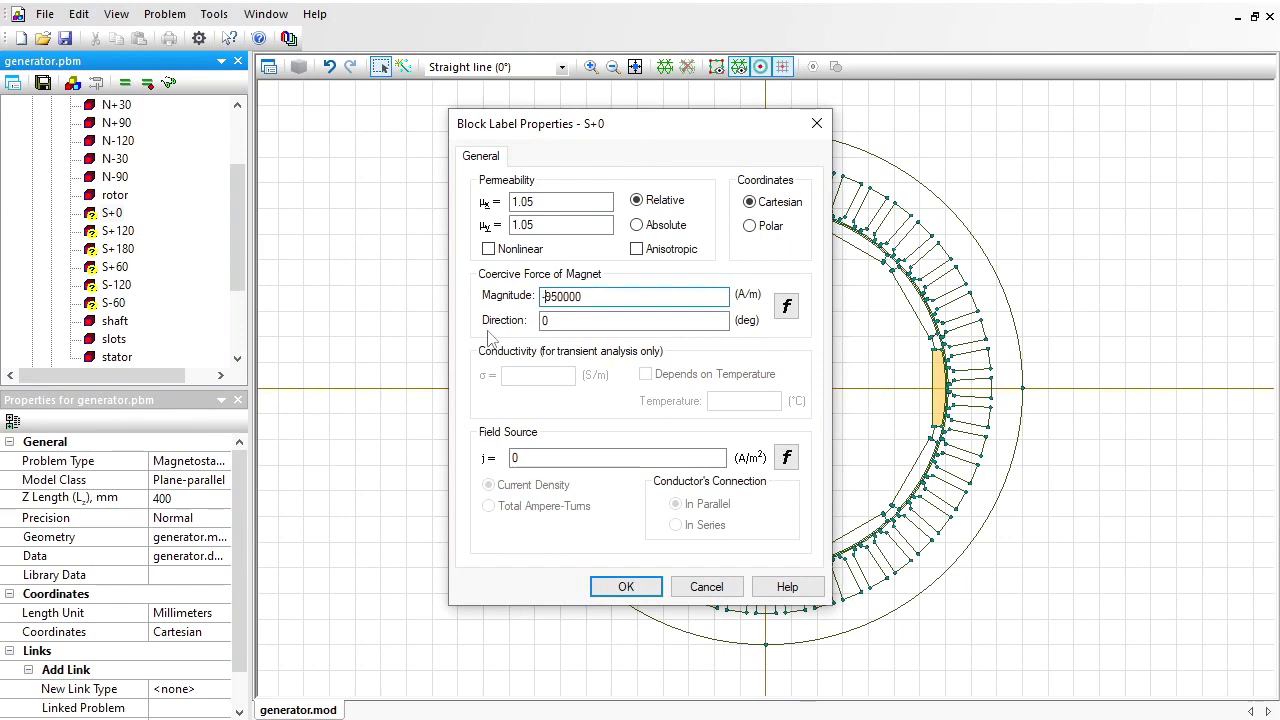
key("Tab")
key("shift+Tab")
left_click(626, 587)
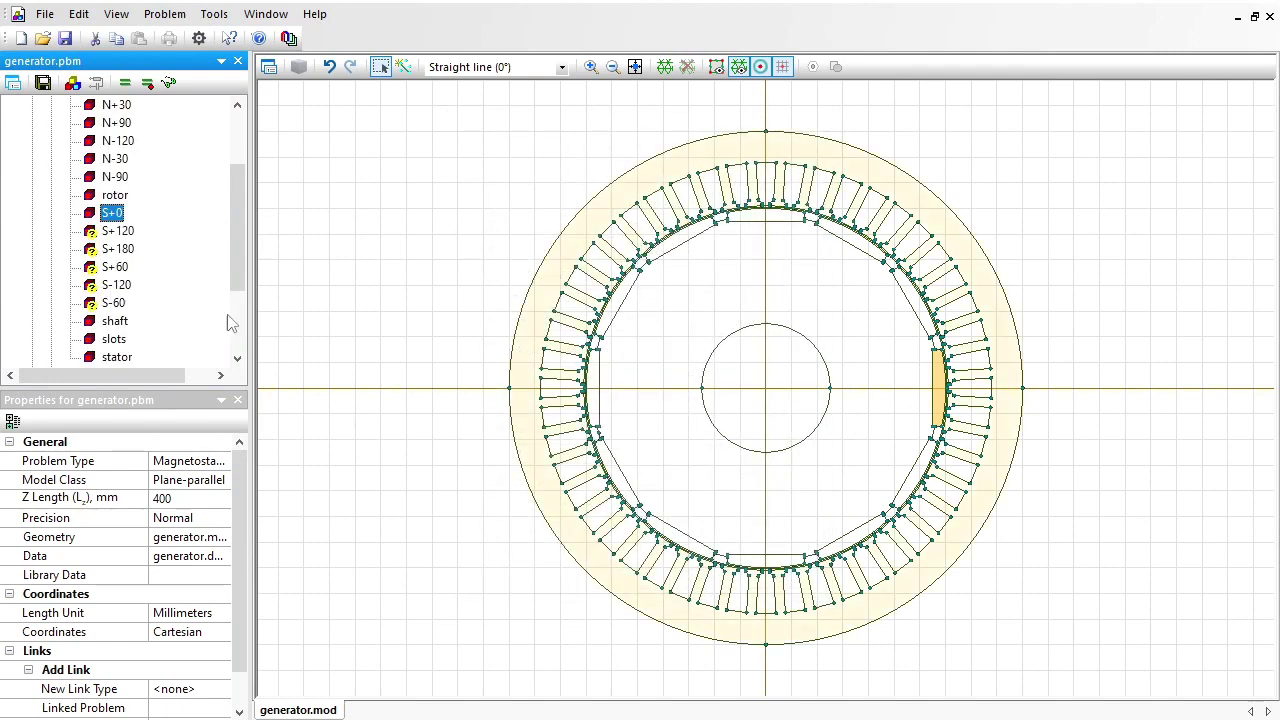
Give the S+60 magnet μ 1.05 and -950000 A/m at 60°
left_click(115, 268)
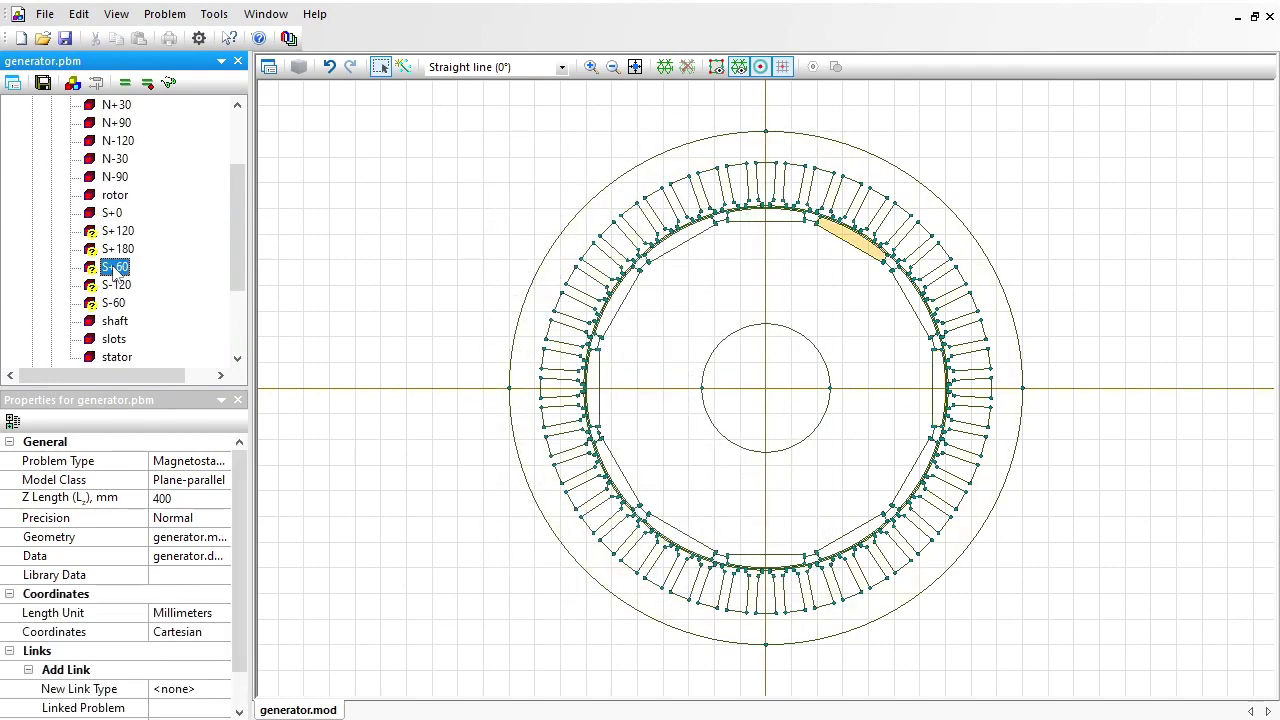
double_click(115, 268)
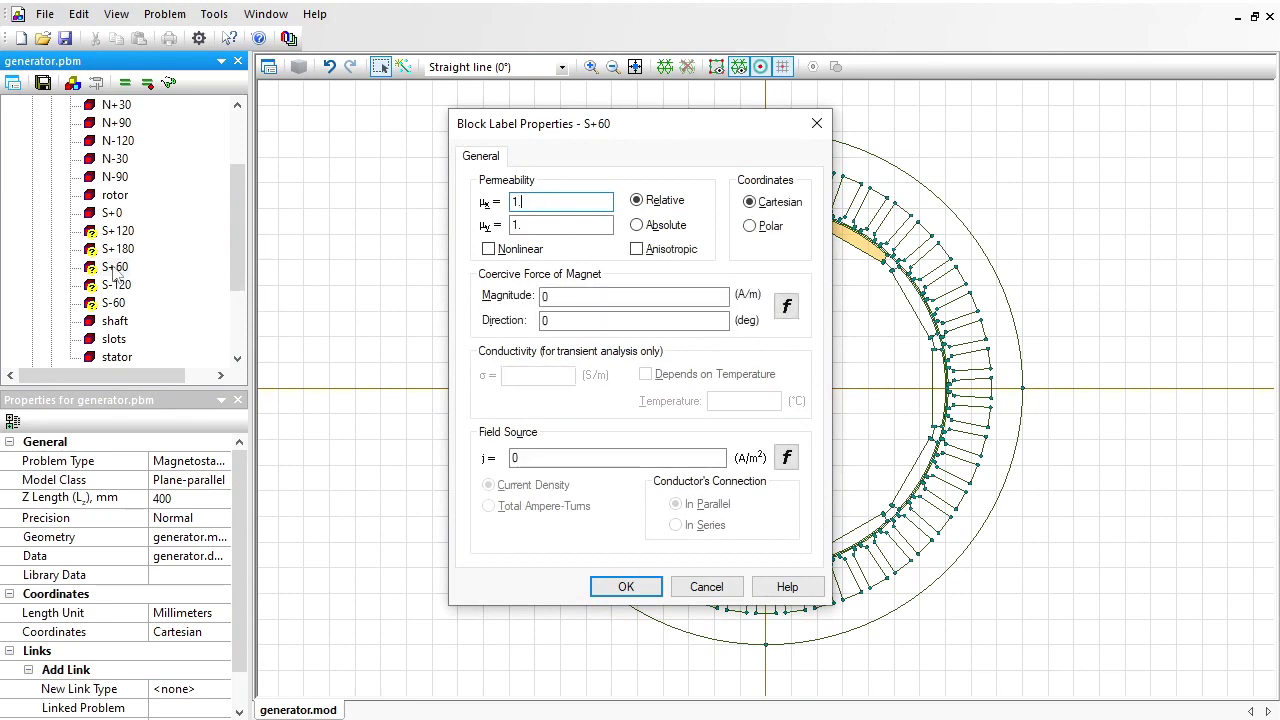
type("05")
key("Tab")
type("-950000")
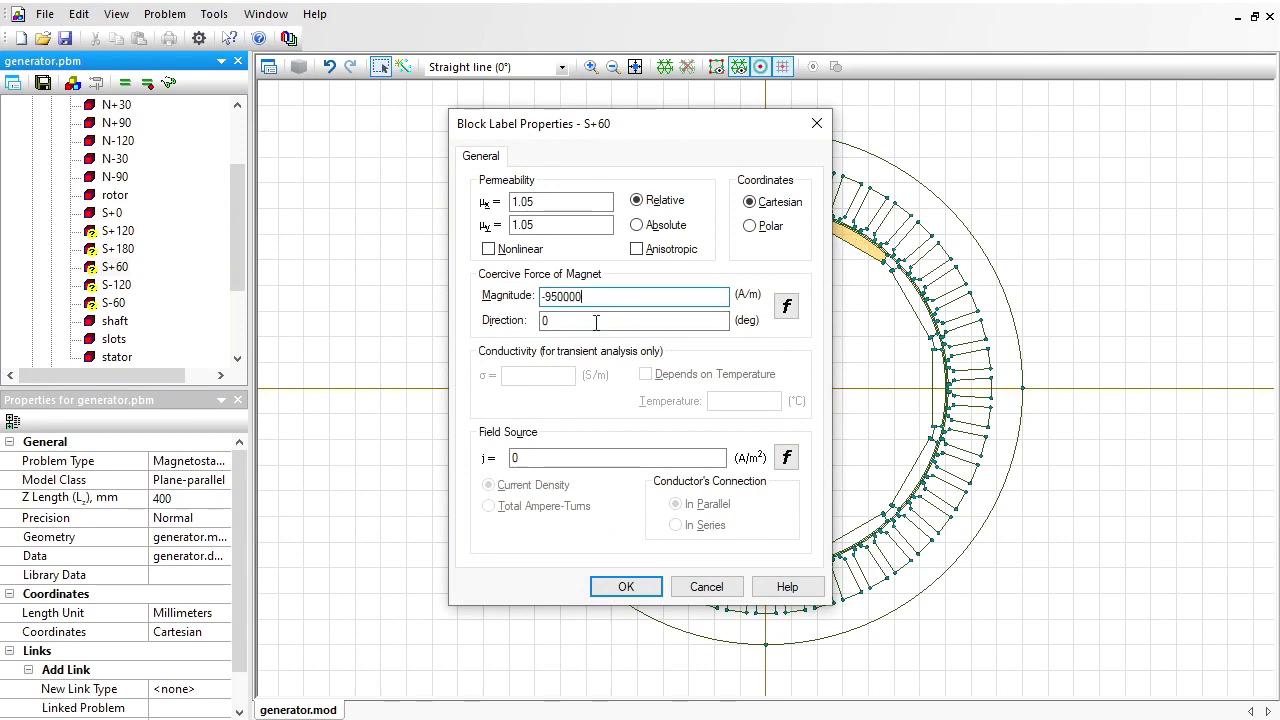
key("Tab")
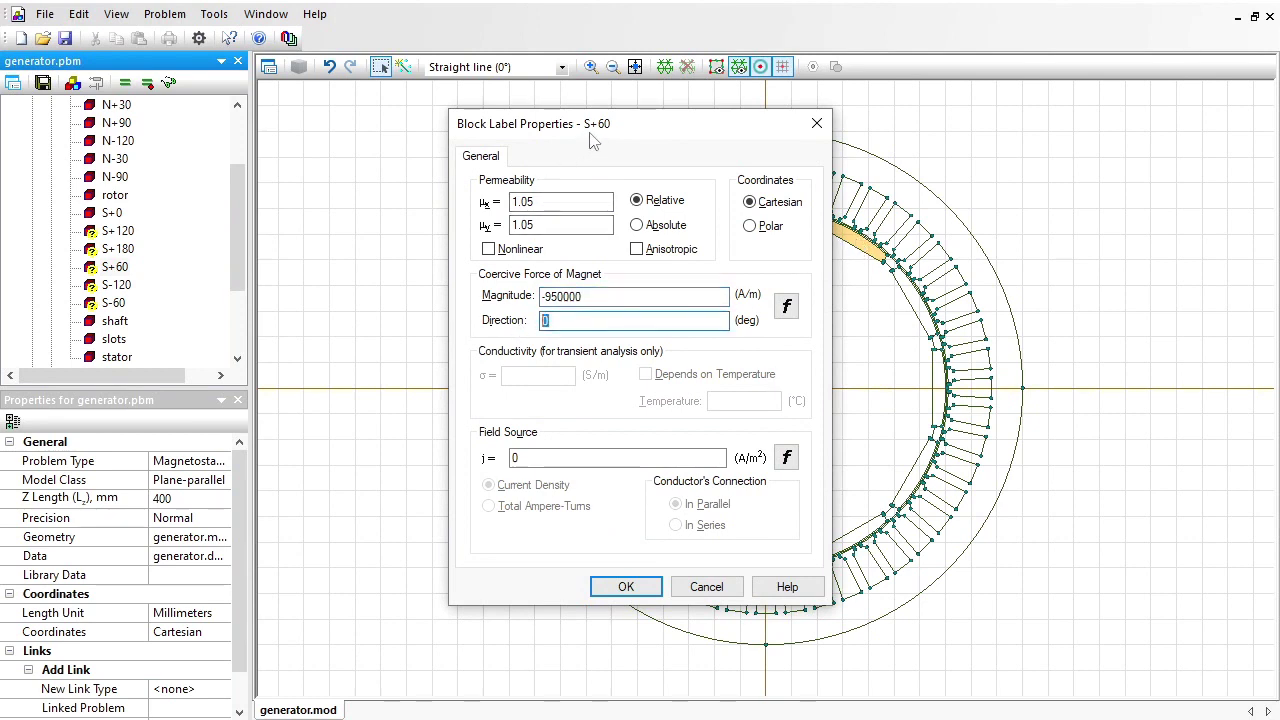
type("60")
key("Return")
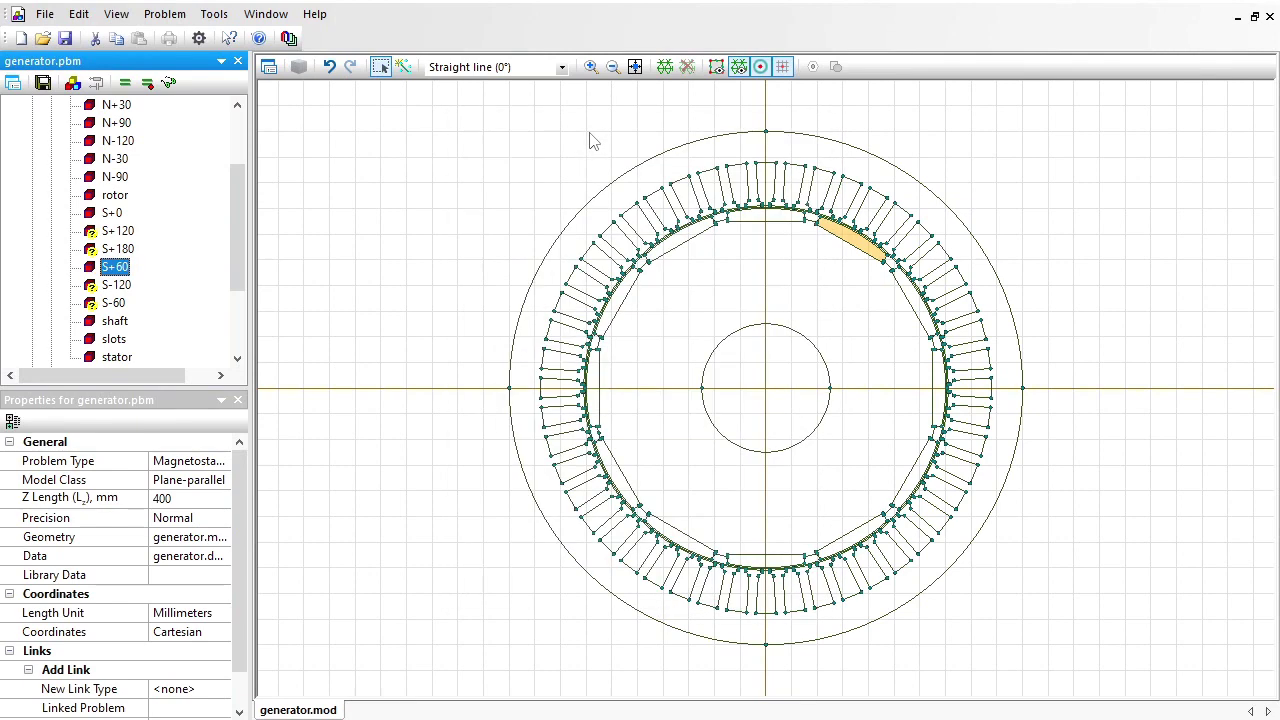
Give the S-120 magnet μ 1.05 and -950000 A/m at -120°
key("Down")
key("Return")
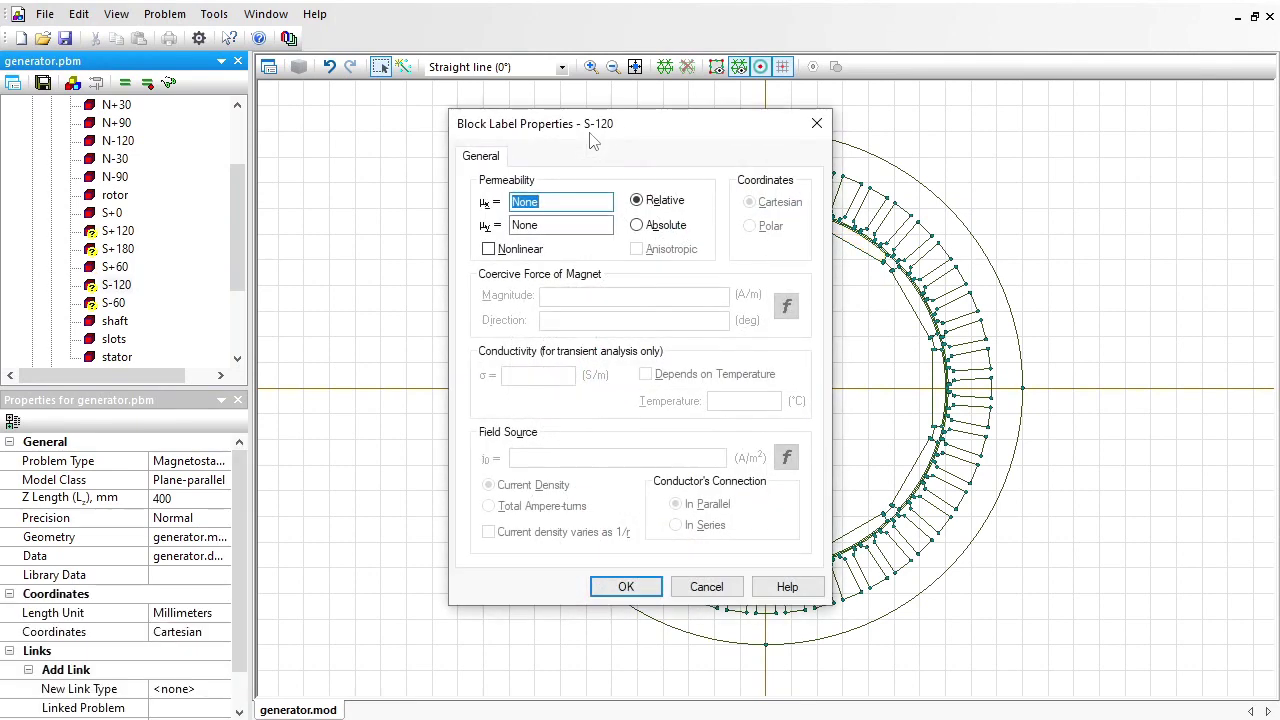
type("1.05")
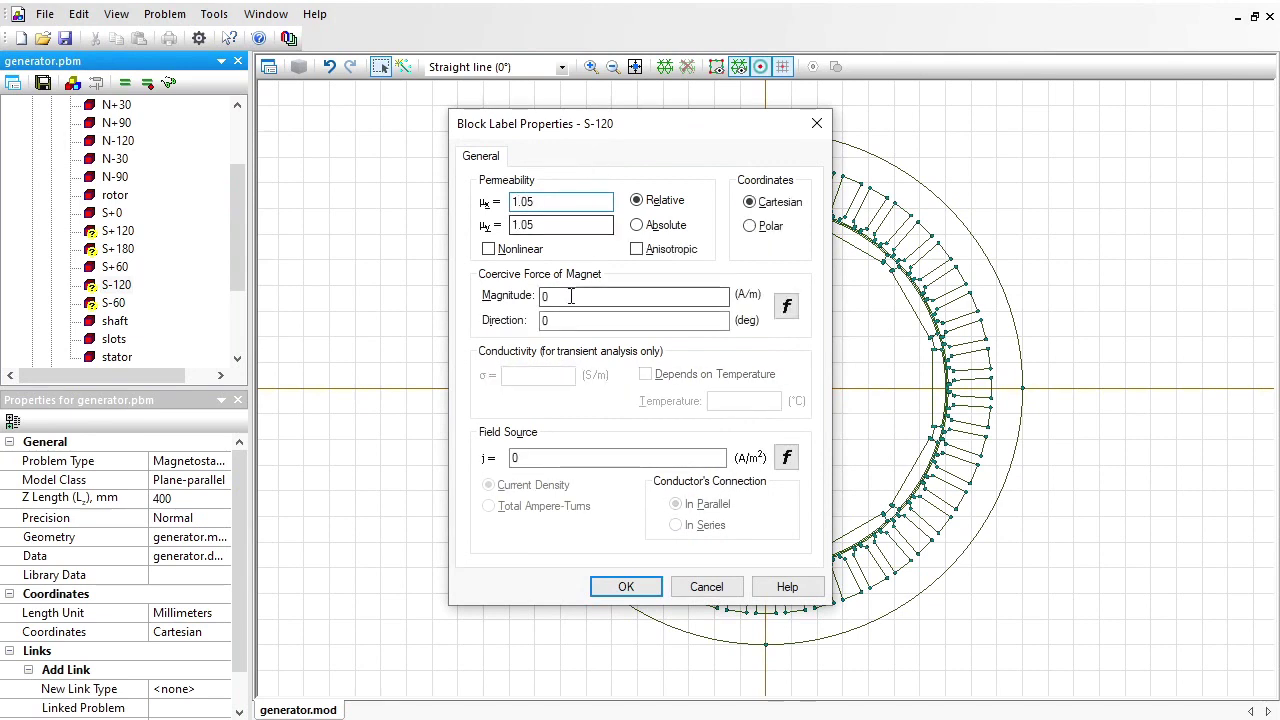
double_click(570, 295)
type("-950000")
key("Tab")
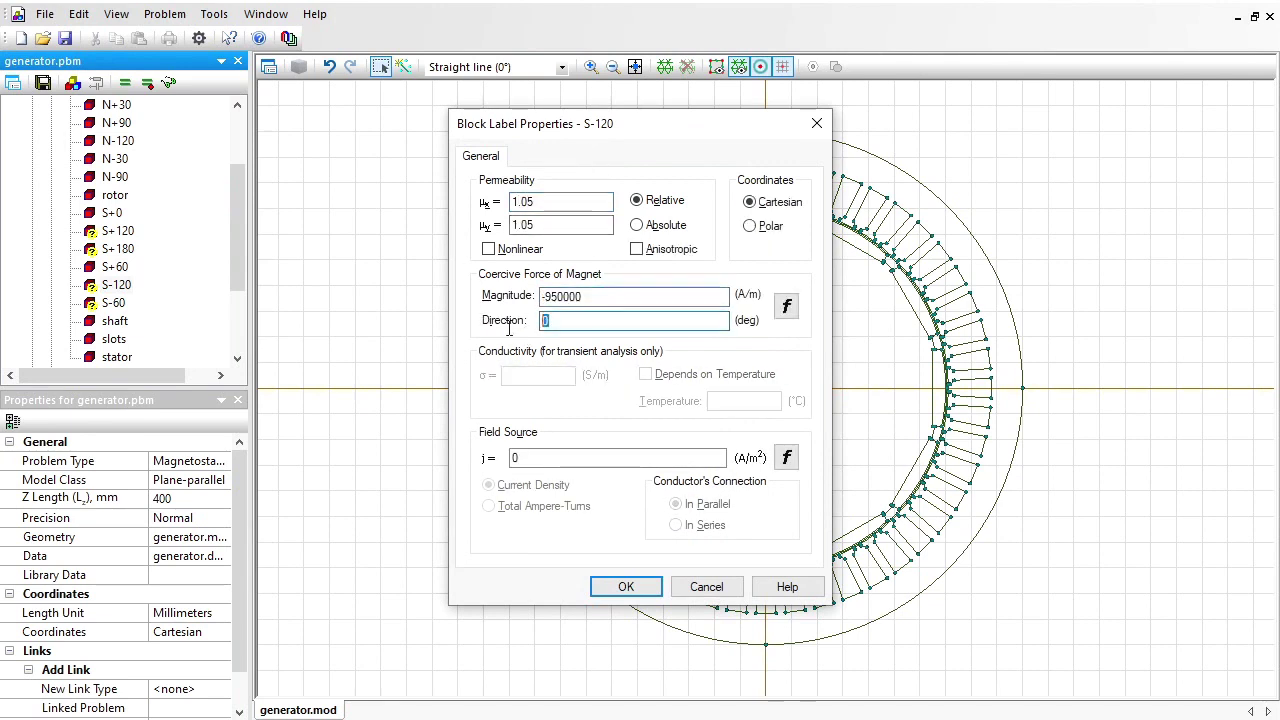
type("-120")
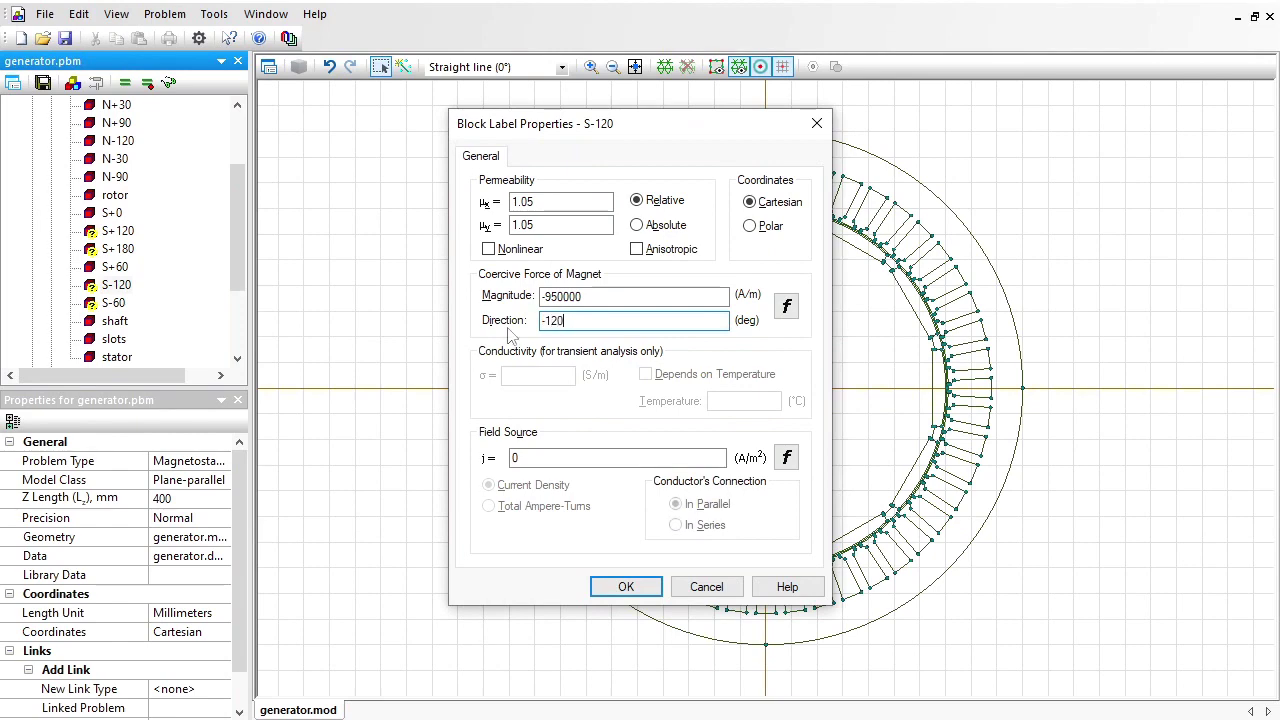
key("Return")
Give the S-60 magnet μ 1.05 and -950000 A/m at -60°
key("Down")
key("Return")
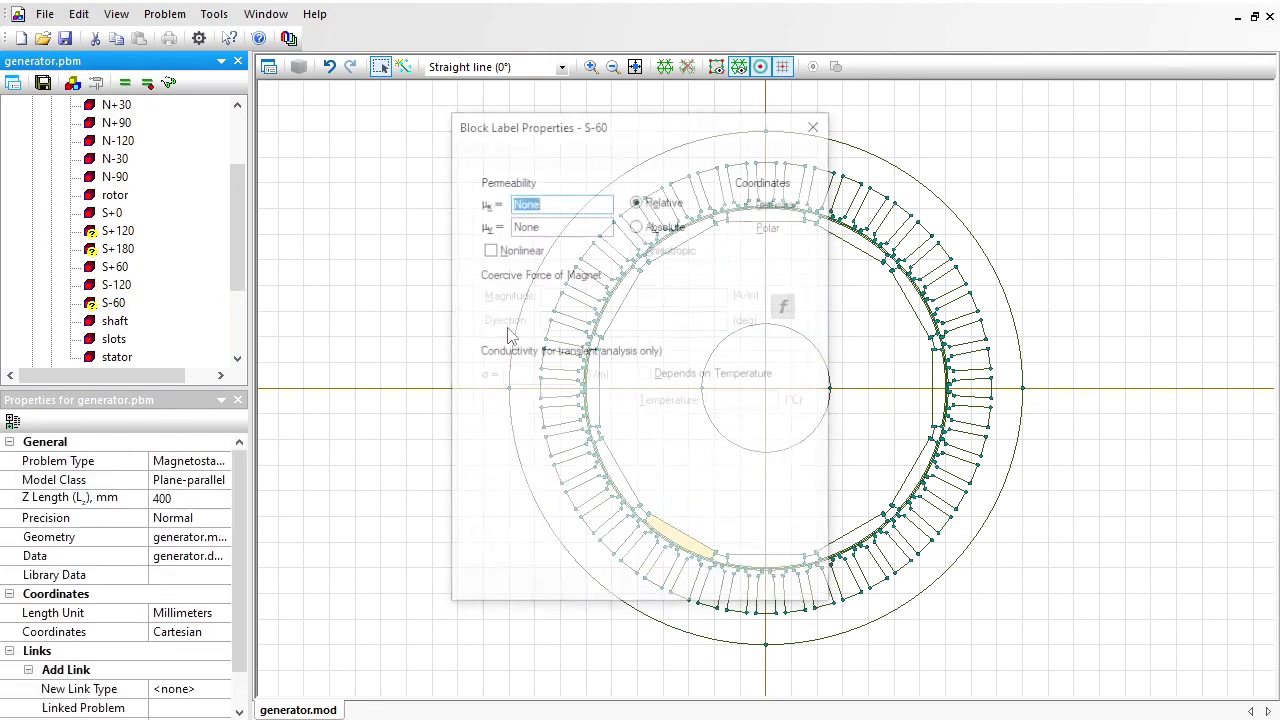
type("1.05")
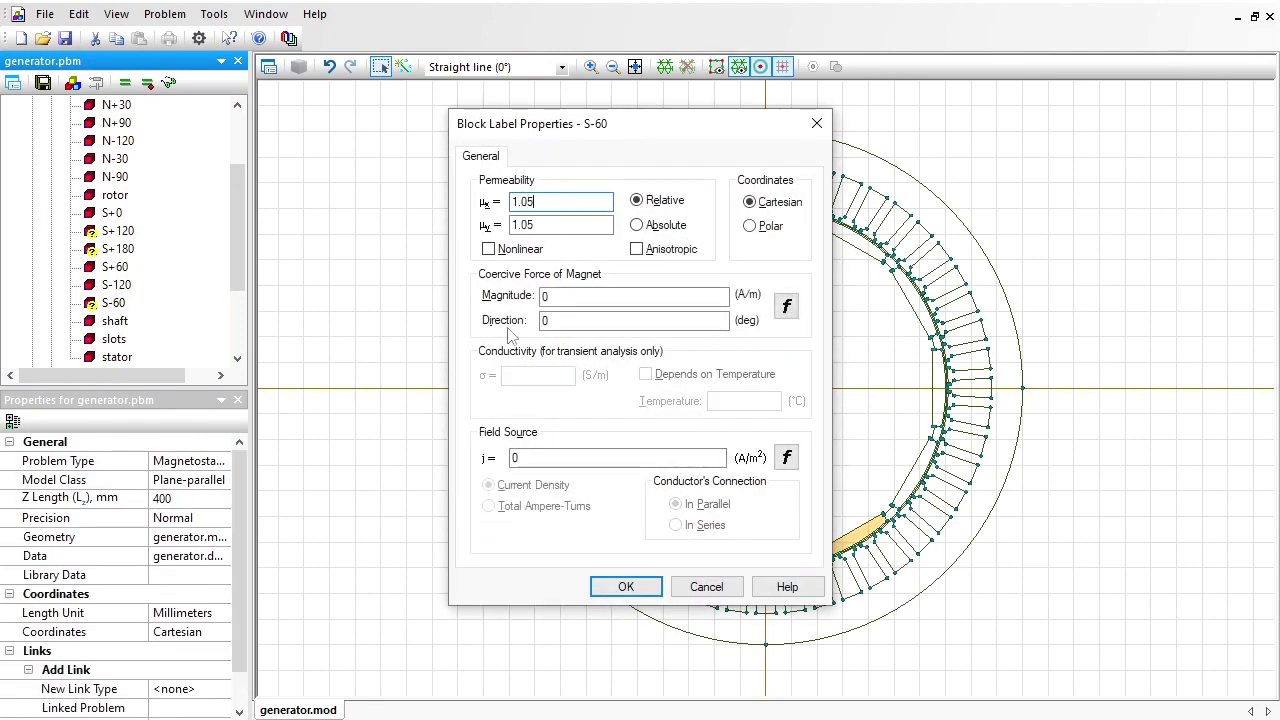
double_click(560, 296)
type("-950000")
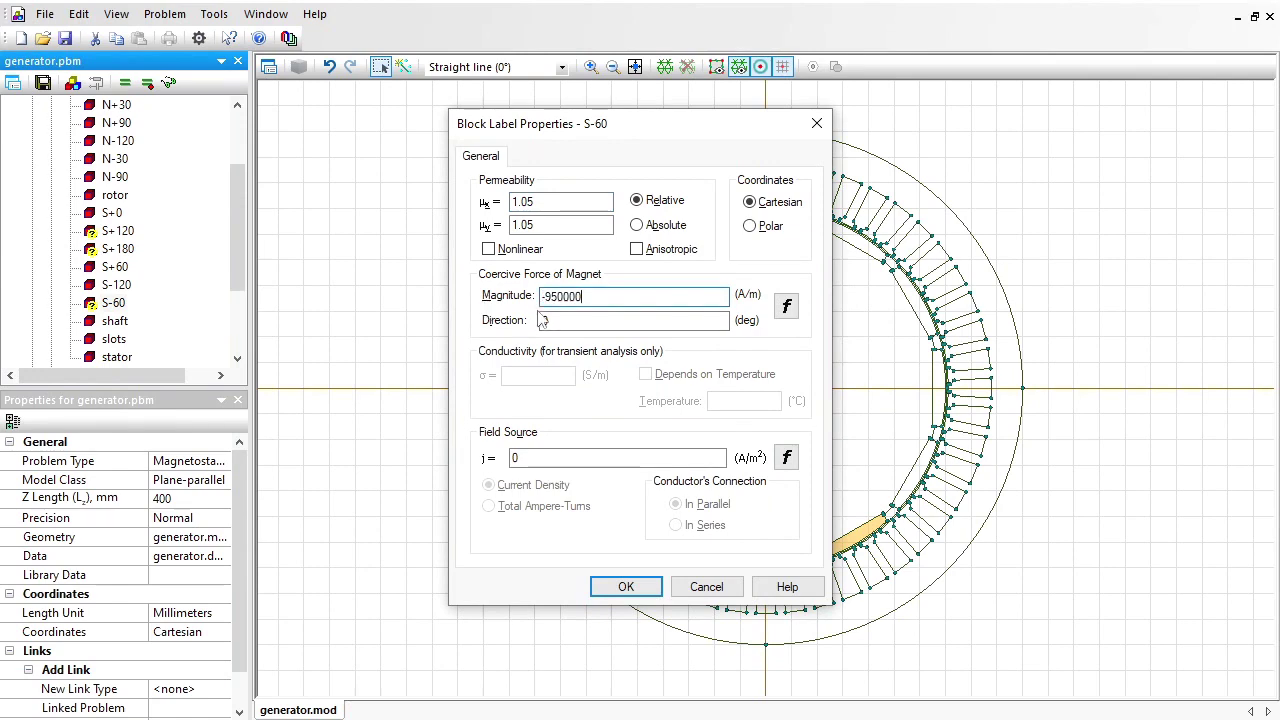
key("Tab")
type("-60")
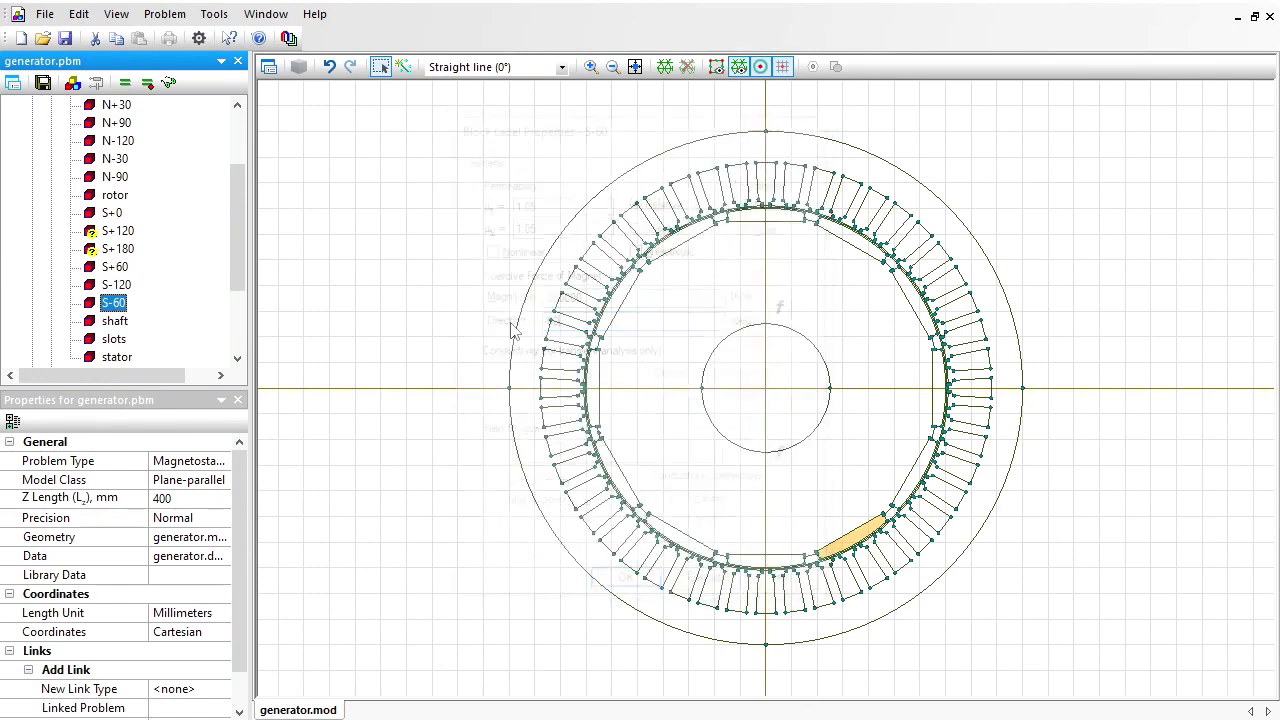
key("Return")
Give the S+120 magnet coercive force -950000 A/m directed at 120°
double_click(112, 236)
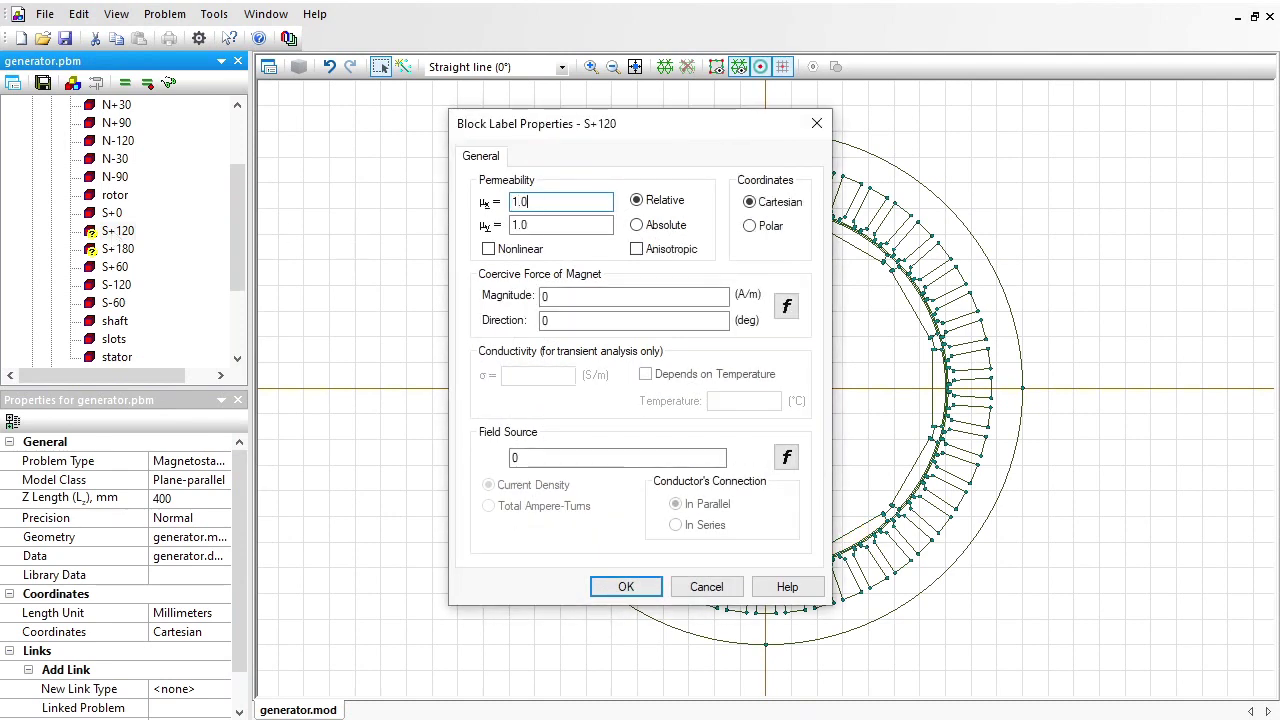
double_click(565, 296)
type("-950000")
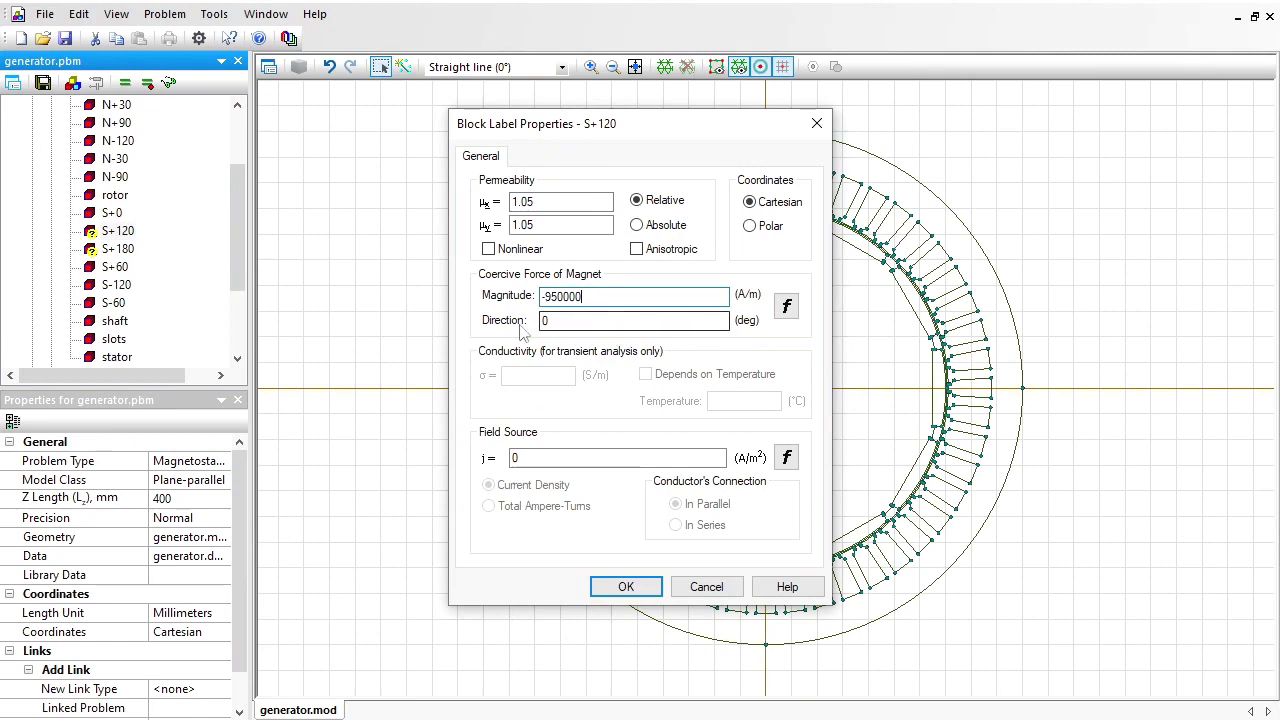
key("Tab")
type("120")
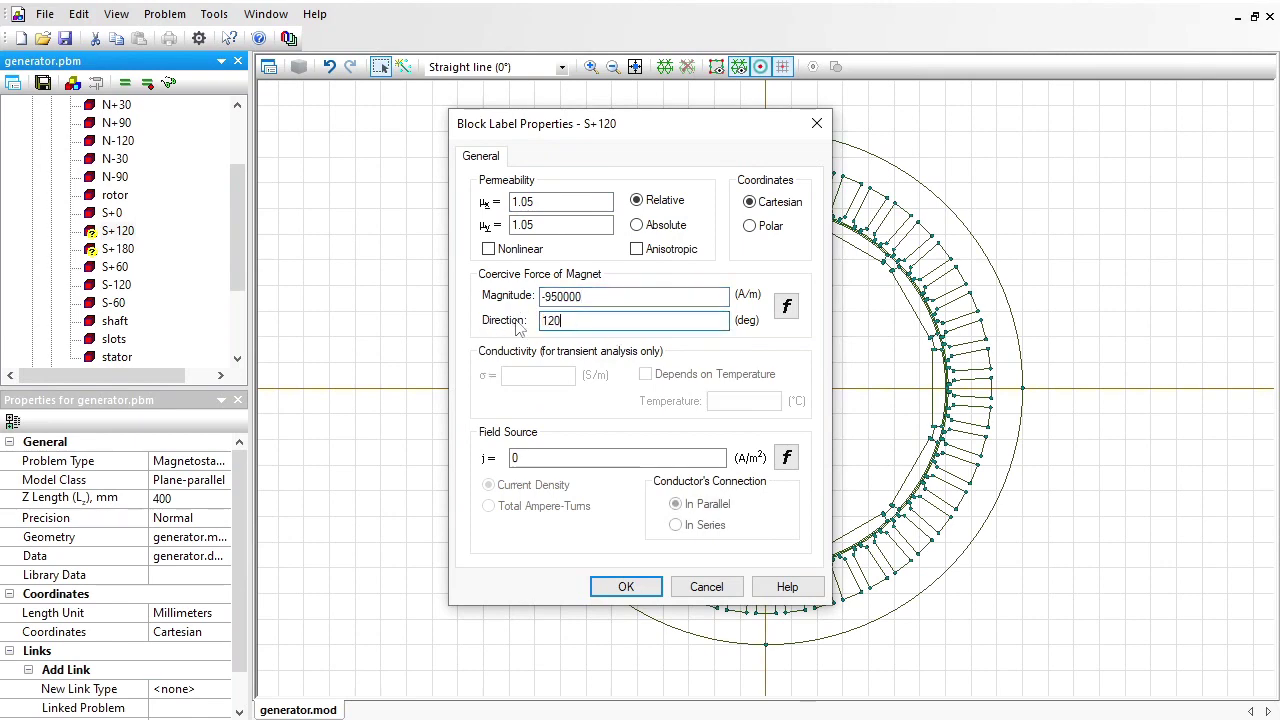
key("Return")
Give the S+180 magnet μ 1.05 and -950000 A/m at 180°
key("Down")
key("alt+Return")
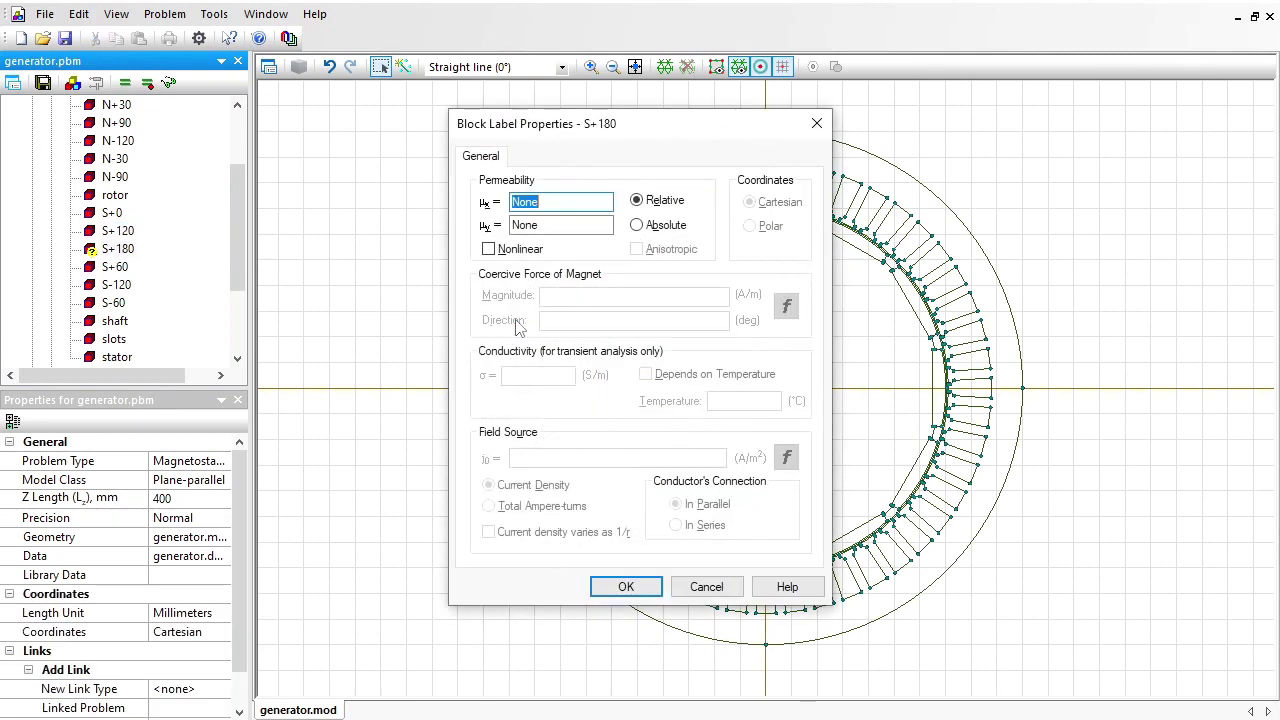
type("1.05")
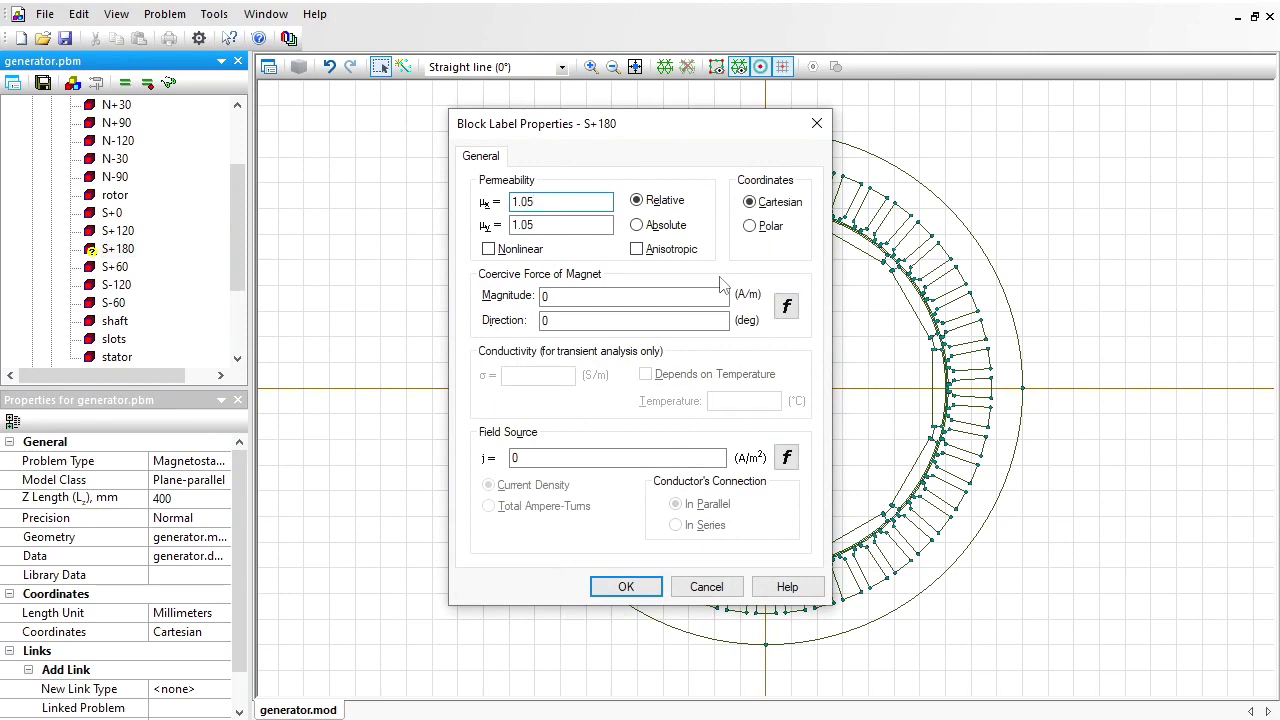
left_click(707, 293)
type("-950000")
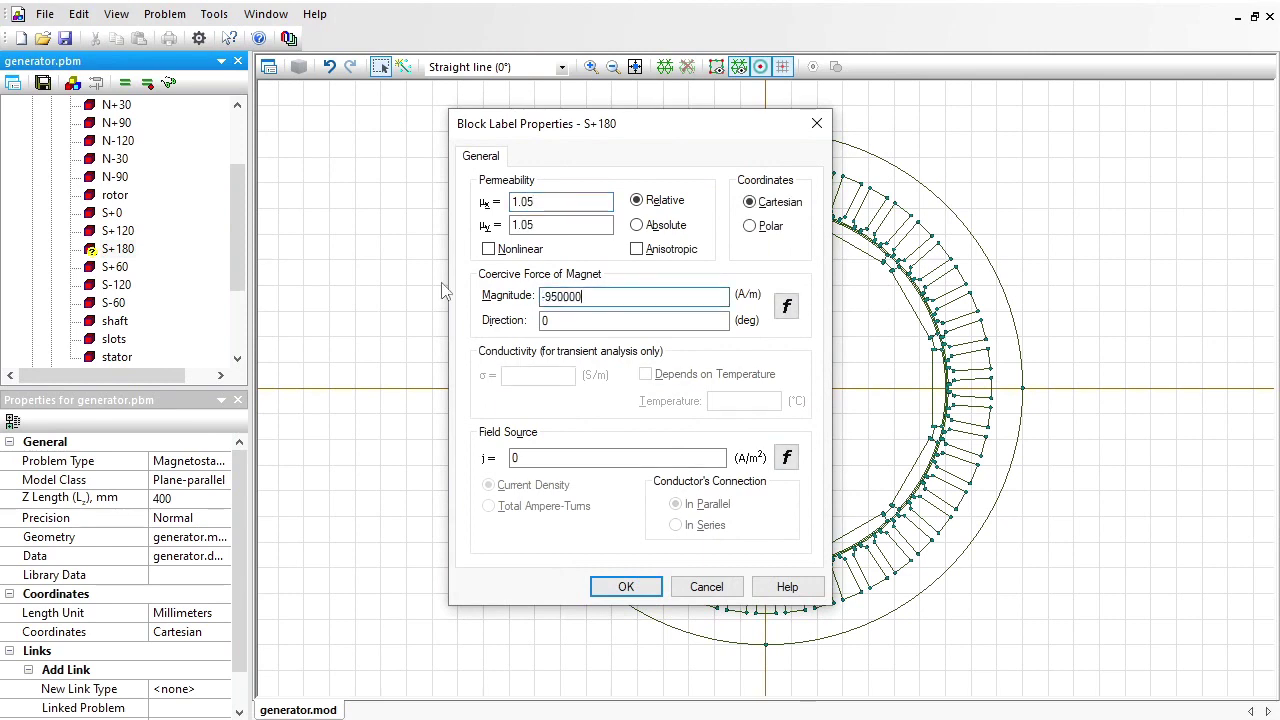
double_click(572, 320)
type("180")
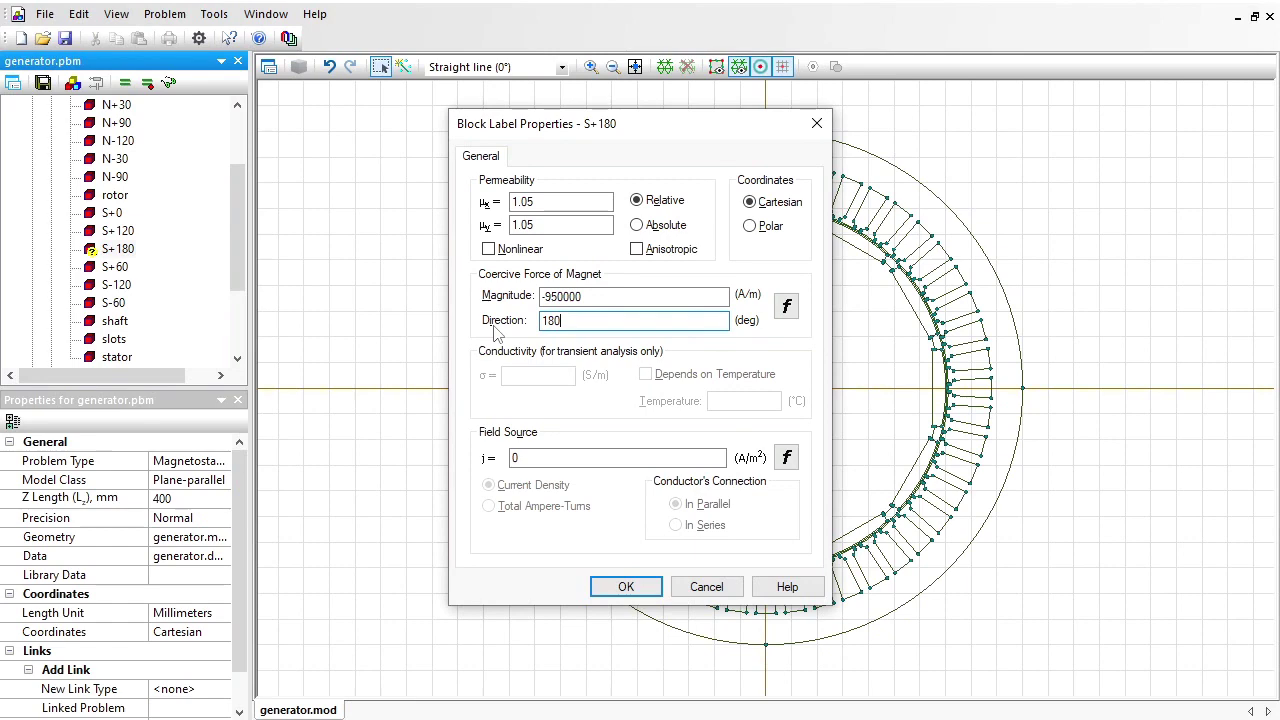
key("Return")
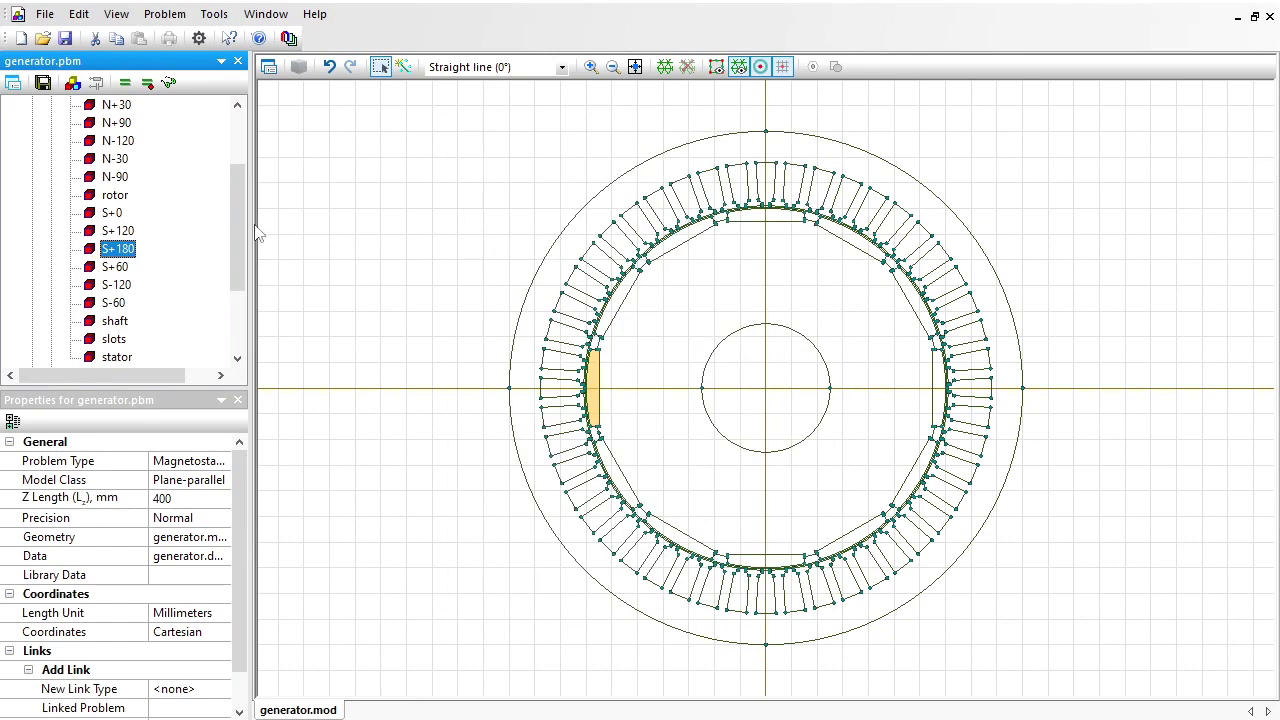
Set a zero magnetic potential (A0=0) condition on the external edge label
left_click_drag(245, 213, 248, 268)
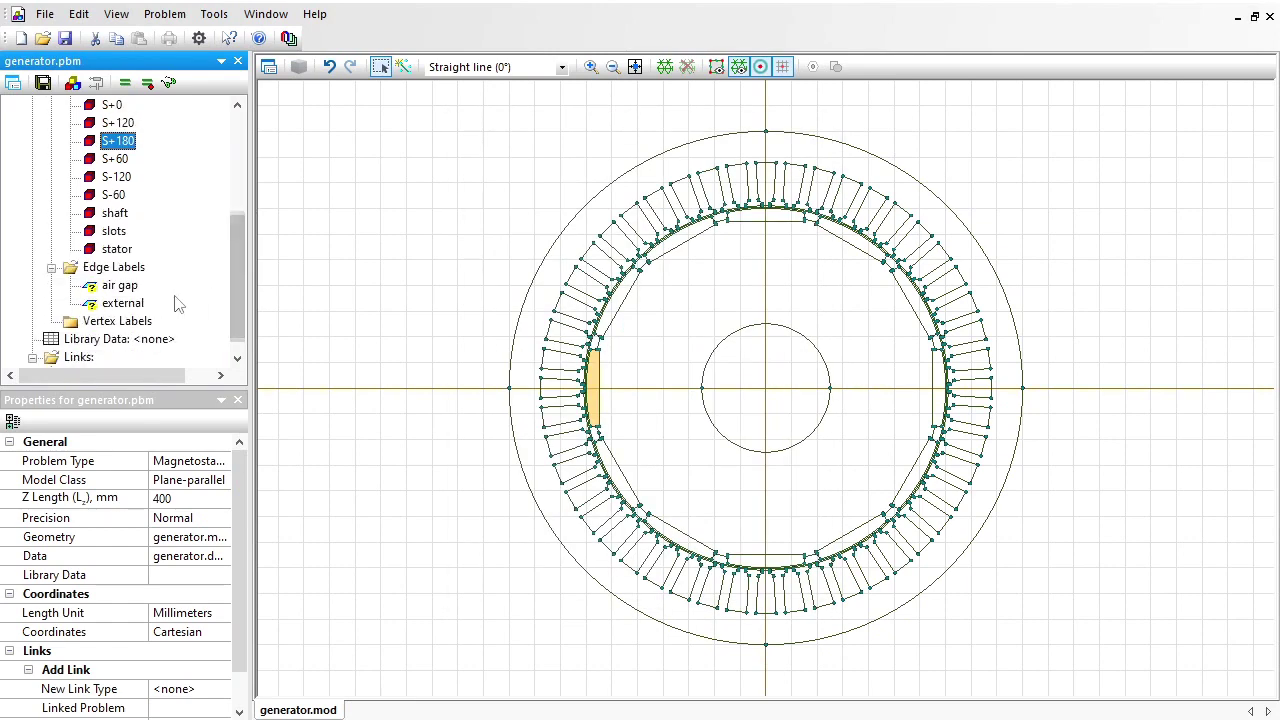
left_click(120, 303)
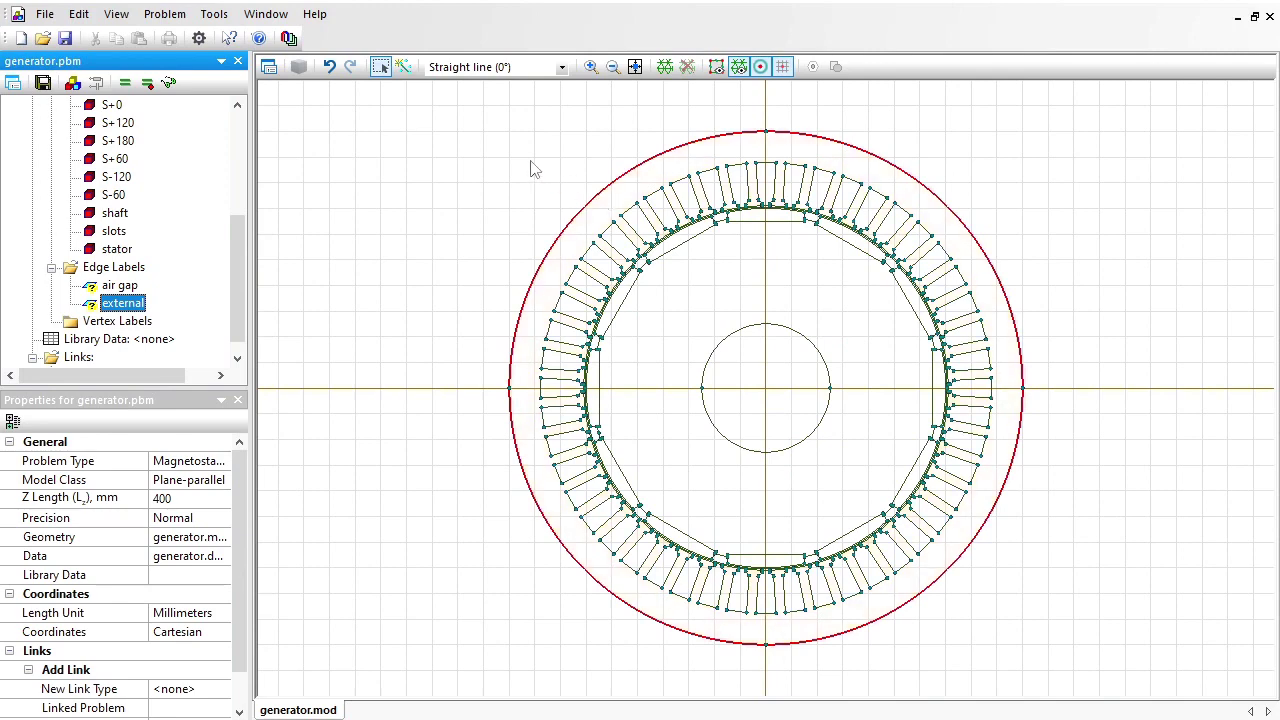
double_click(113, 305)
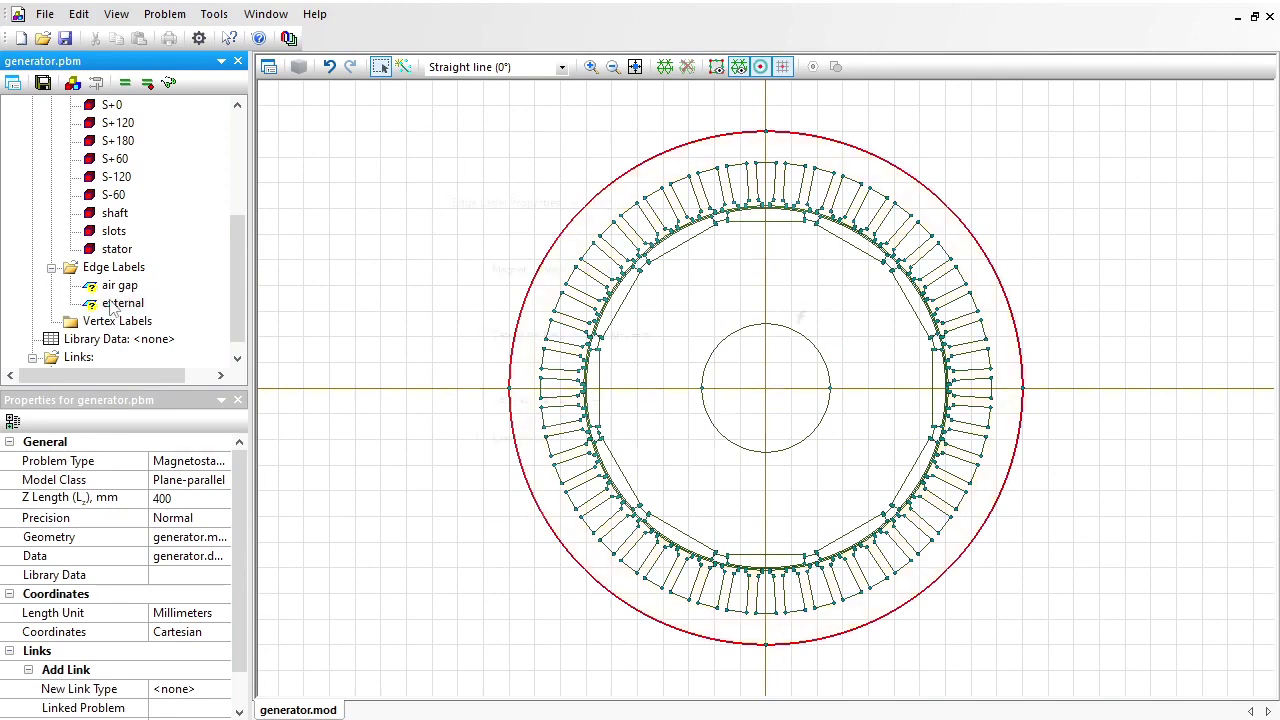
left_click(478, 267)
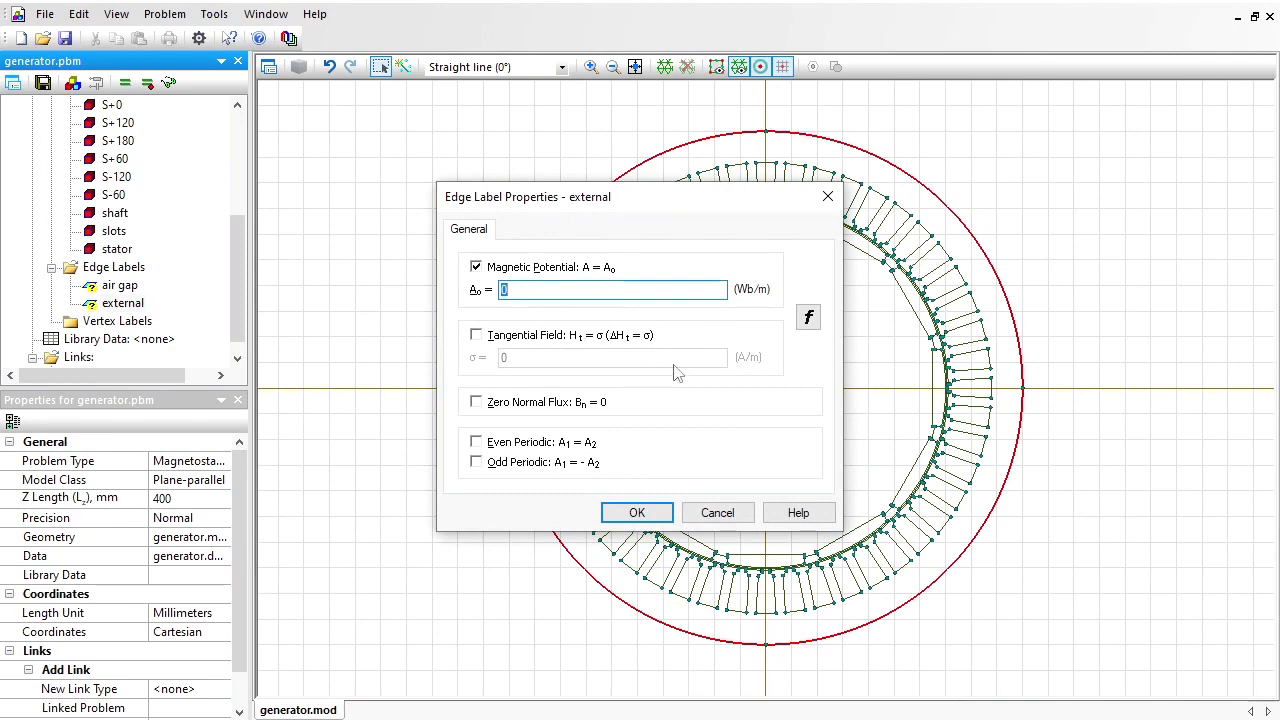
left_click(637, 512)
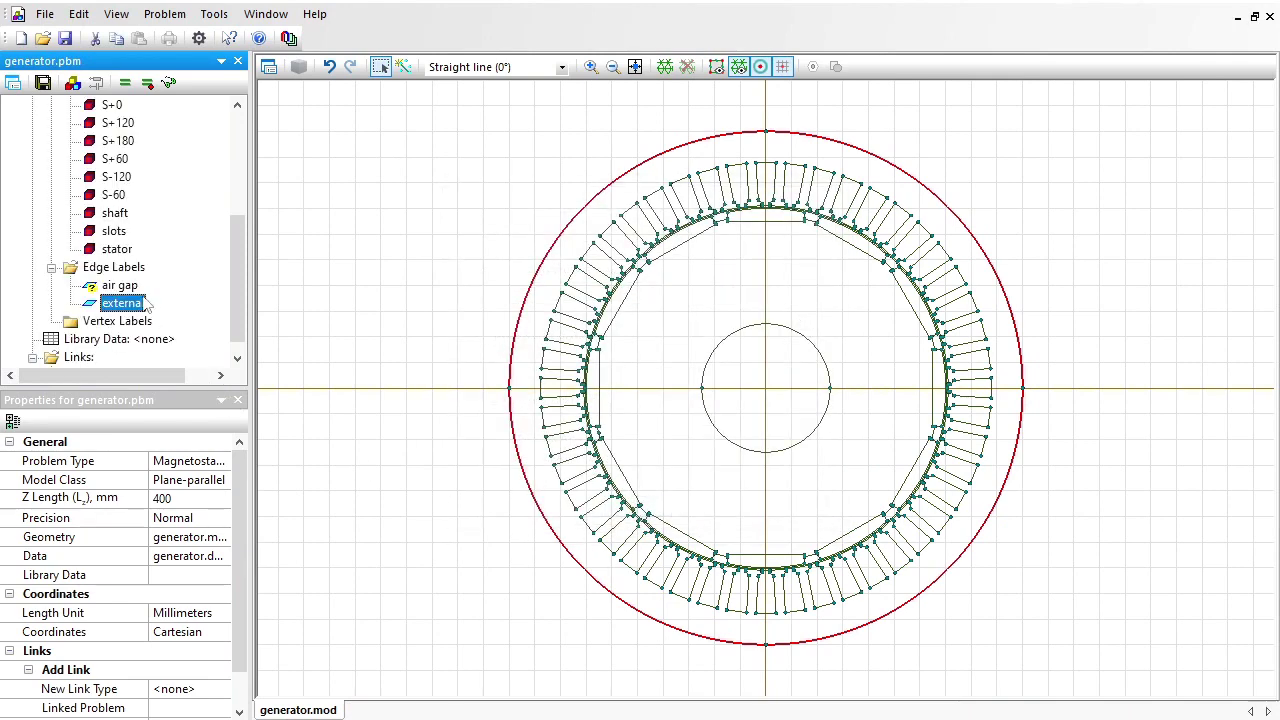
Accept the air gap edge label with no boundary condition
left_click(133, 288)
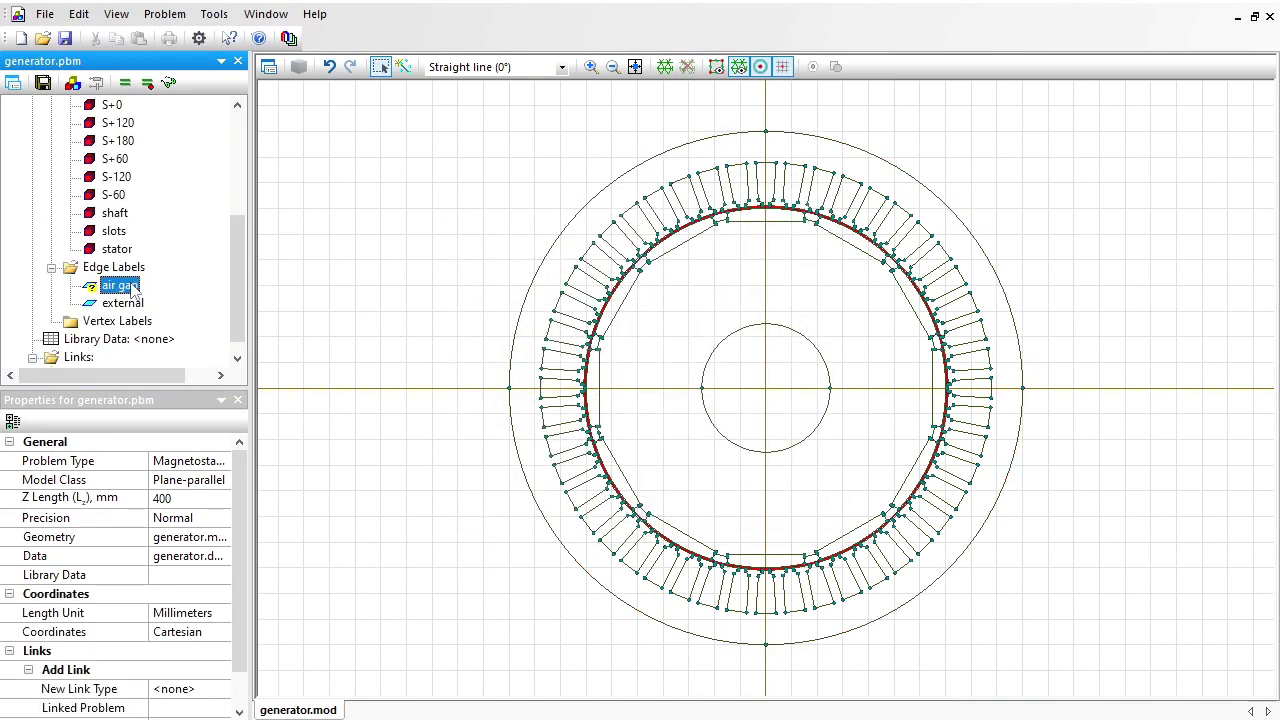
double_click(133, 288)
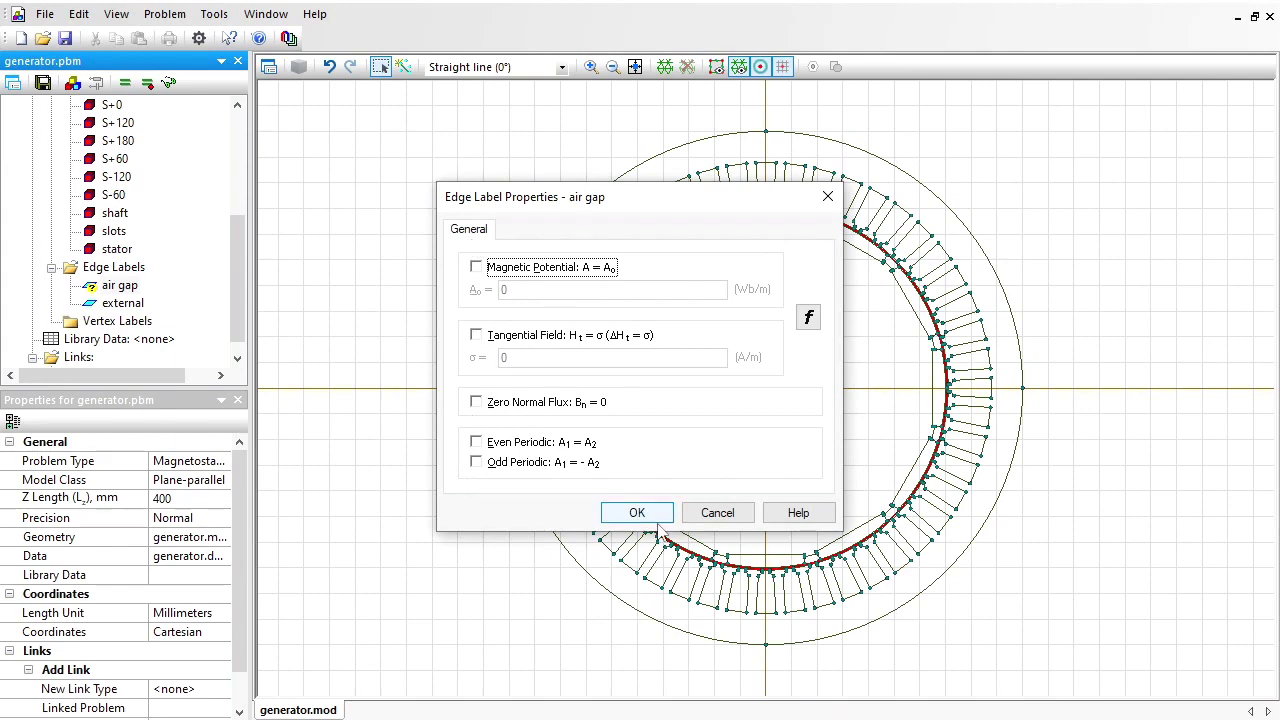
left_click(655, 518)
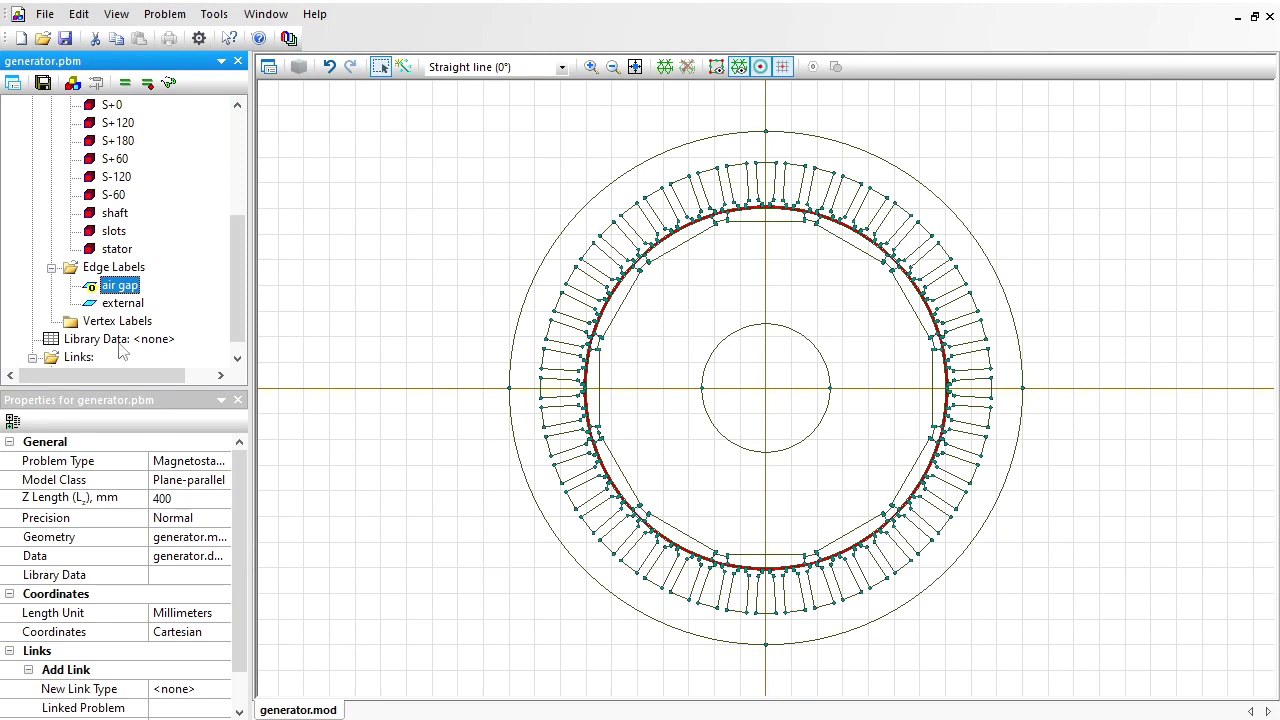
Mesh the generator model, save all problem files, solve it and view the results
left_click(424, 181)
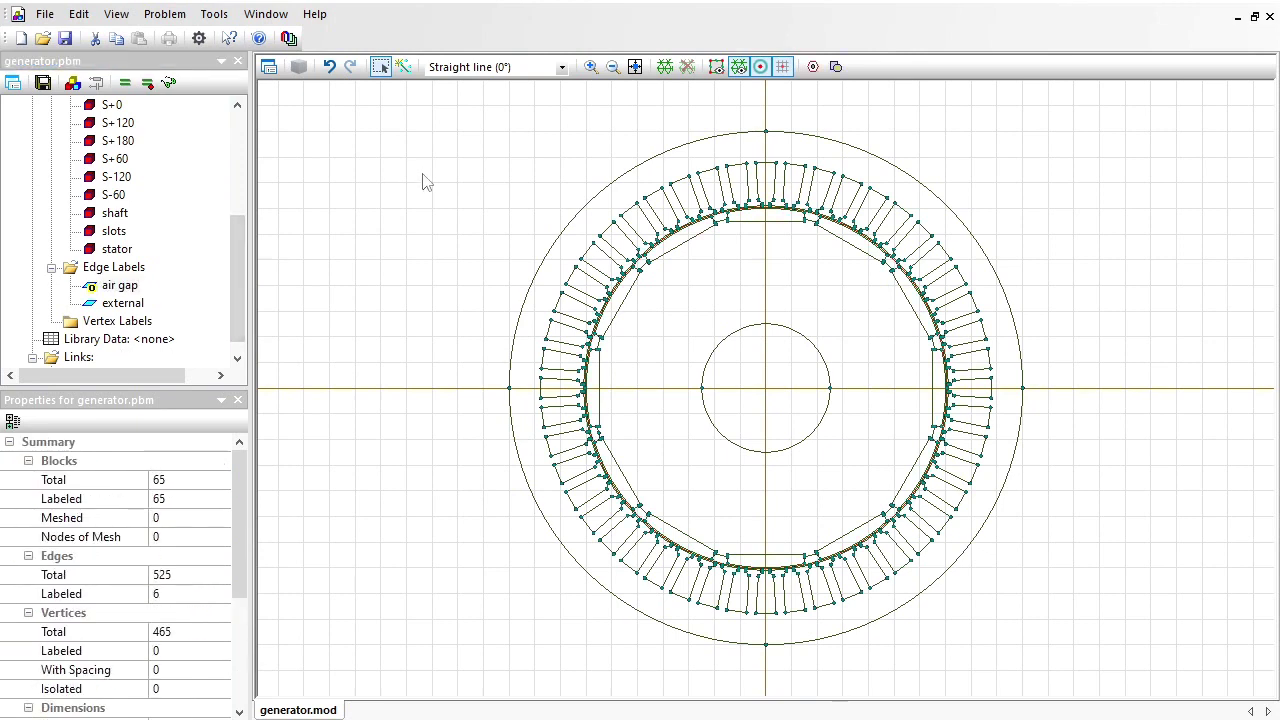
left_click(665, 67)
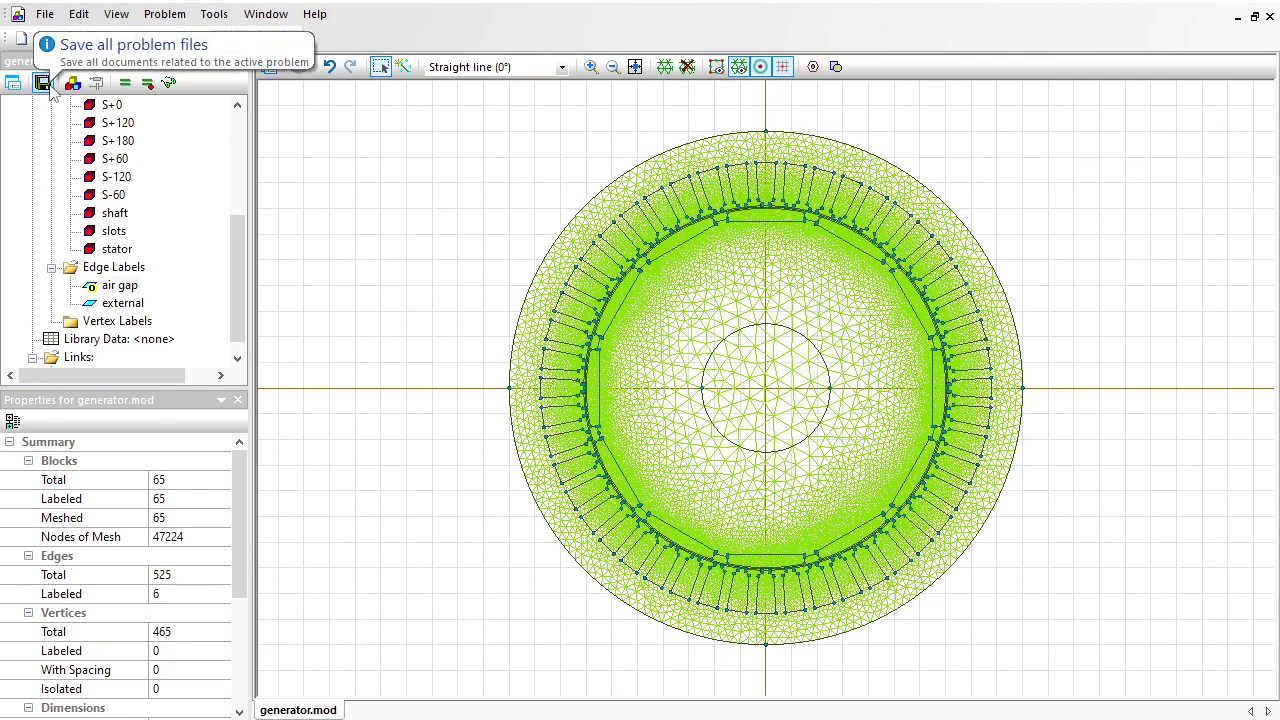
left_click(127, 84)
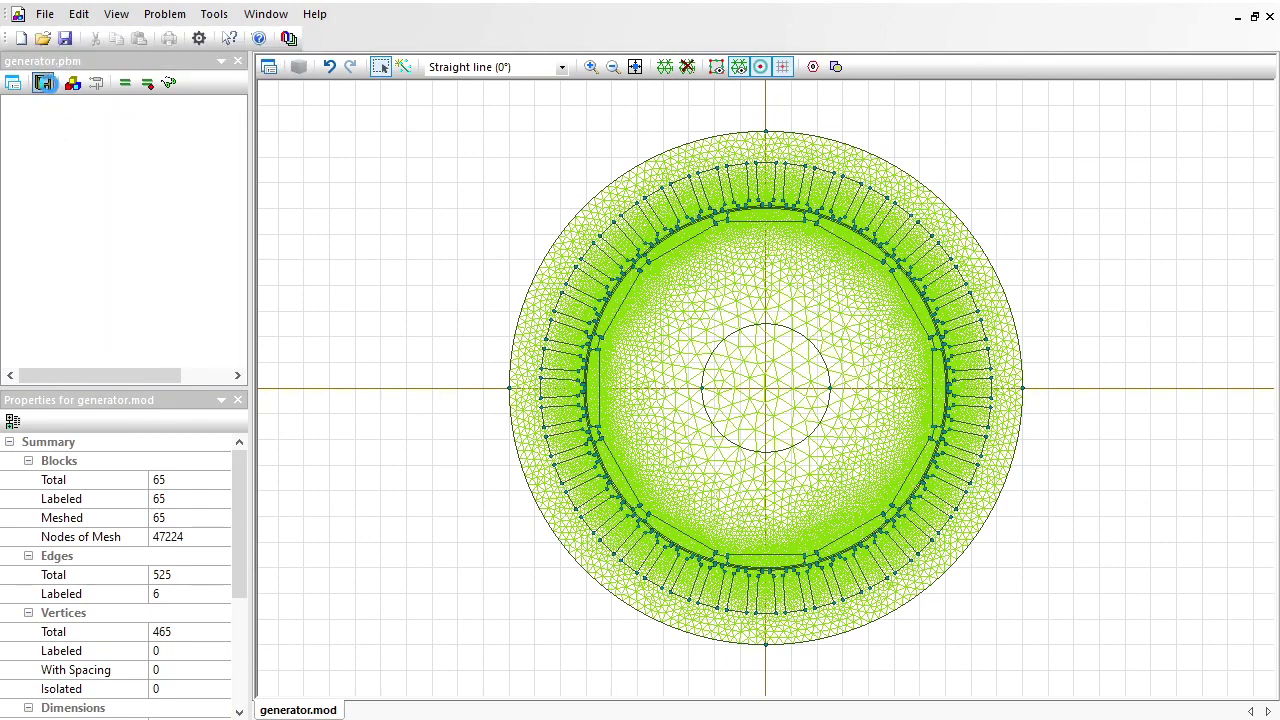
left_click(126, 85)
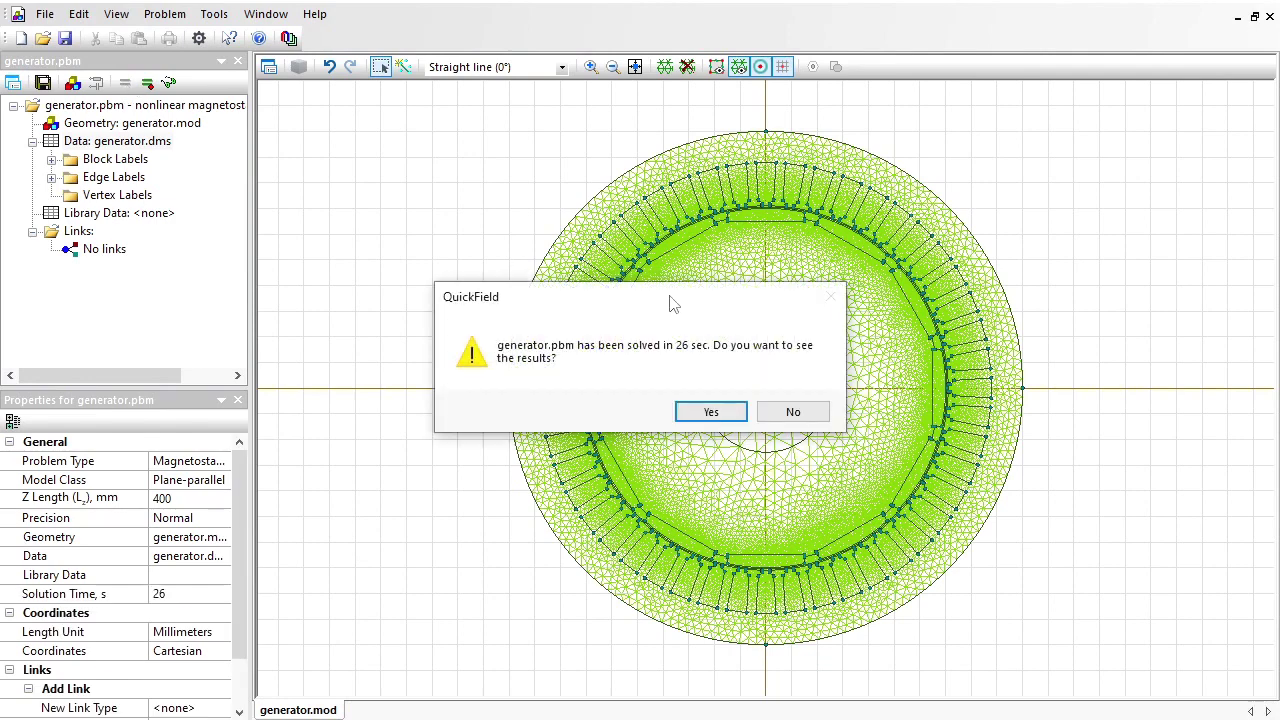
left_click(709, 411)
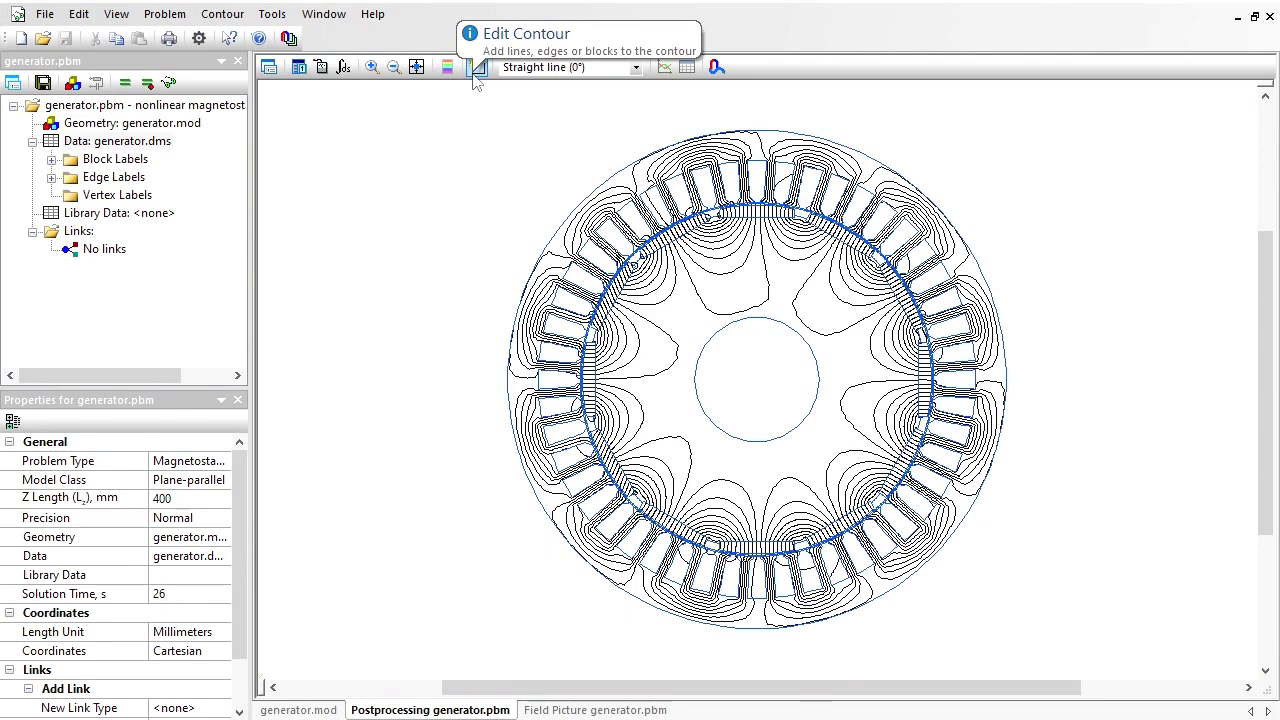
Try a contour around the rotor block, then clear it
left_click(477, 70)
left_click(724, 262)
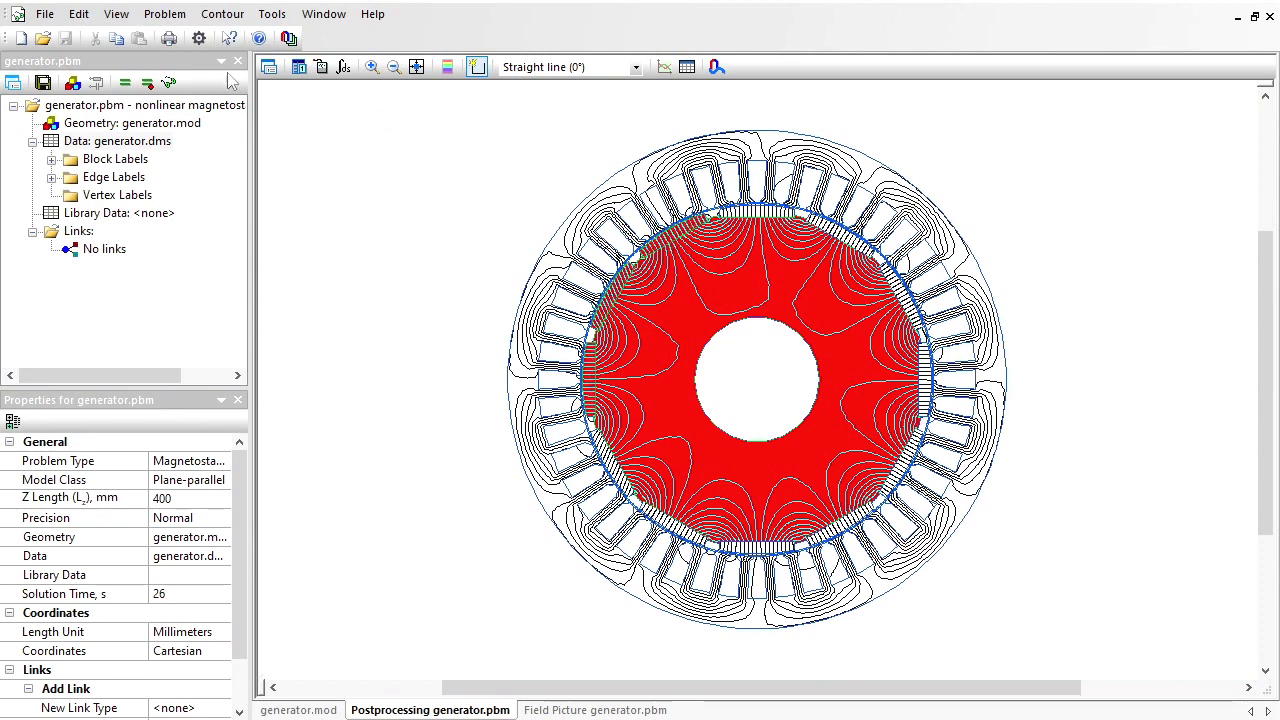
left_click(223, 15)
left_click(237, 165)
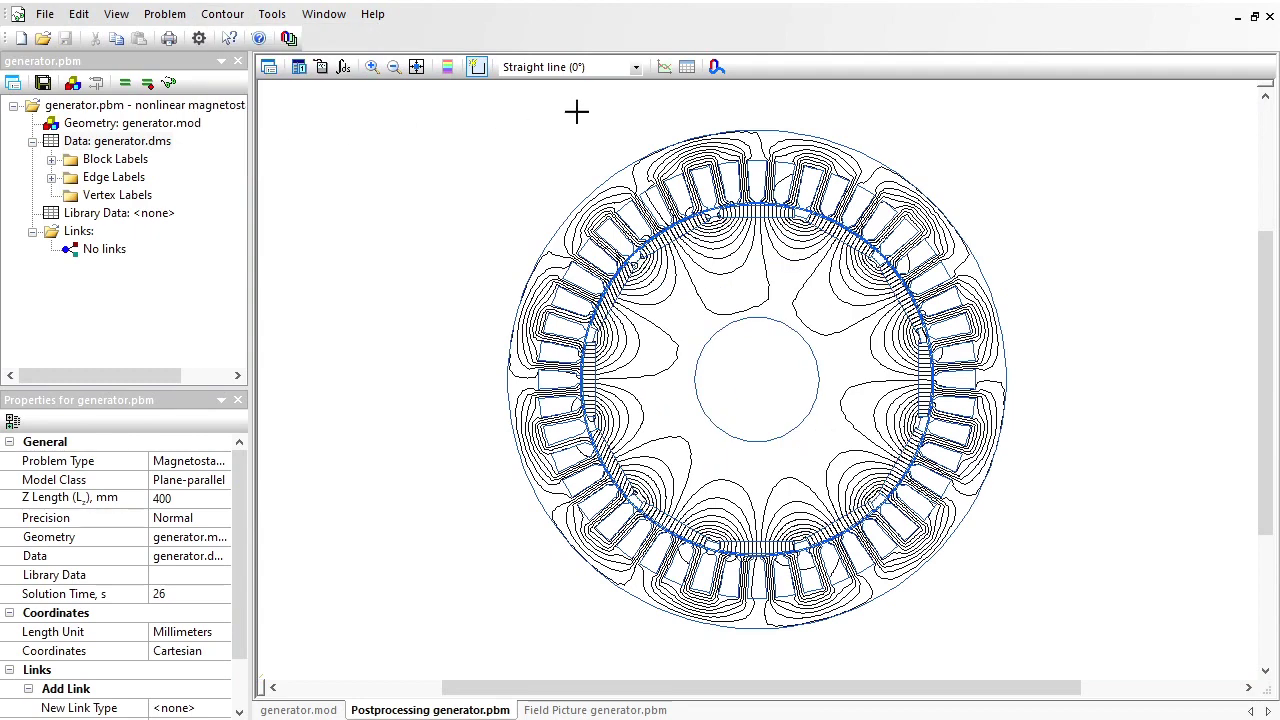
Zoom into the rotor's right edge and draw a contour along the air-gap arc
left_click(371, 66)
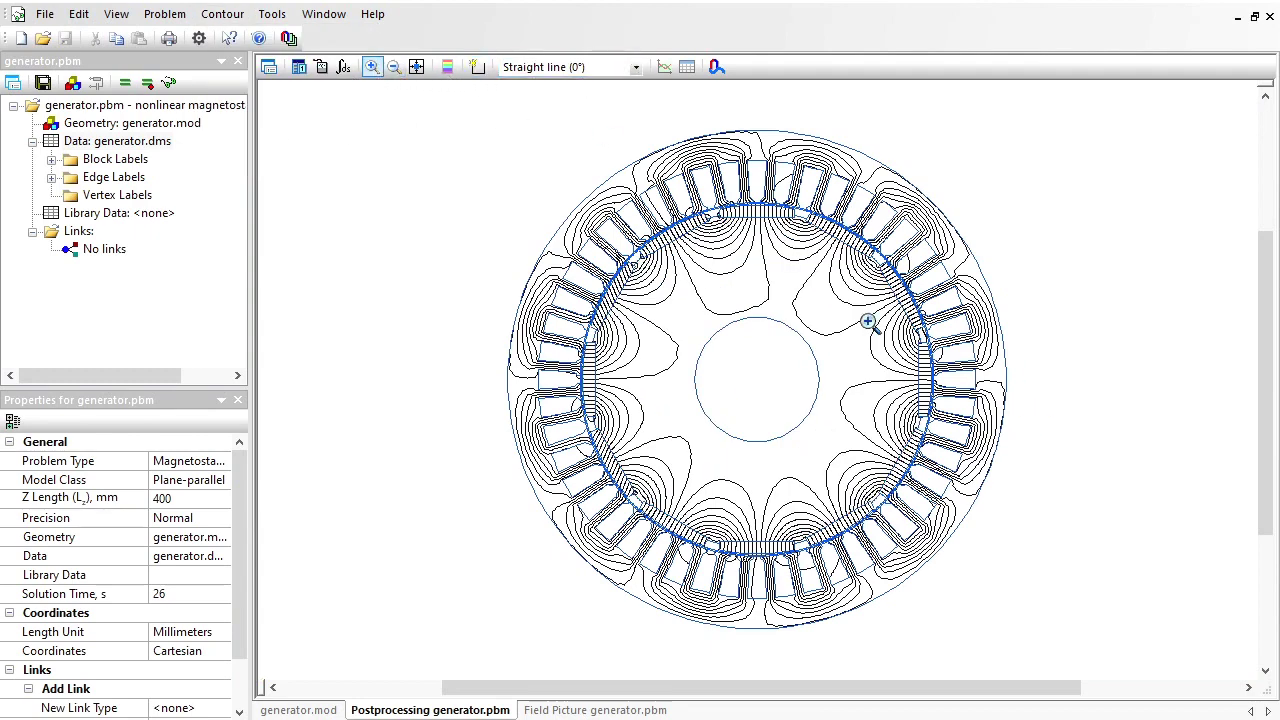
left_click_drag(871, 321, 962, 408)
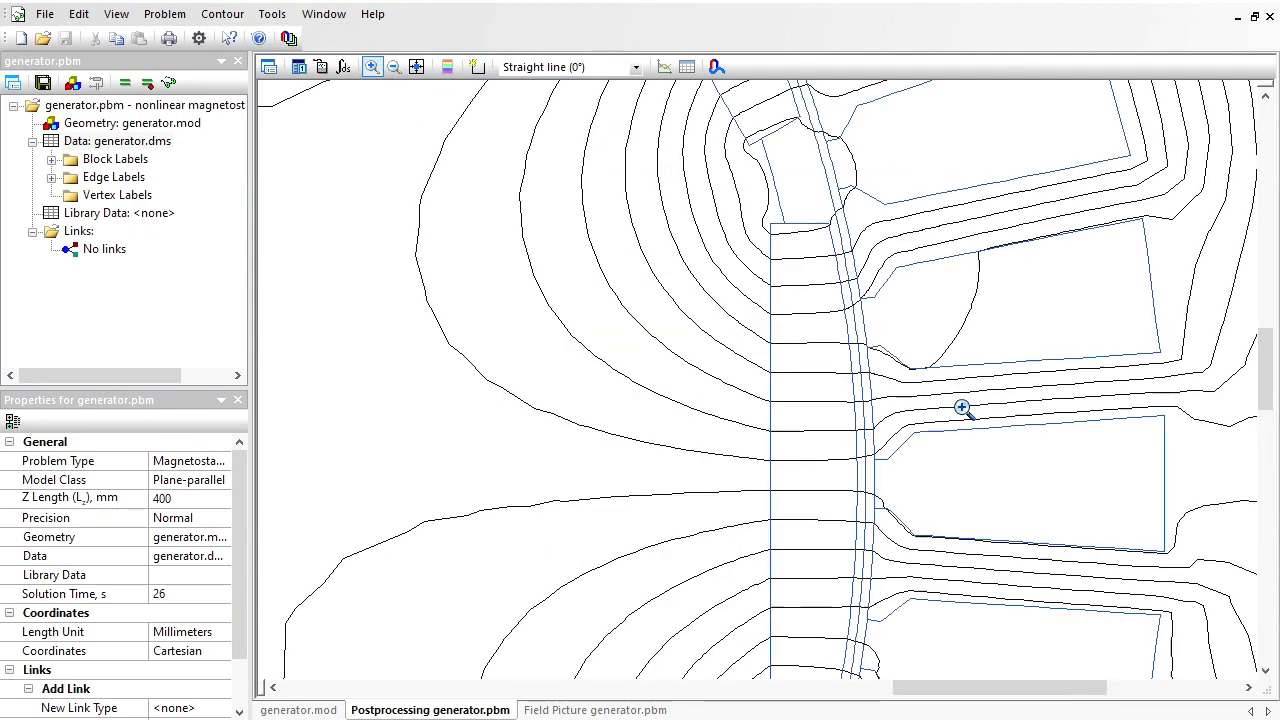
left_click(477, 67)
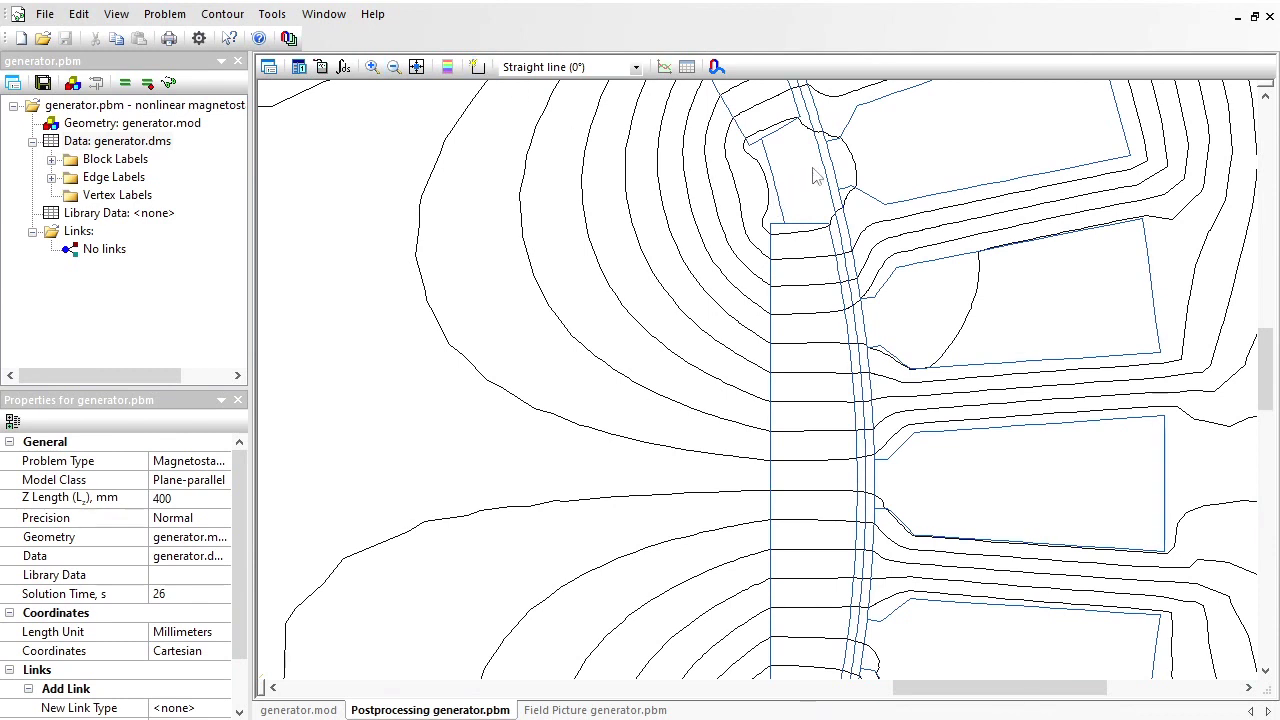
left_click(477, 67)
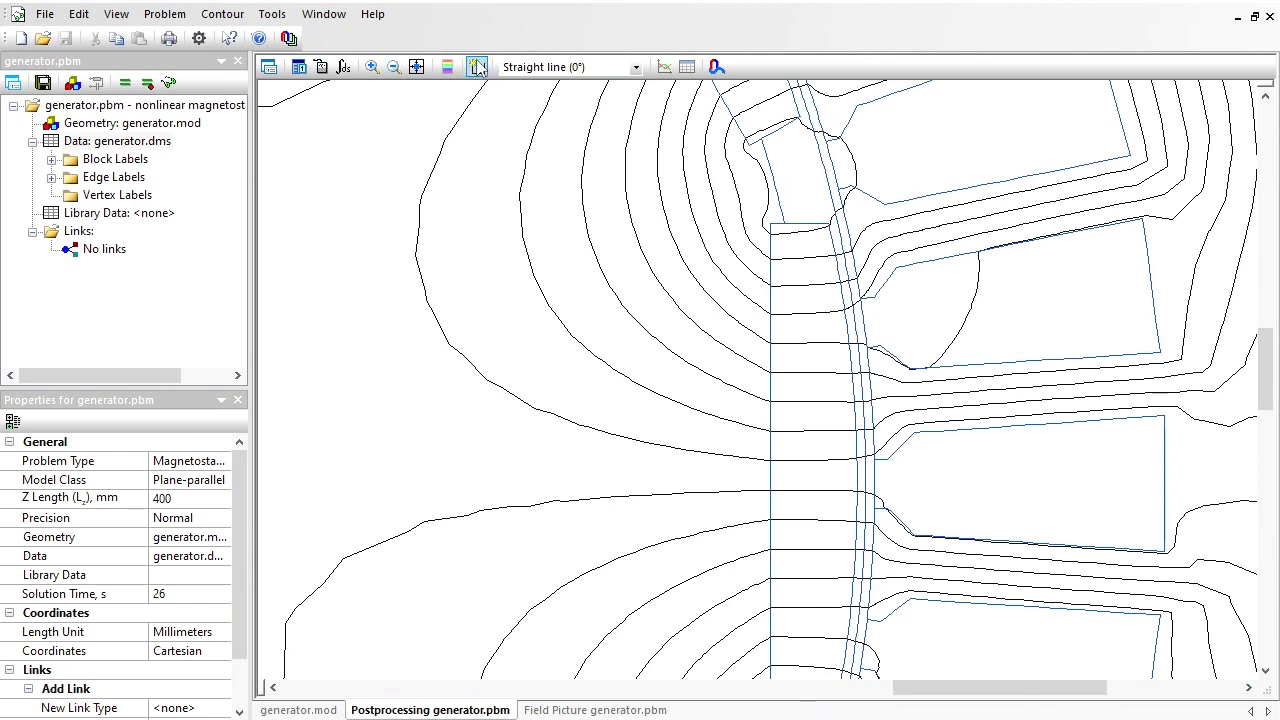
left_click(822, 165)
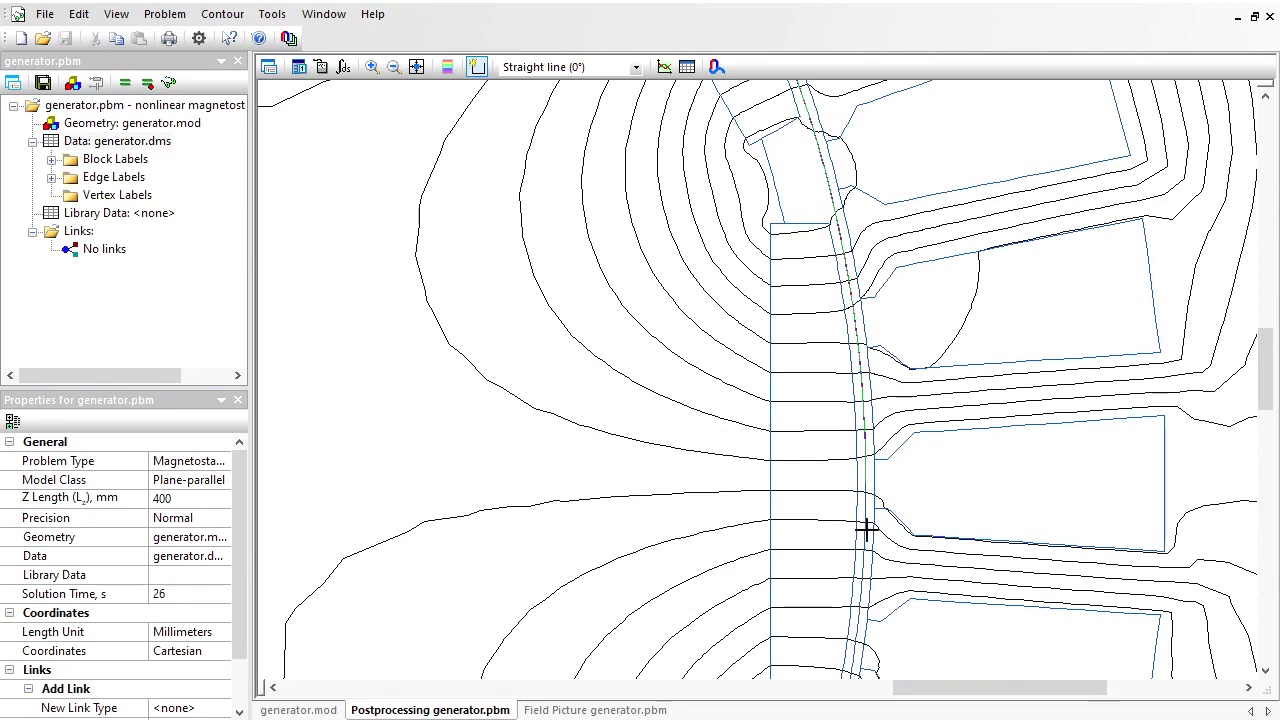
Zoom out, then use Change Direction so the contour encloses the rotor
left_click(371, 66)
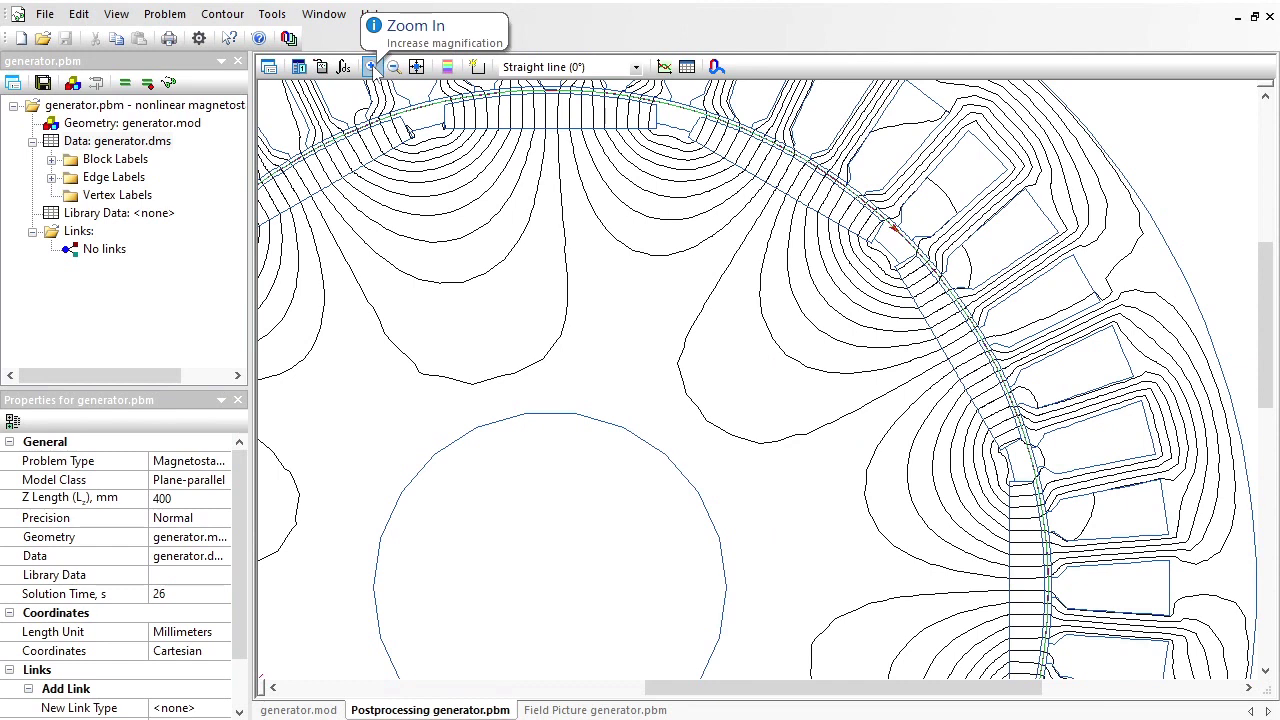
left_click(476, 66)
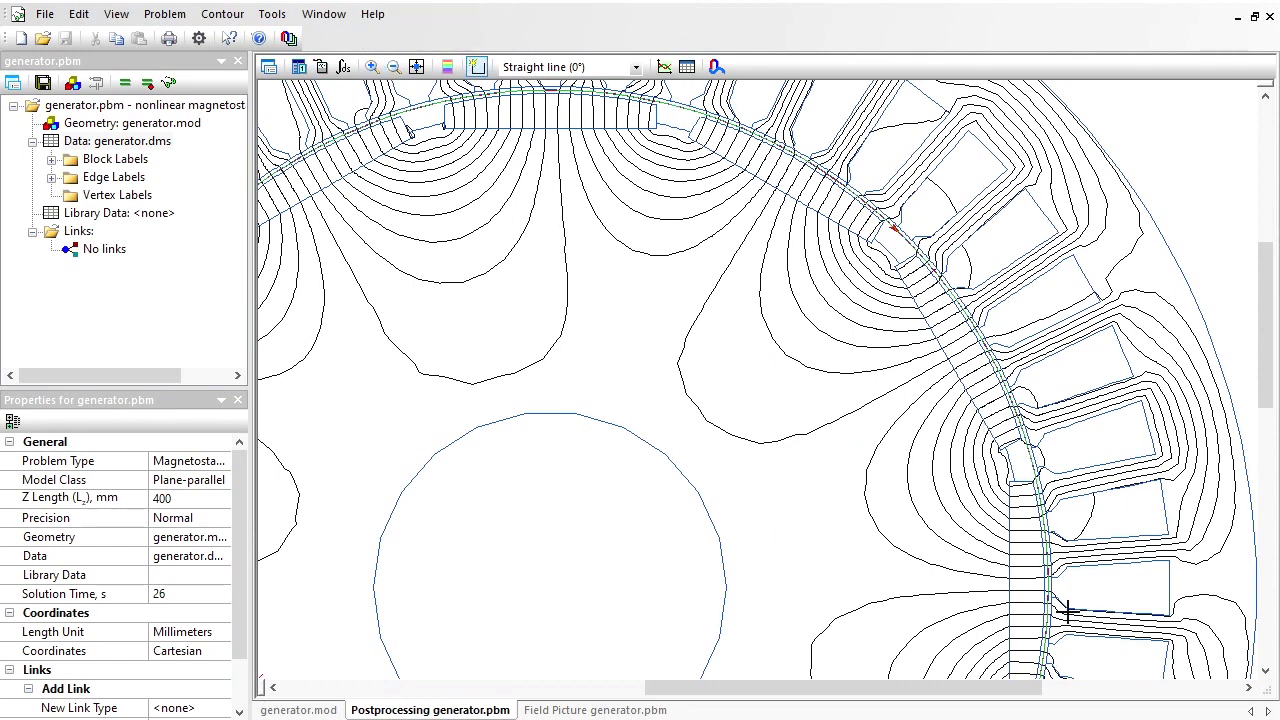
left_click(212, 18)
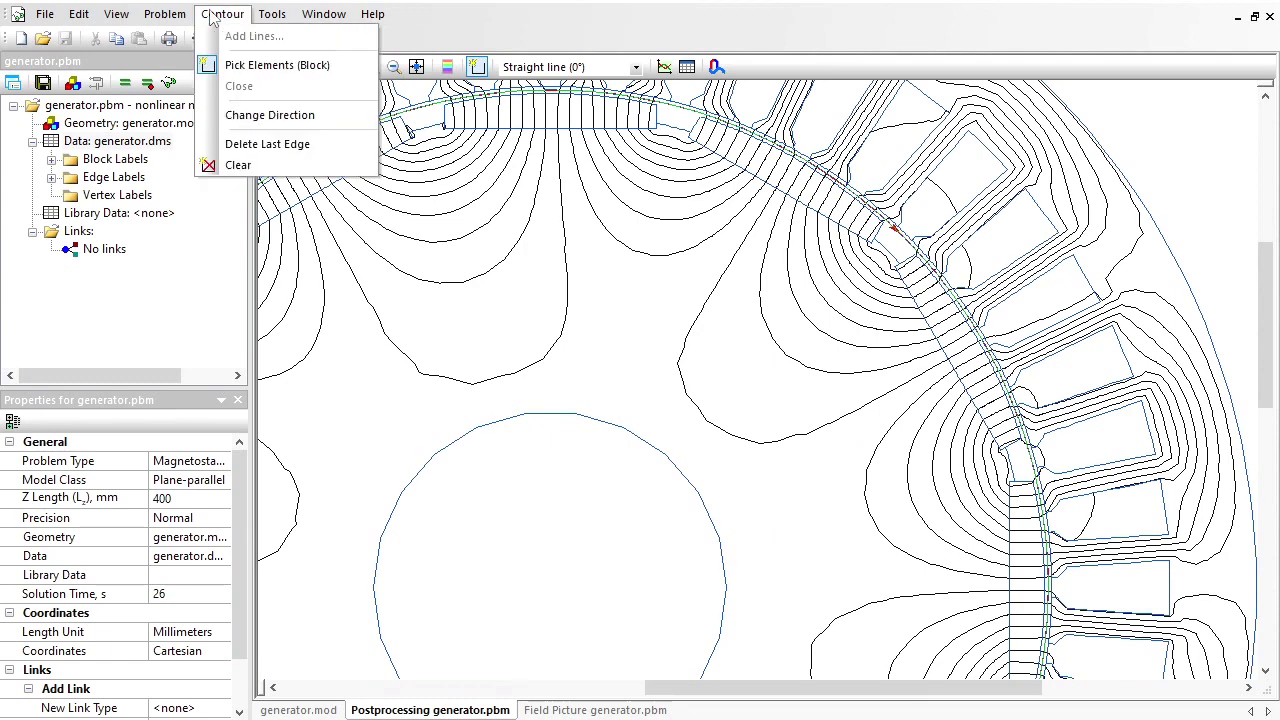
left_click(264, 115)
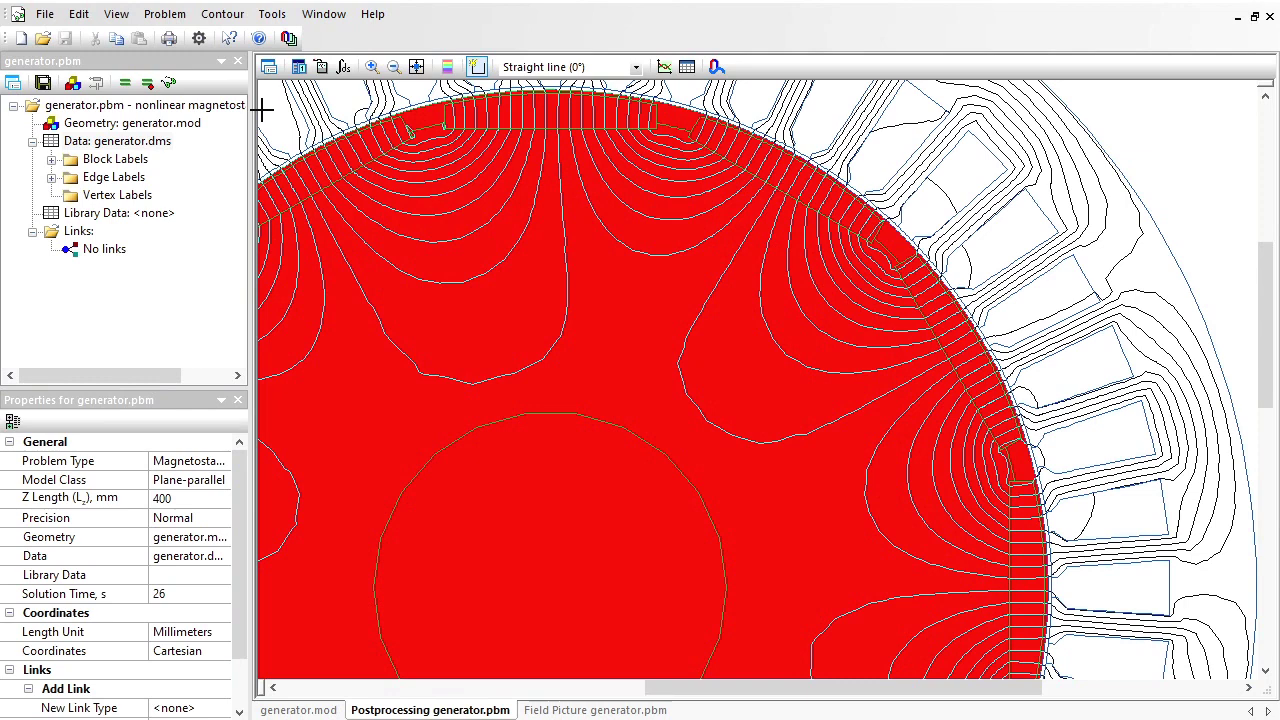
Calculate the mechanical torque on the contour in the Integral Calculator, giving T = 1.1949 N·m
left_click(343, 67)
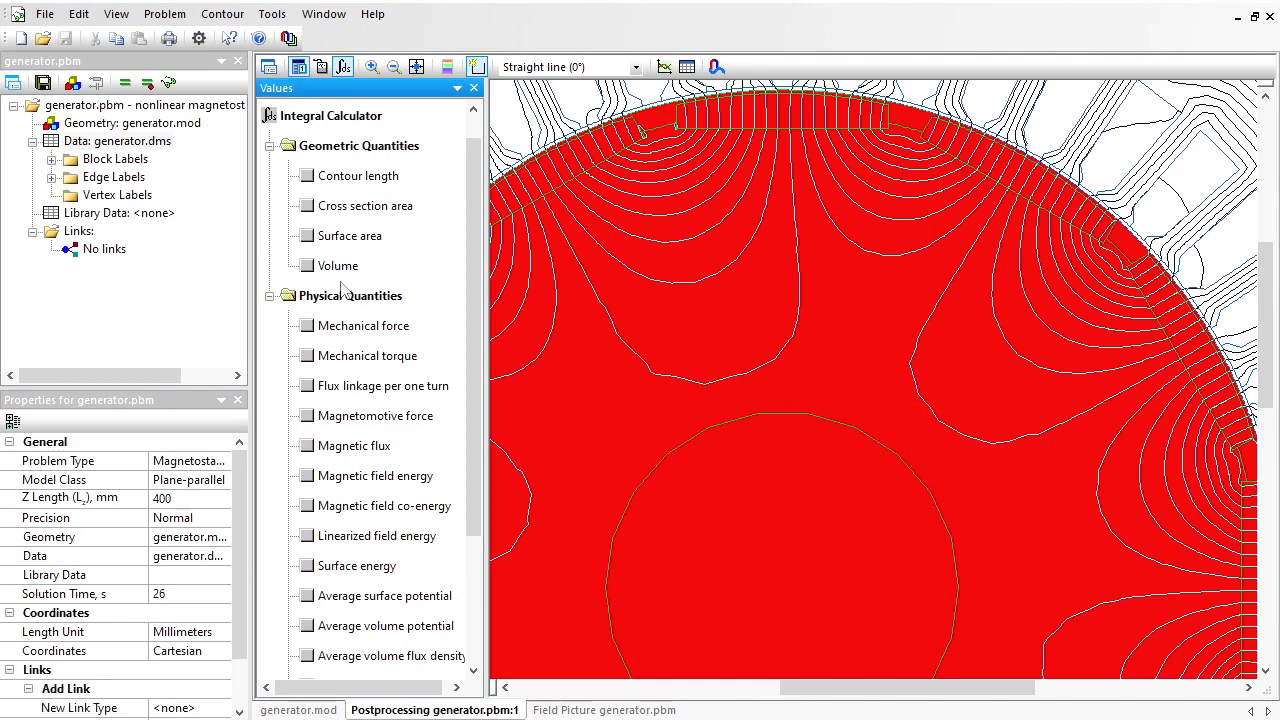
left_click(308, 356)
left_click(385, 387)
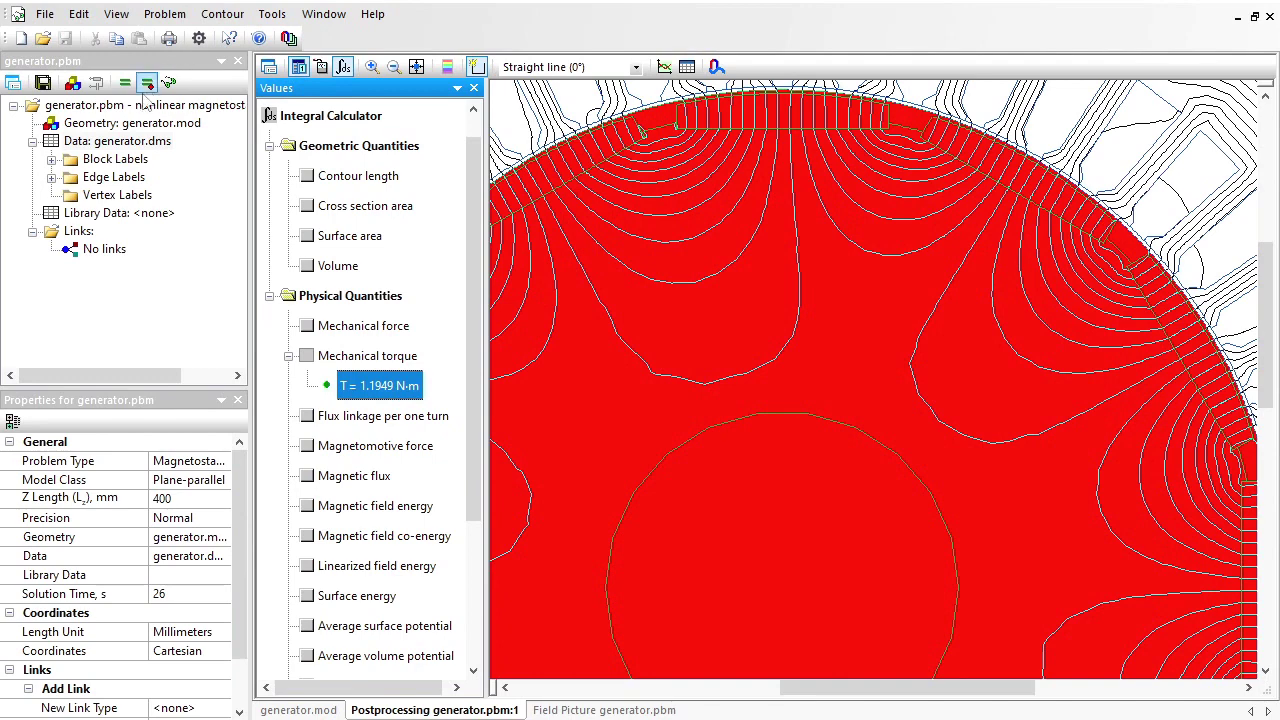
Open the generator.mod geometry for editing
double_click(137, 125)
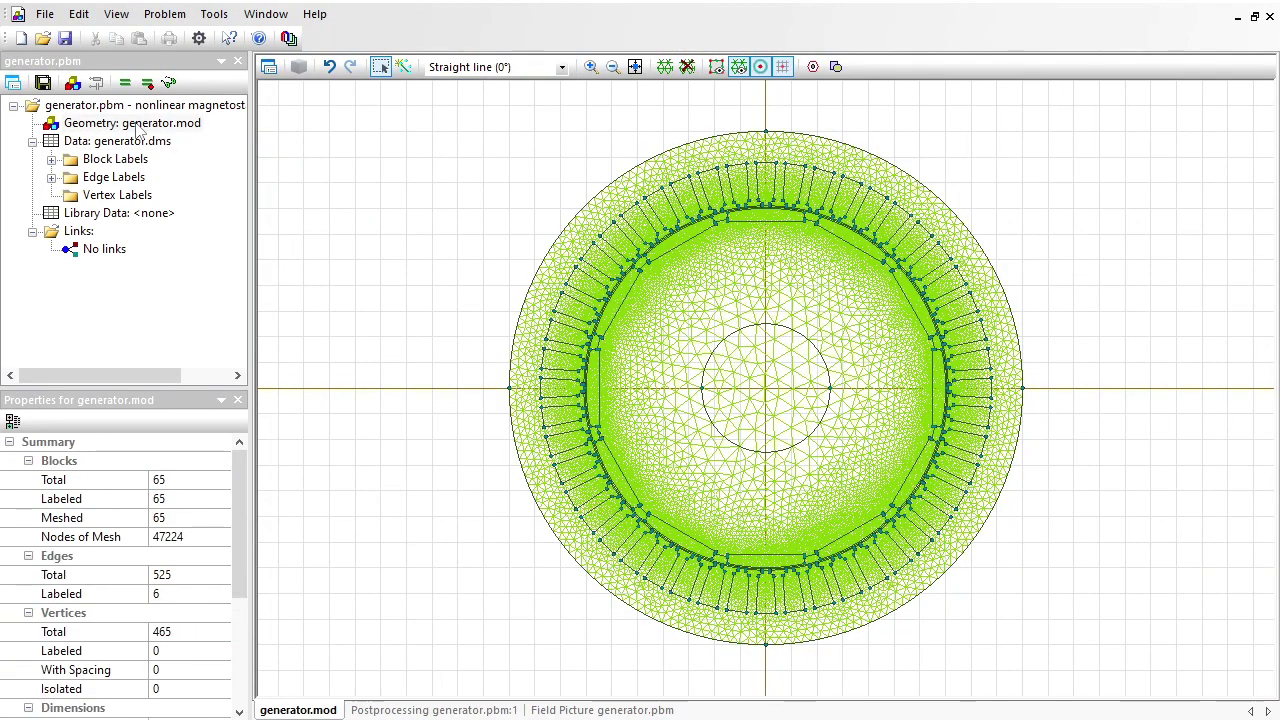
left_click(590, 66)
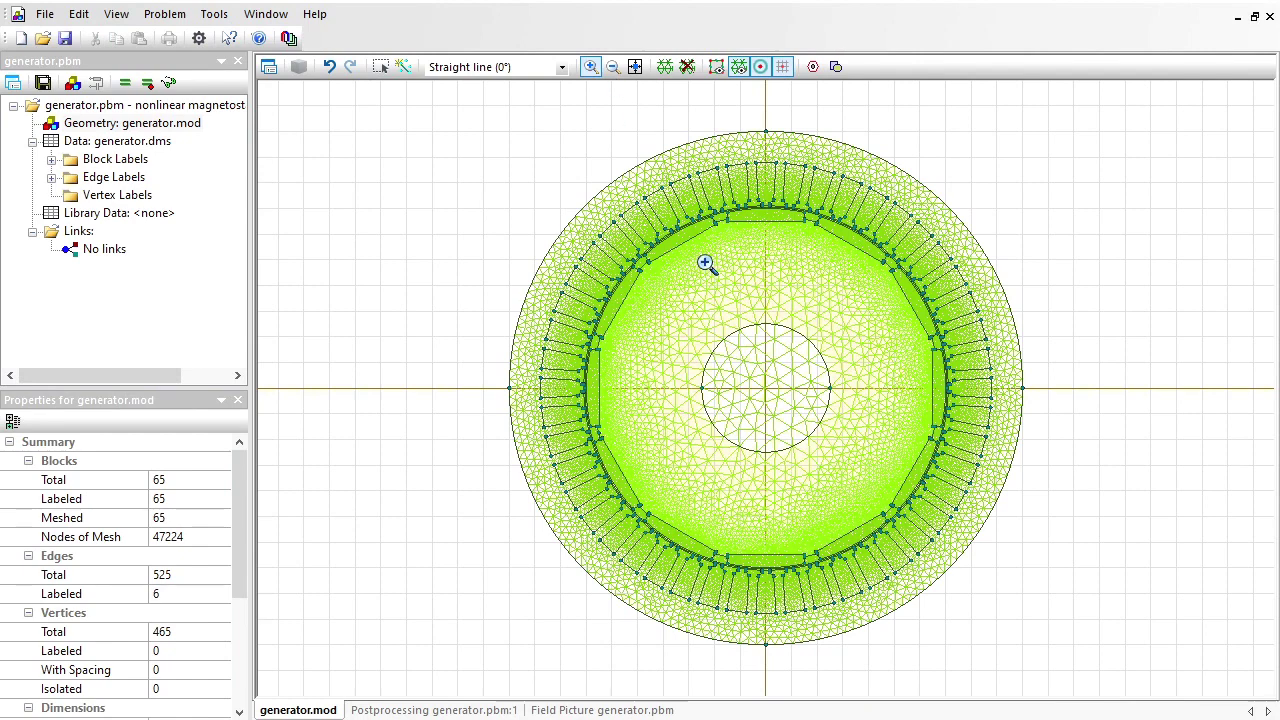
left_click(380, 66)
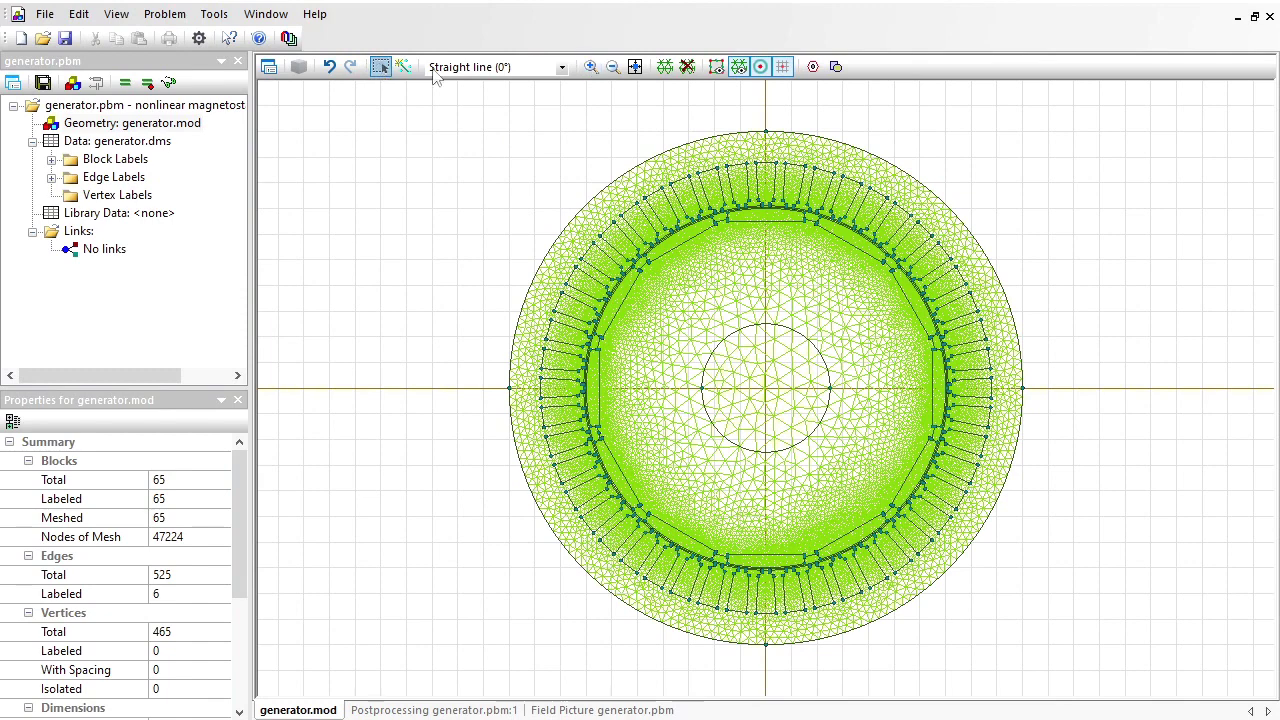
Rotate the outer stator block 0.5° about the origin using Move Selection
left_click(863, 172)
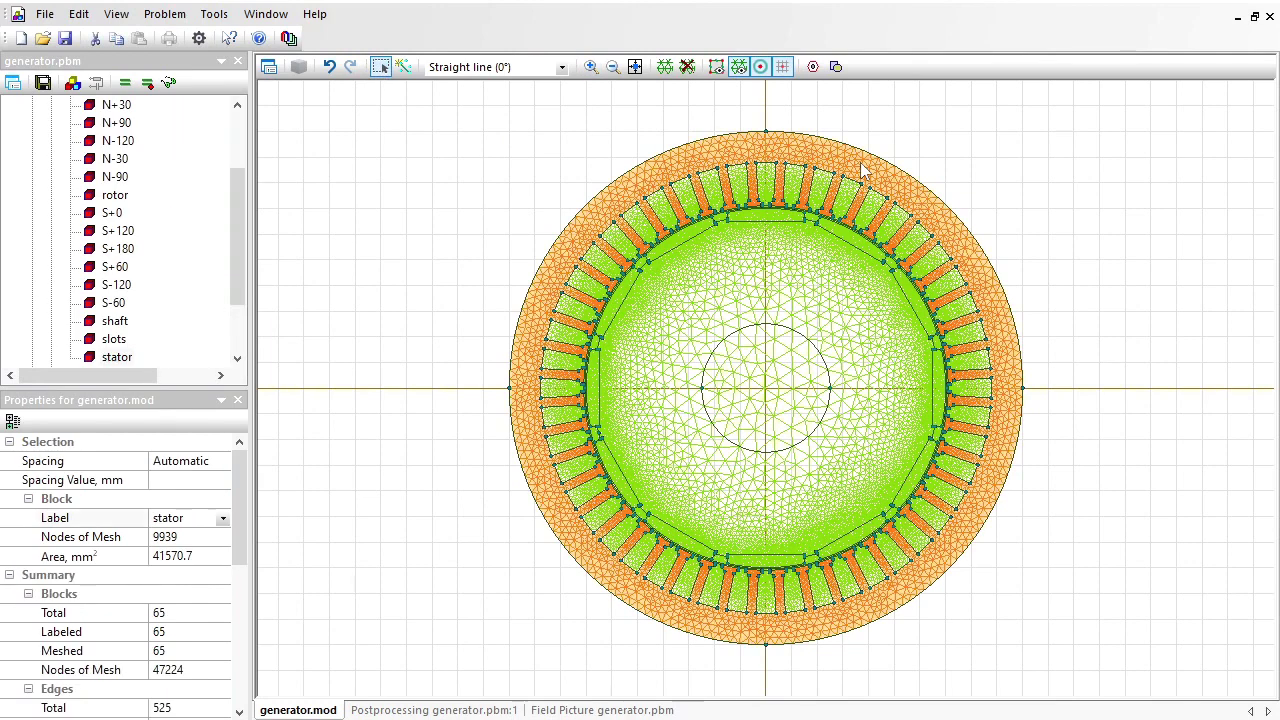
right_click(863, 172)
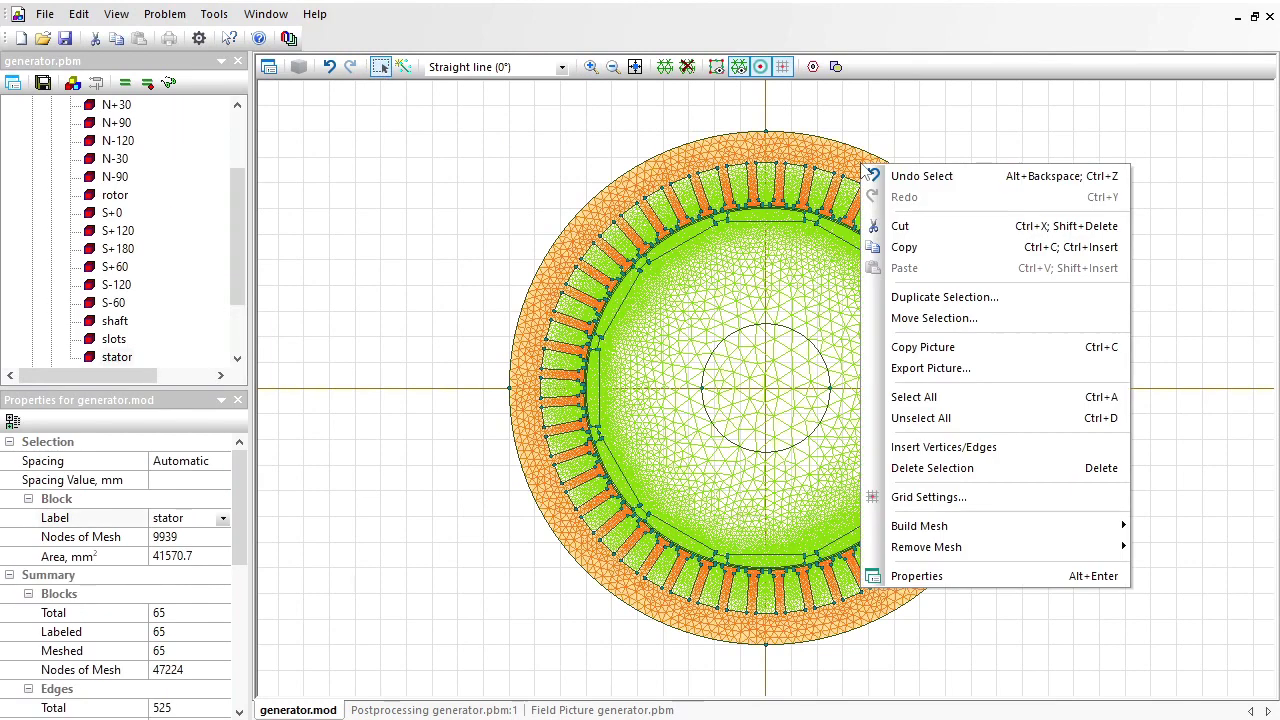
left_click(968, 318)
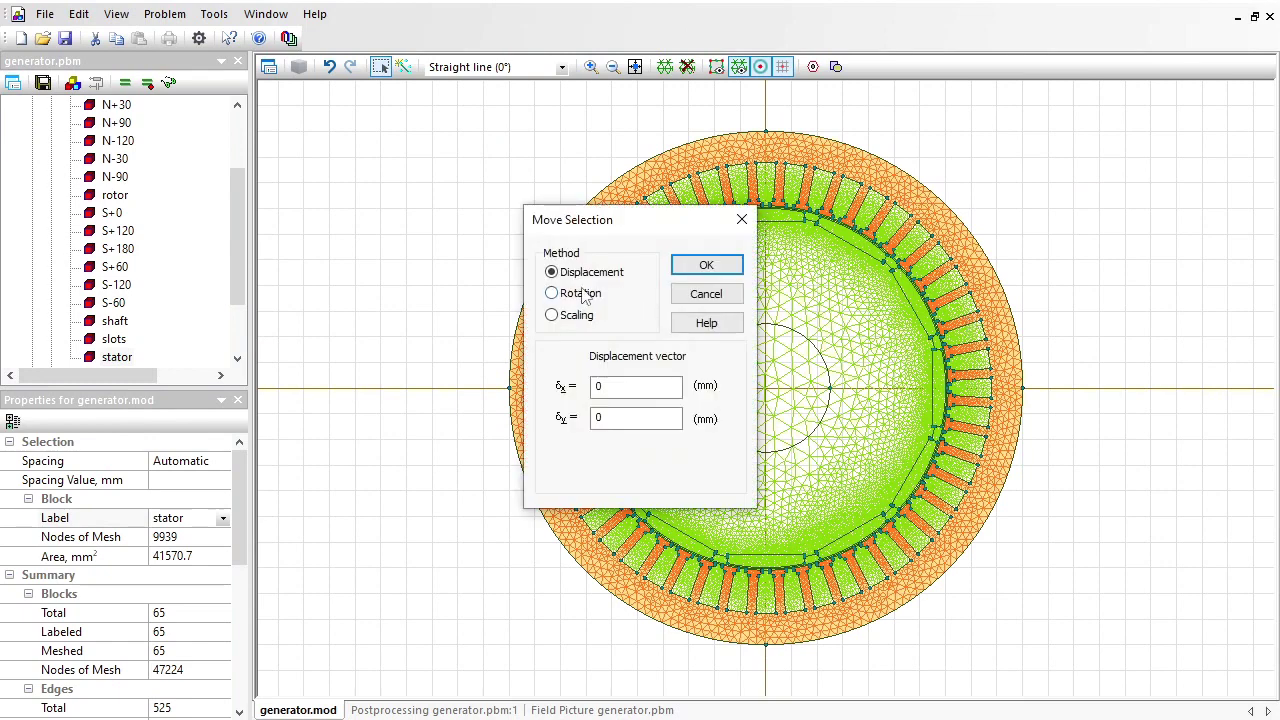
left_click(584, 296)
key("Tab")
key("Tab")
key("Tab")
type("0.5")
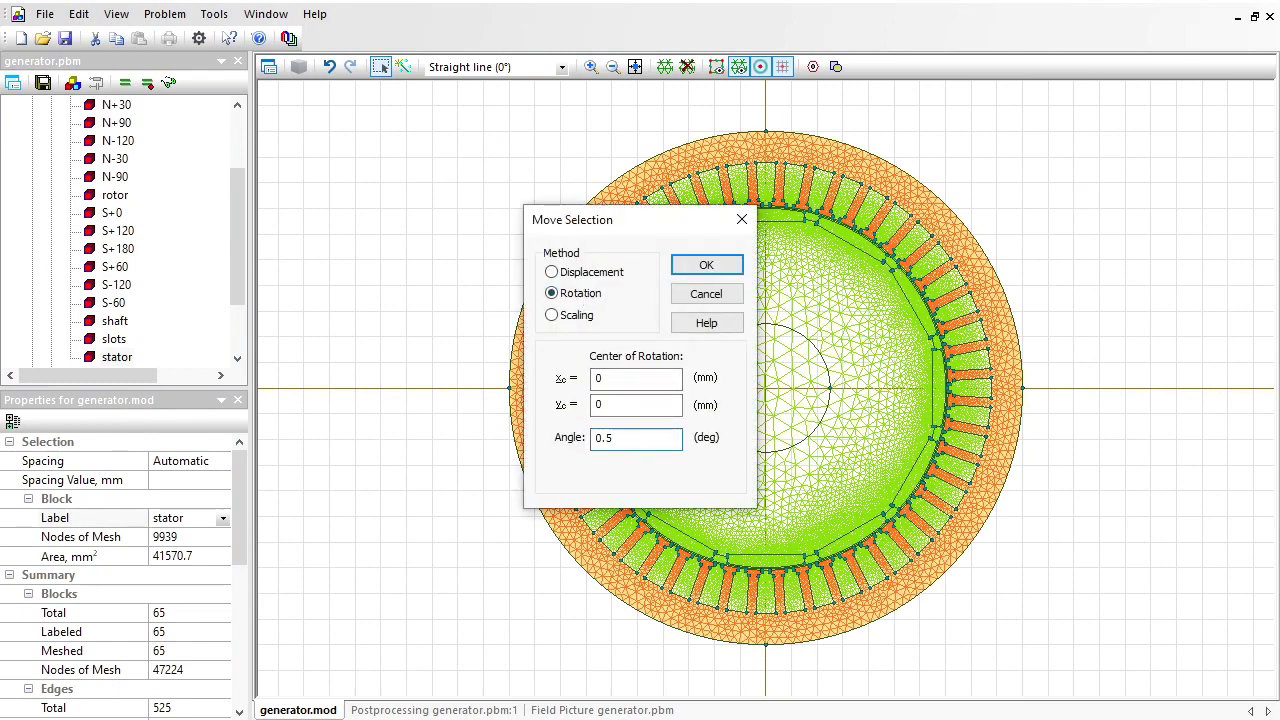
key("Return")
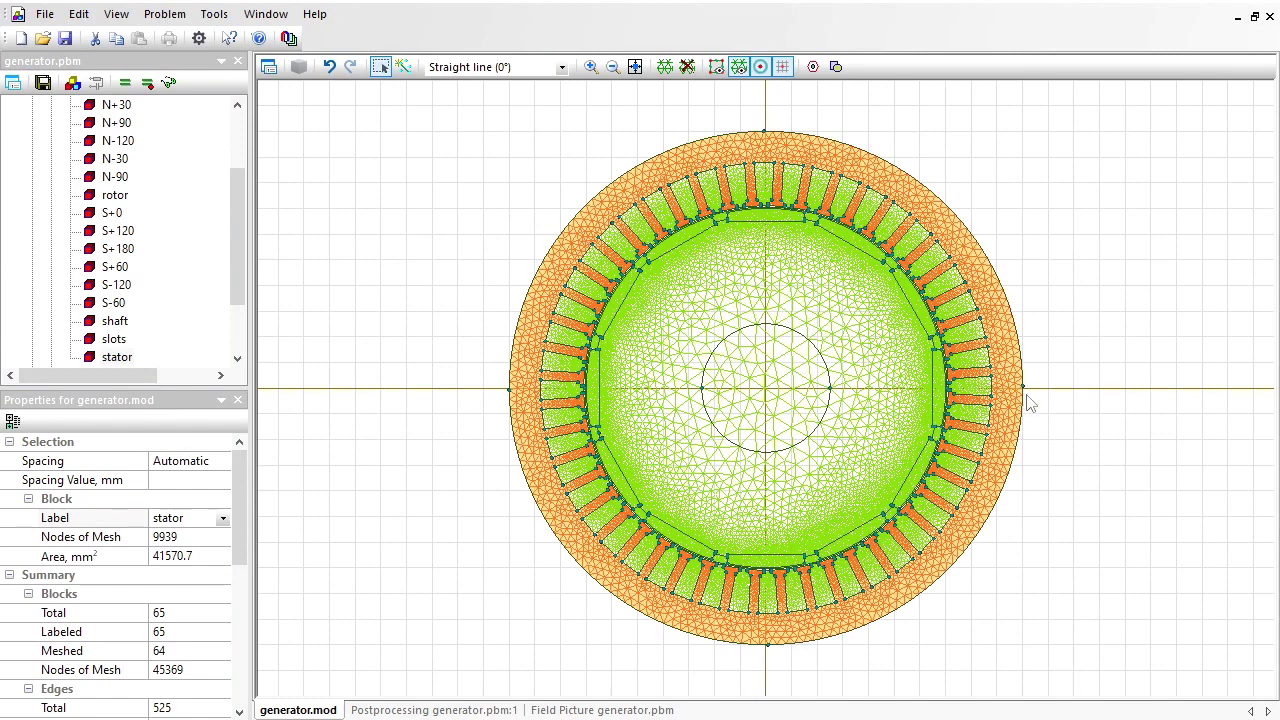
Inspect the stator teeth at the air gap, then deselect the stator block
left_click(590, 66)
left_click_drag(712, 190, 791, 234)
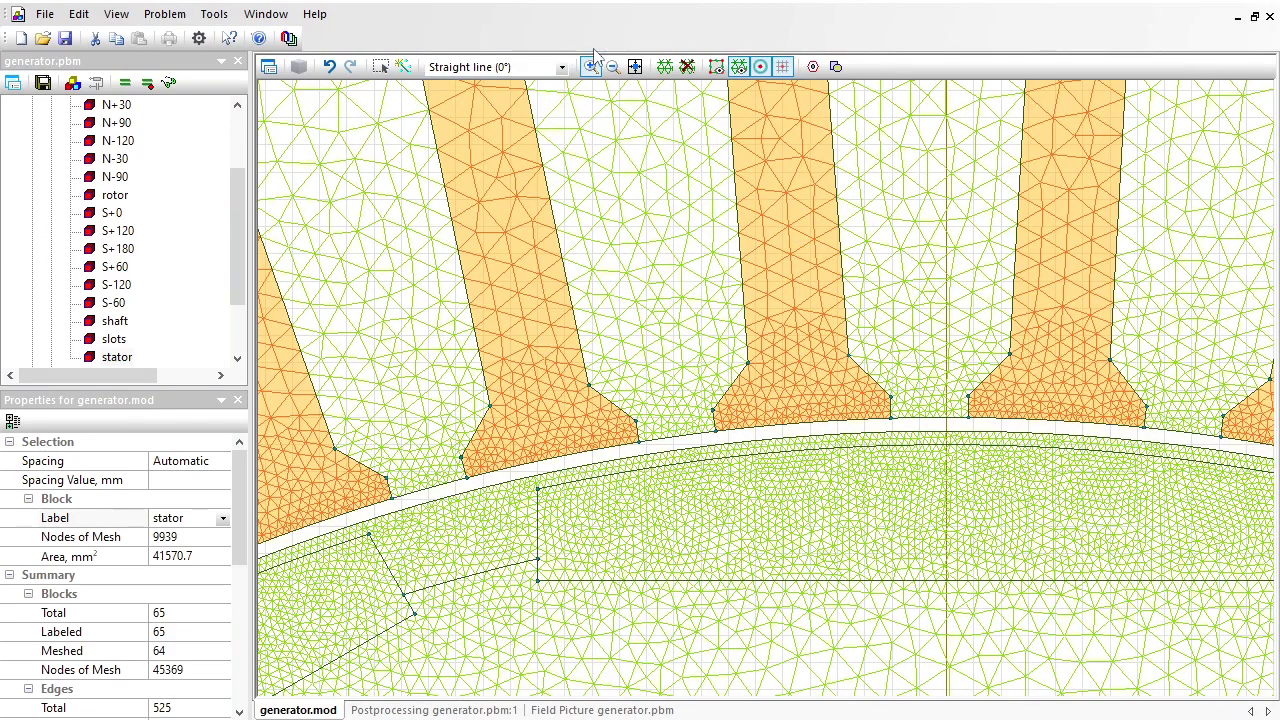
left_click(632, 66)
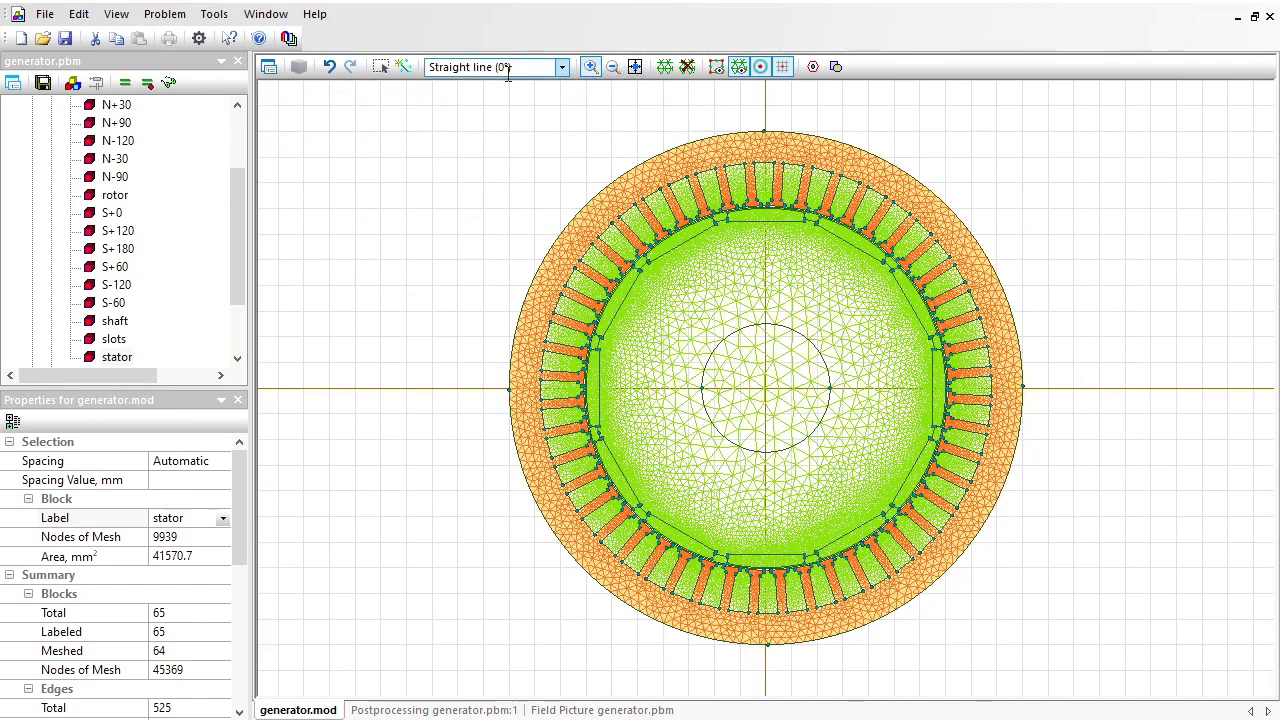
left_click(381, 66)
left_click(575, 126)
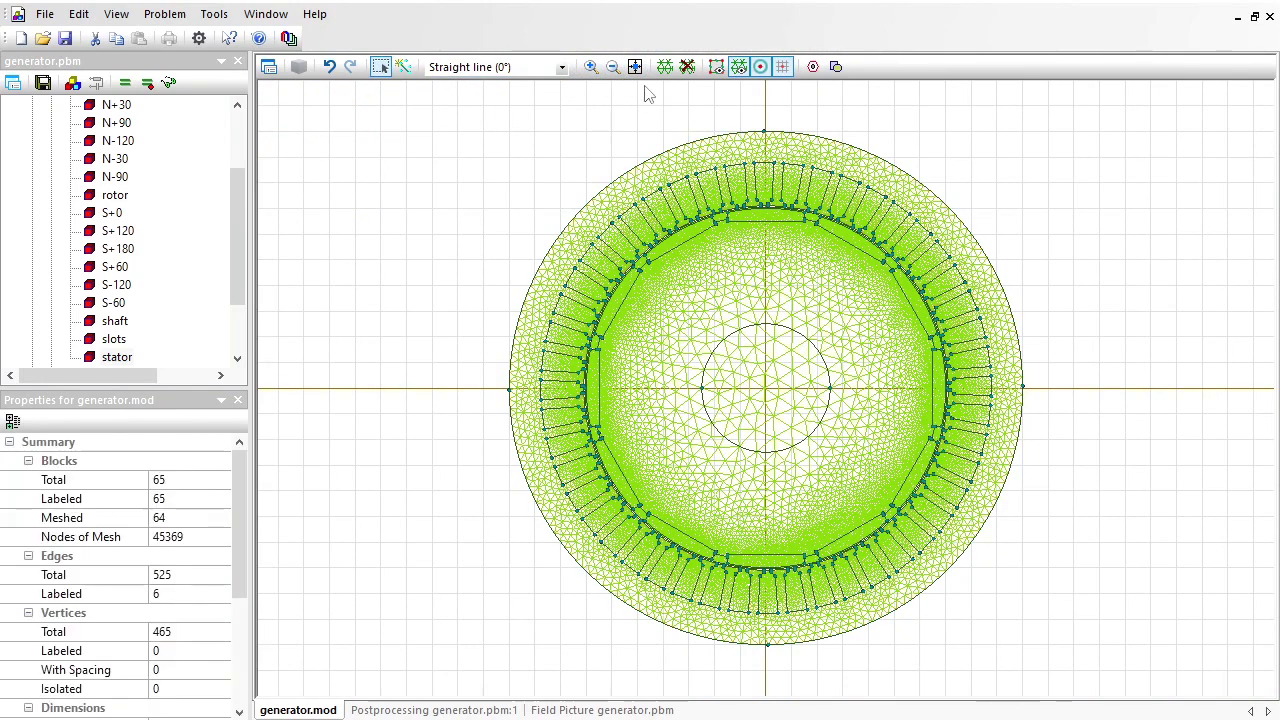
Rebuild the mesh (55519 nodes), re-solve generator.pbm and view the results
left_click(664, 68)
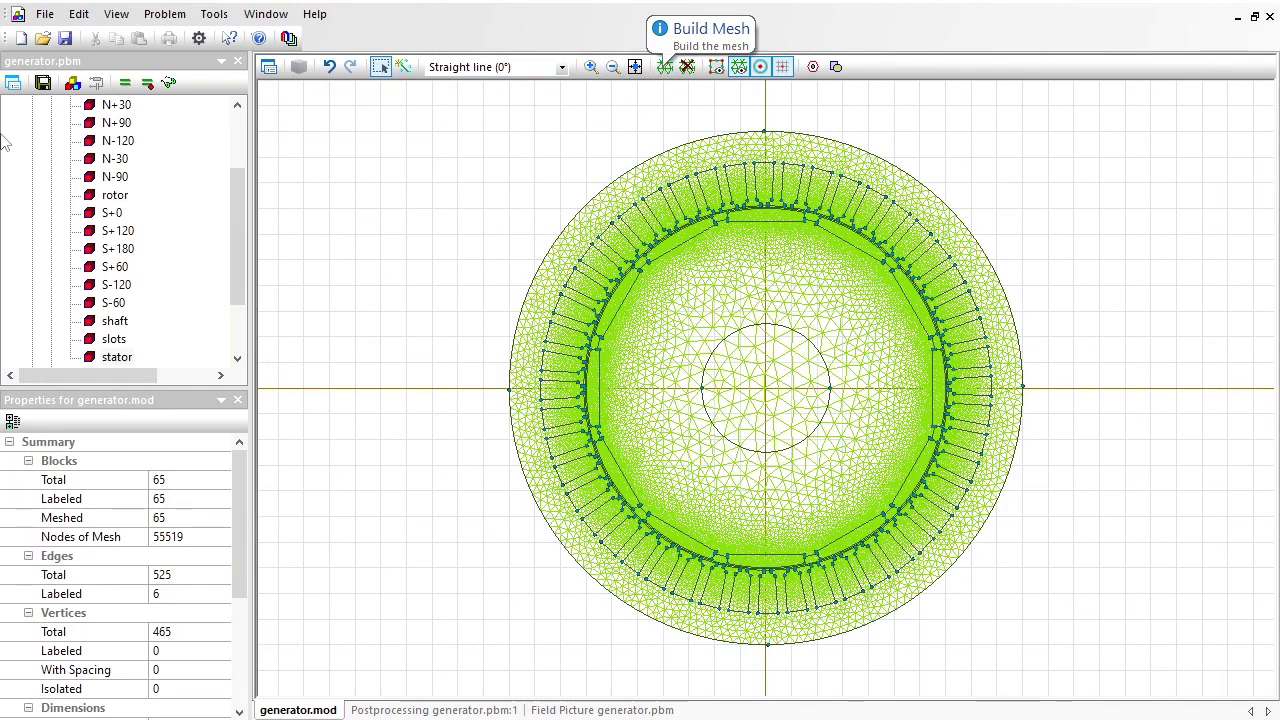
left_click(43, 84)
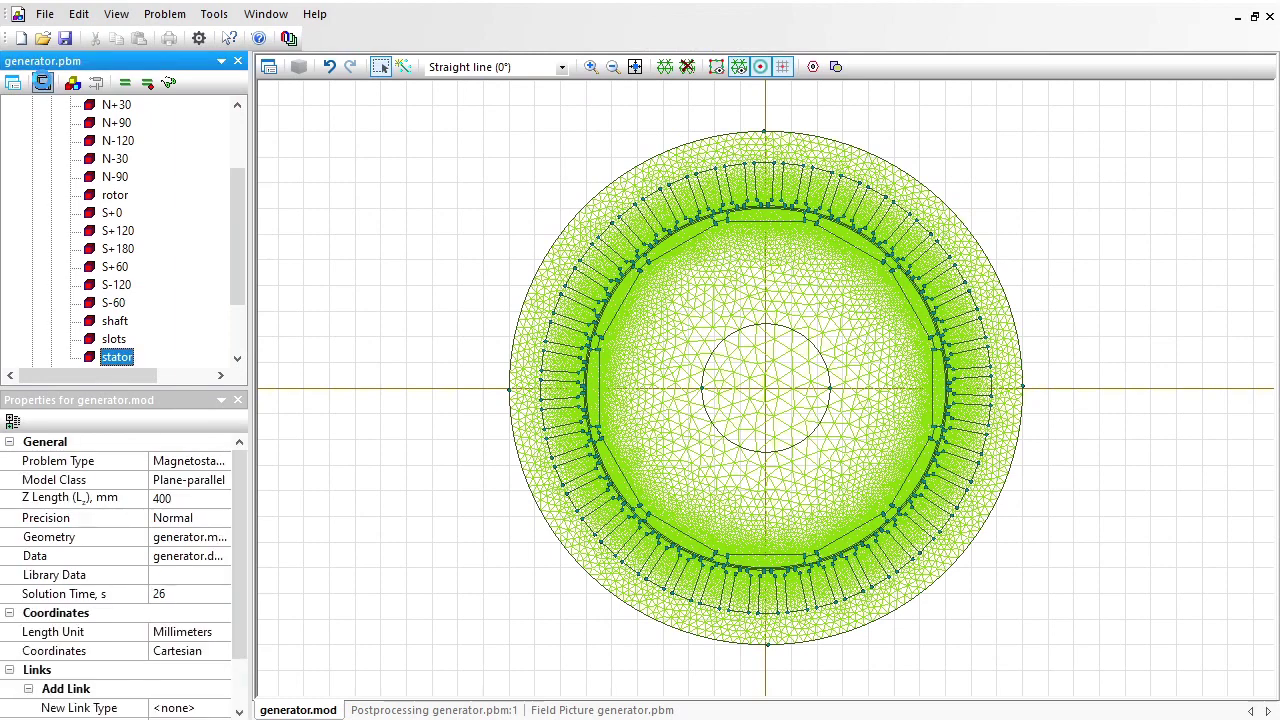
left_click(125, 84)
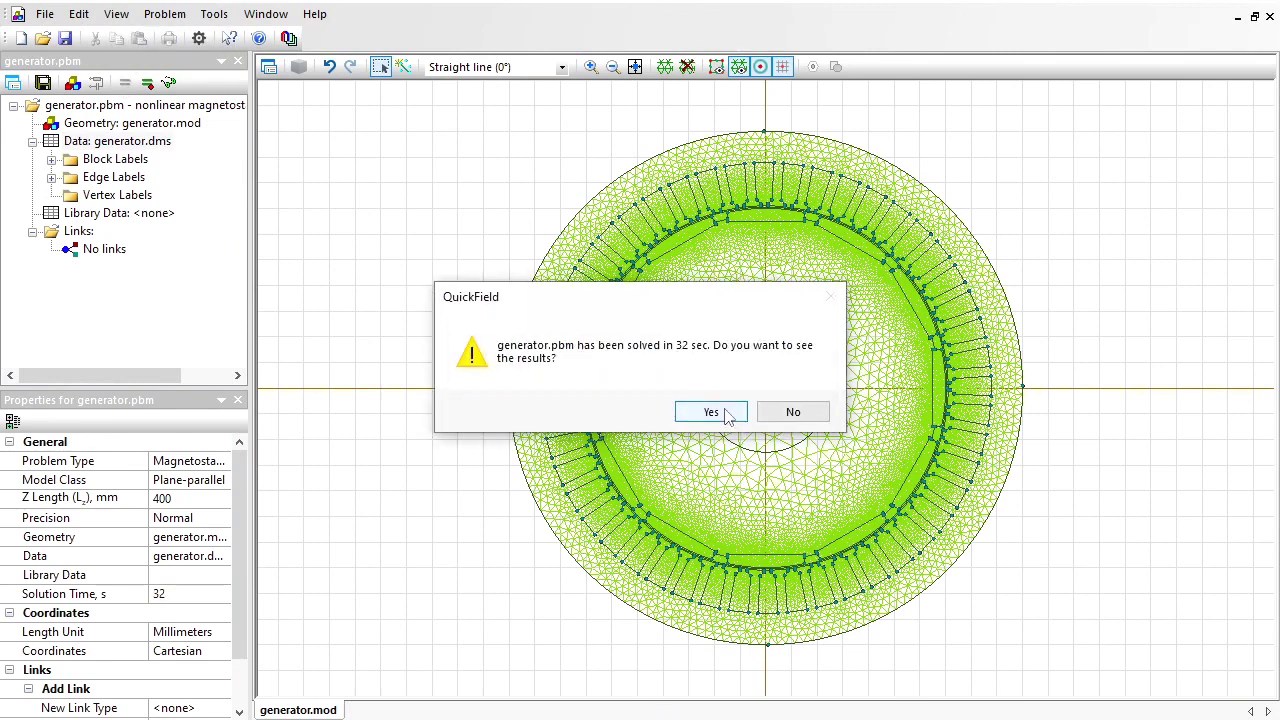
left_click(727, 416)
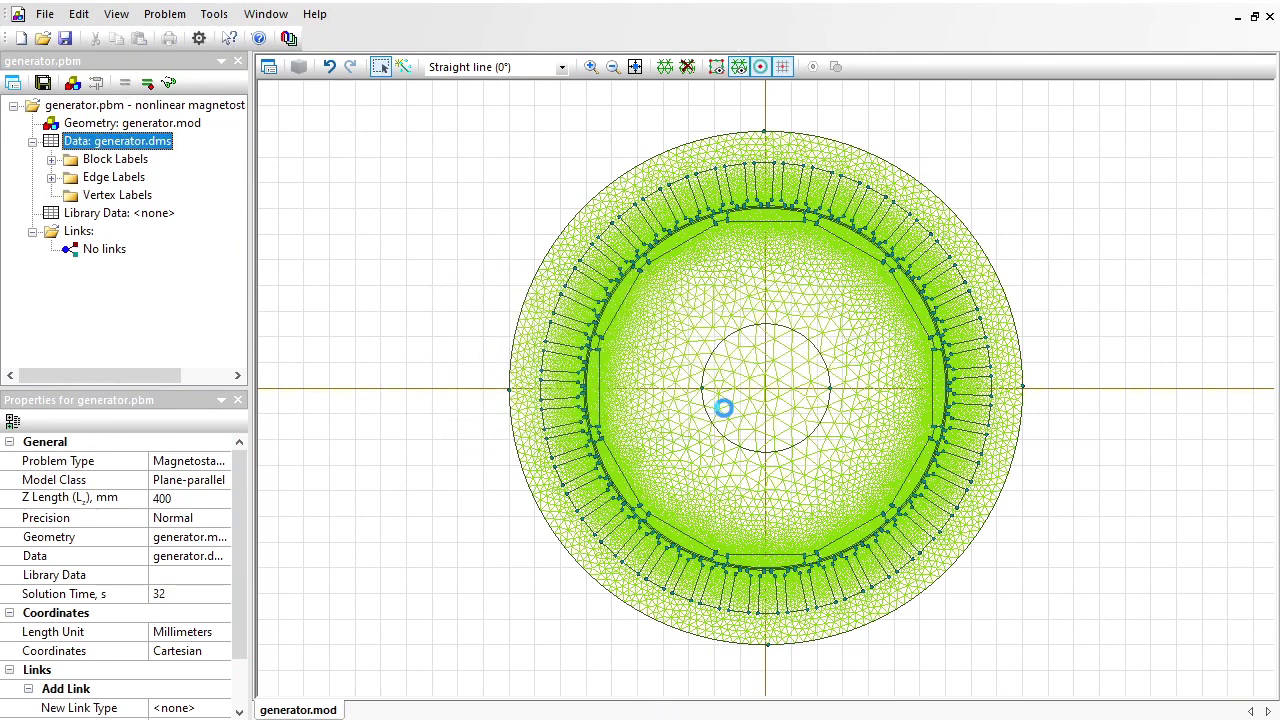
Draw a contour along the air-gap edge by the right slots and reverse it to enclose the rotor
left_click(371, 67)
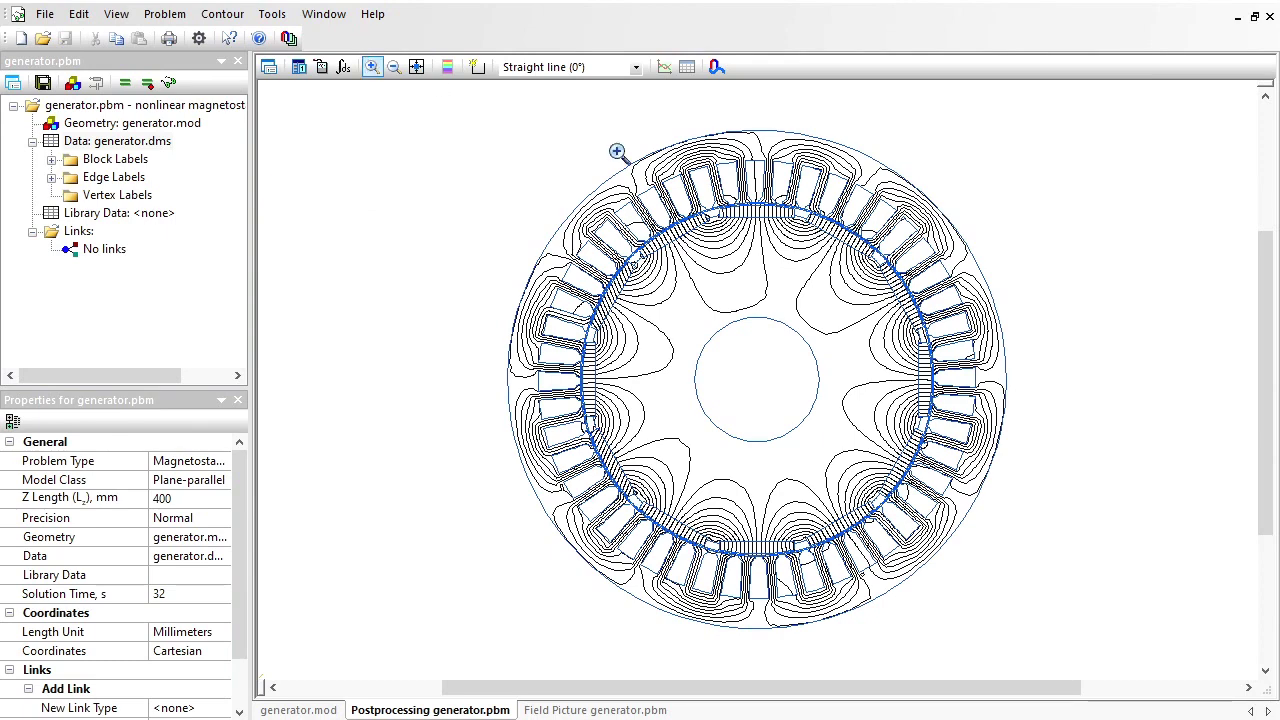
left_click_drag(893, 333, 951, 401)
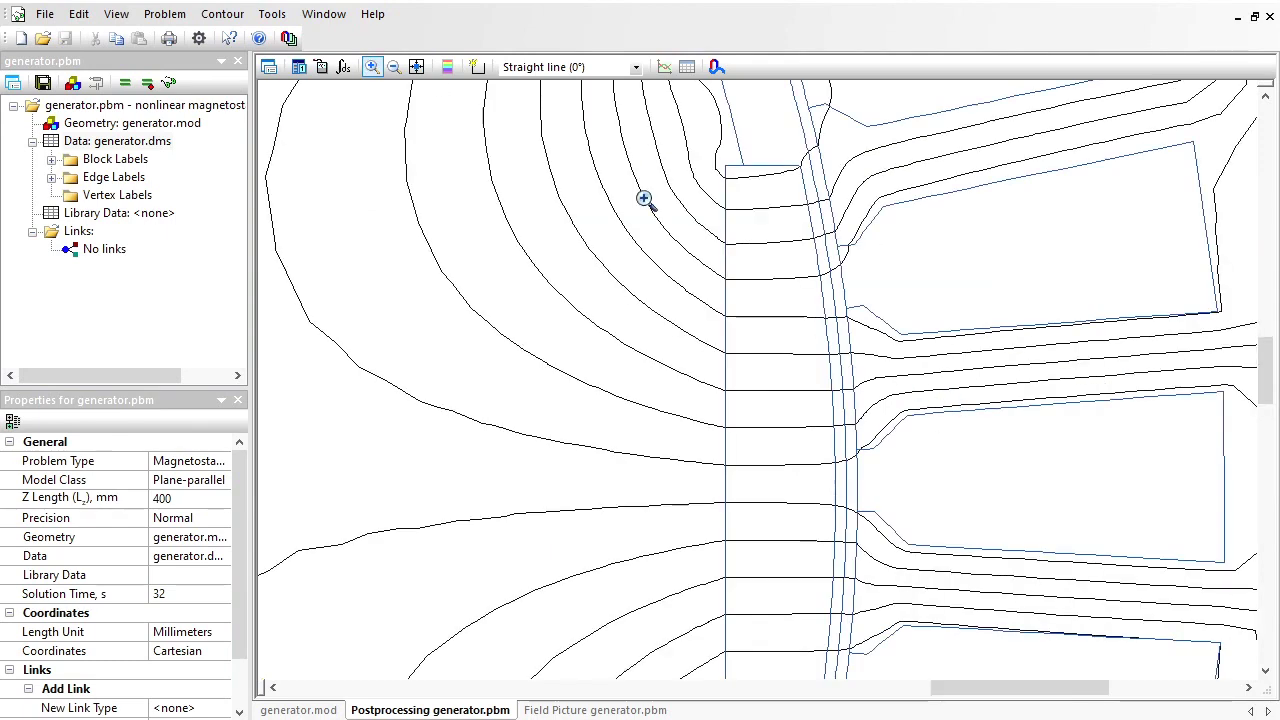
left_click(477, 67)
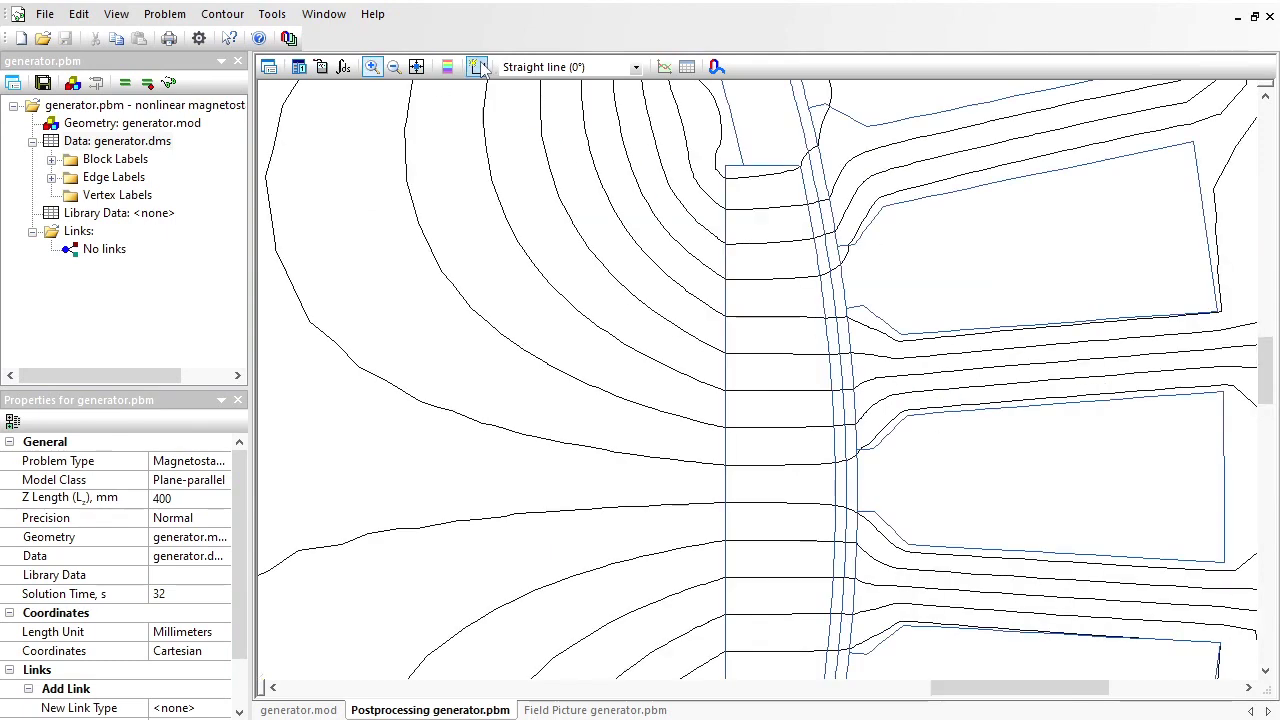
left_click(824, 230)
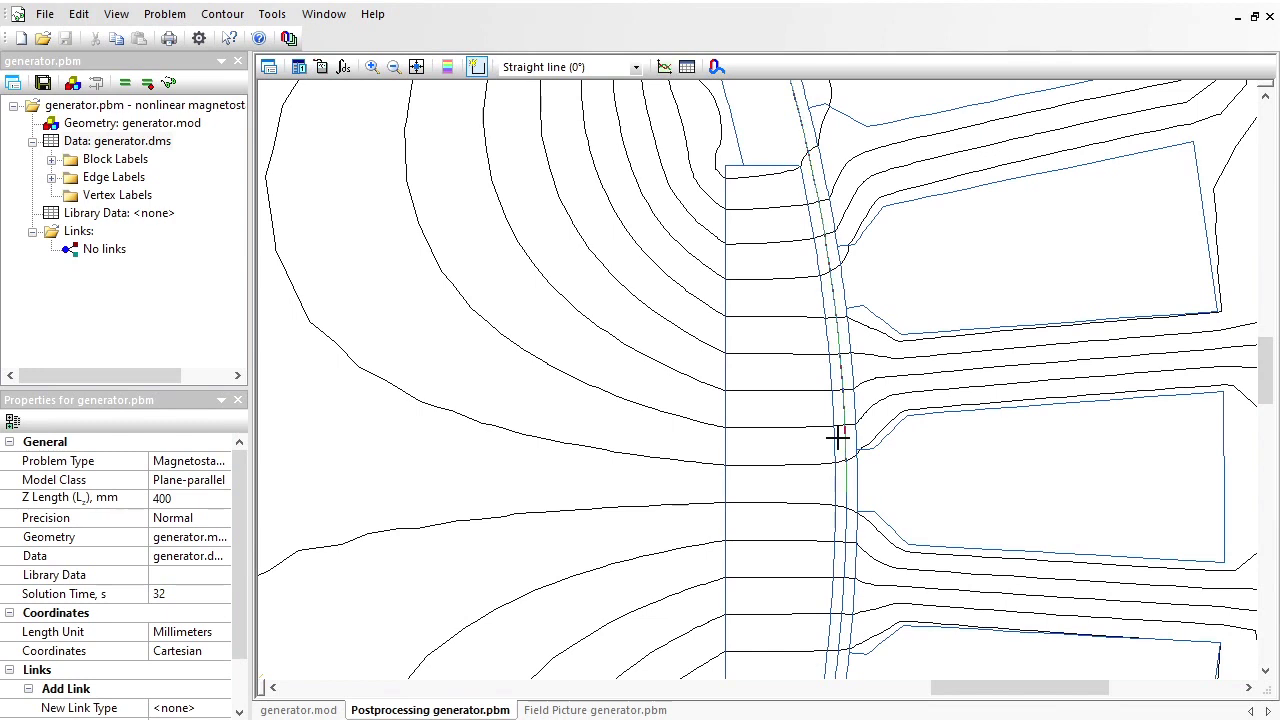
left_click(845, 542)
left_click(222, 14)
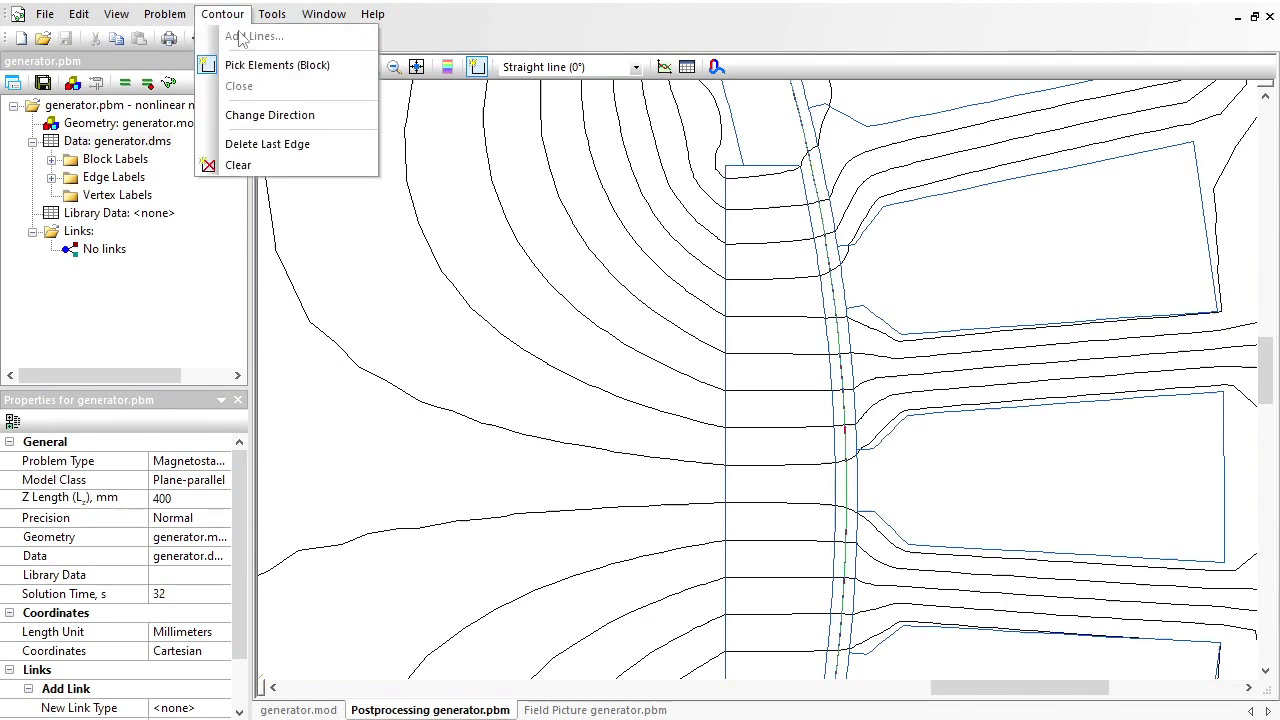
left_click(269, 115)
Compute mechanical torque on the new contour: T = 87.802 N·m
left_click(343, 67)
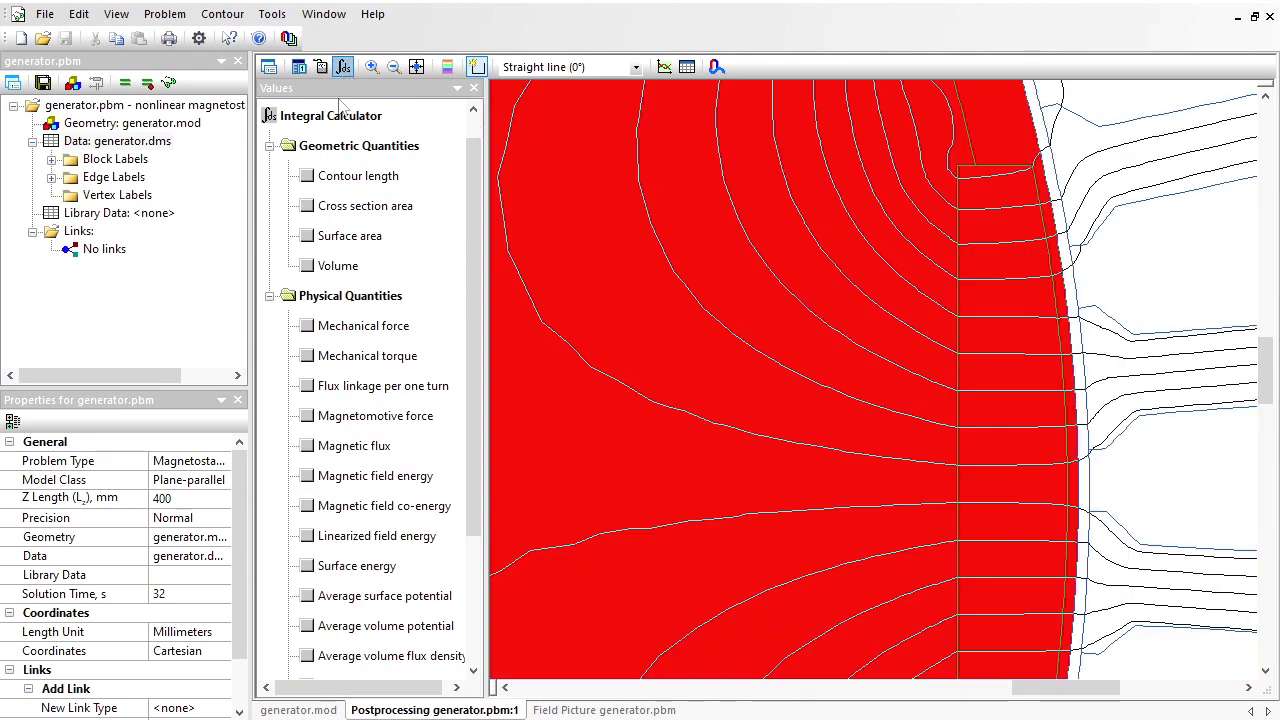
left_click(308, 358)
left_click(362, 388)
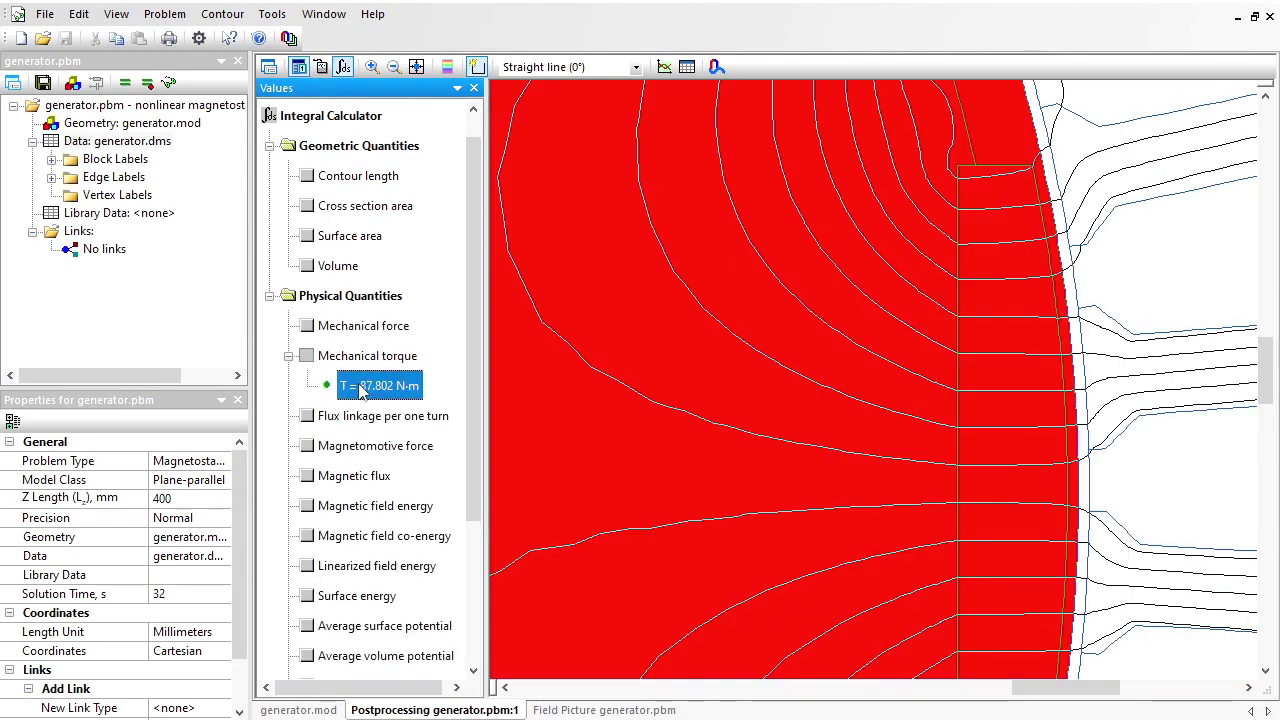
Launch a LabelMover analysis and start adding a value to record
left_click(289, 38)
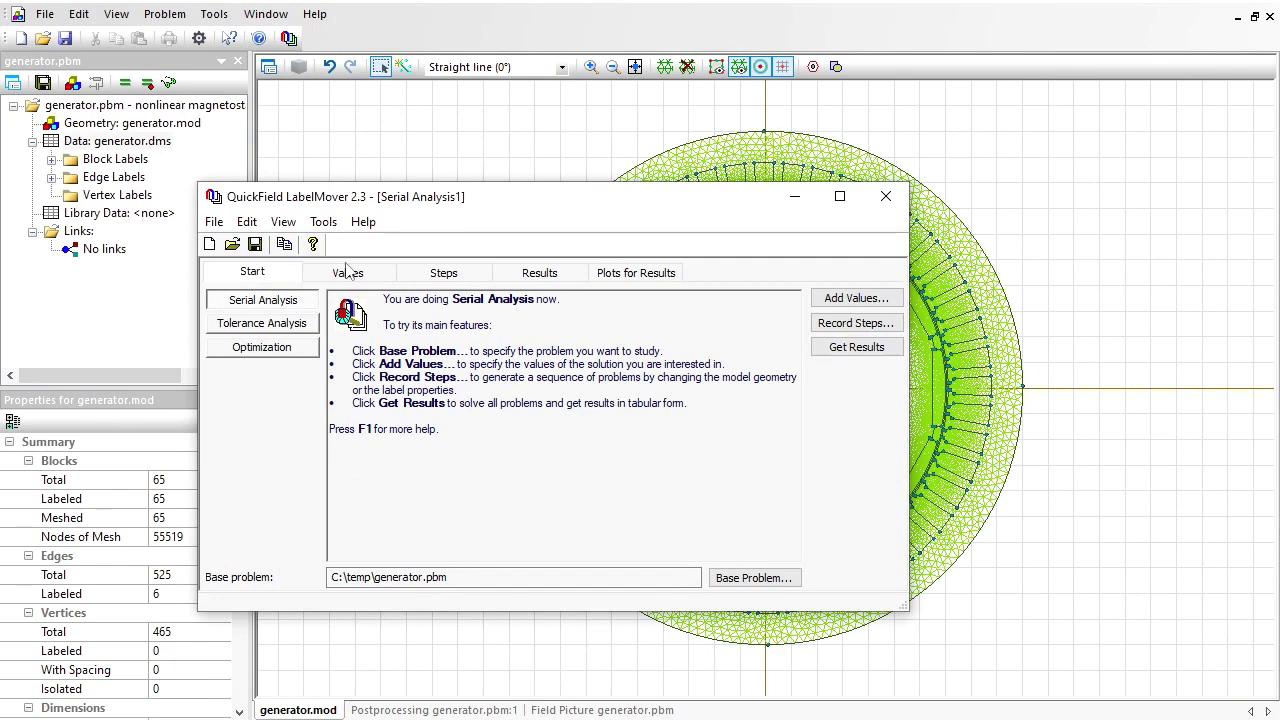
left_click(348, 272)
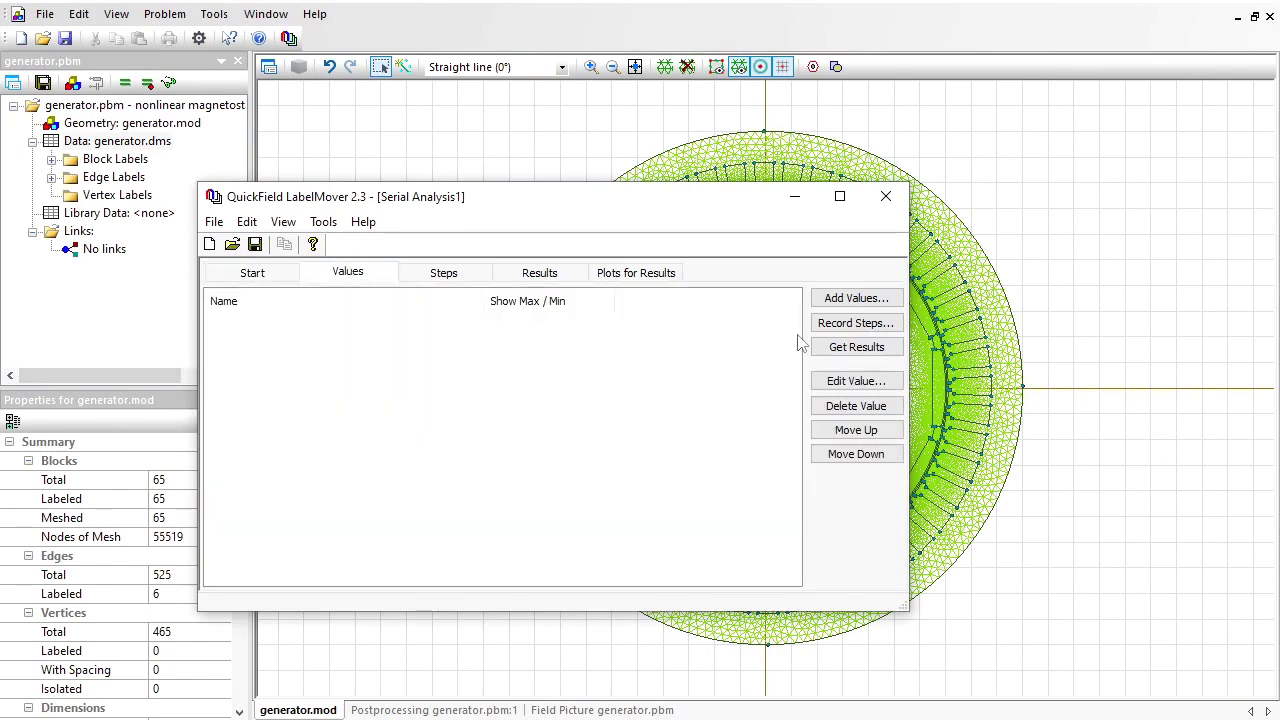
left_click(830, 300)
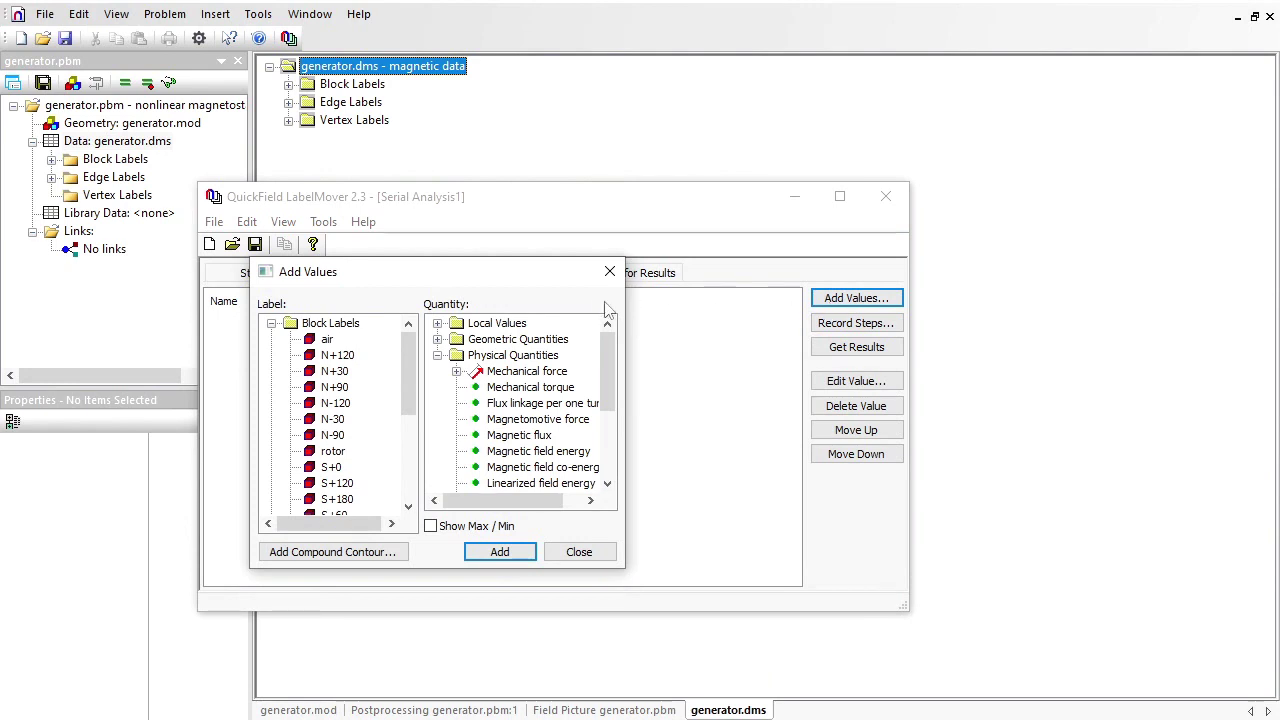
Define a compound contour from the air gap edge with its direction changed
left_click_drag(410, 378, 410, 458)
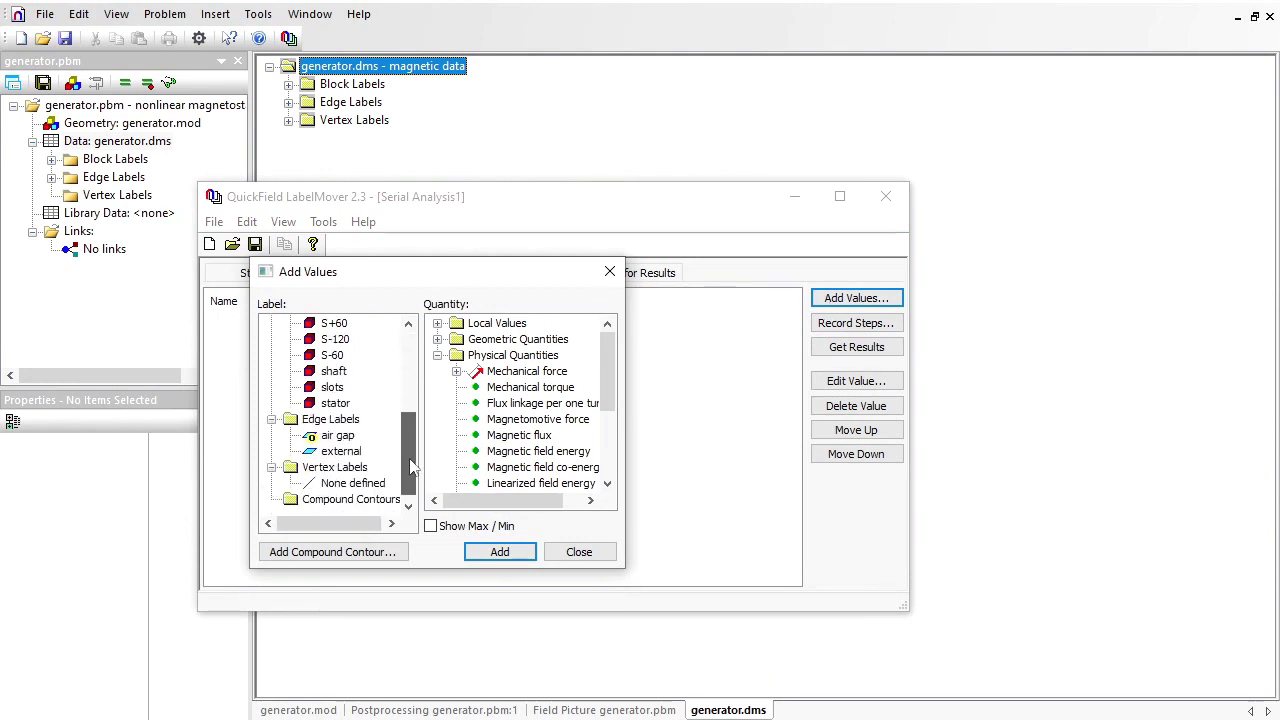
left_click(333, 553)
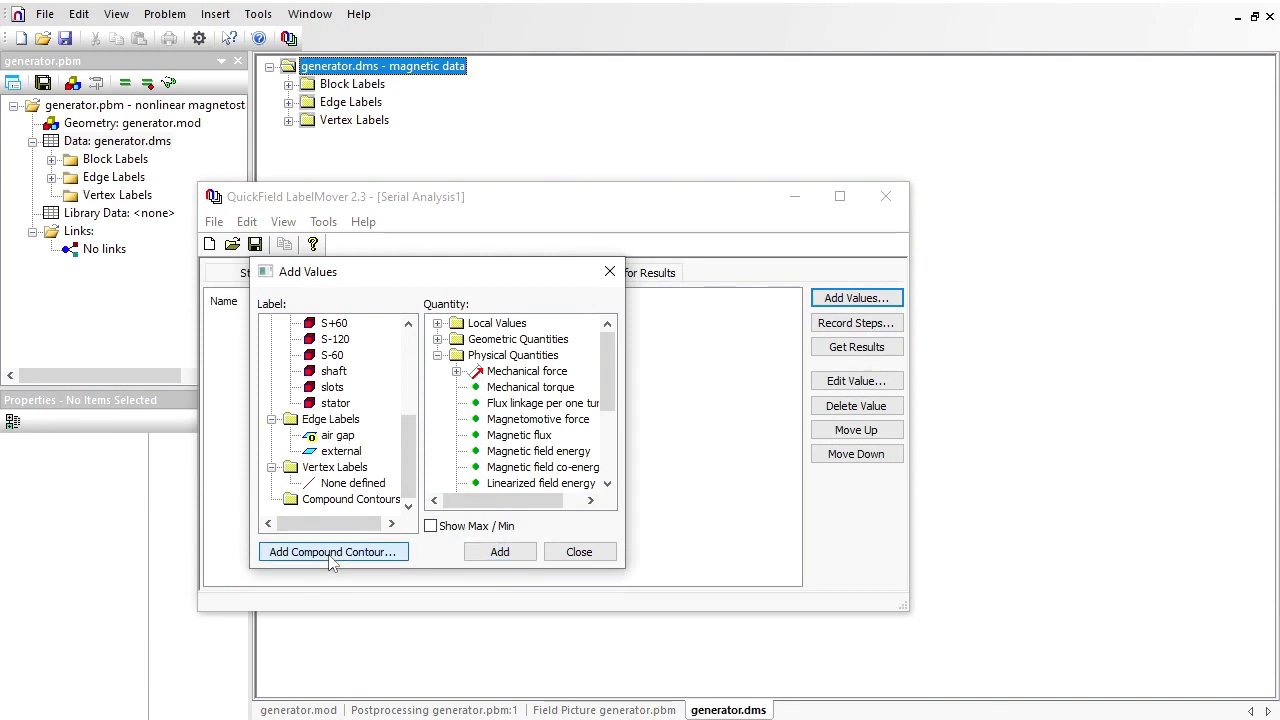
left_click_drag(703, 349, 706, 412)
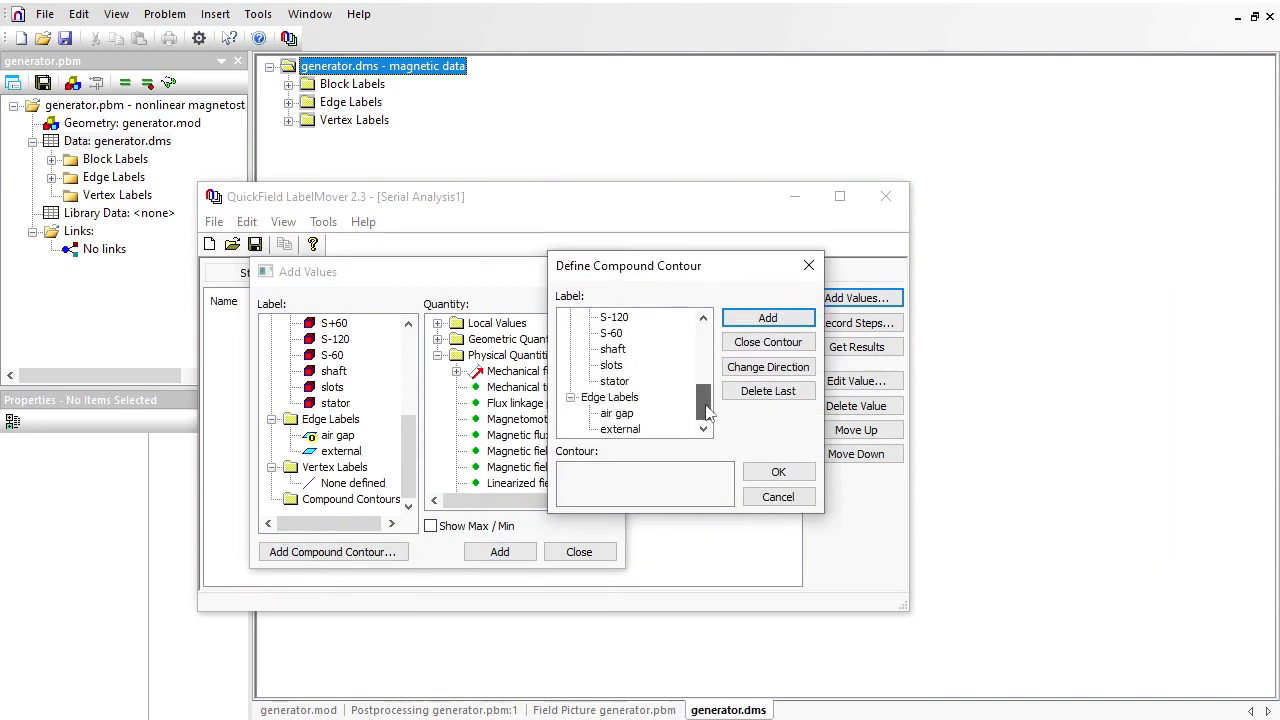
left_click(618, 414)
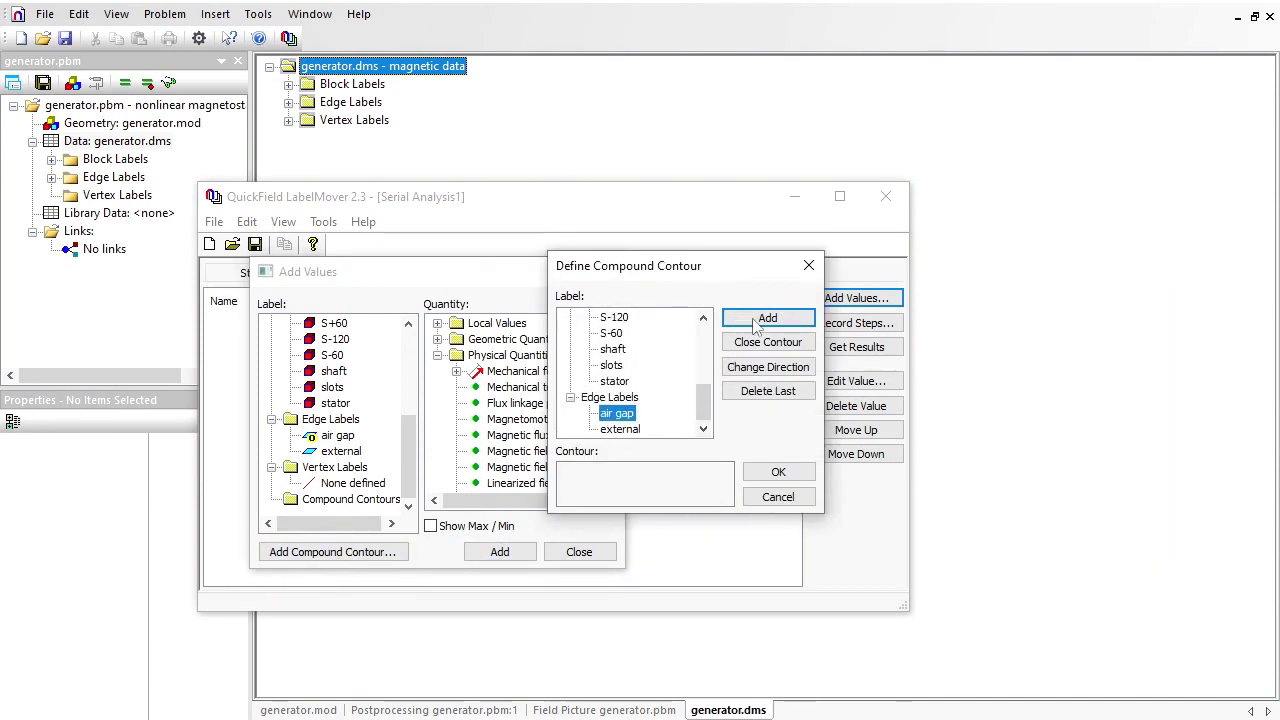
left_click(768, 319)
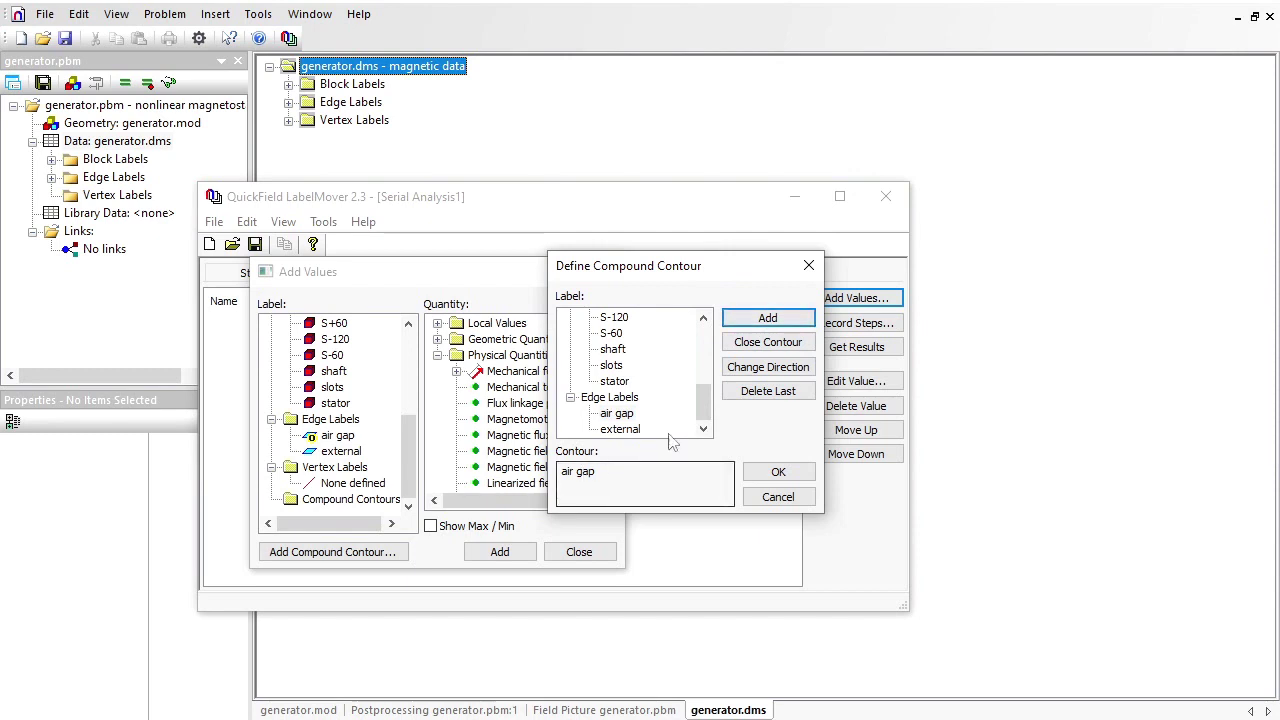
left_click(768, 367)
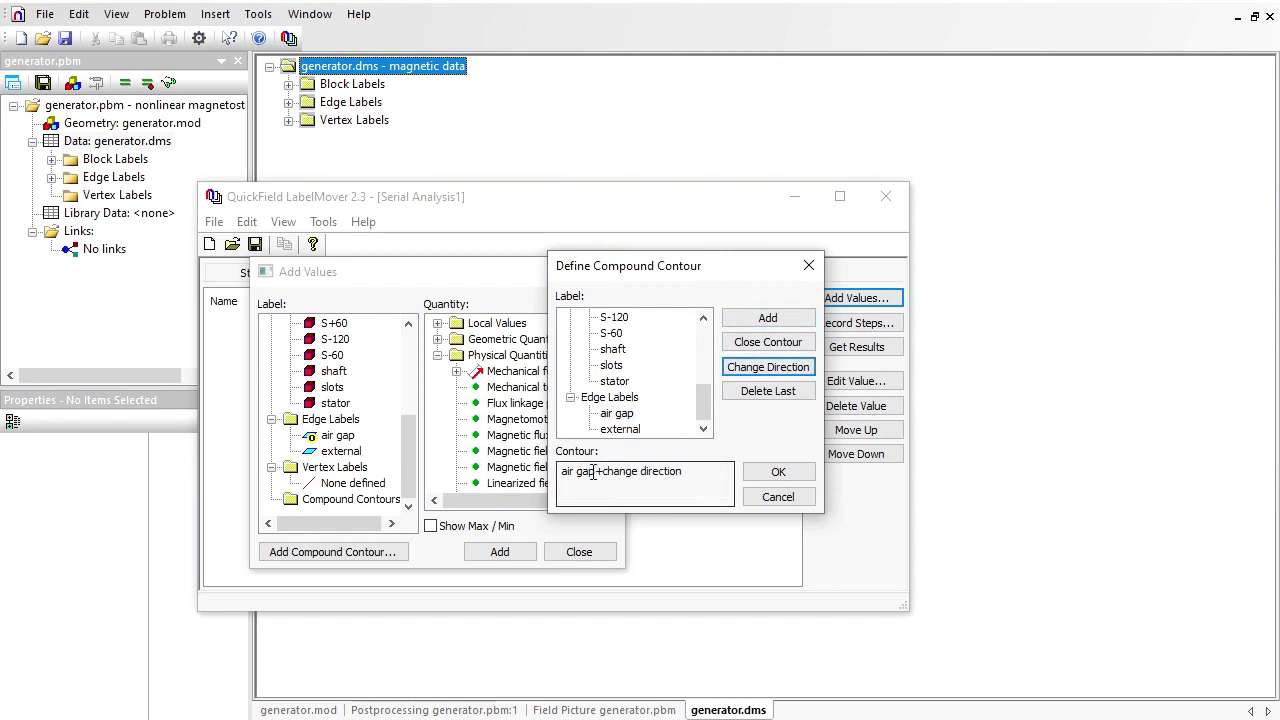
left_click(778, 471)
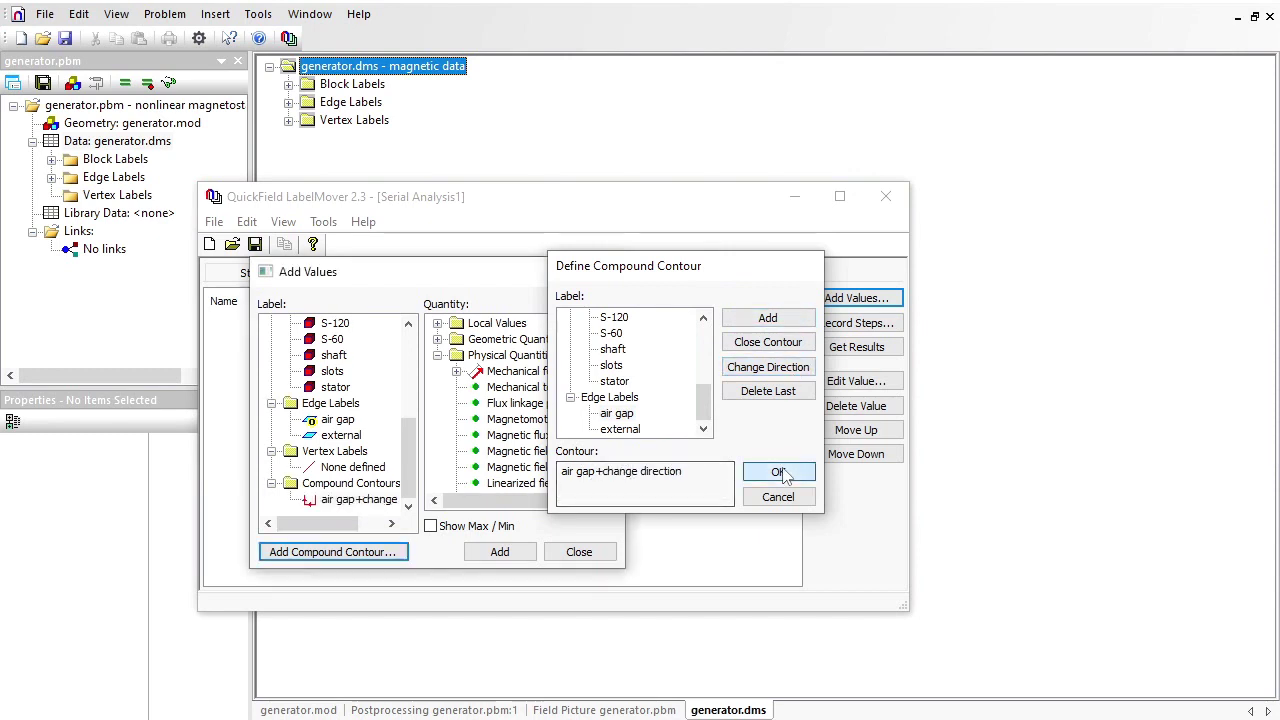
Add Mechanical torque for the air gap+change direction contour to the values
left_click(366, 500)
left_click(552, 391)
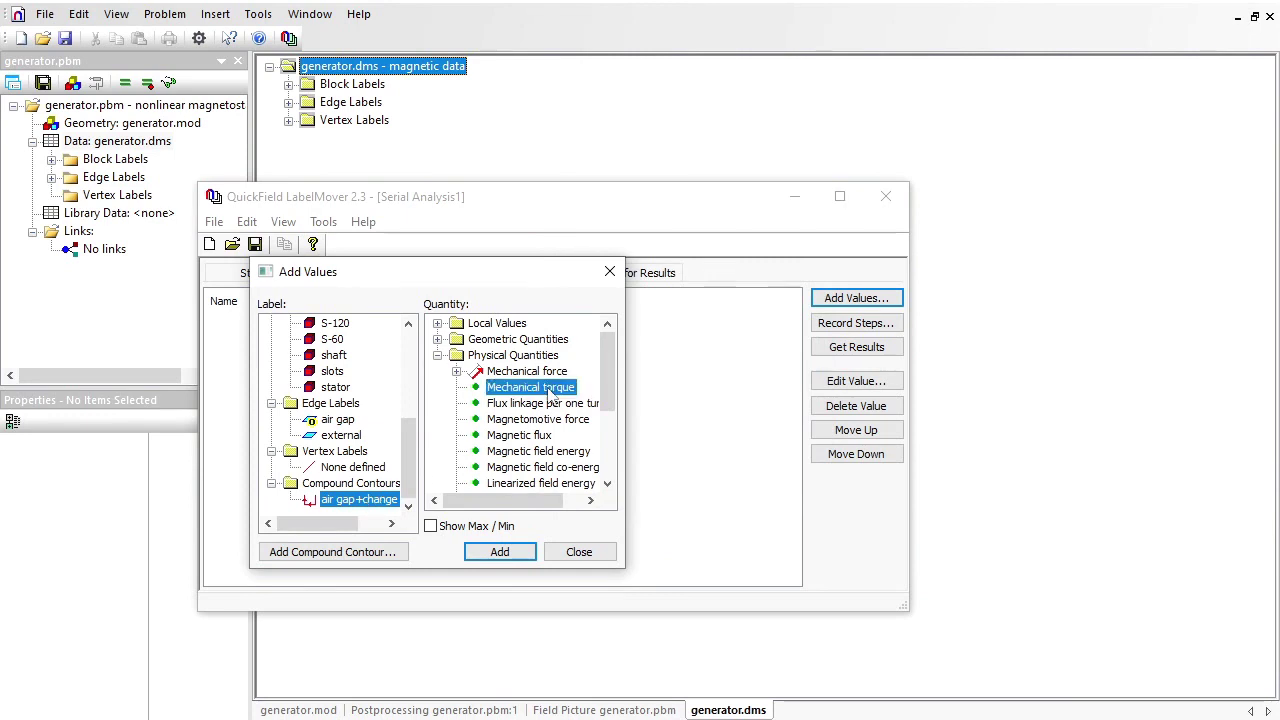
left_click(506, 558)
left_click(576, 553)
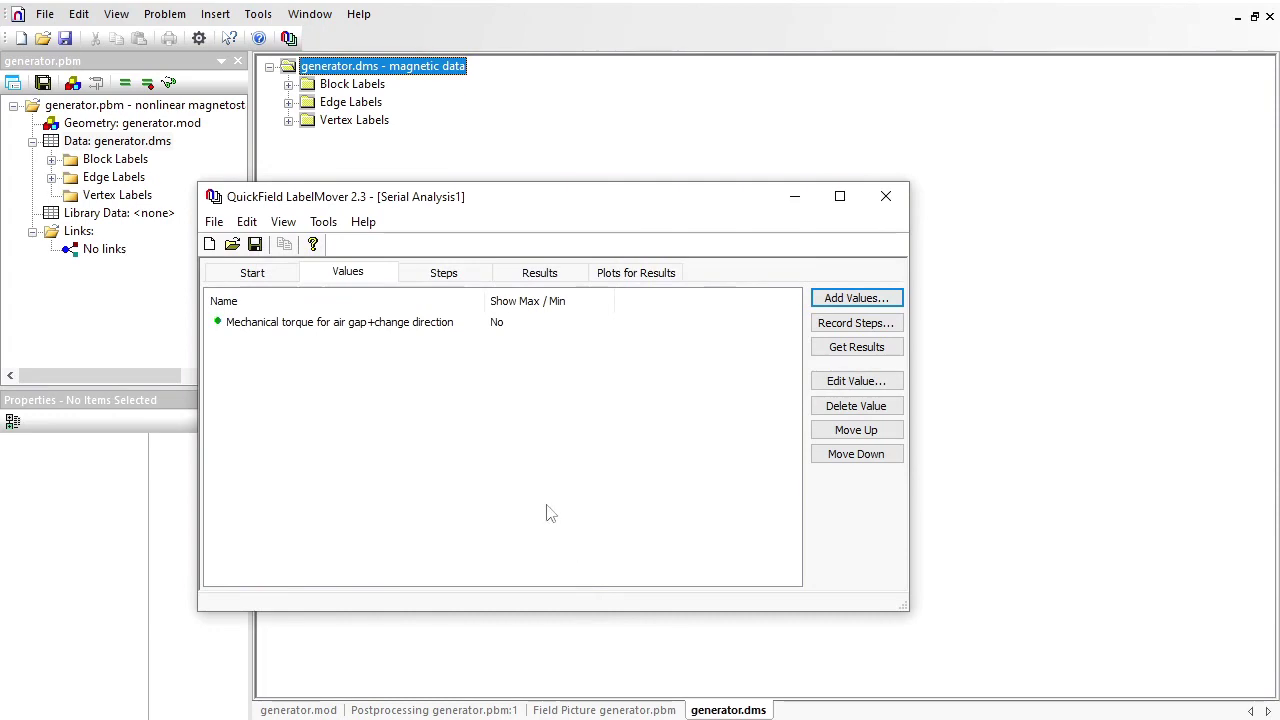
Switch to the steps list and compute 360 ÷ 48
left_click(443, 276)
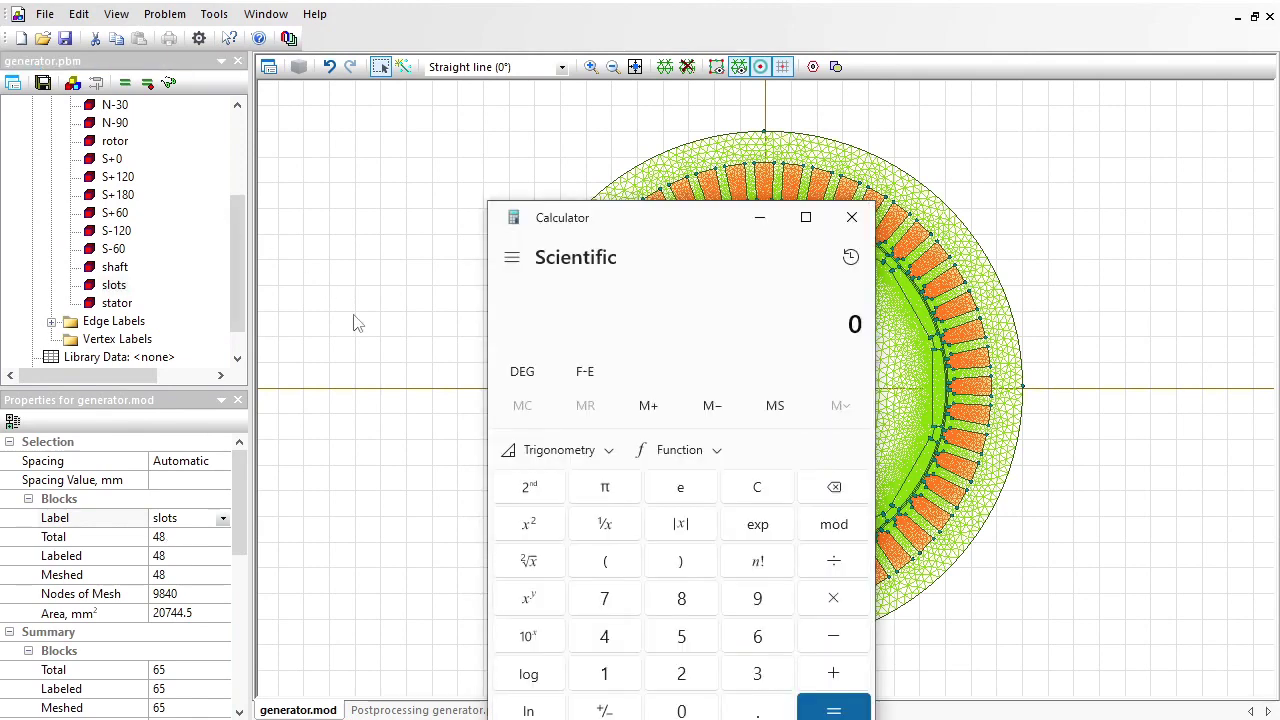
type("360 ÷ 48")
key("Return")
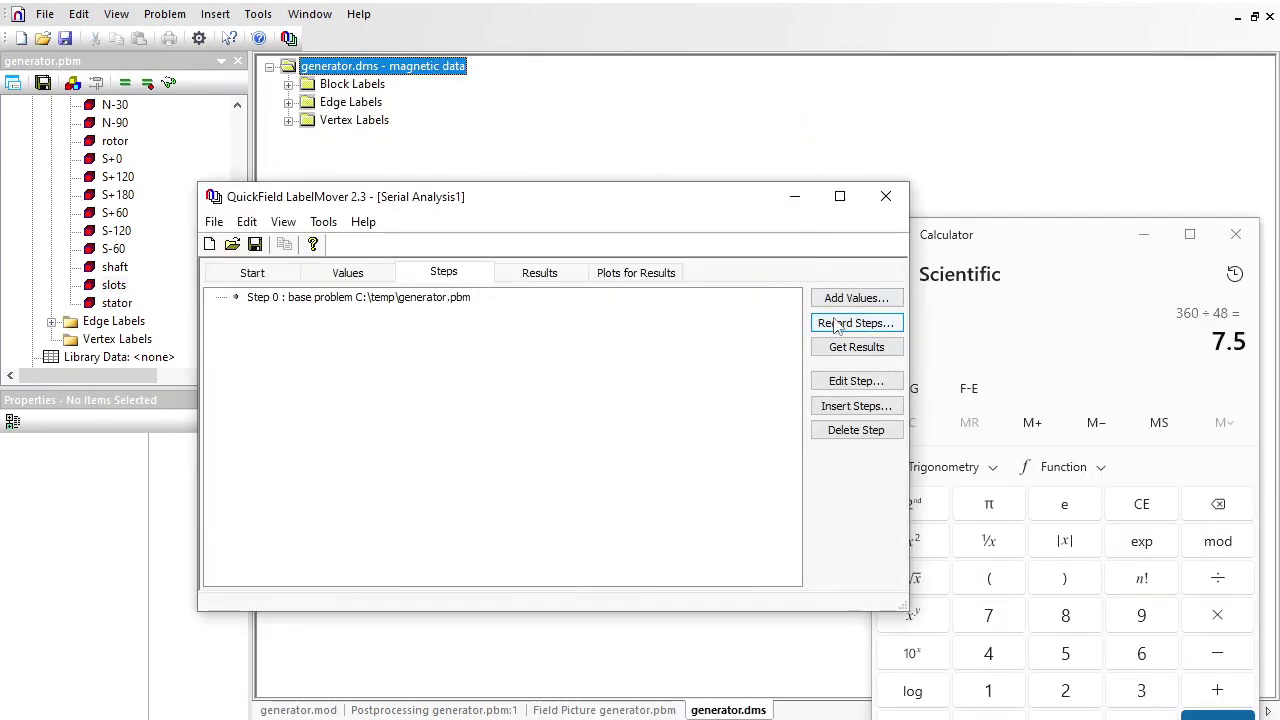
Record Step 1 rotating the stator label by 0.075°
left_click(836, 326)
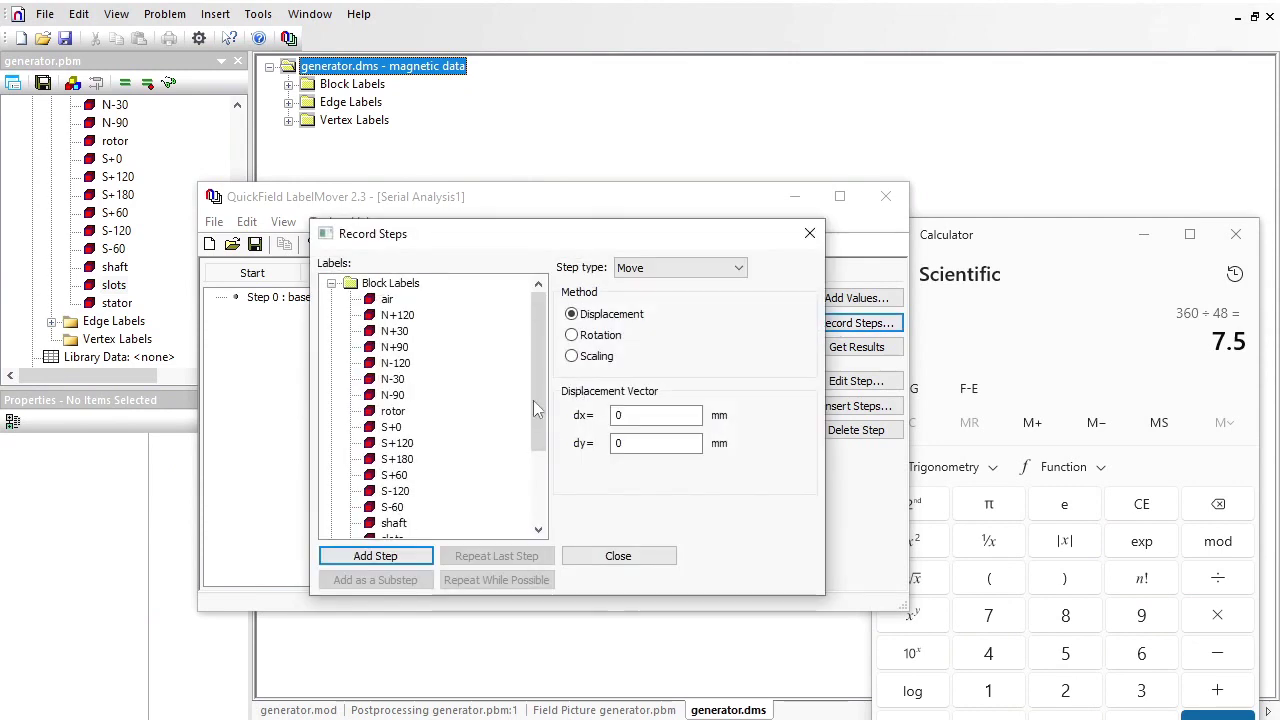
left_click_drag(533, 400, 538, 477)
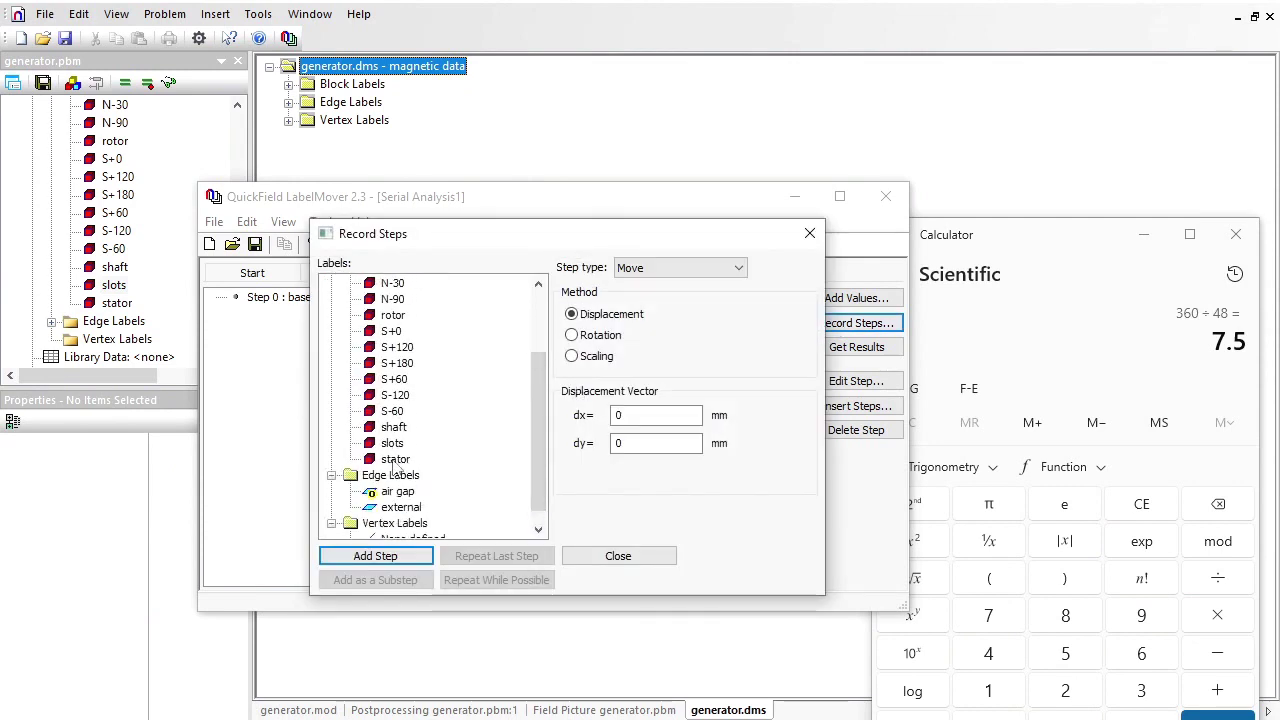
left_click(395, 460)
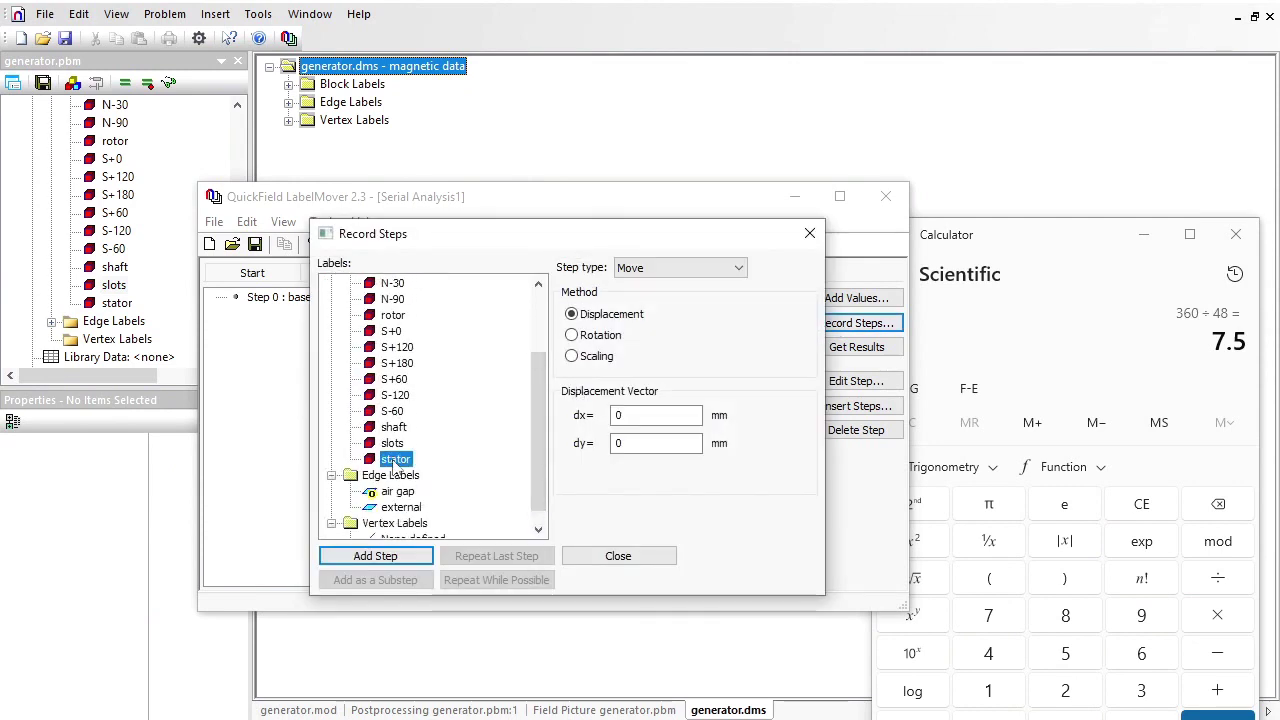
left_click(571, 335)
left_click(641, 471)
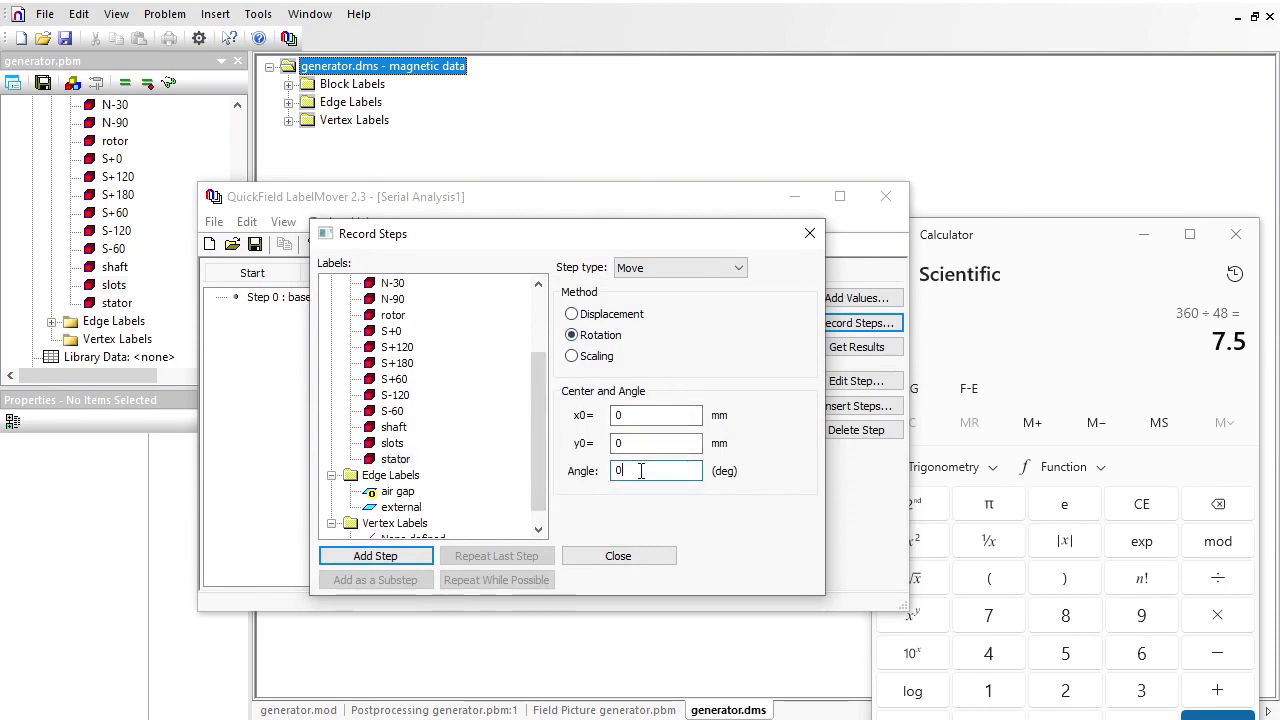
type(".075")
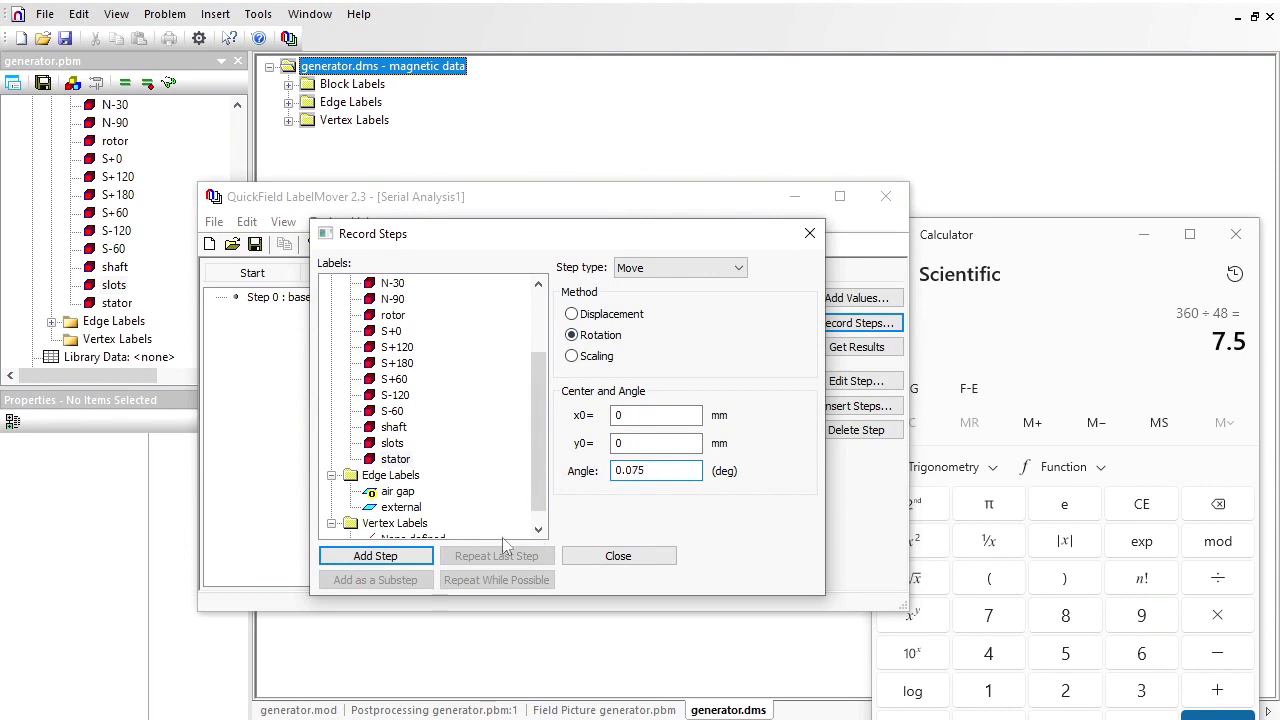
left_click(398, 557)
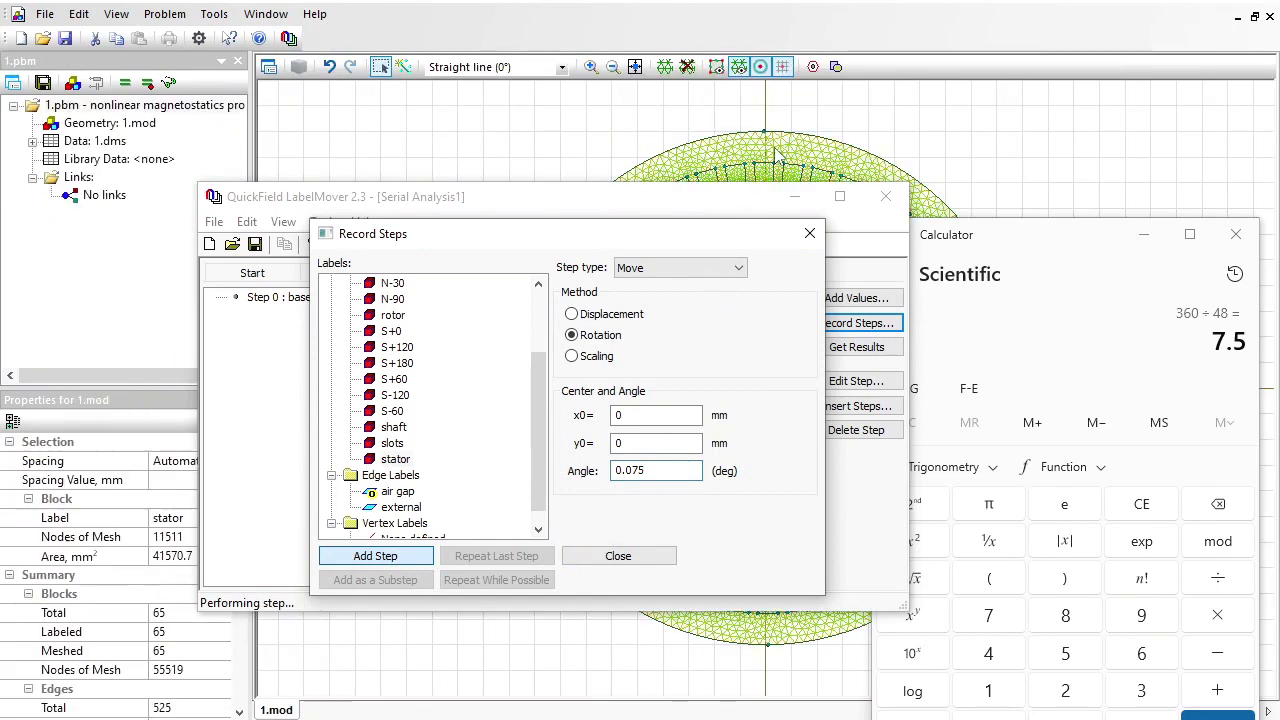
left_click(645, 558)
Set Step 1 to repeat 100 times
left_click(266, 314)
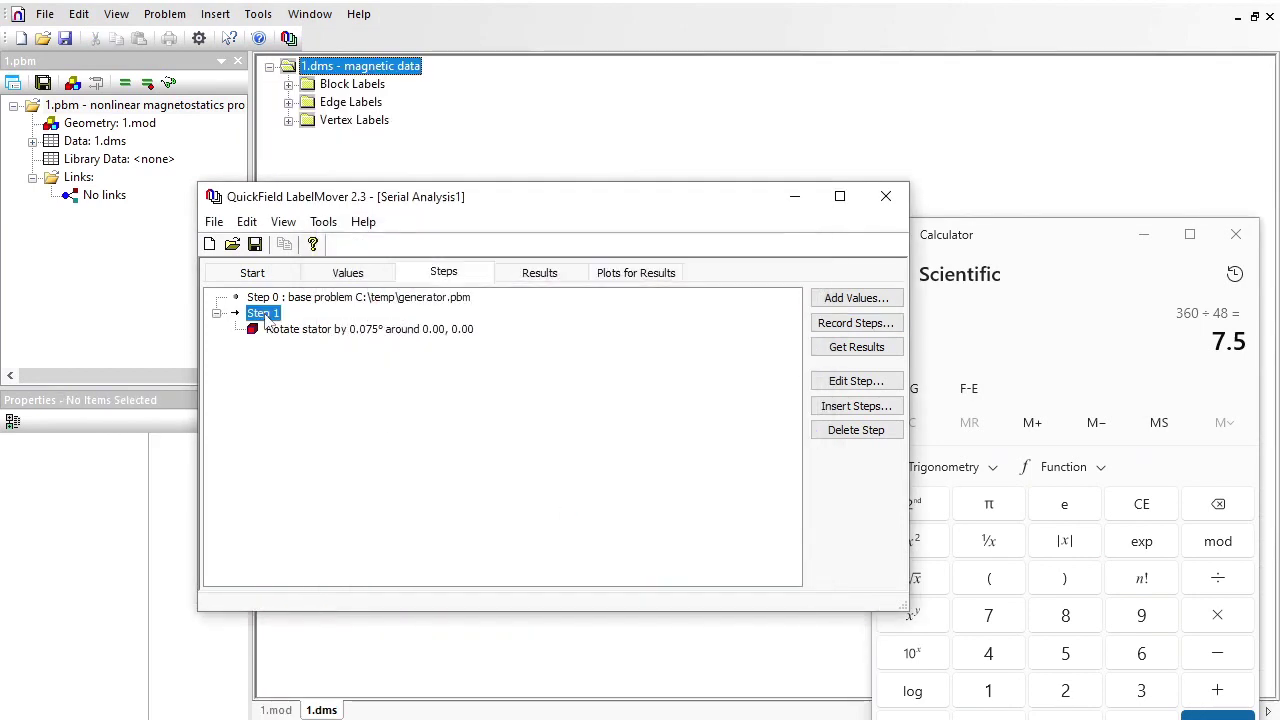
right_click(266, 314)
left_click(310, 356)
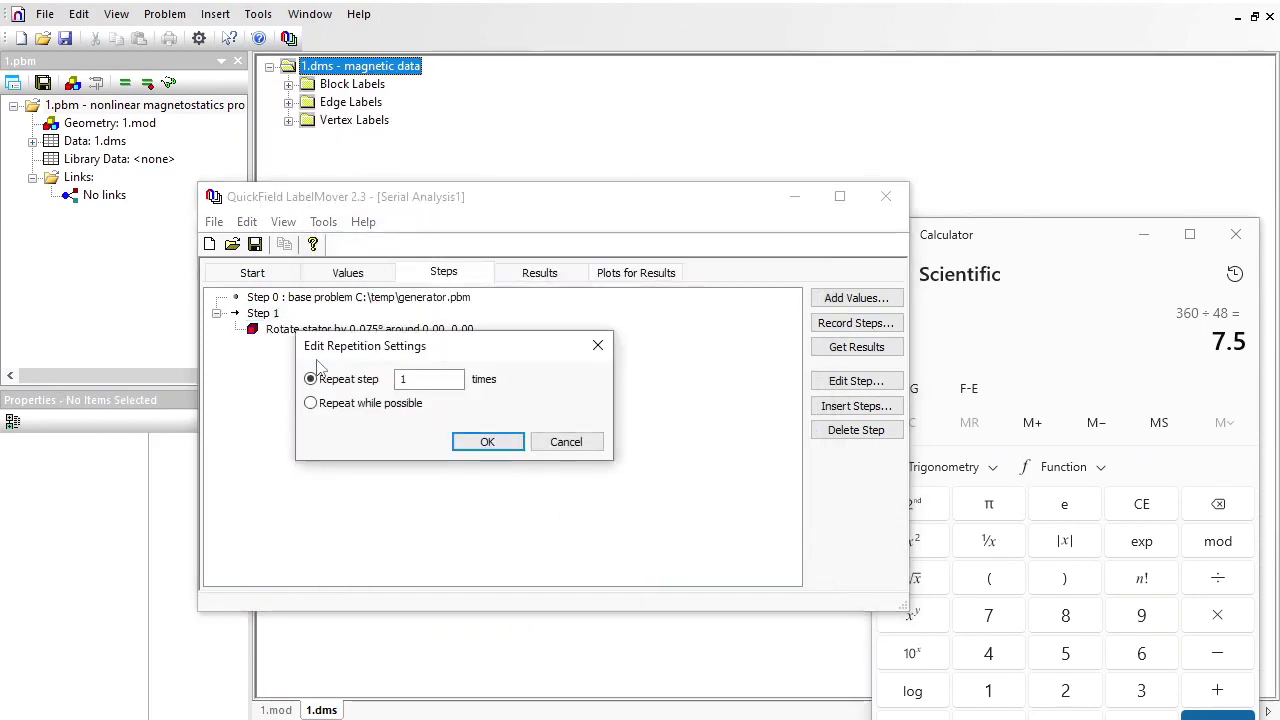
left_click(424, 375)
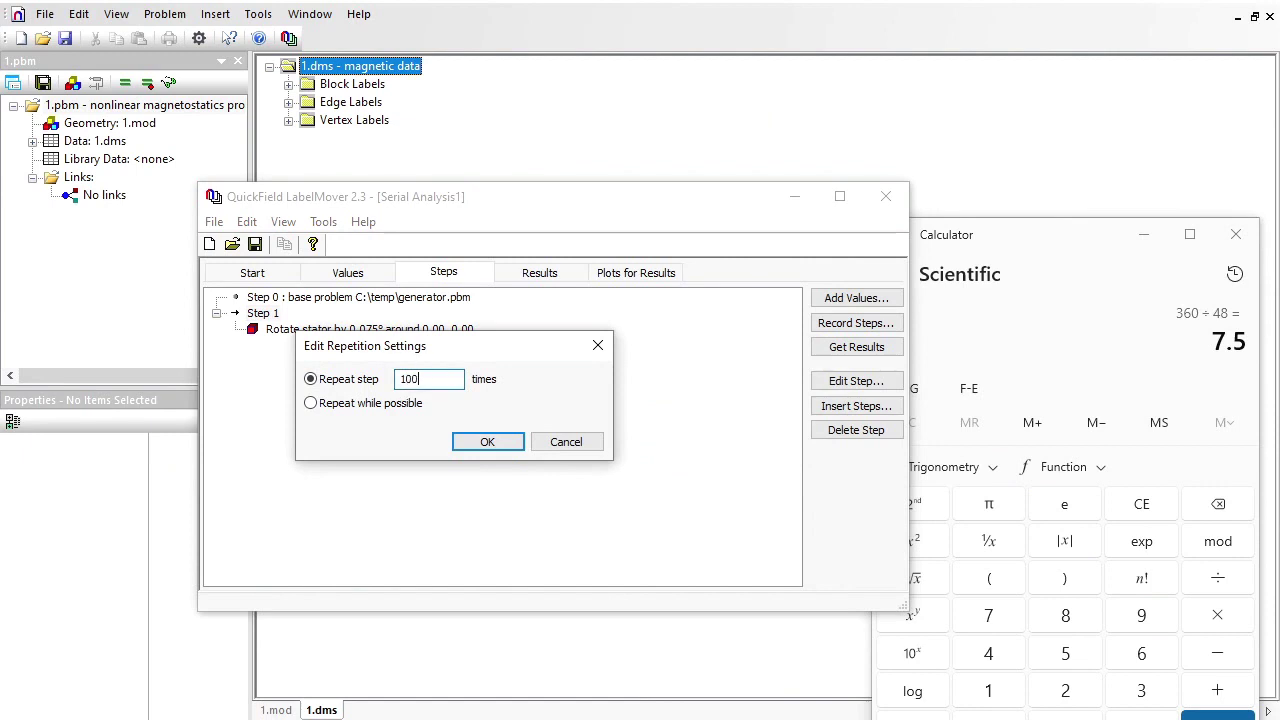
type("00")
left_click(512, 446)
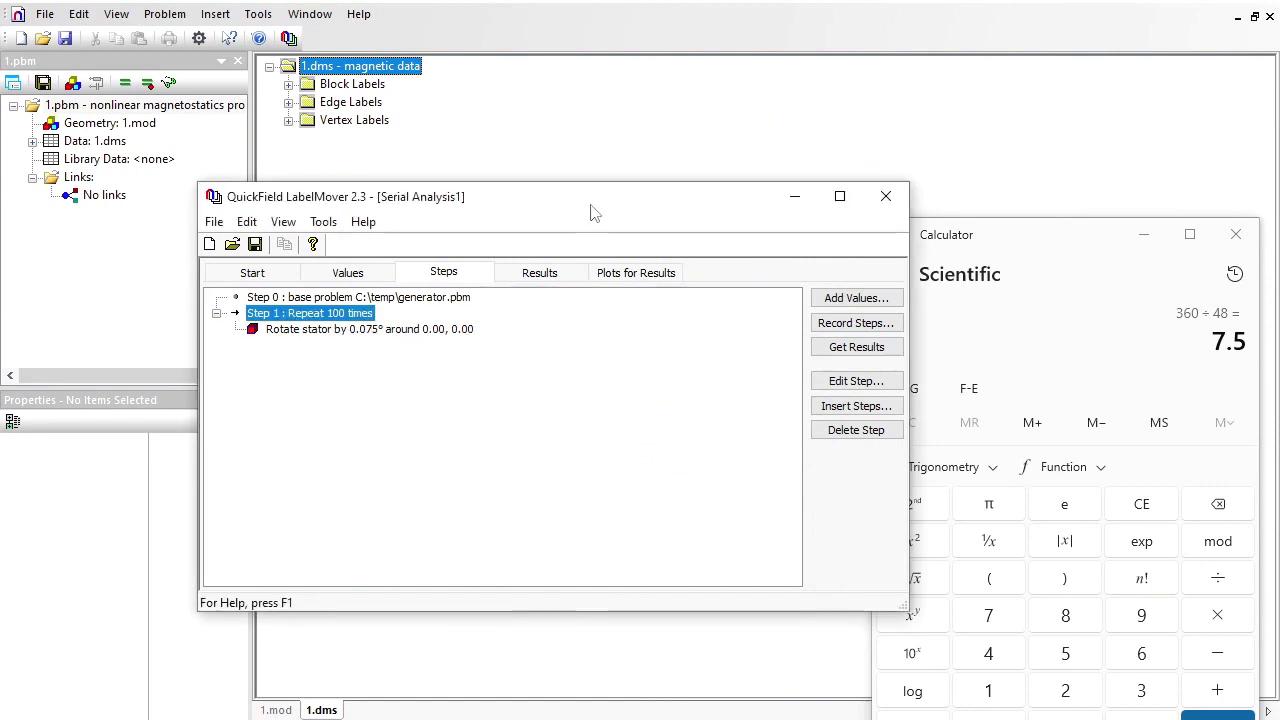
Run Get Results to solve every rotation step and tabulate mechanical torque
left_click(849, 345)
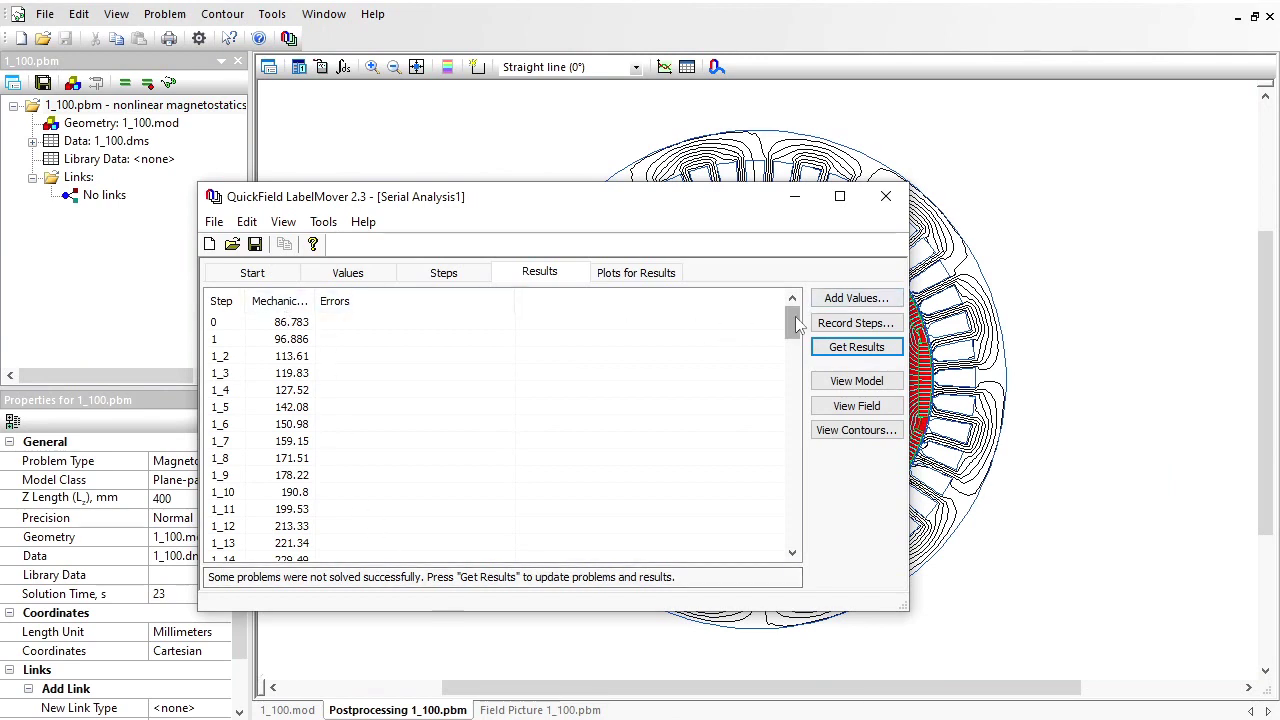
Plot torque versus step, reading its minimum -300.86 and peak 300.1, then return to QuickField
left_click_drag(796, 320, 397, 387)
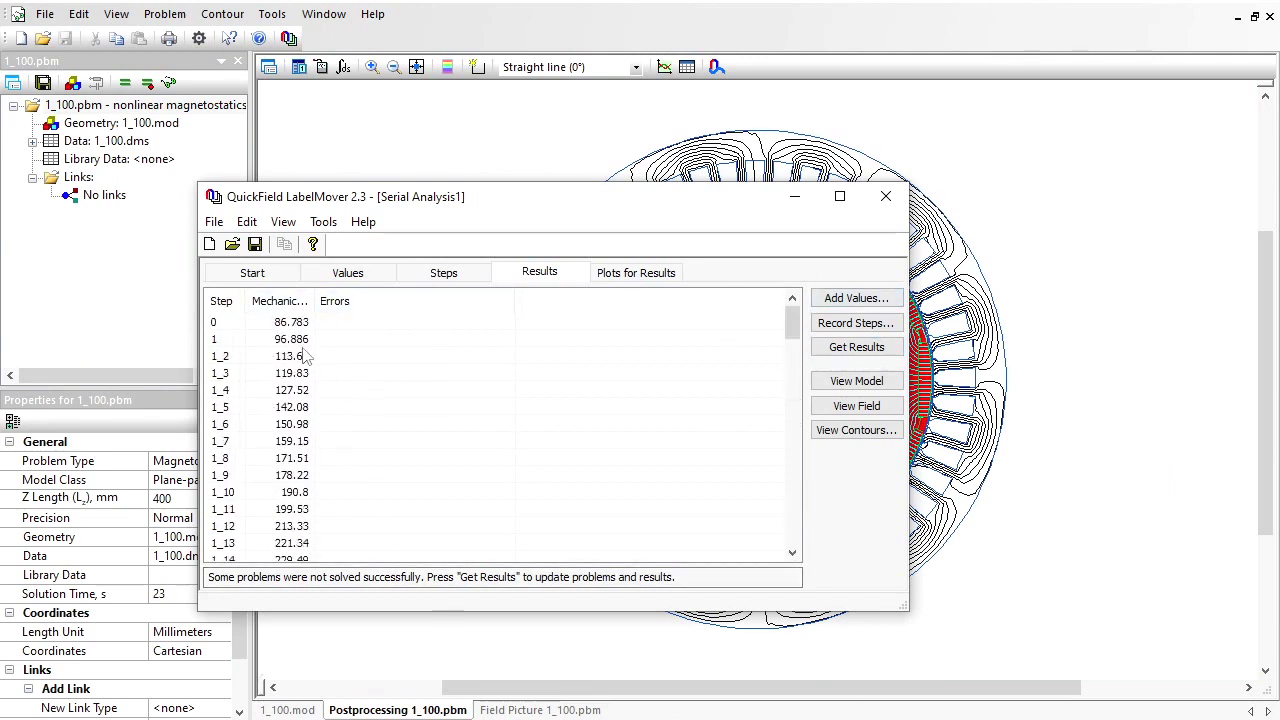
left_click_drag(316, 300, 390, 301)
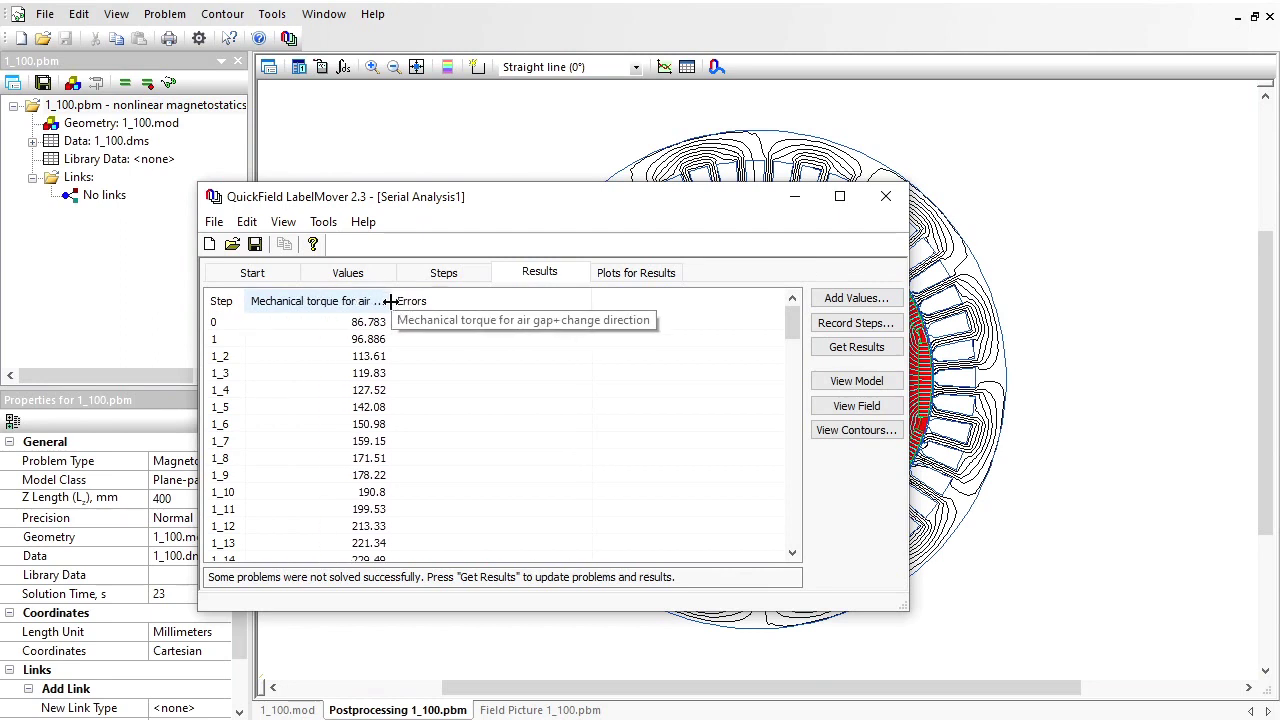
left_click(631, 281)
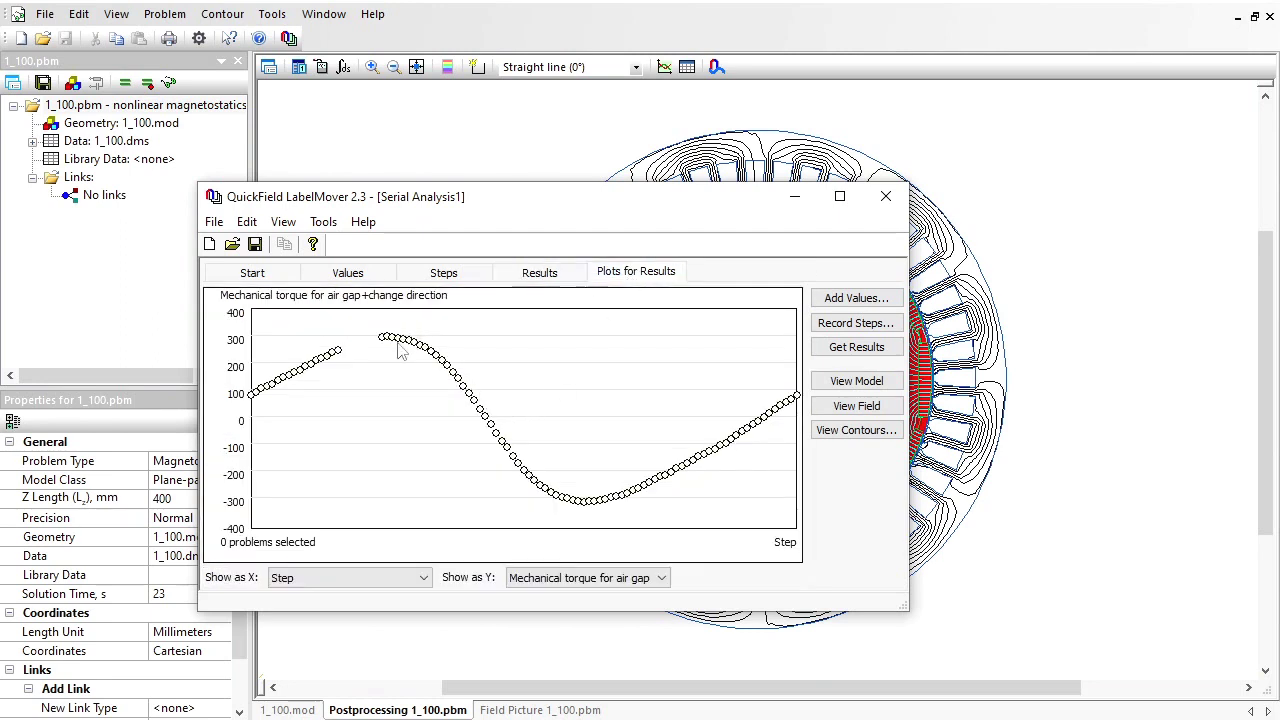
left_click(587, 505)
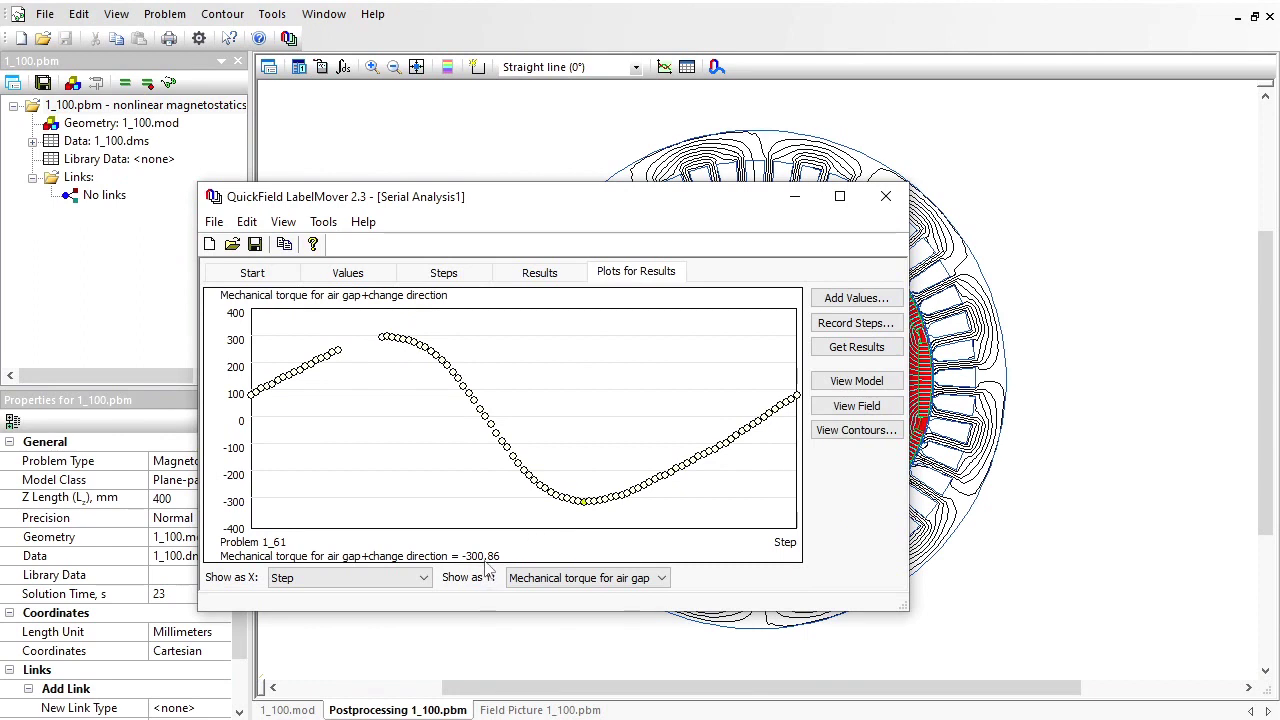
left_click(387, 337)
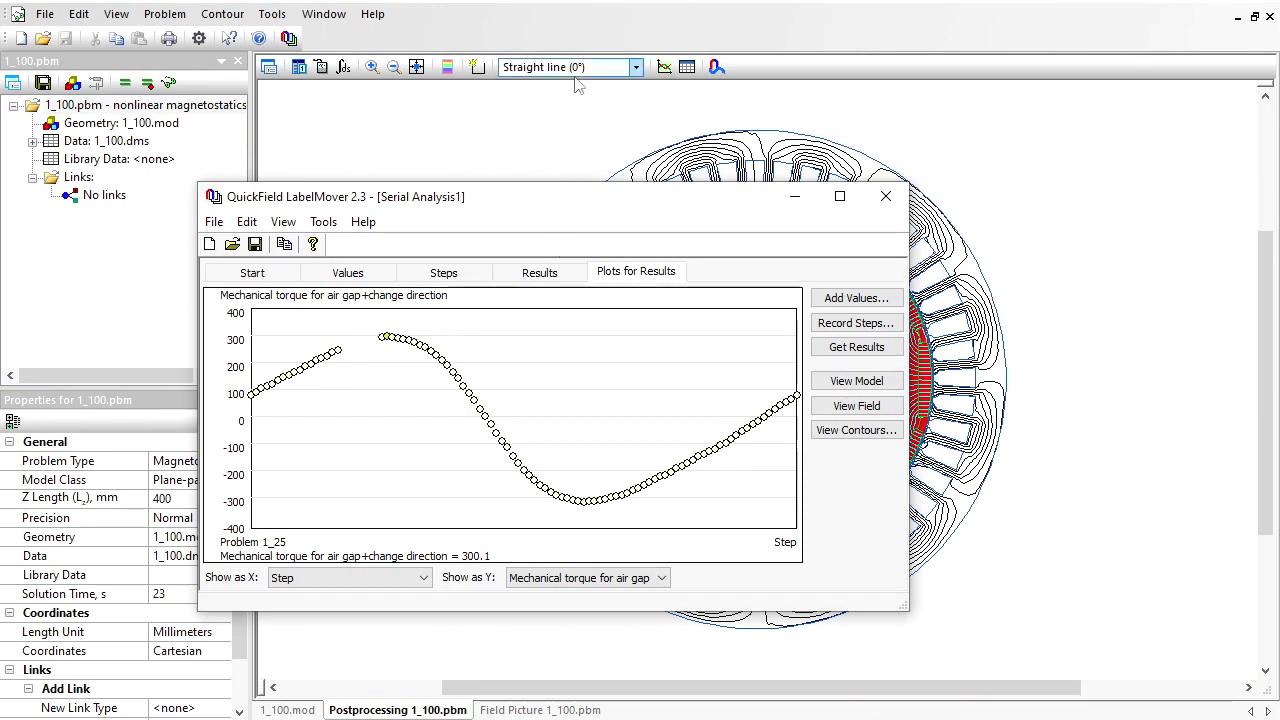
left_click(565, 25)
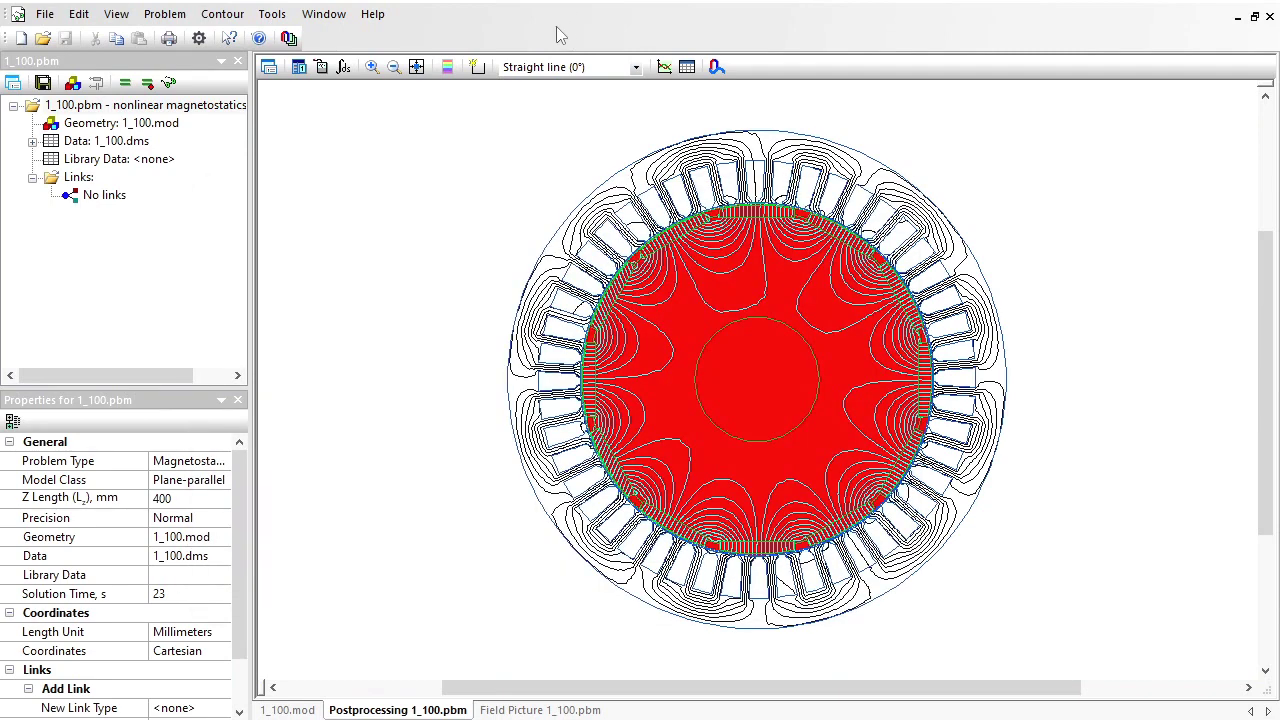
Zoom into the field picture near the top of the stator
left_click(372, 66)
left_click_drag(654, 130, 851, 286)
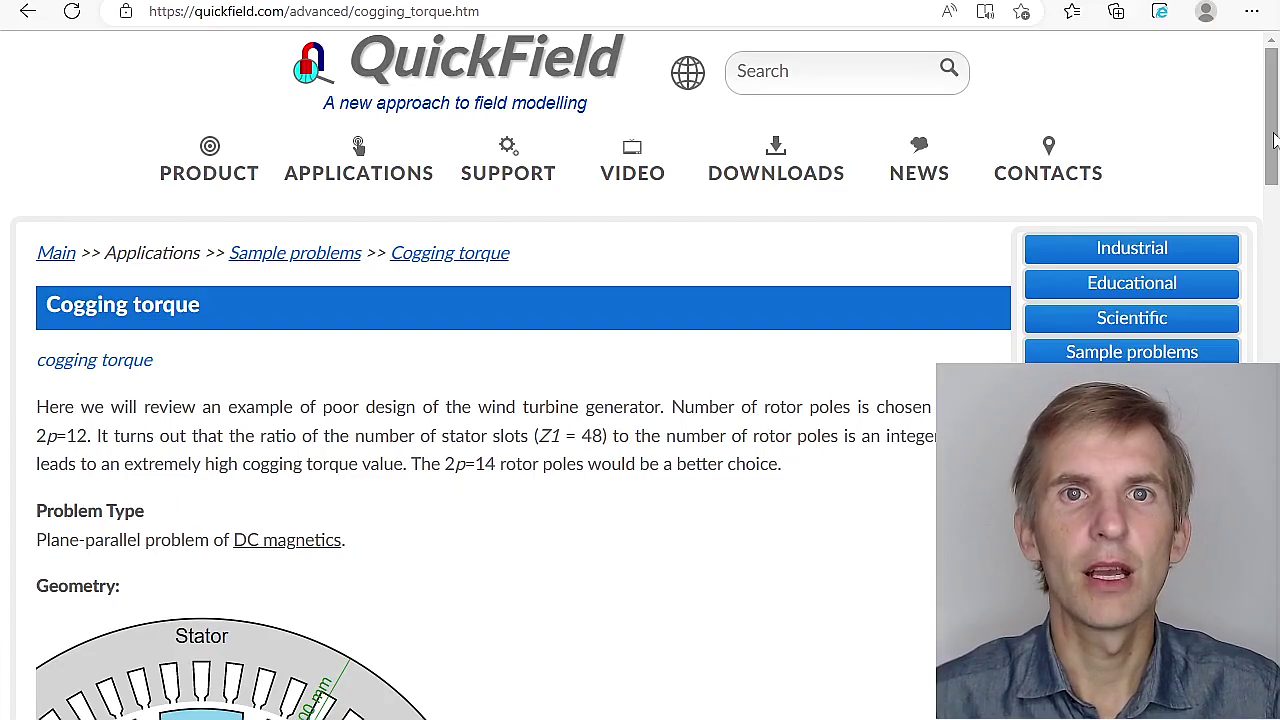
Scroll the cogging torque page down to the Download simulation files link and QuickField Edition note
left_click_drag(1274, 140, 1276, 430)
left_click_drag(1271, 350, 1271, 389)
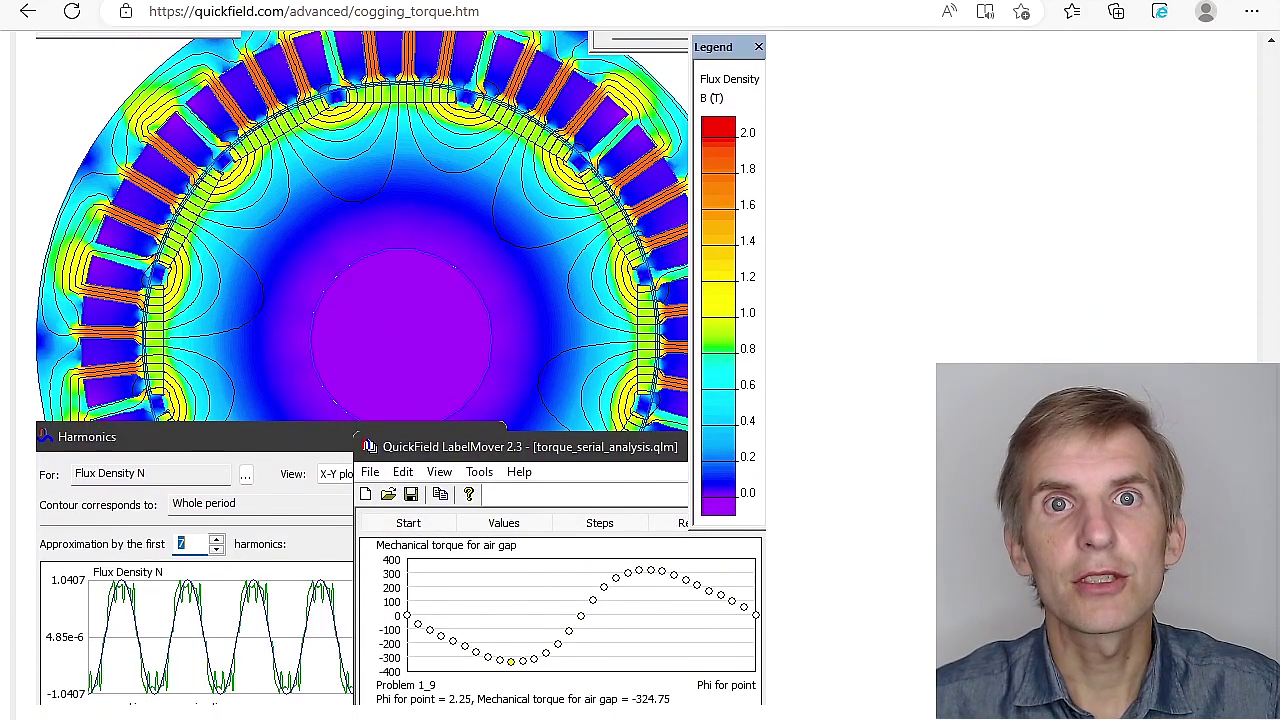
scroll(457, 511, "down", 8)
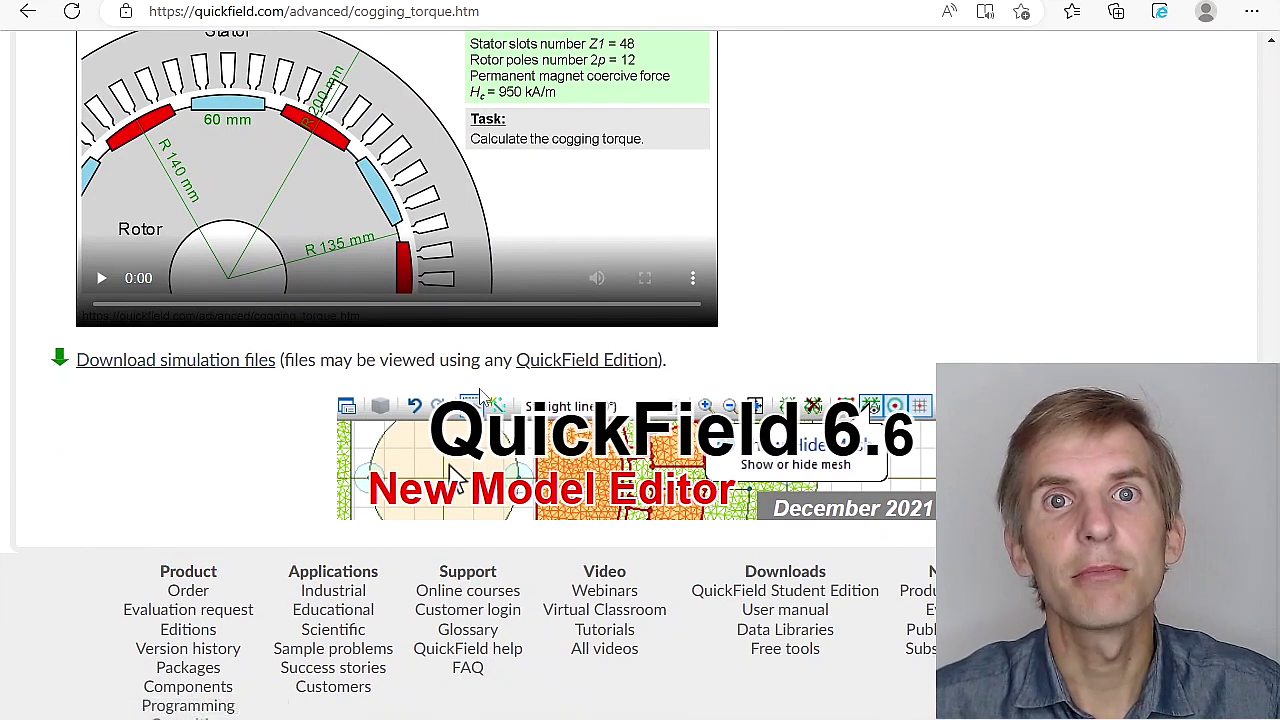
mouse_move(556, 373)
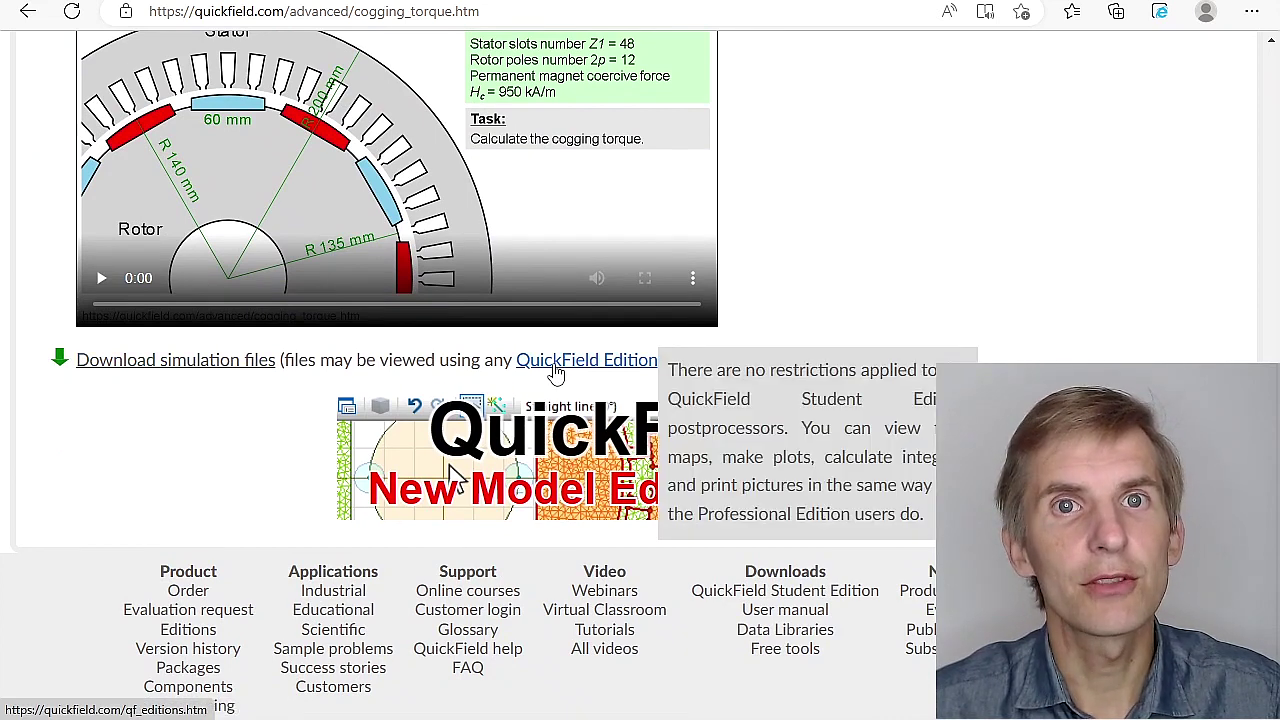